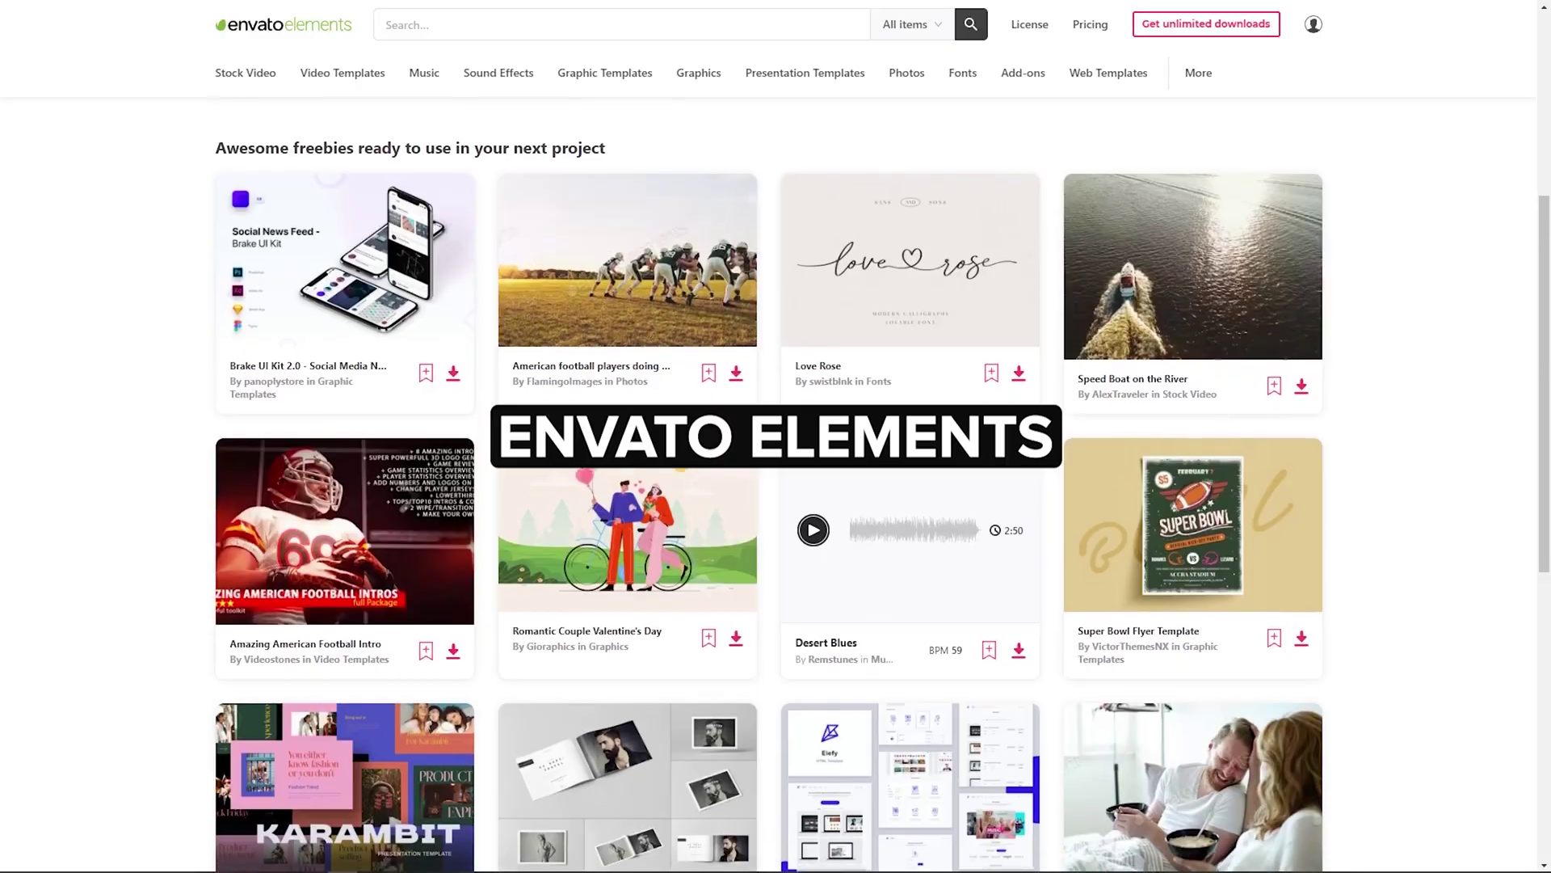
- Scroll through the free assets on the Envato Elements home page
scroll(767, 484, down, 2)
scroll(768, 485, down, 3)
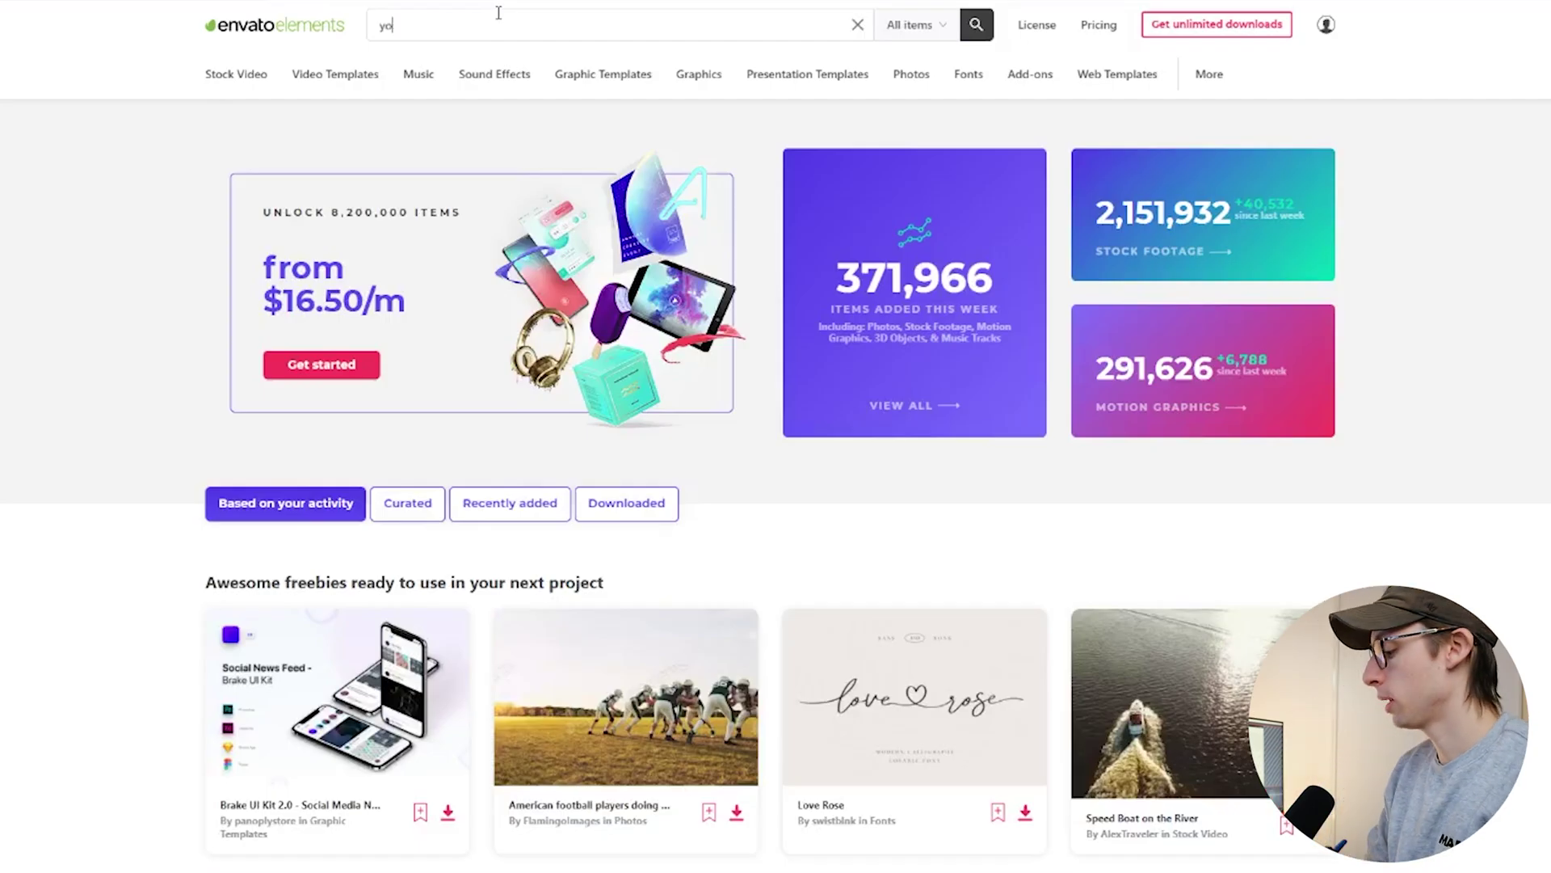
- Search Envato Elements for 'youtube icon' and narrow the results to Graphics
text(utube icon)
key(Return)
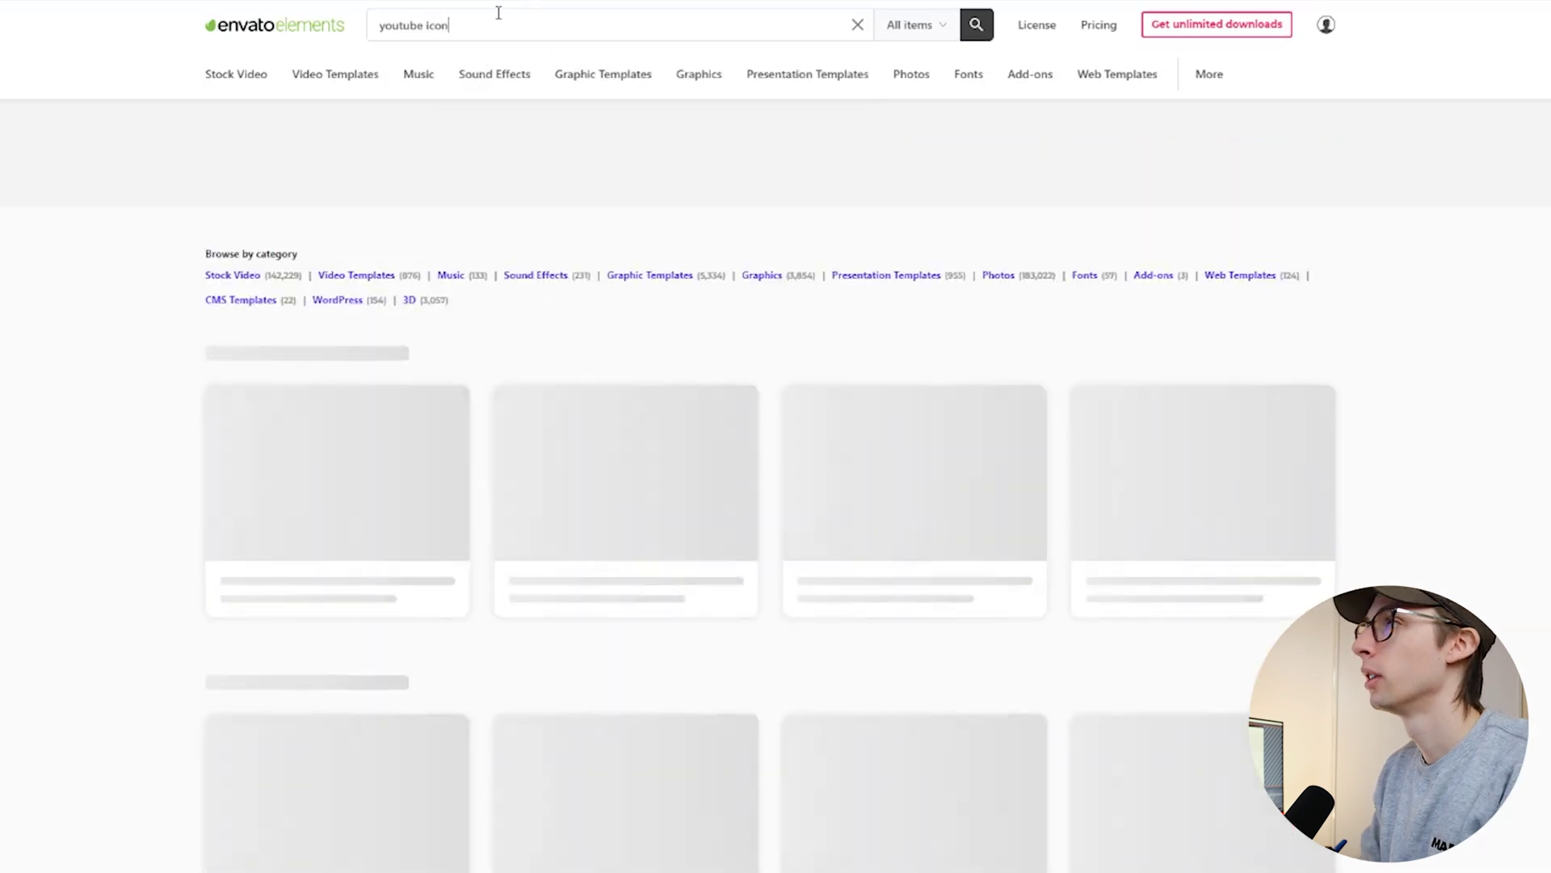
scroll(323, 543, down, 15)
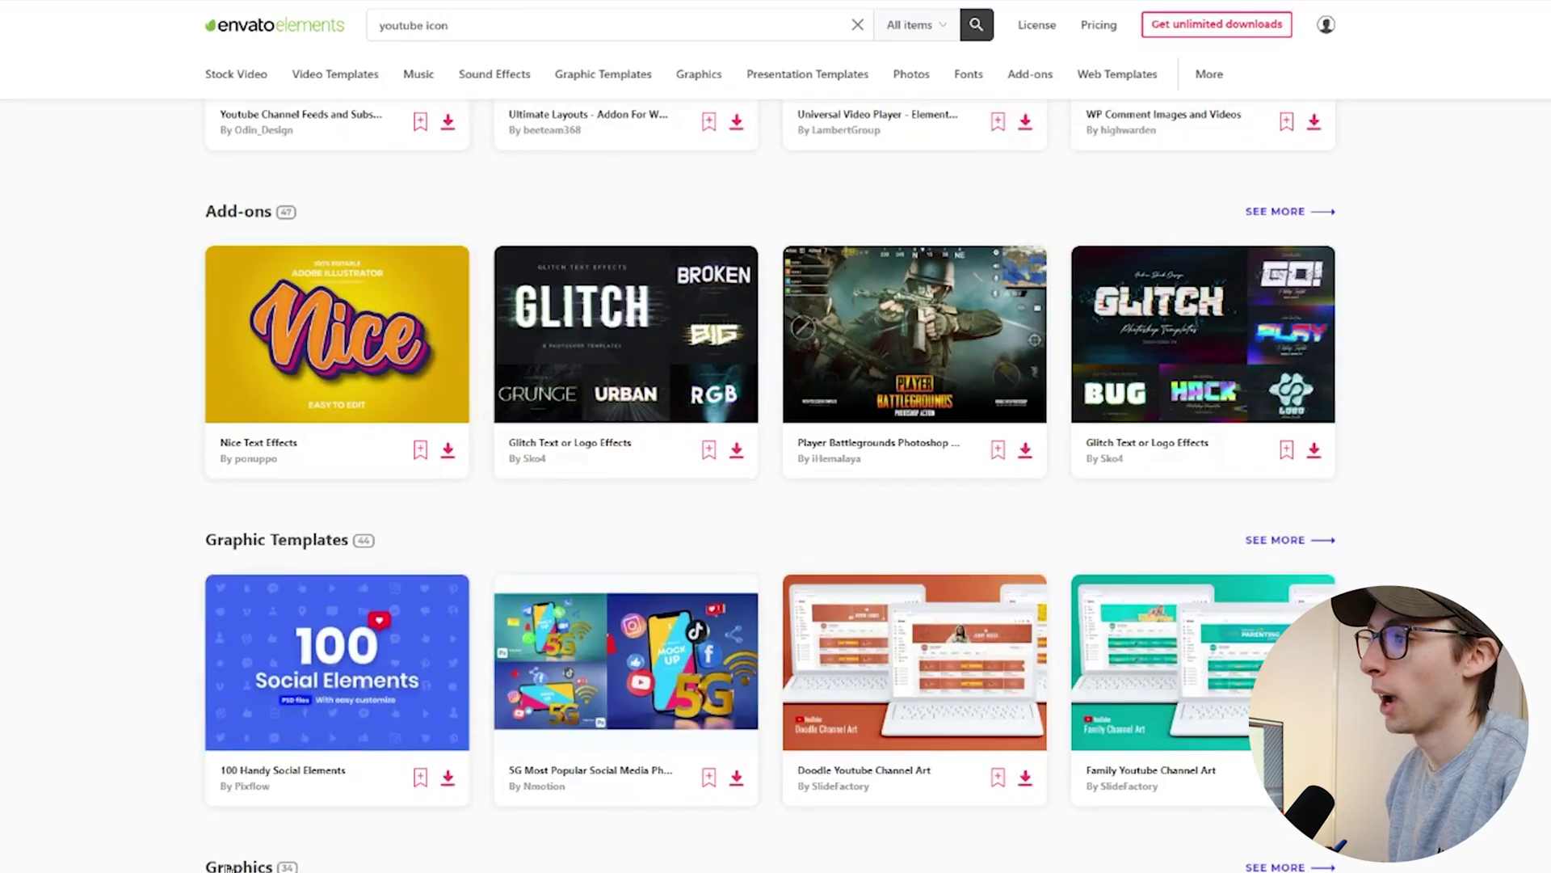
click(229, 867)
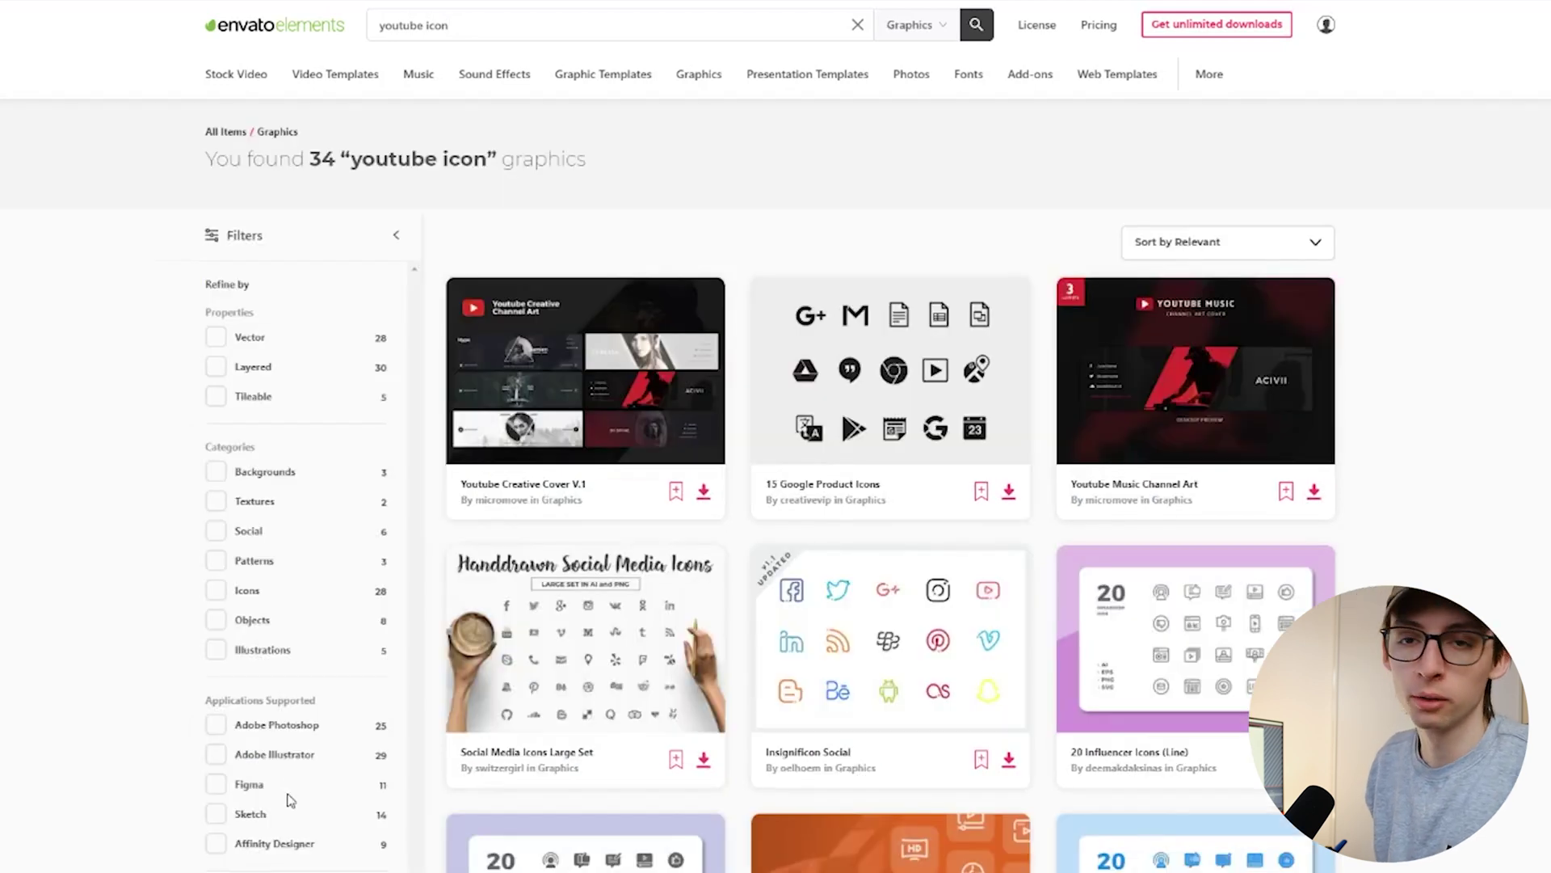
scroll(1135, 614, down, 10)
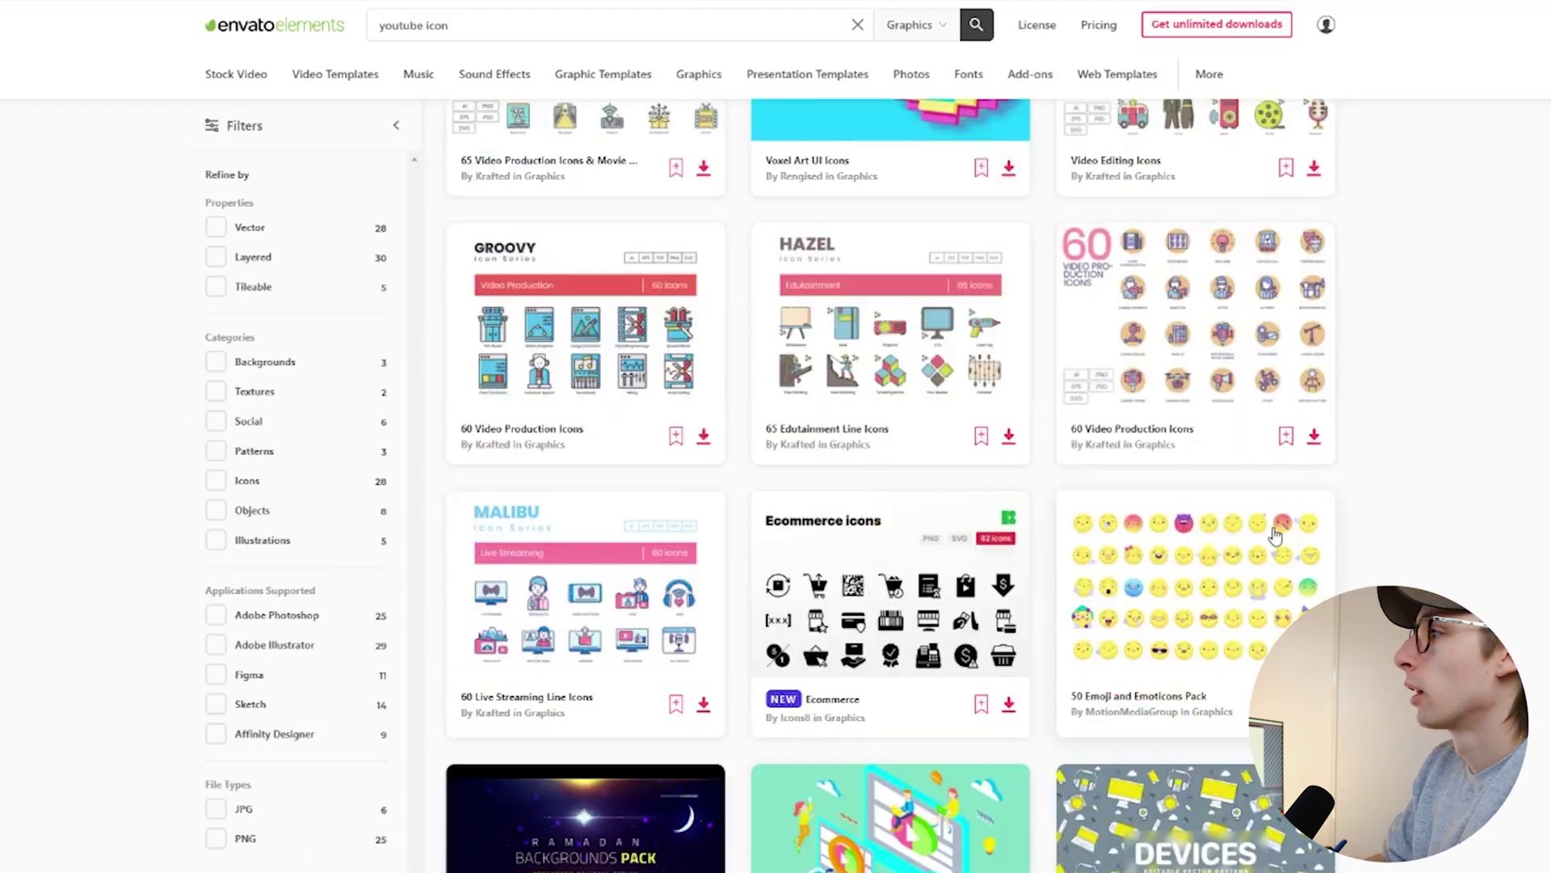
scroll(1275, 536, up, 10)
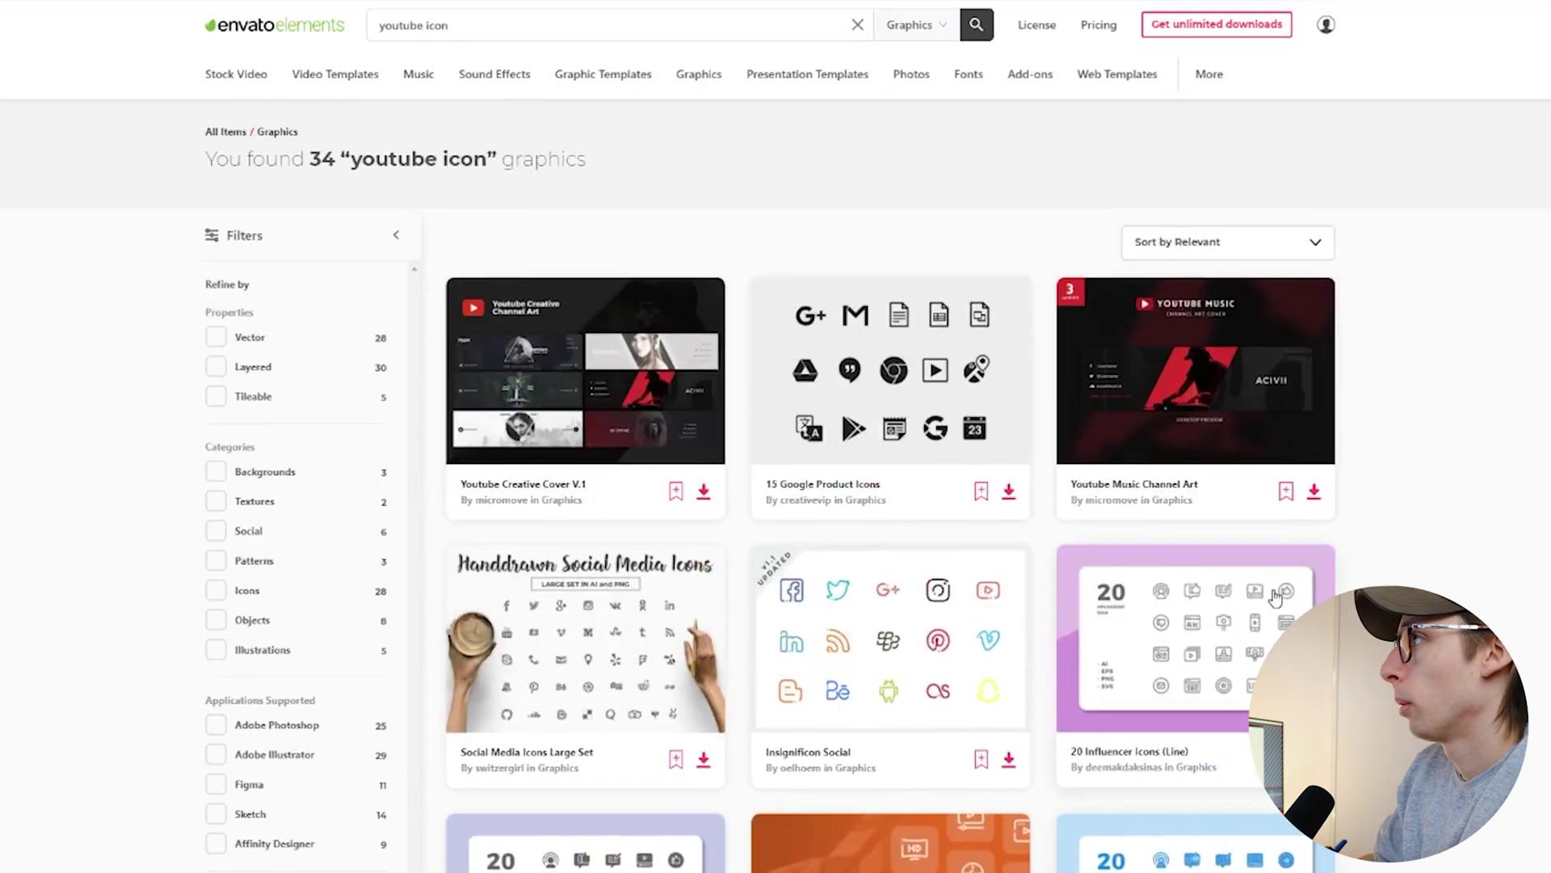
- Change the search to 'video icon' and browse its 1,251 graphic results
double_click(421, 26)
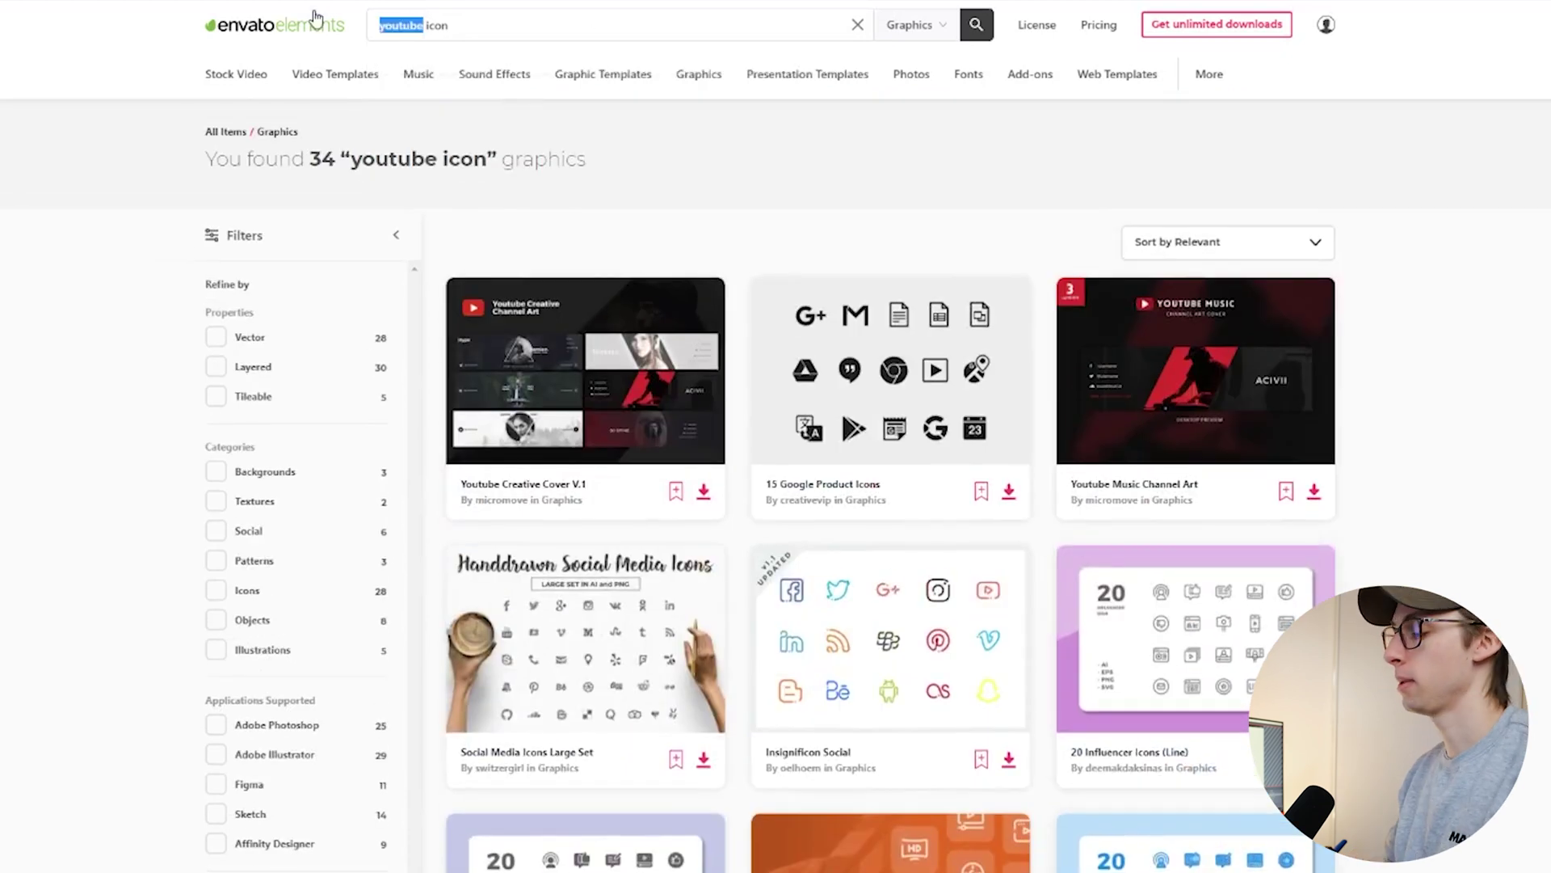
text(video)
key(Return)
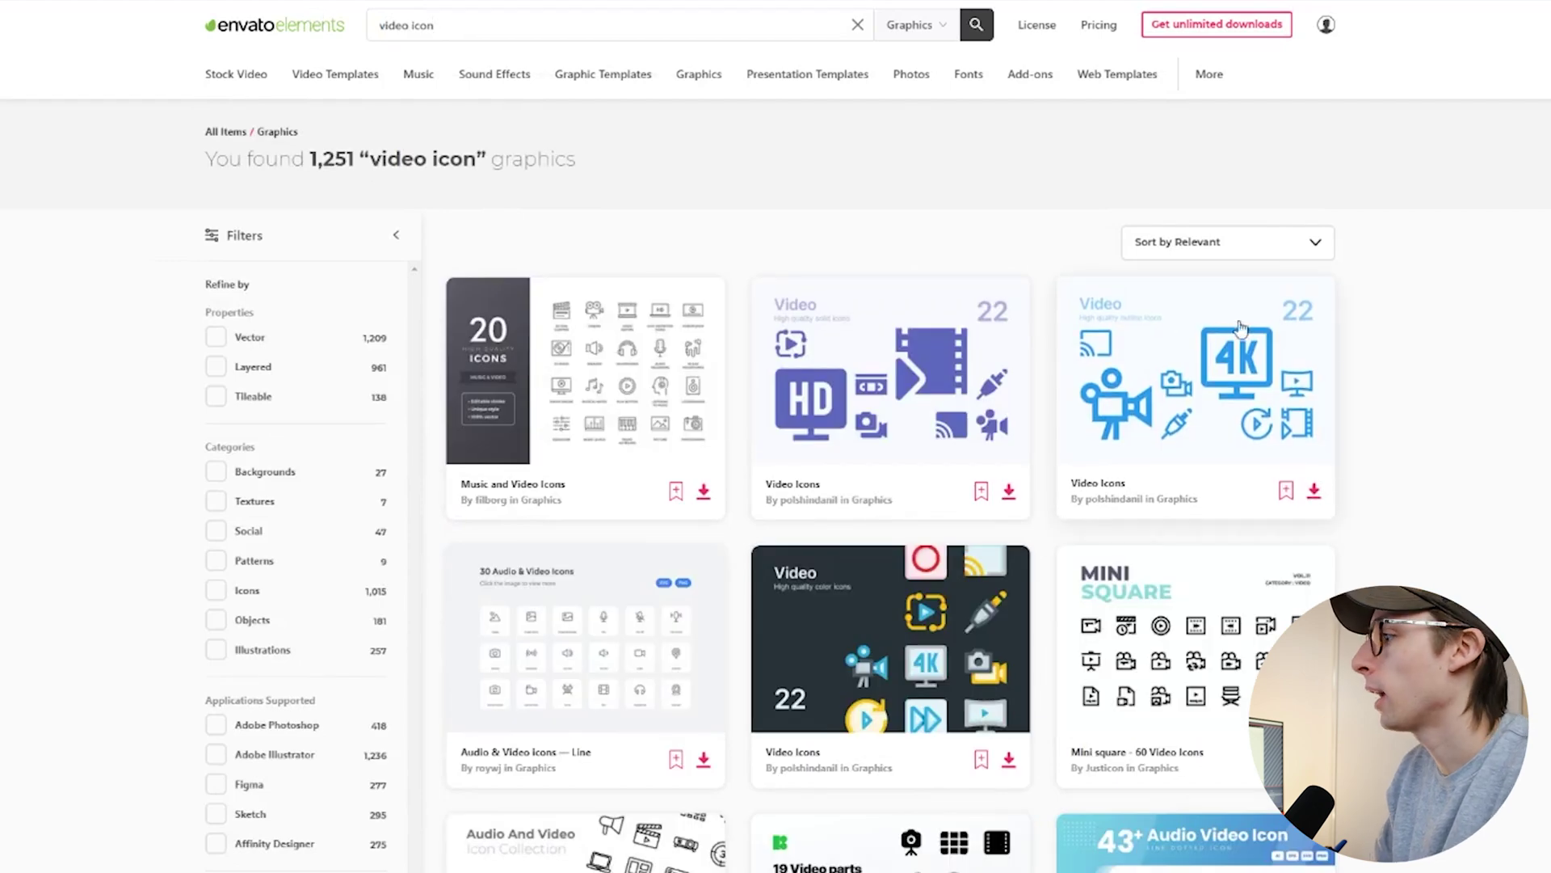
scroll(1409, 345, down, 3)
scroll(1409, 345, up, 3)
click(475, 25)
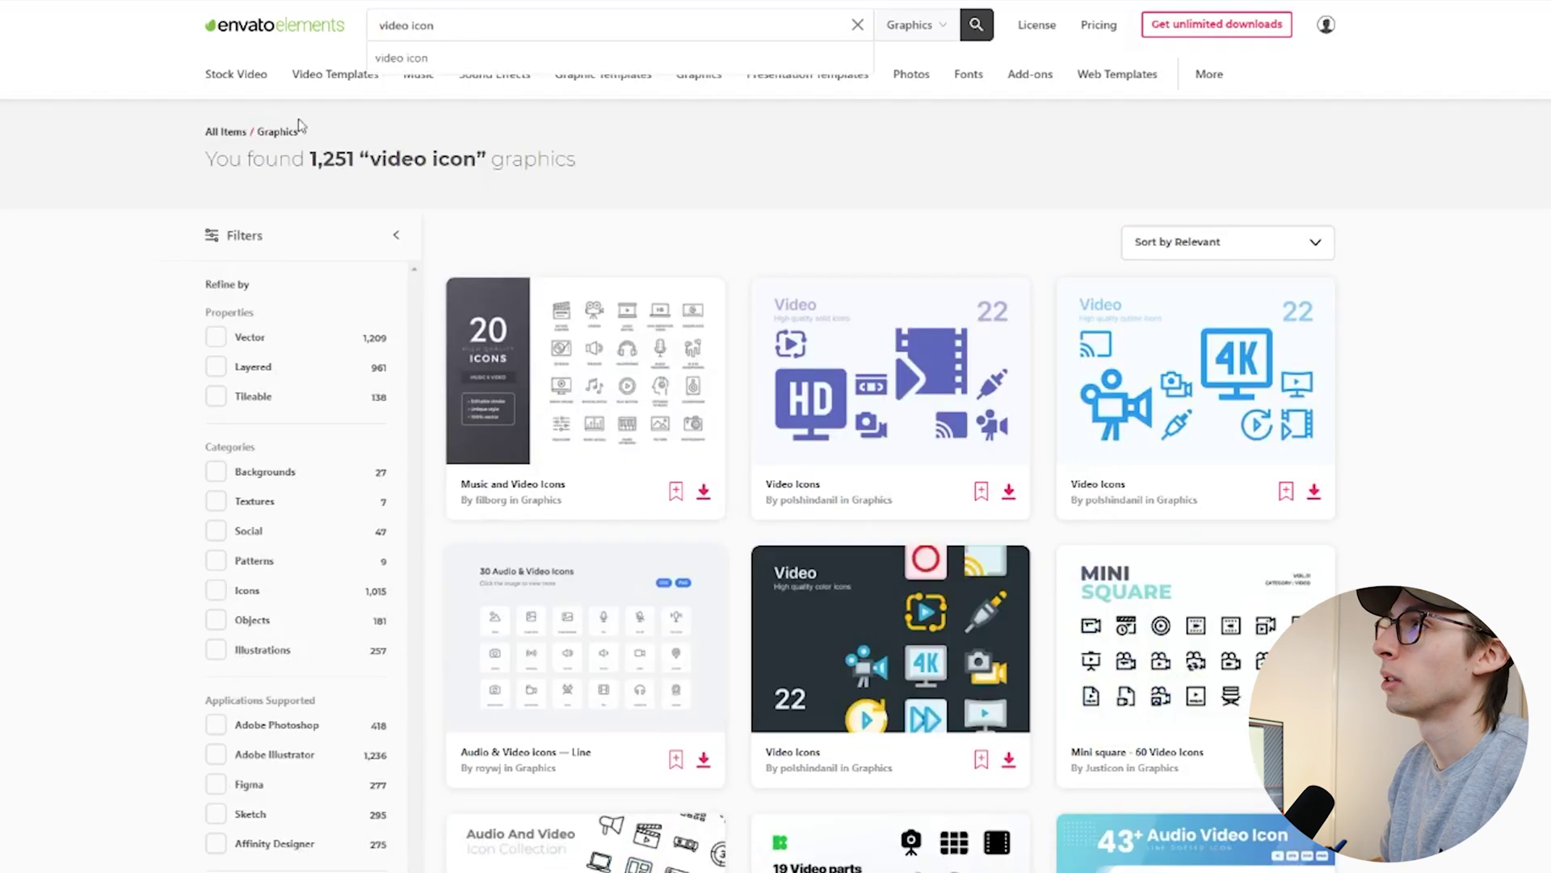
click(303, 155)
drag(334, 159, 353, 159)
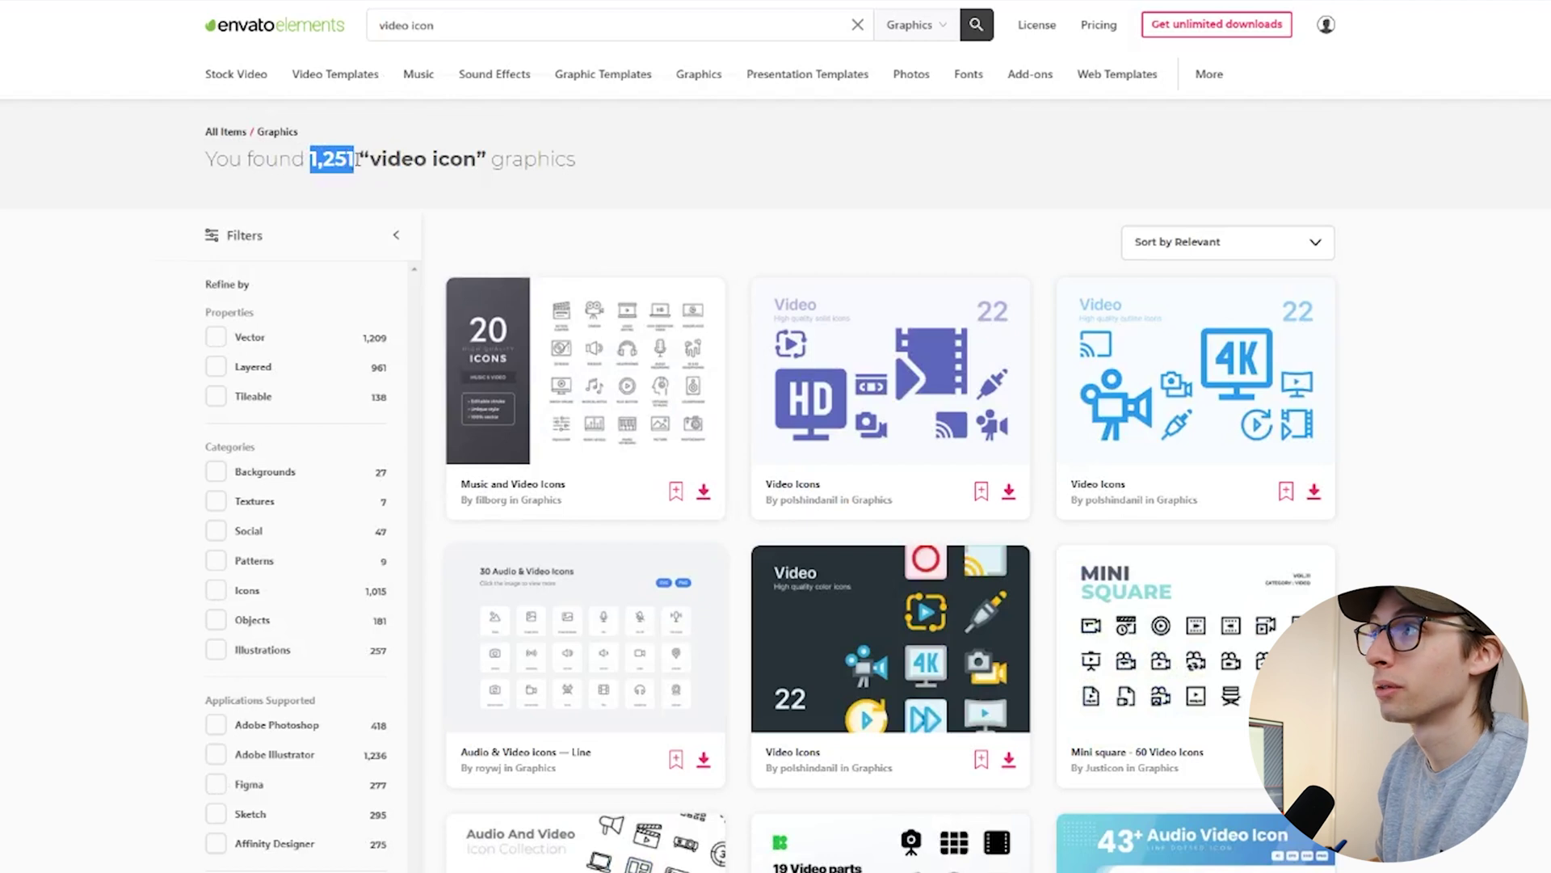
scroll(634, 533, down, 3)
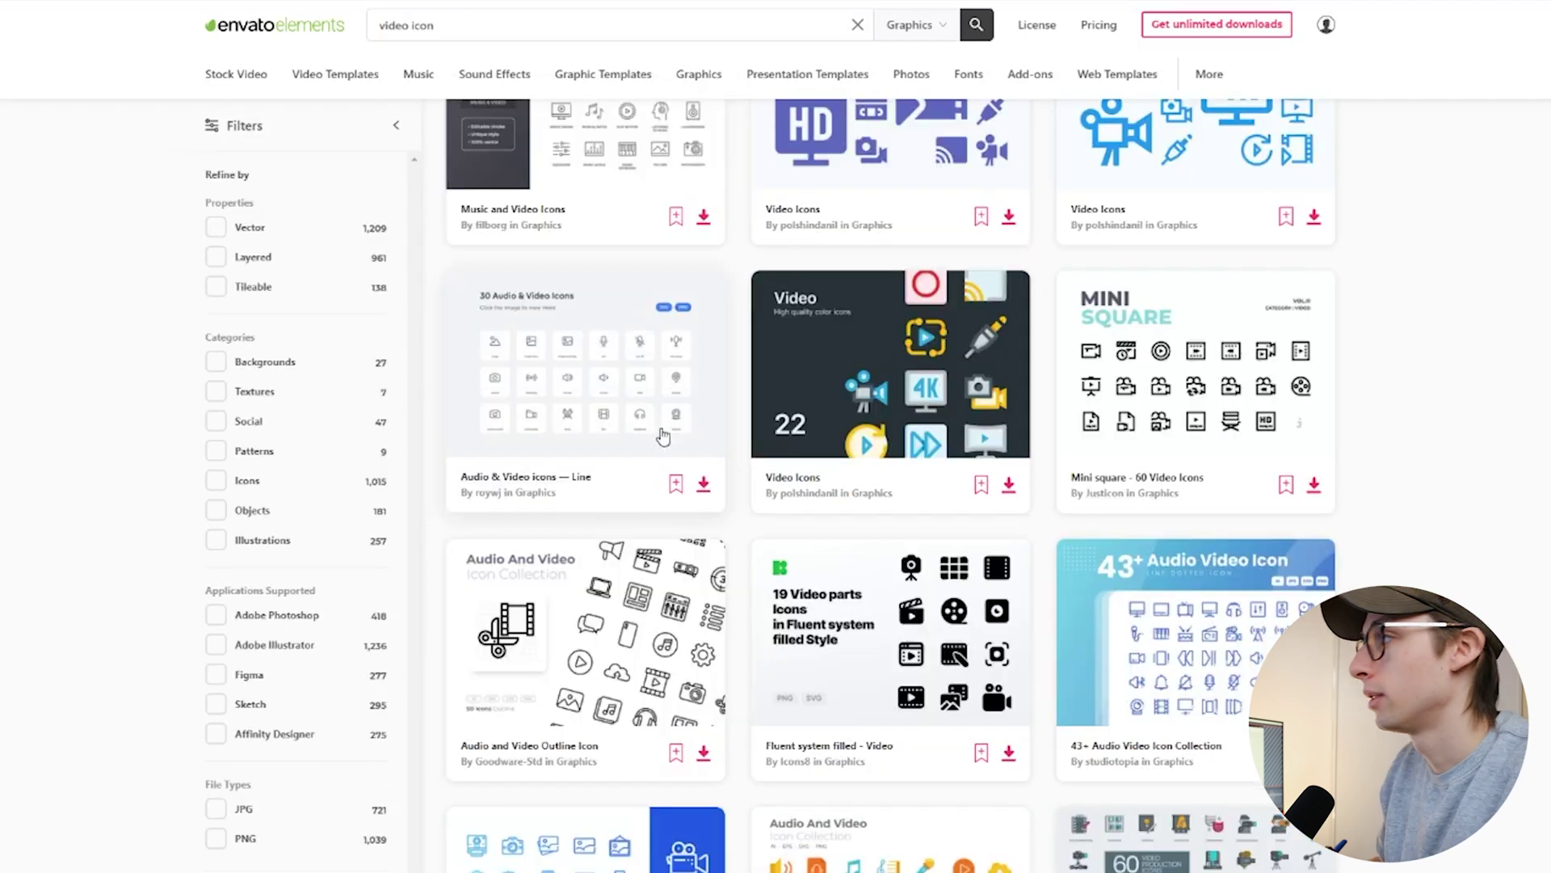
scroll(590, 396, down, 5)
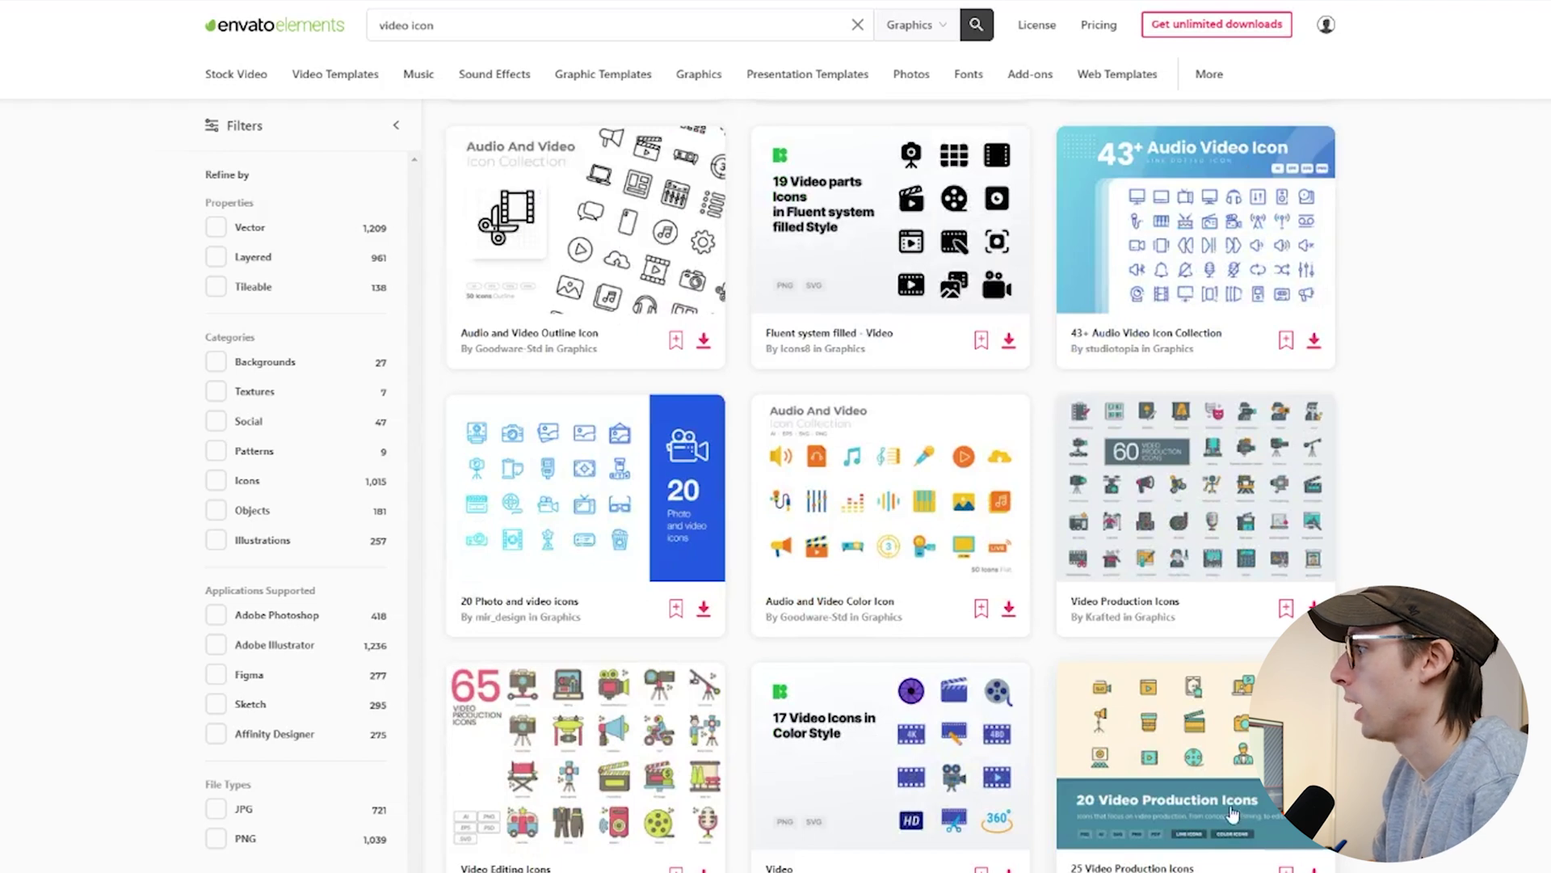
scroll(1232, 812, down, 12)
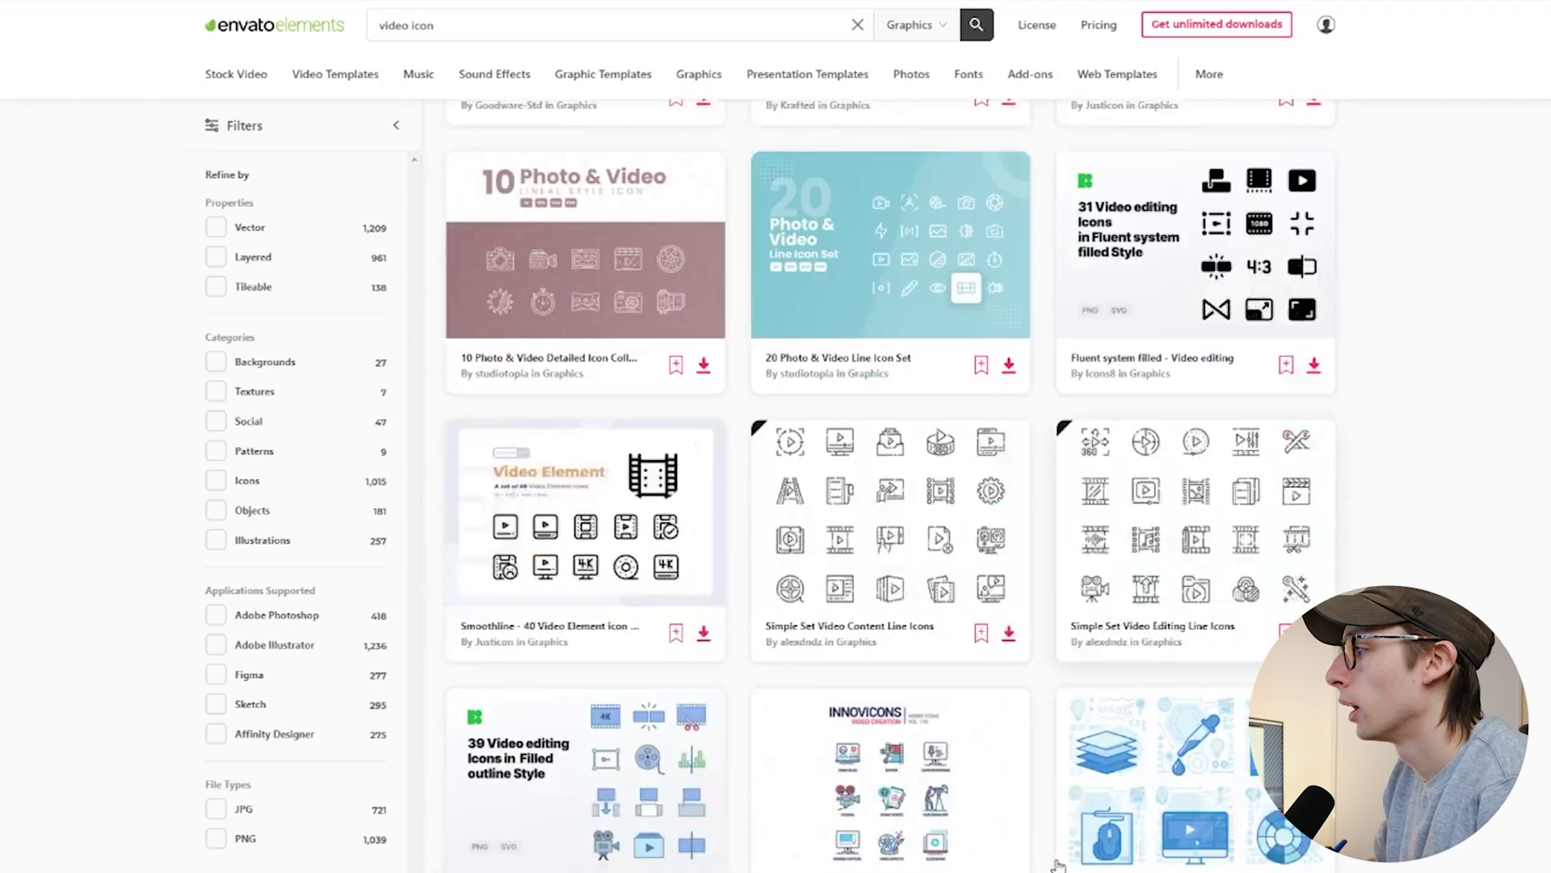
scroll(1058, 864, down, 5)
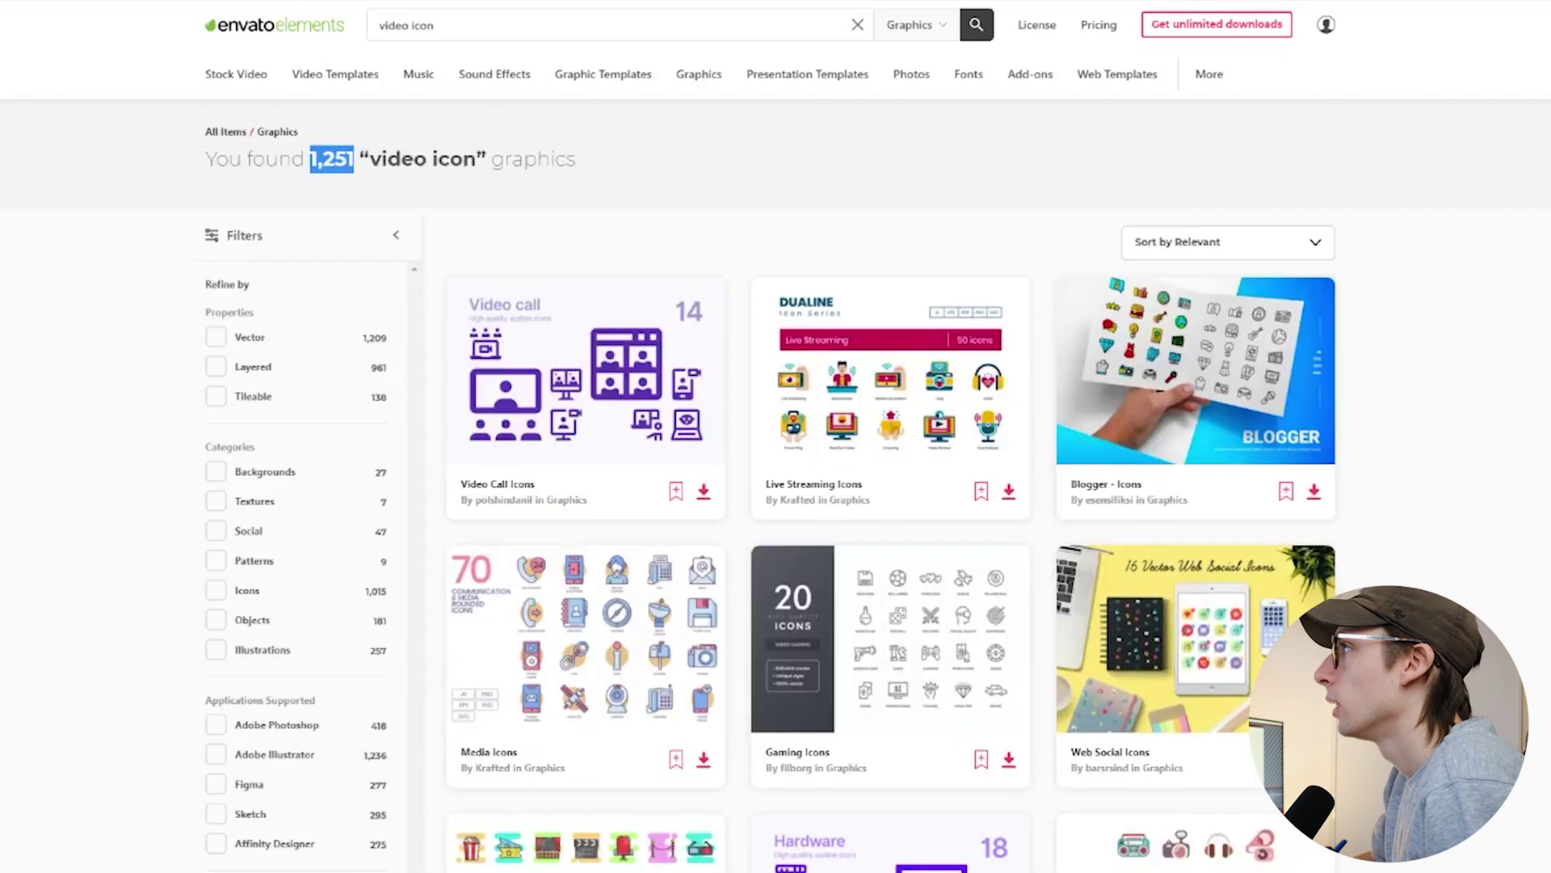
- Open the Blogger Influencer - Icons pack and scroll through its page
click(1329, 27)
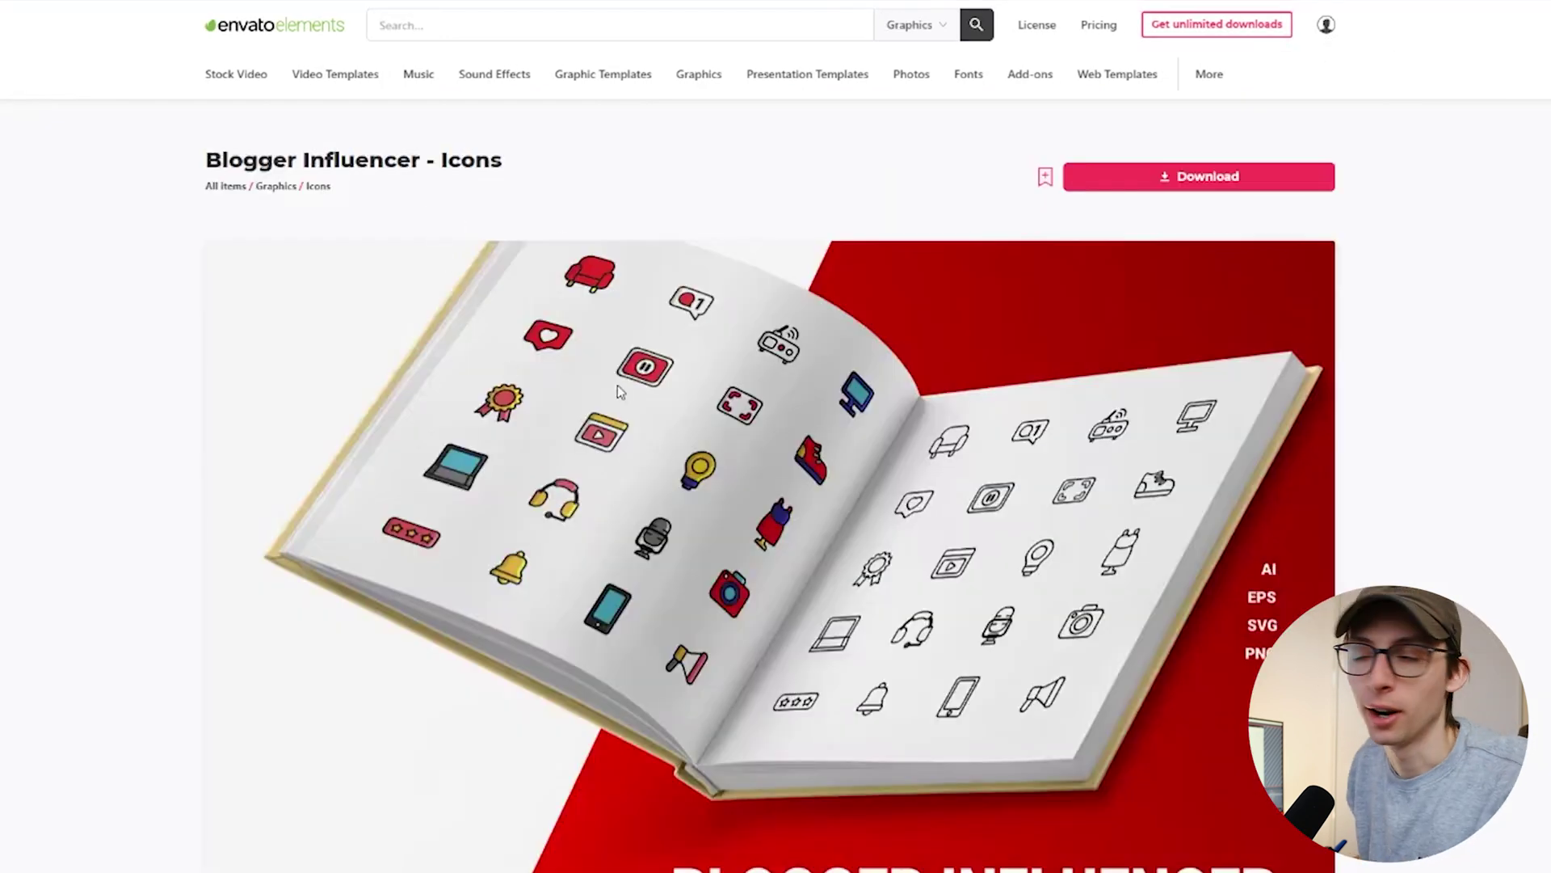
scroll(617, 391, down, 5)
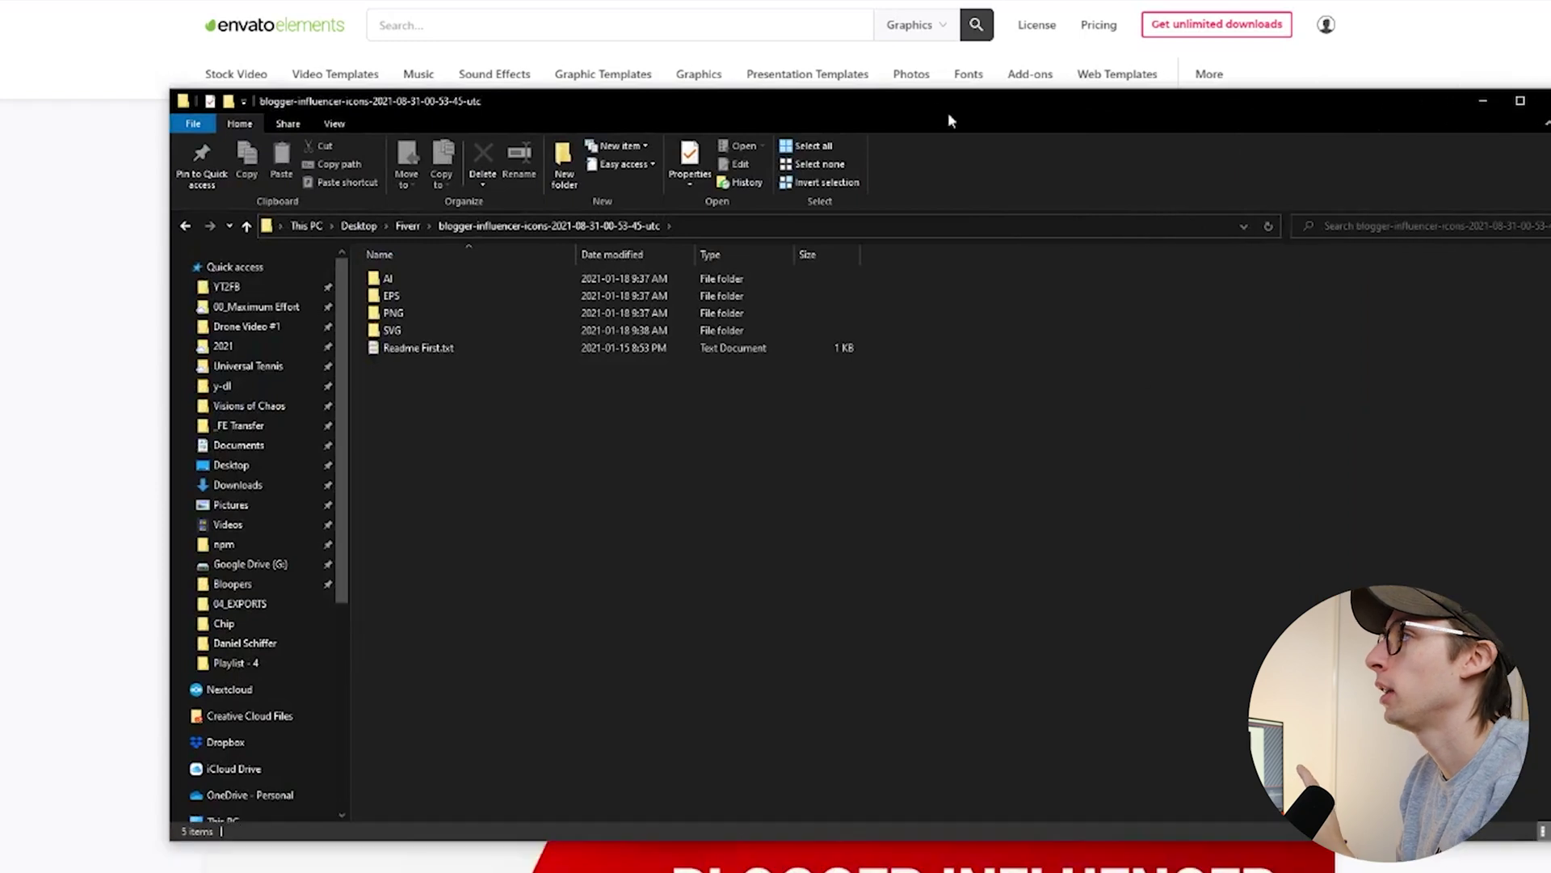
- In the pack's PNG > Color folder, select Icon Color_10.png, the red play icon
drag(950, 120, 1012, 259)
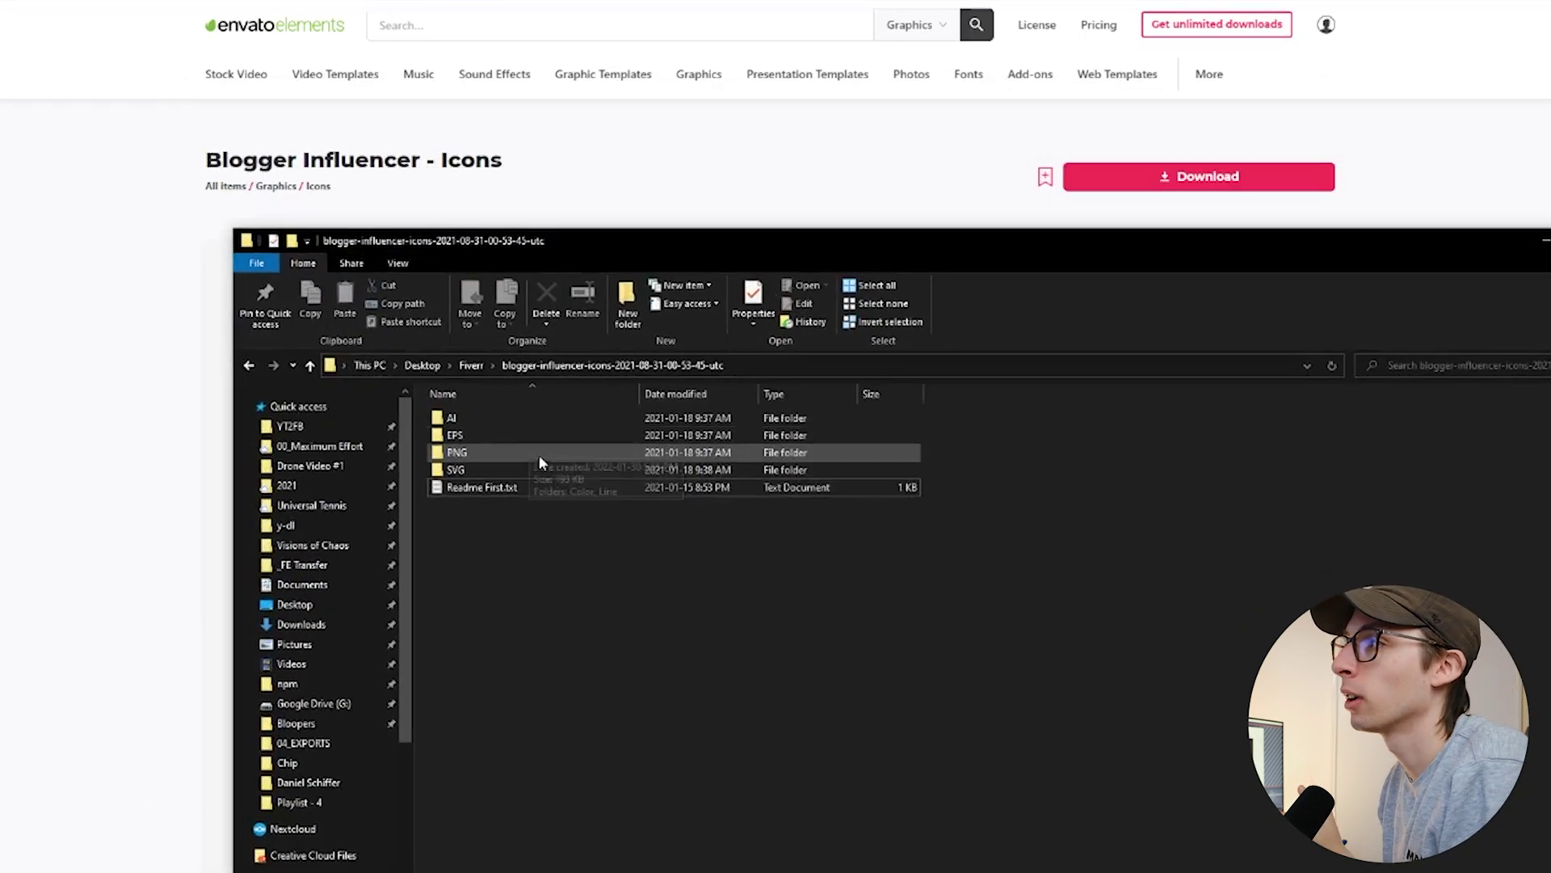
double_click(540, 453)
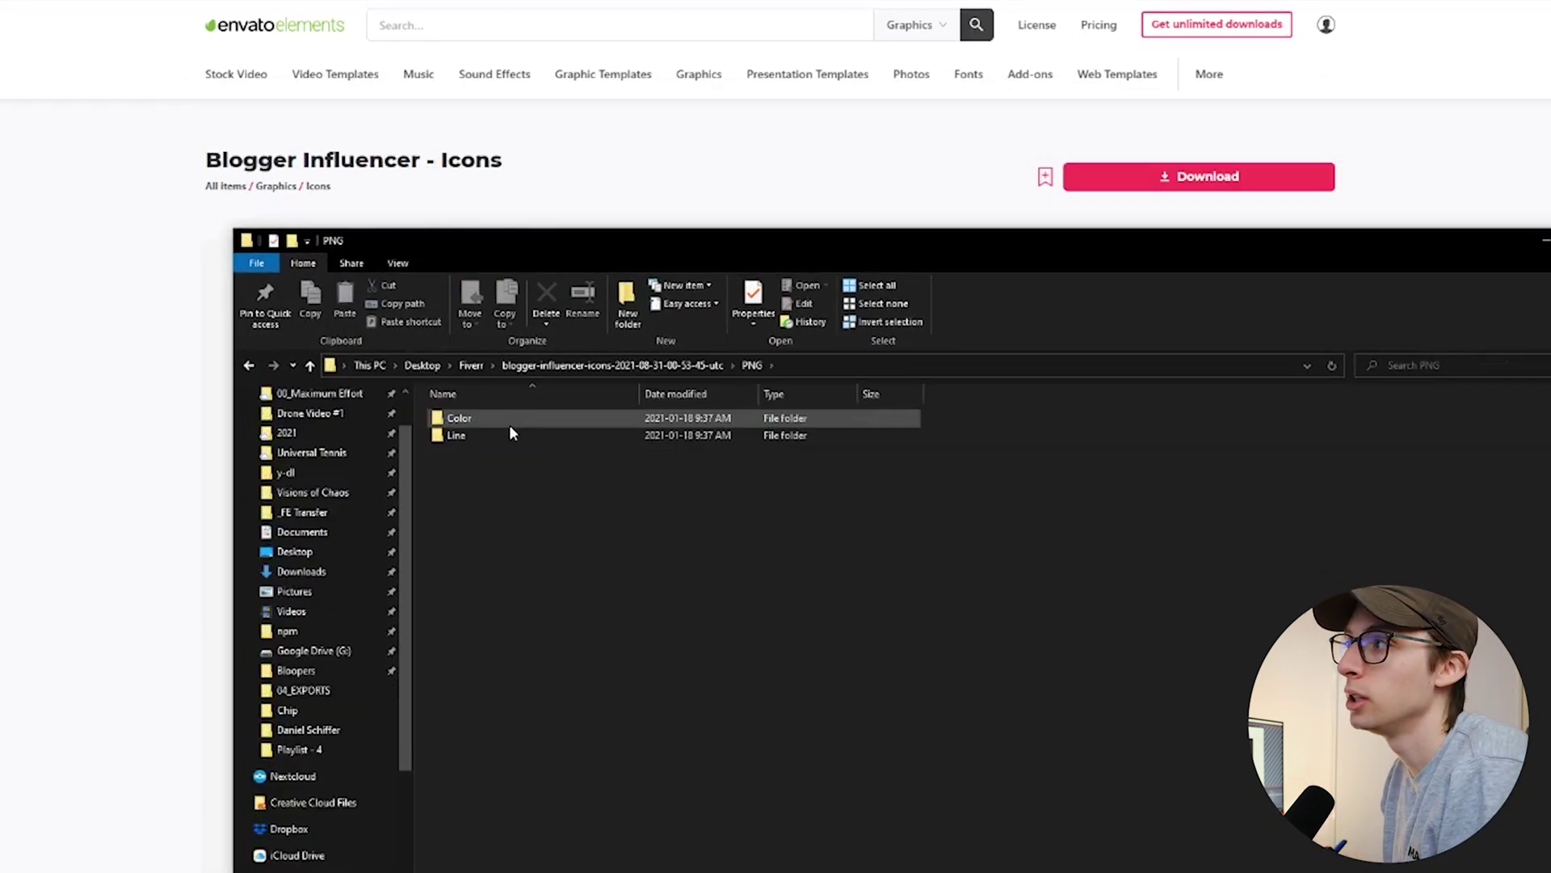
double_click(510, 425)
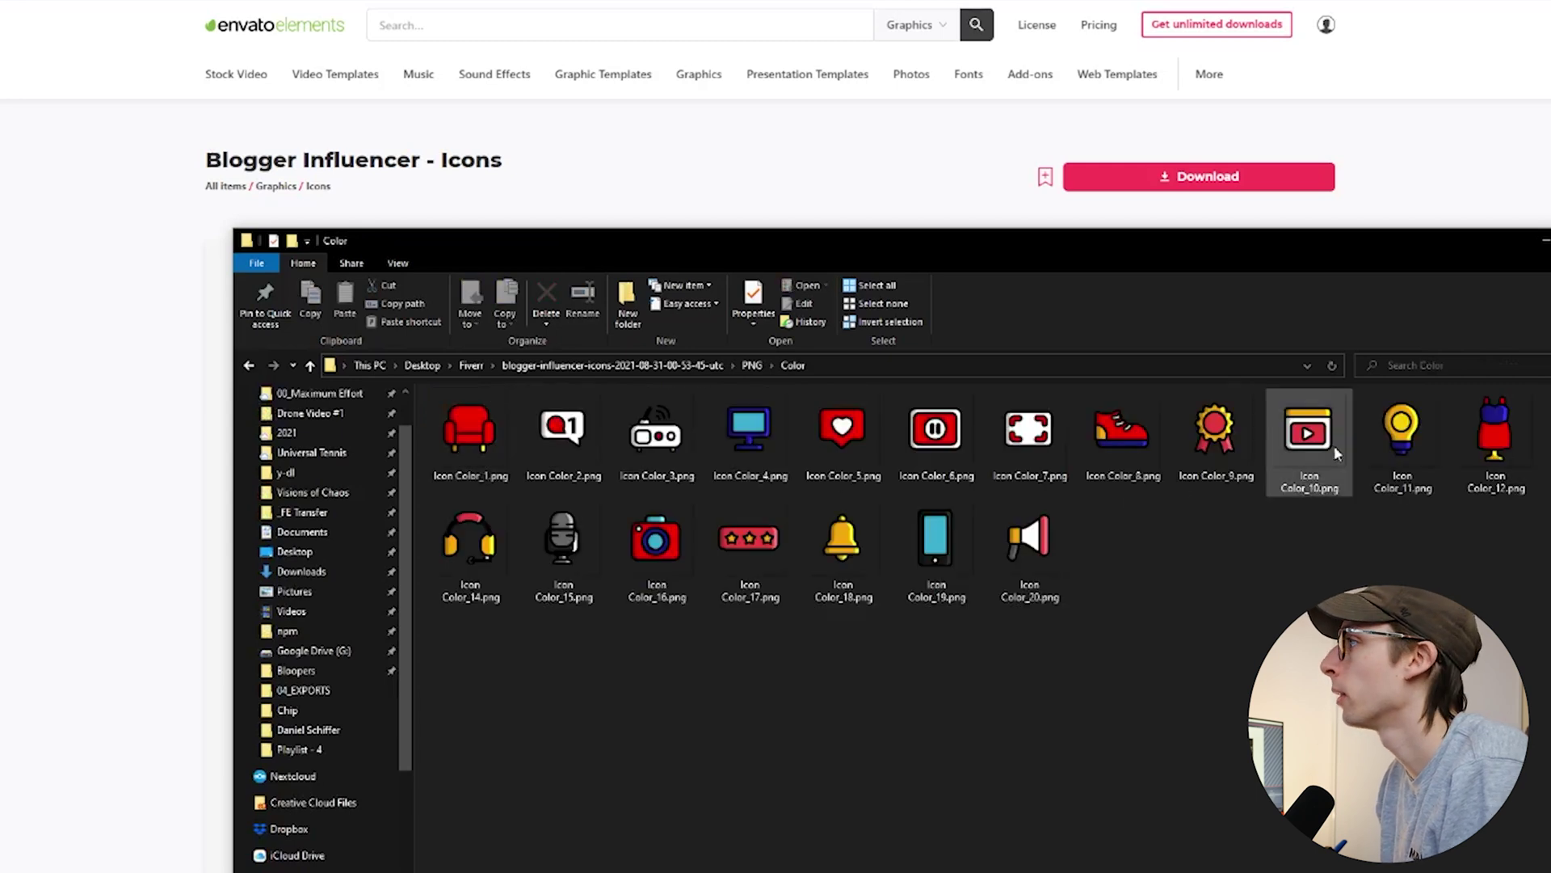
click(1335, 451)
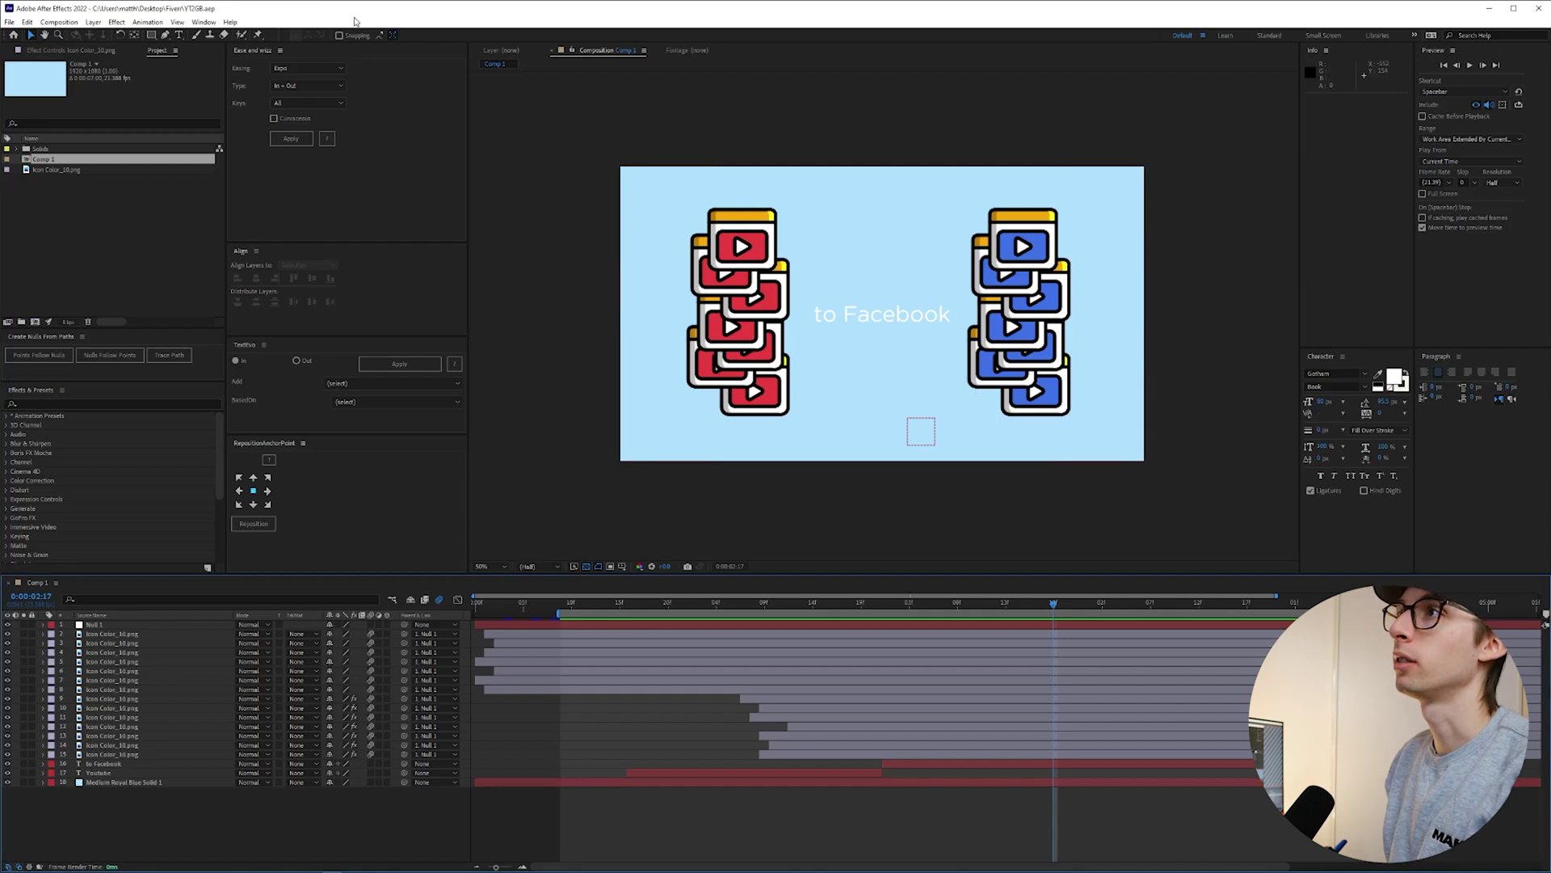
- Create Comp 2 with the default composition settings
key(ctrl+n)
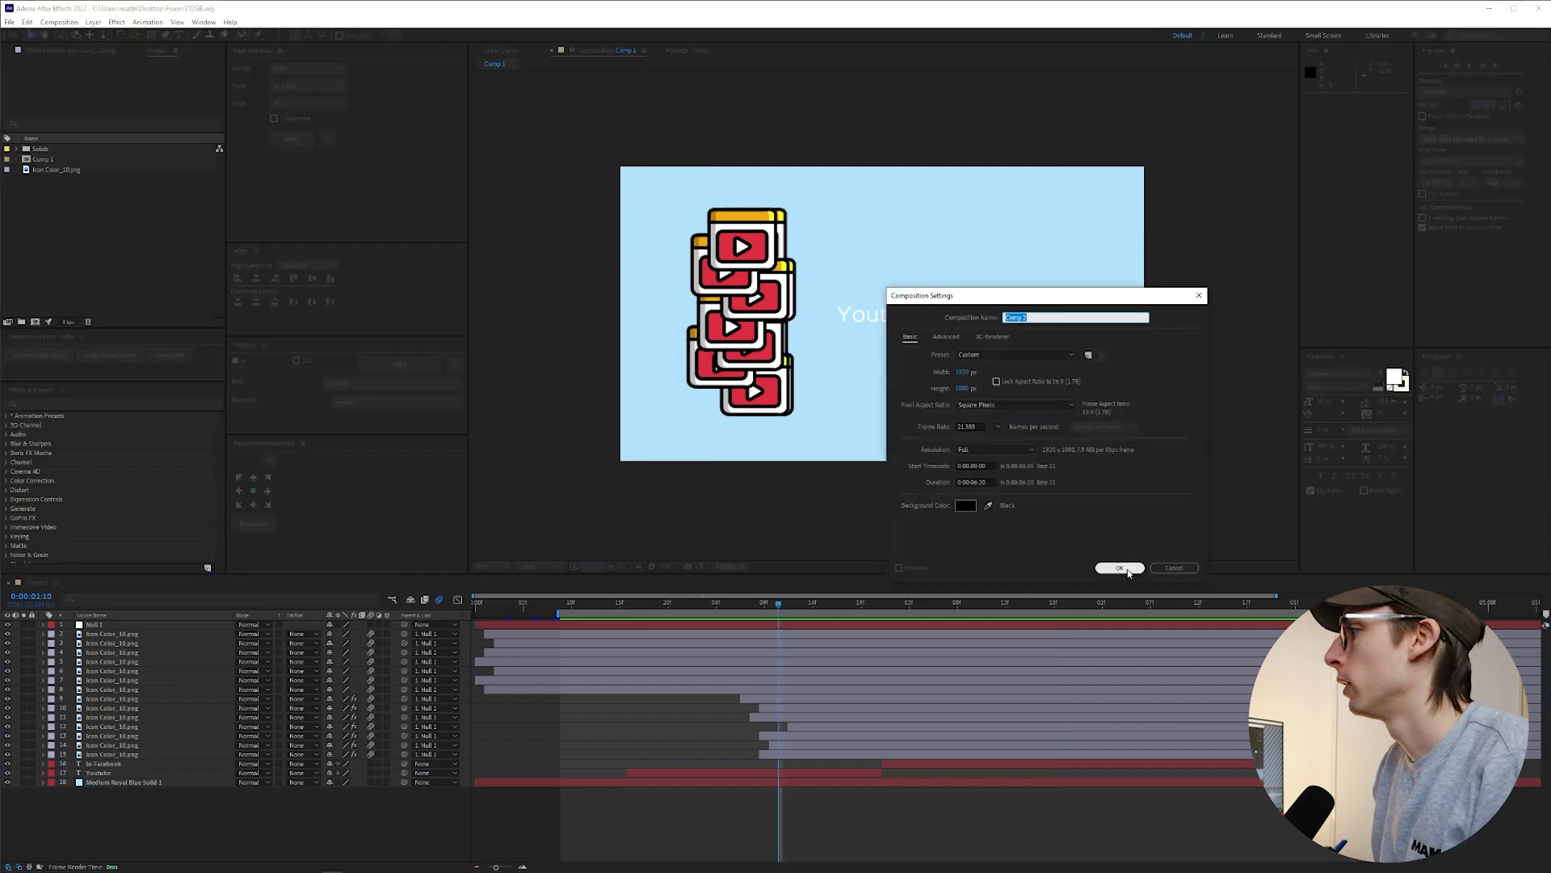
key(Return)
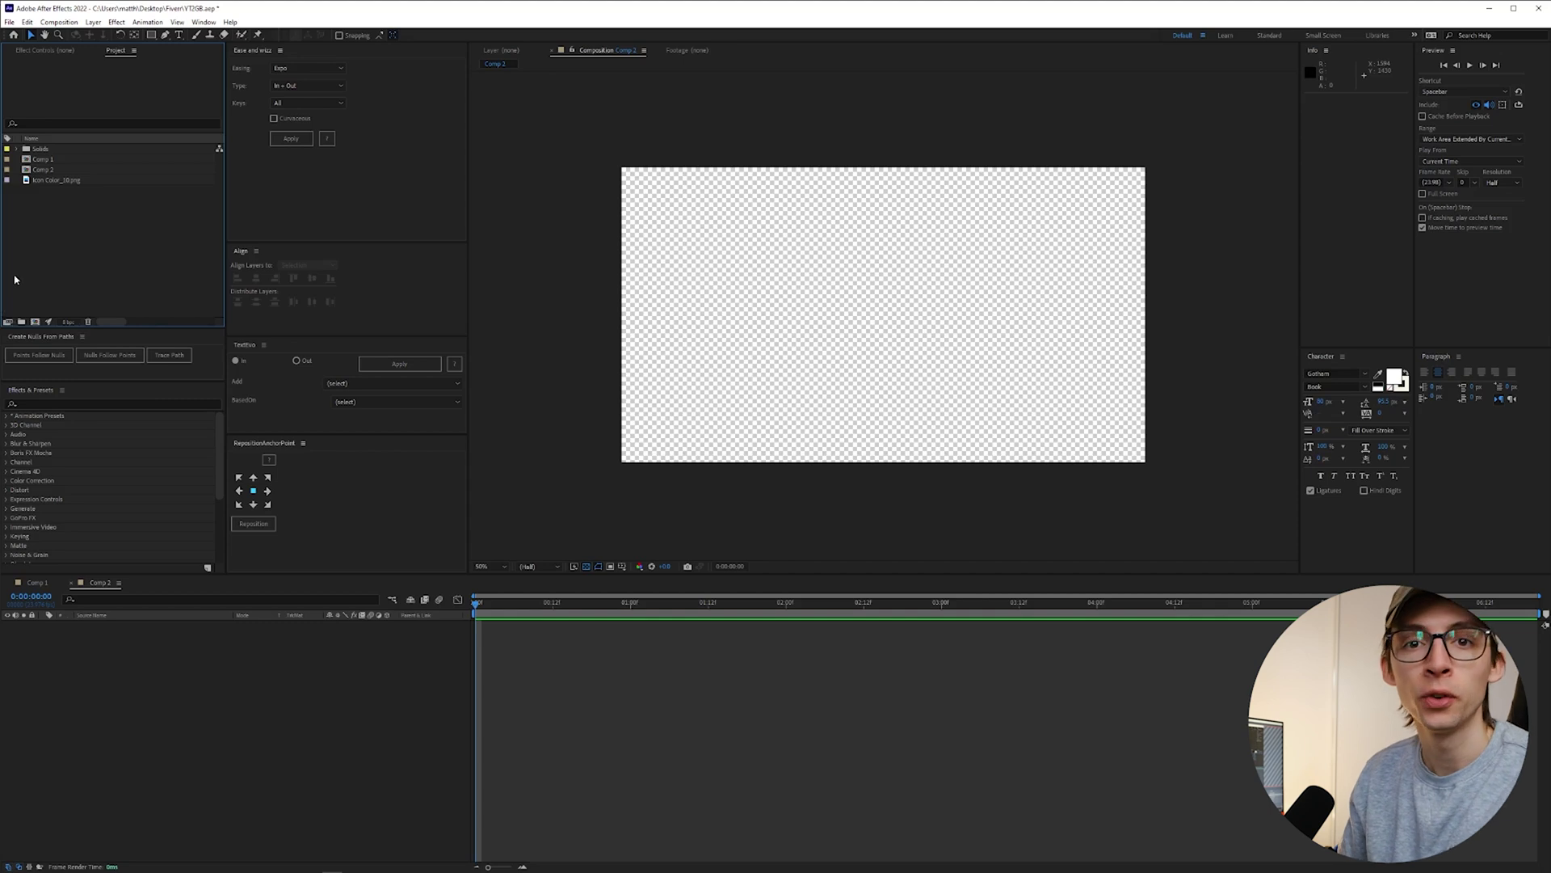
right_click(210, 717)
- Add a light blue solid and place Icon Color_10.png at the composition centre
mouse_move(238, 723)
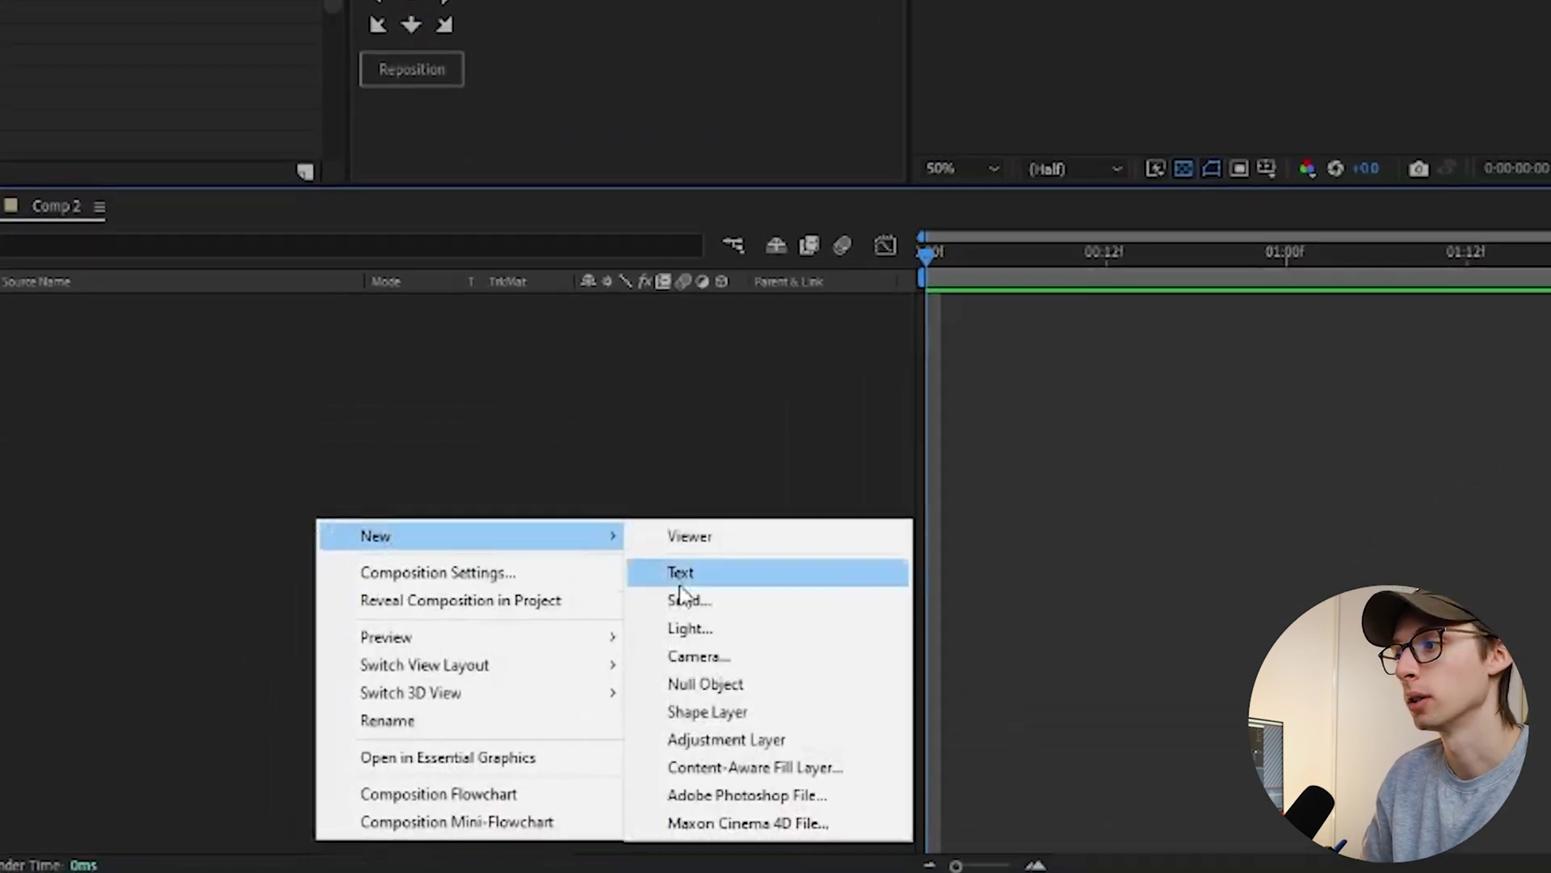
click(739, 608)
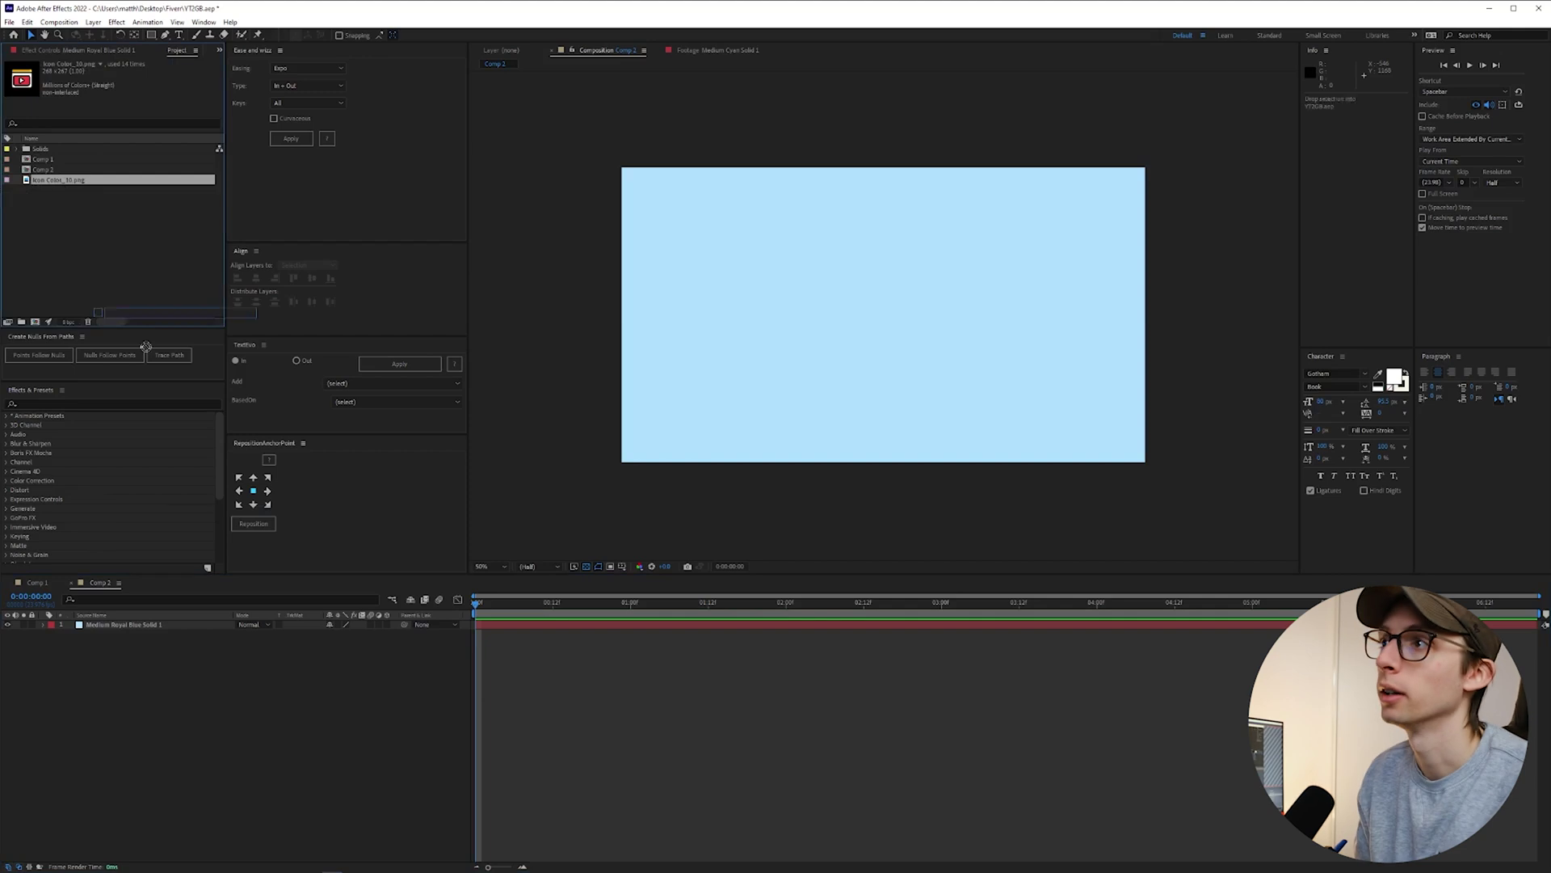
drag(81, 179, 736, 267)
- Scale the icon to 105% and start keyframing its Position
key(s)
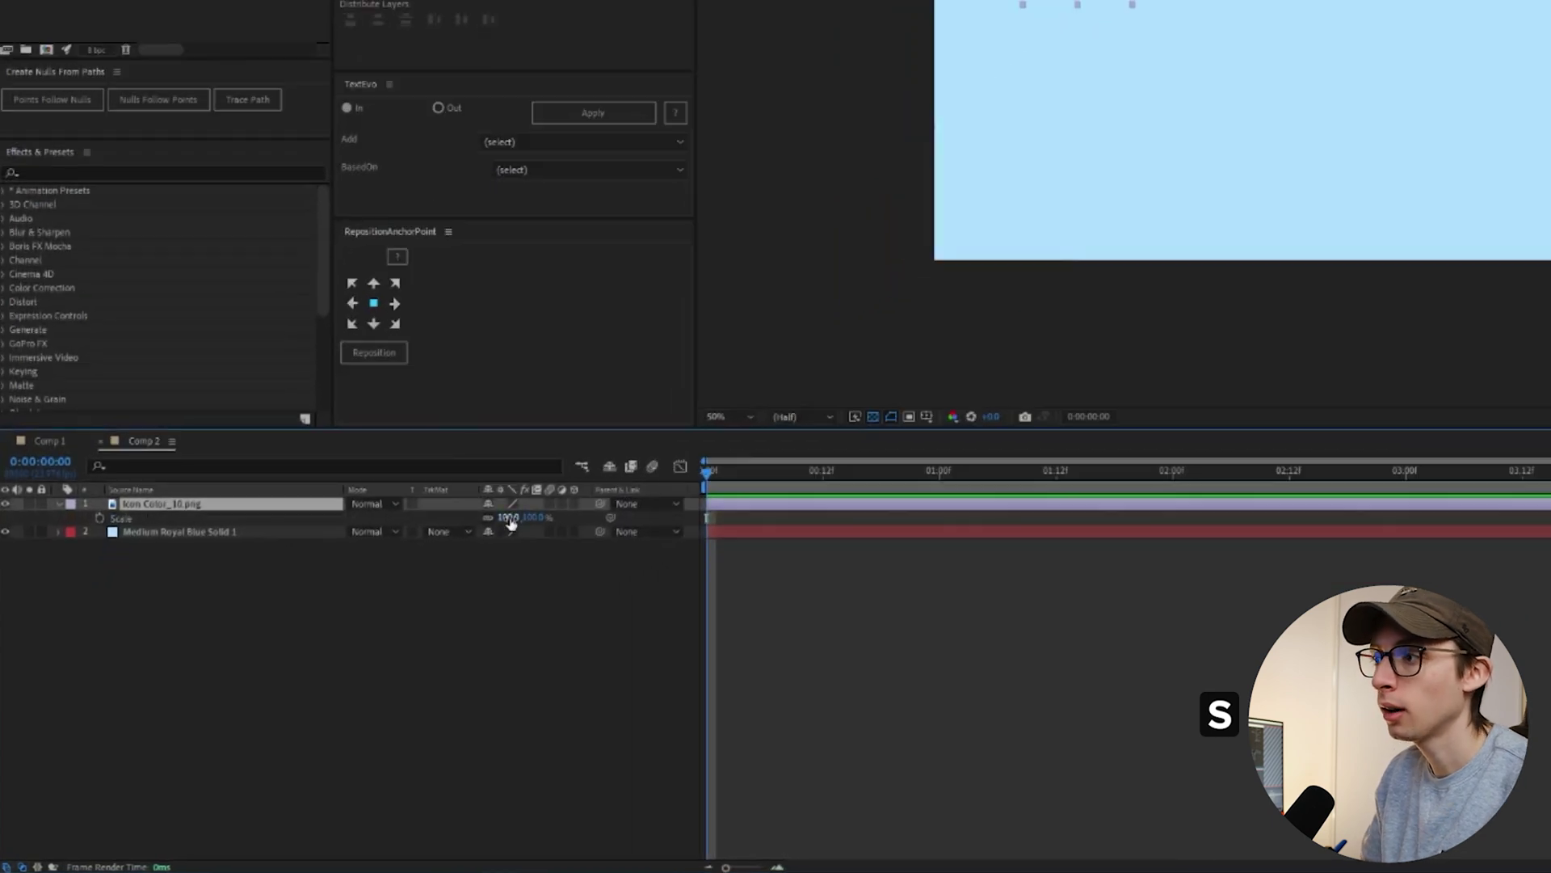
drag(511, 524, 526, 524)
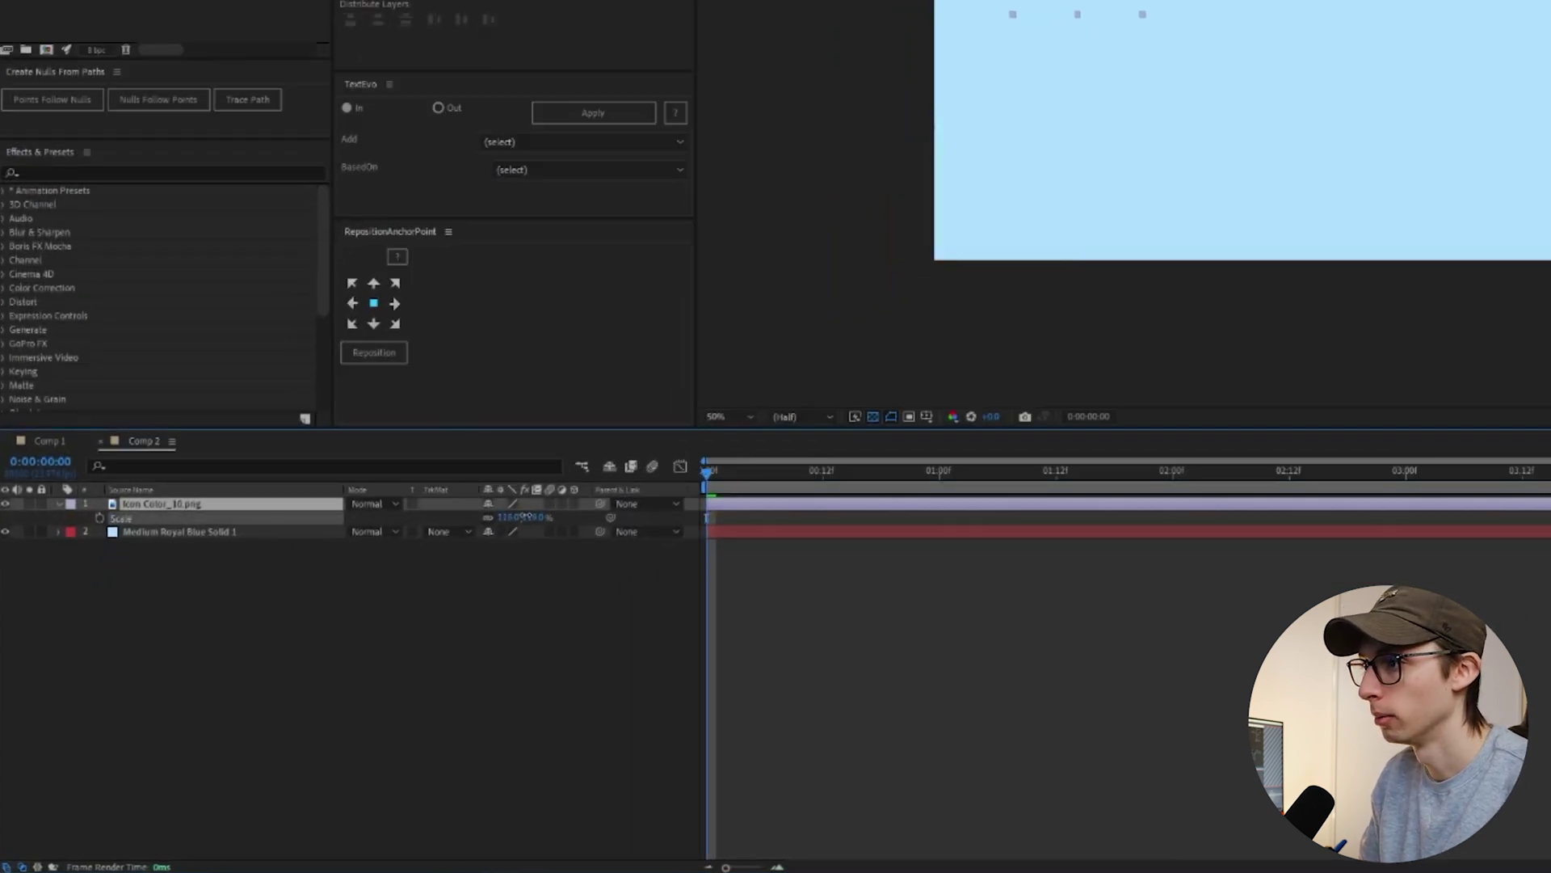
drag(525, 516, 512, 515)
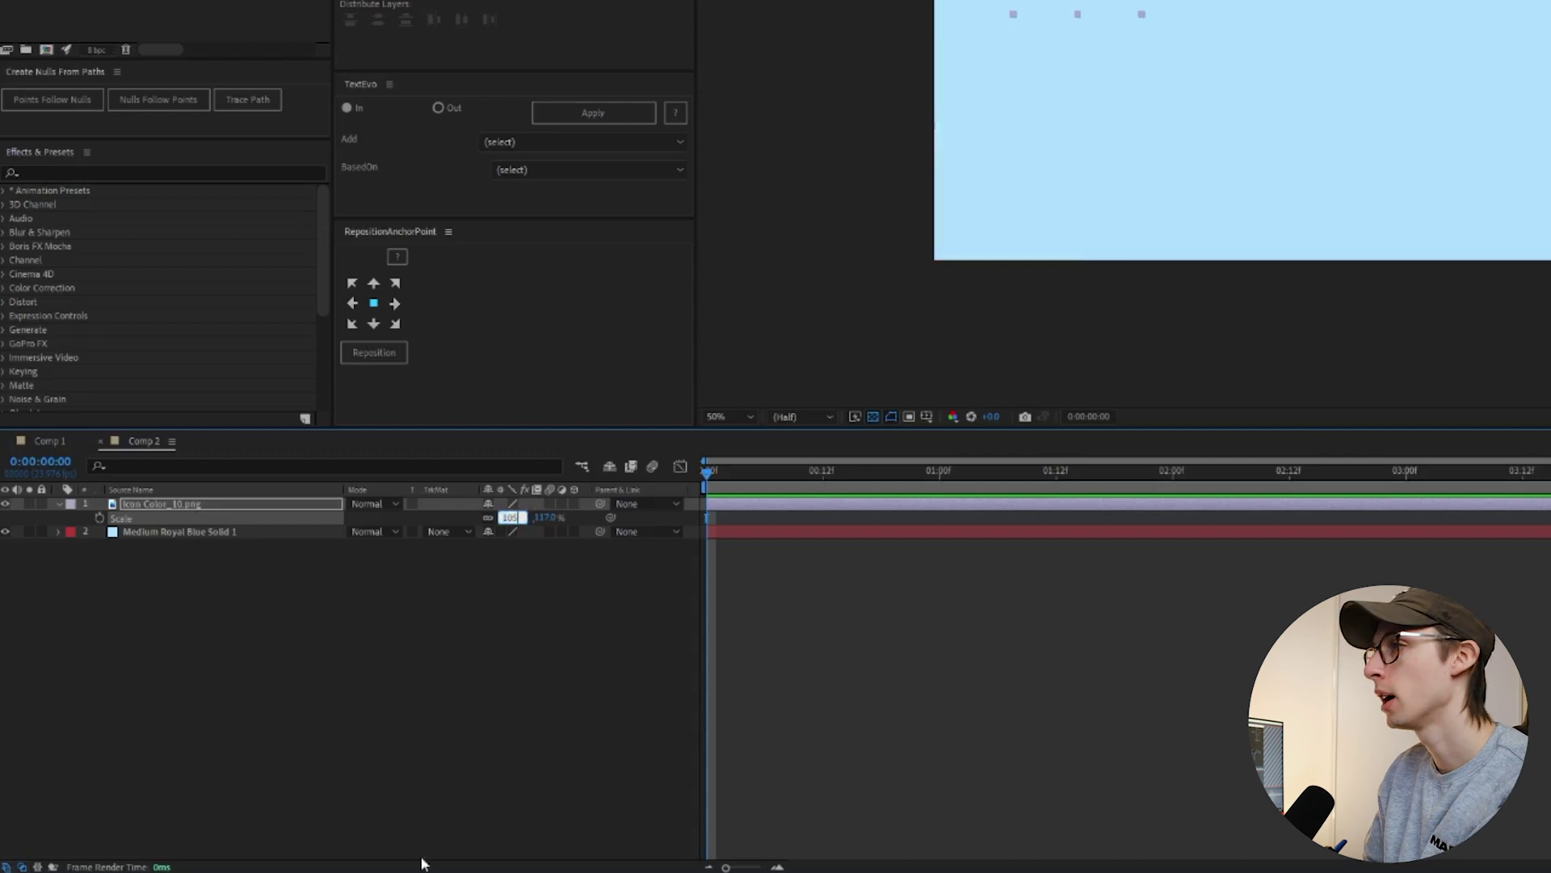
key(Return)
key(p)
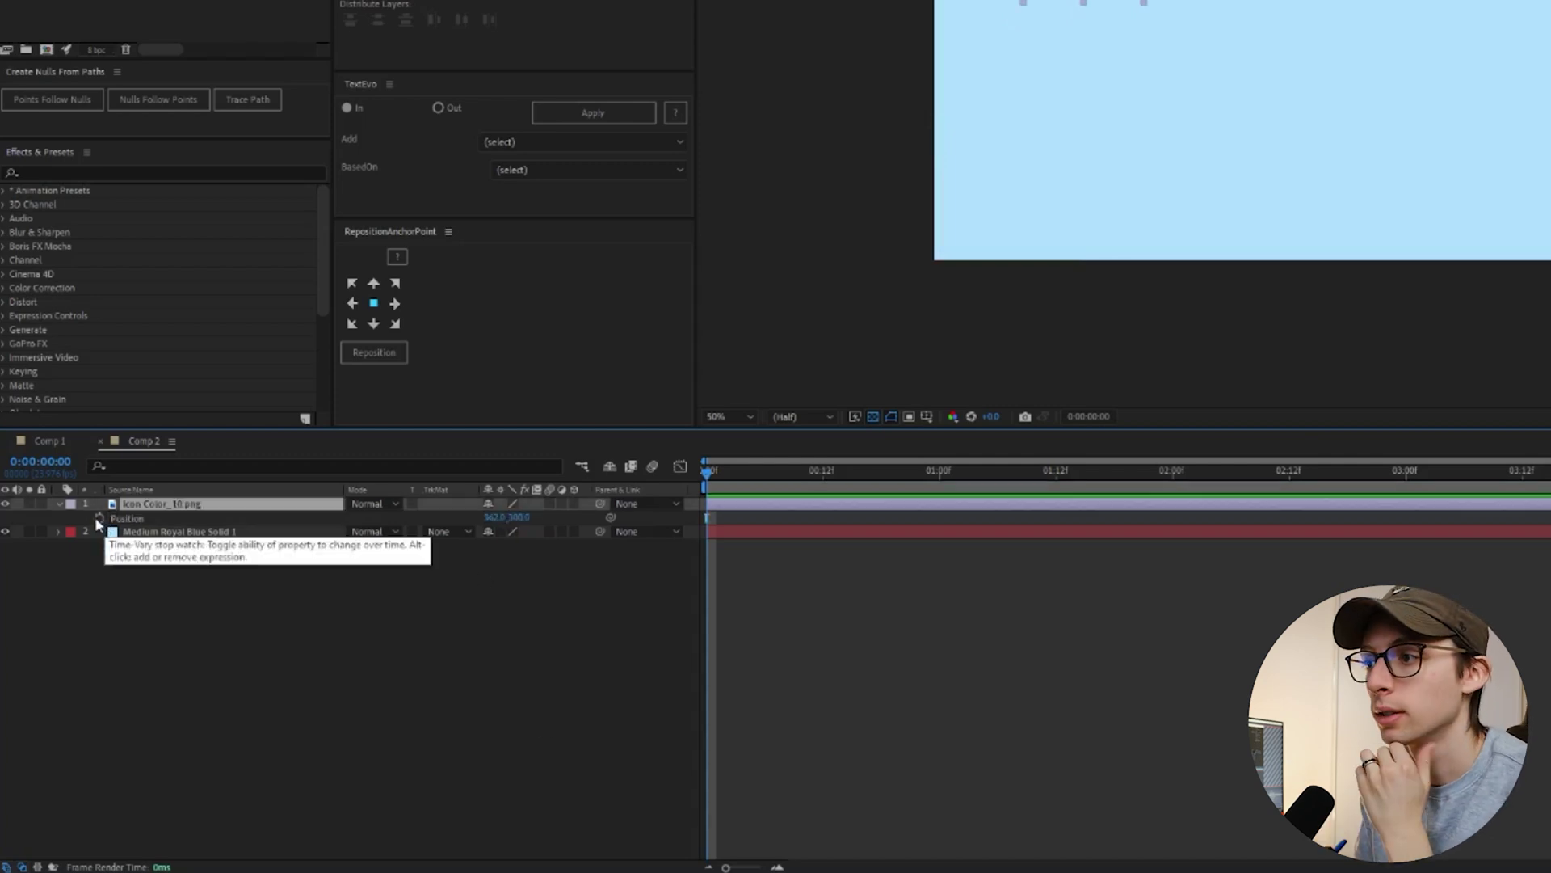
click(97, 518)
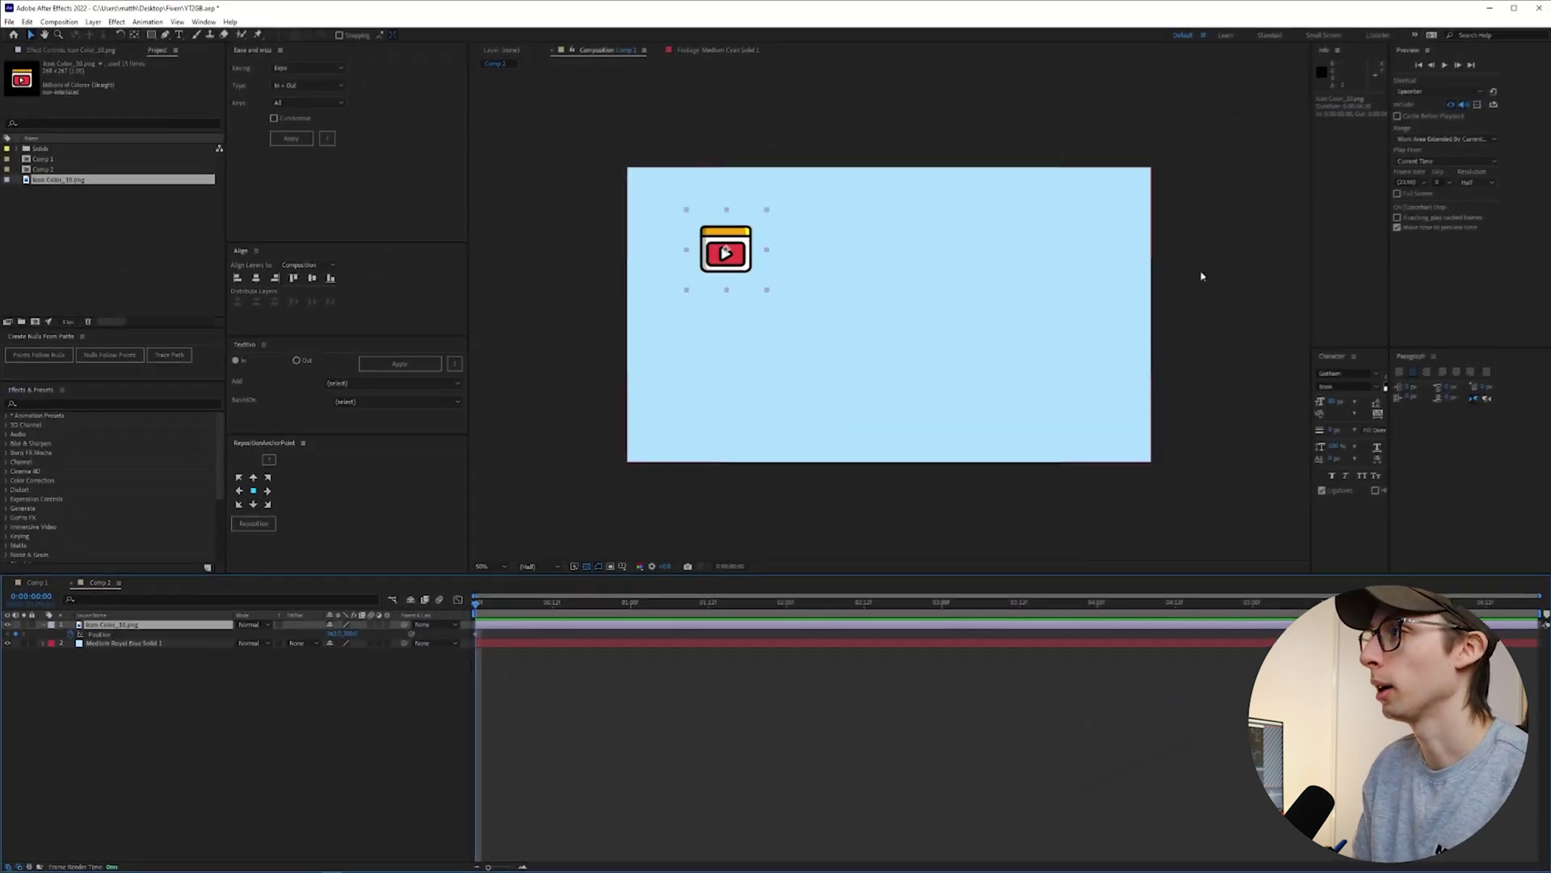
- Try dragging the icon off the frame edges, undo the moves, and preview the timing
drag(712, 255, 1176, 256)
key(ctrl+z)
drag(731, 242, 515, 248)
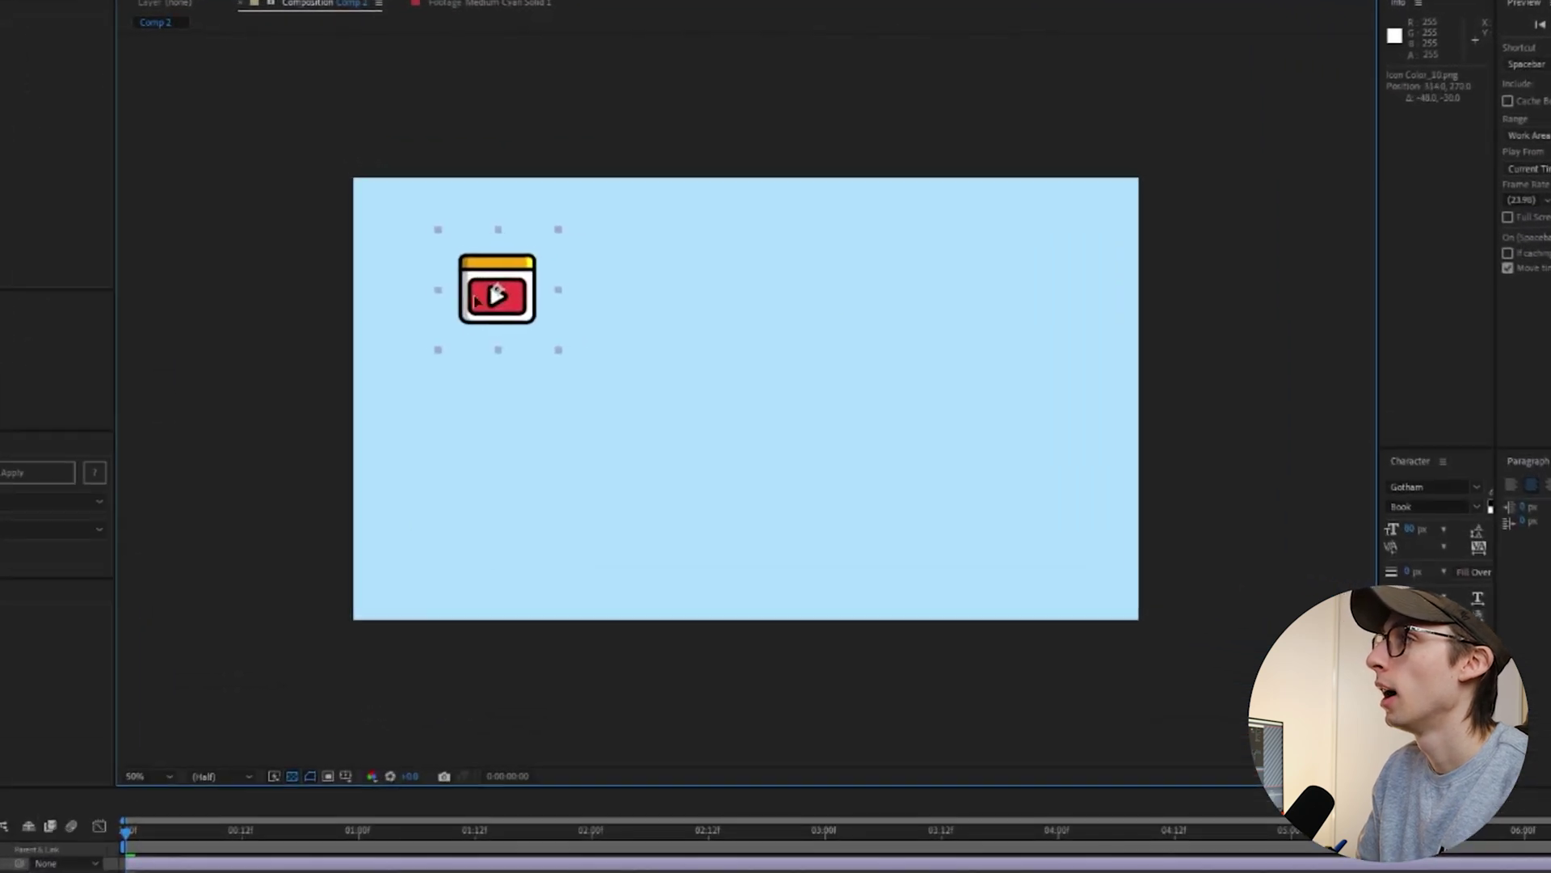
drag(185, 297, 187, 297)
key(ctrl+z)
key(ctrl+z)
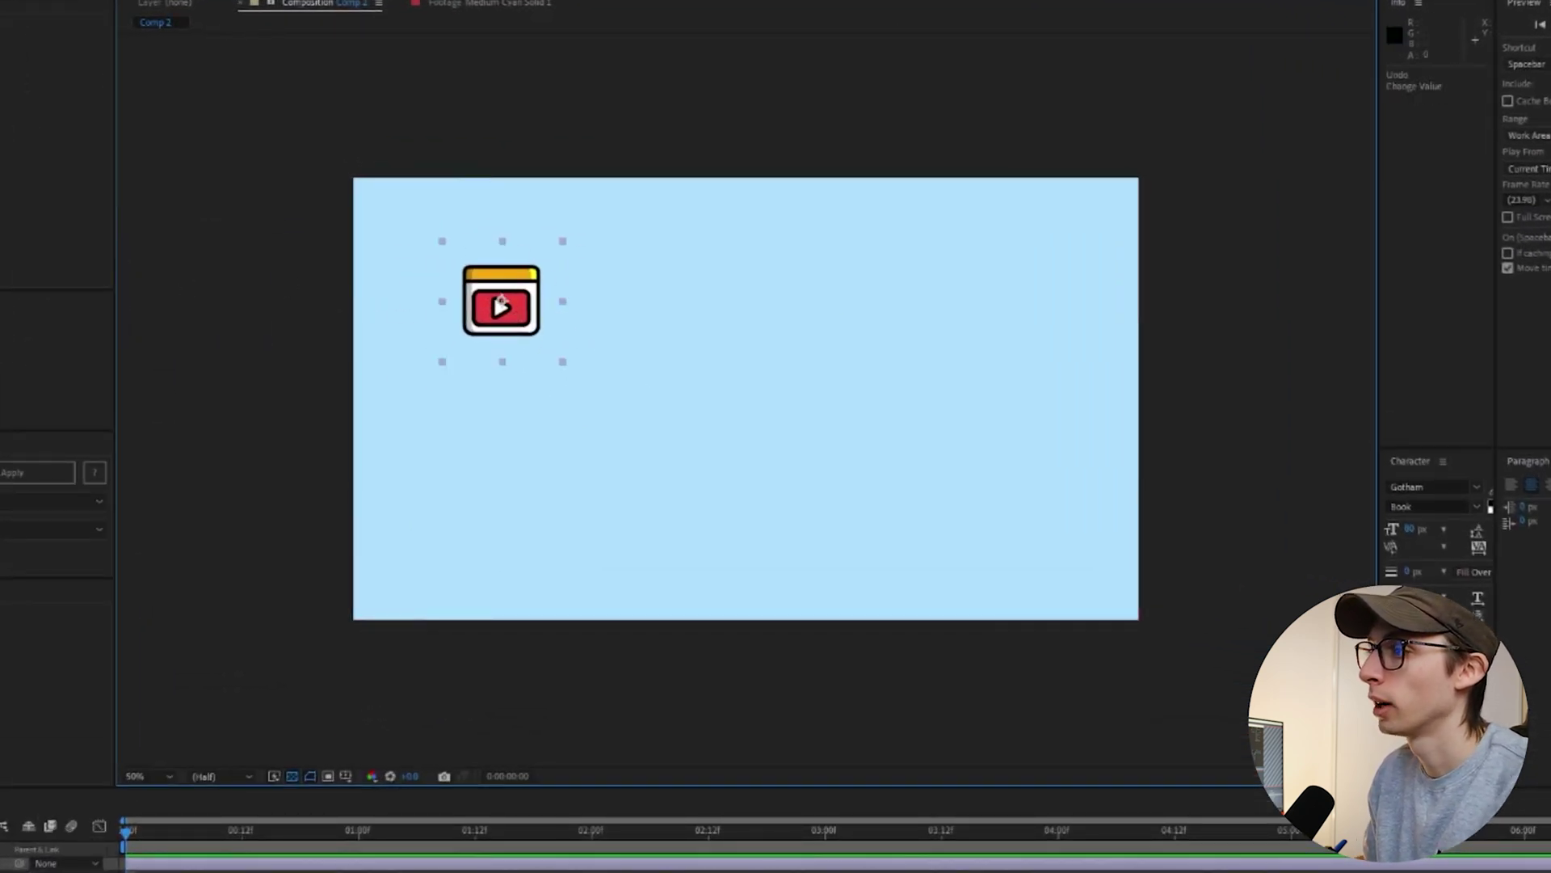
key(space)
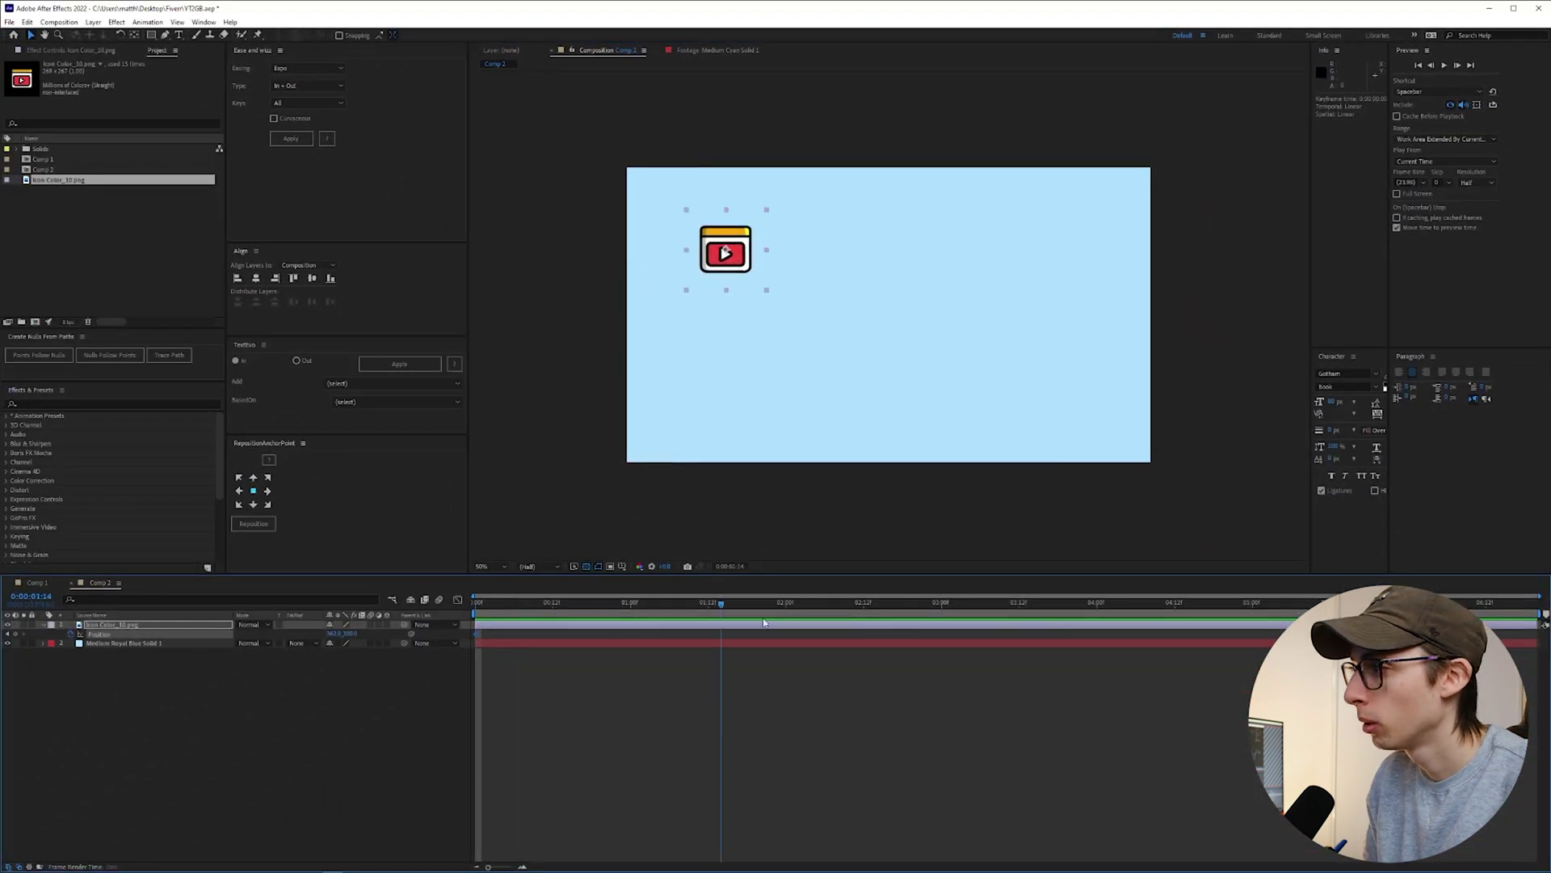
drag(811, 620, 786, 624)
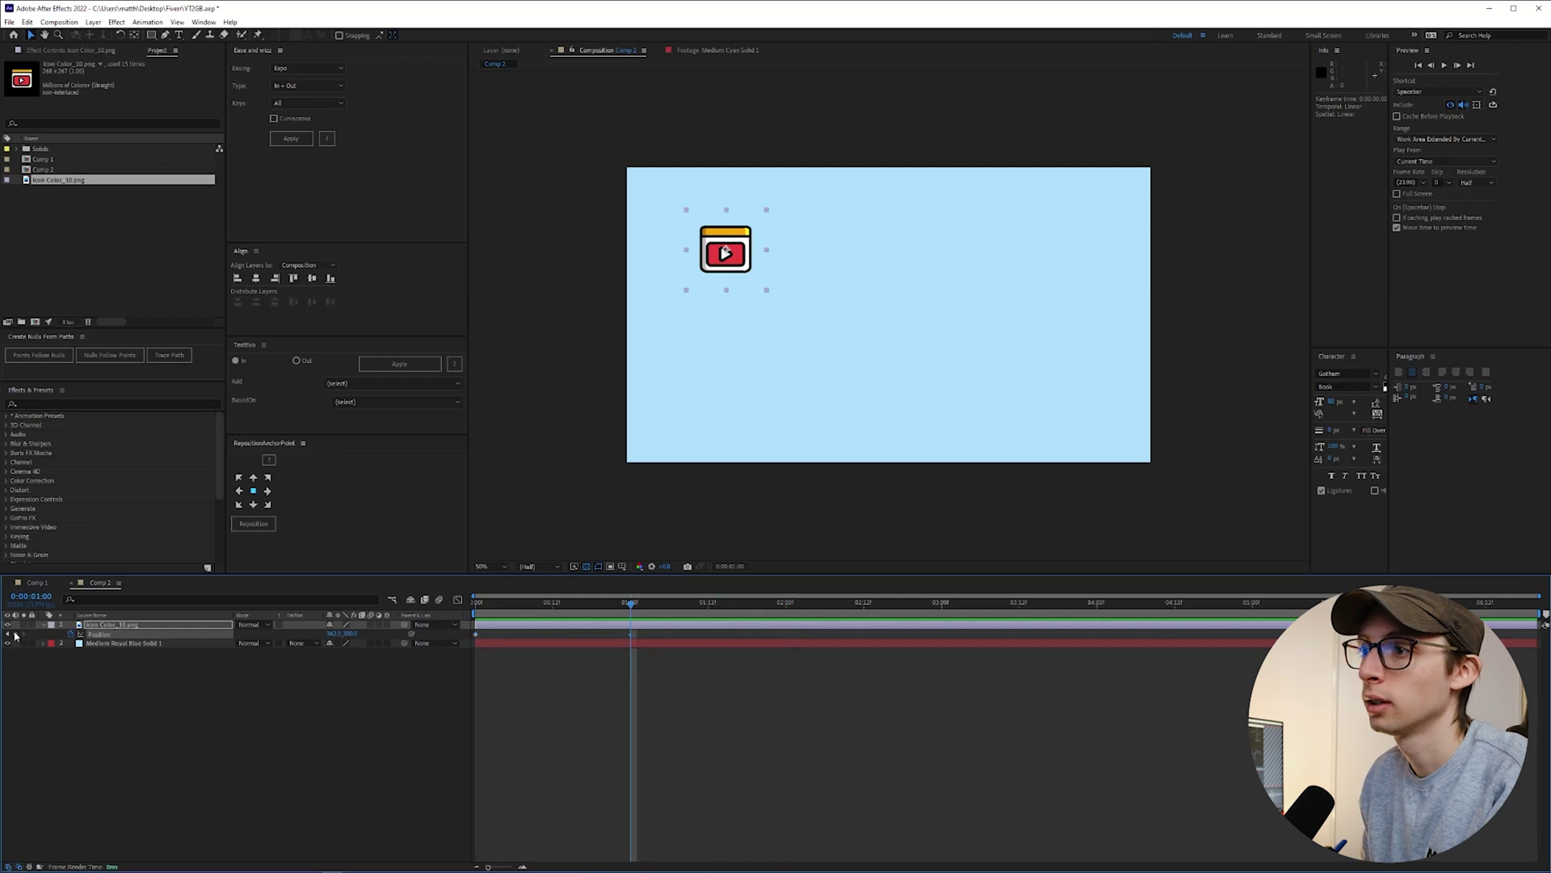
click(476, 685)
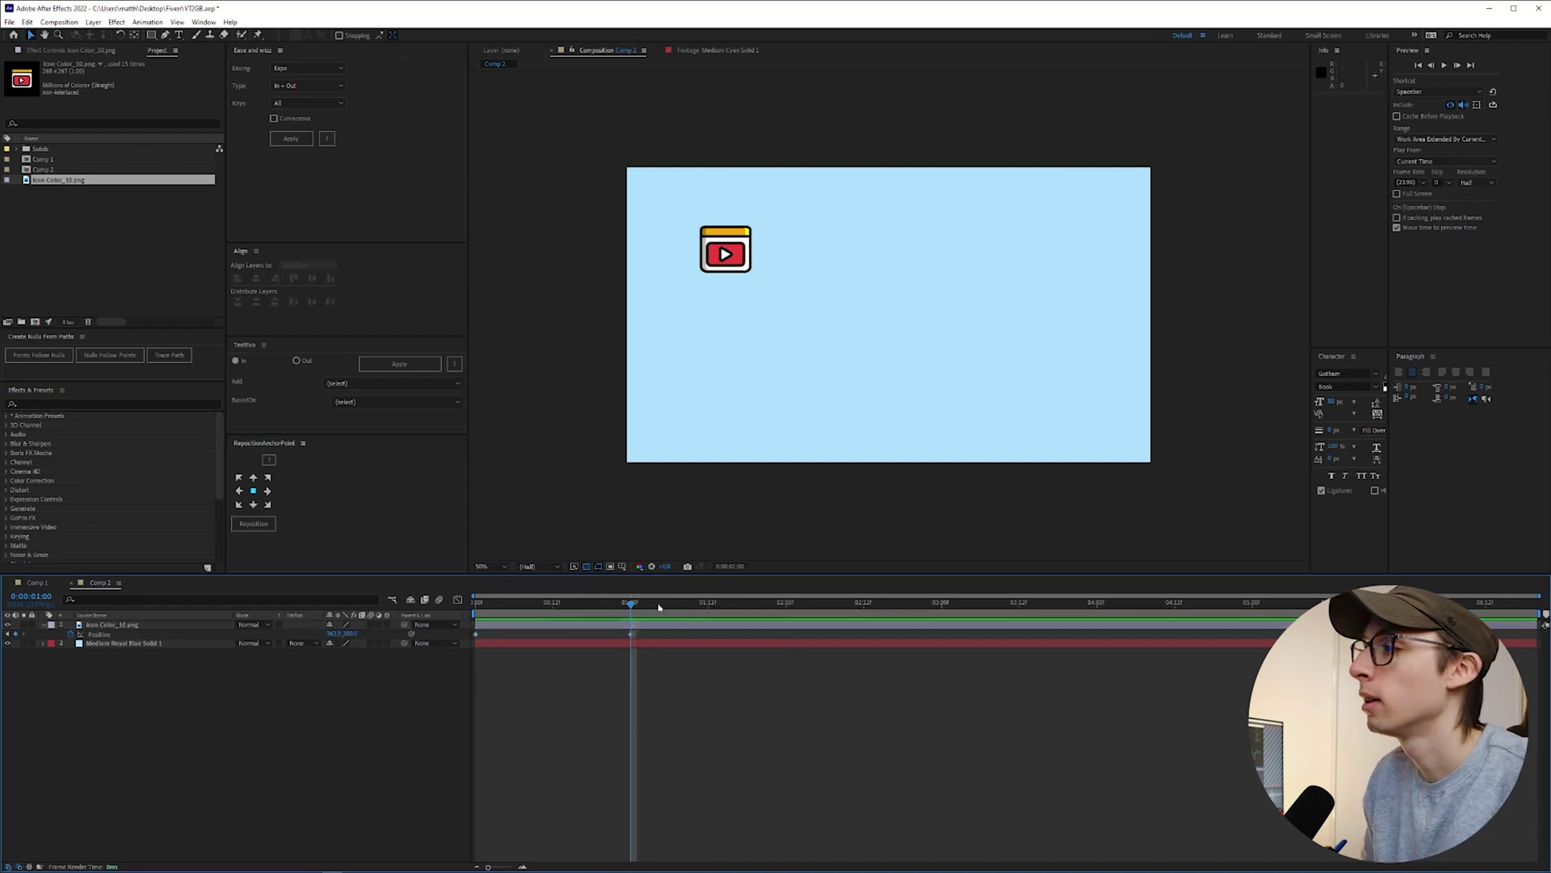
- Add a Position keyframe at 2:00 and mark 3:12, then return to the start
click(478, 604)
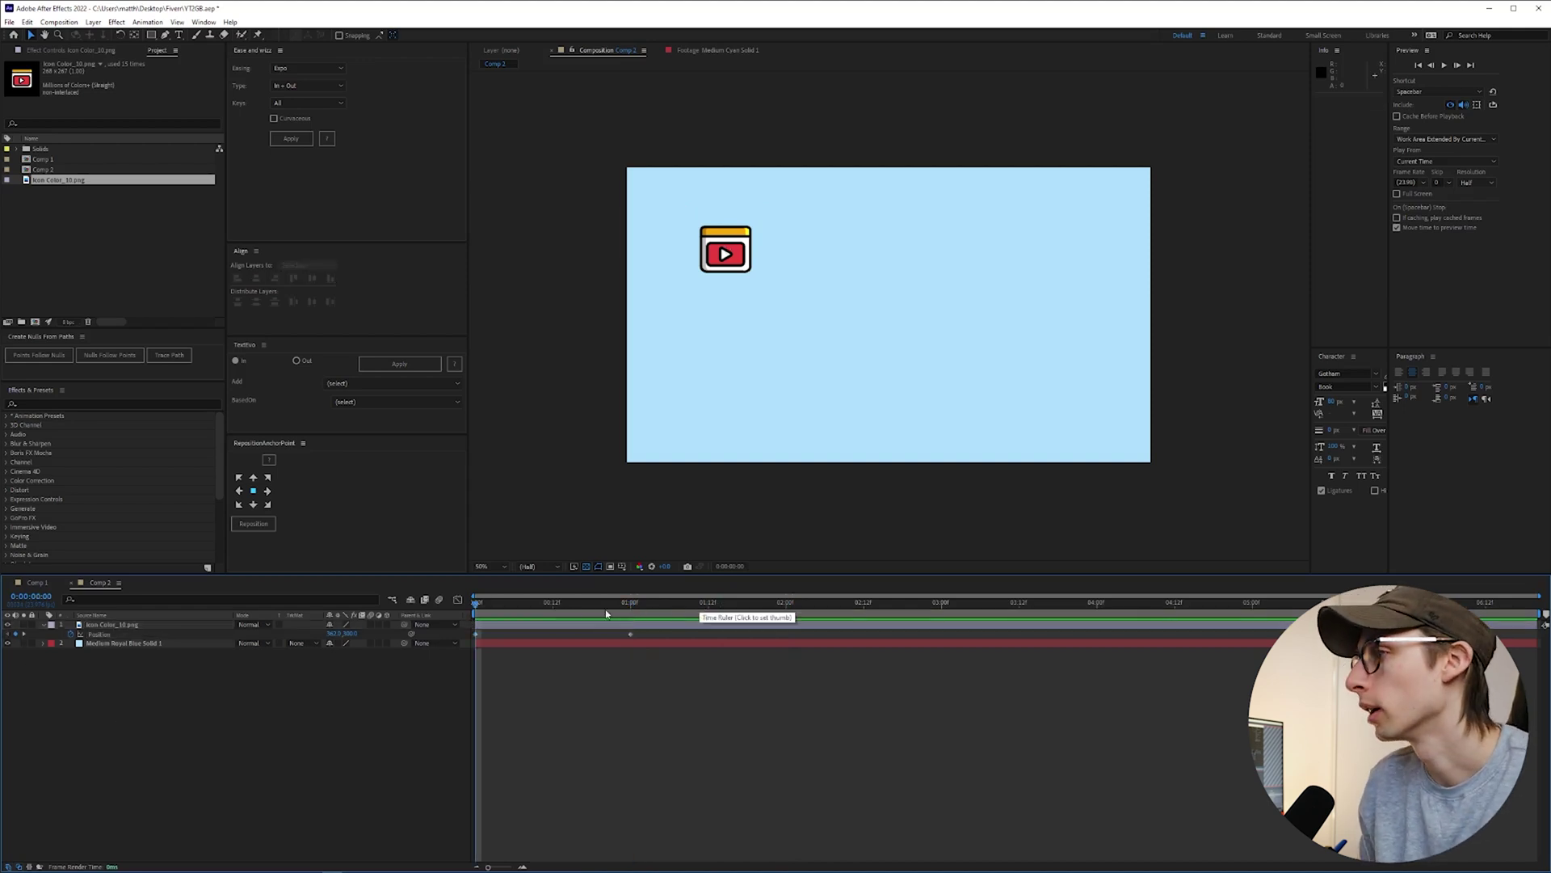
click(496, 614)
drag(618, 604, 787, 607)
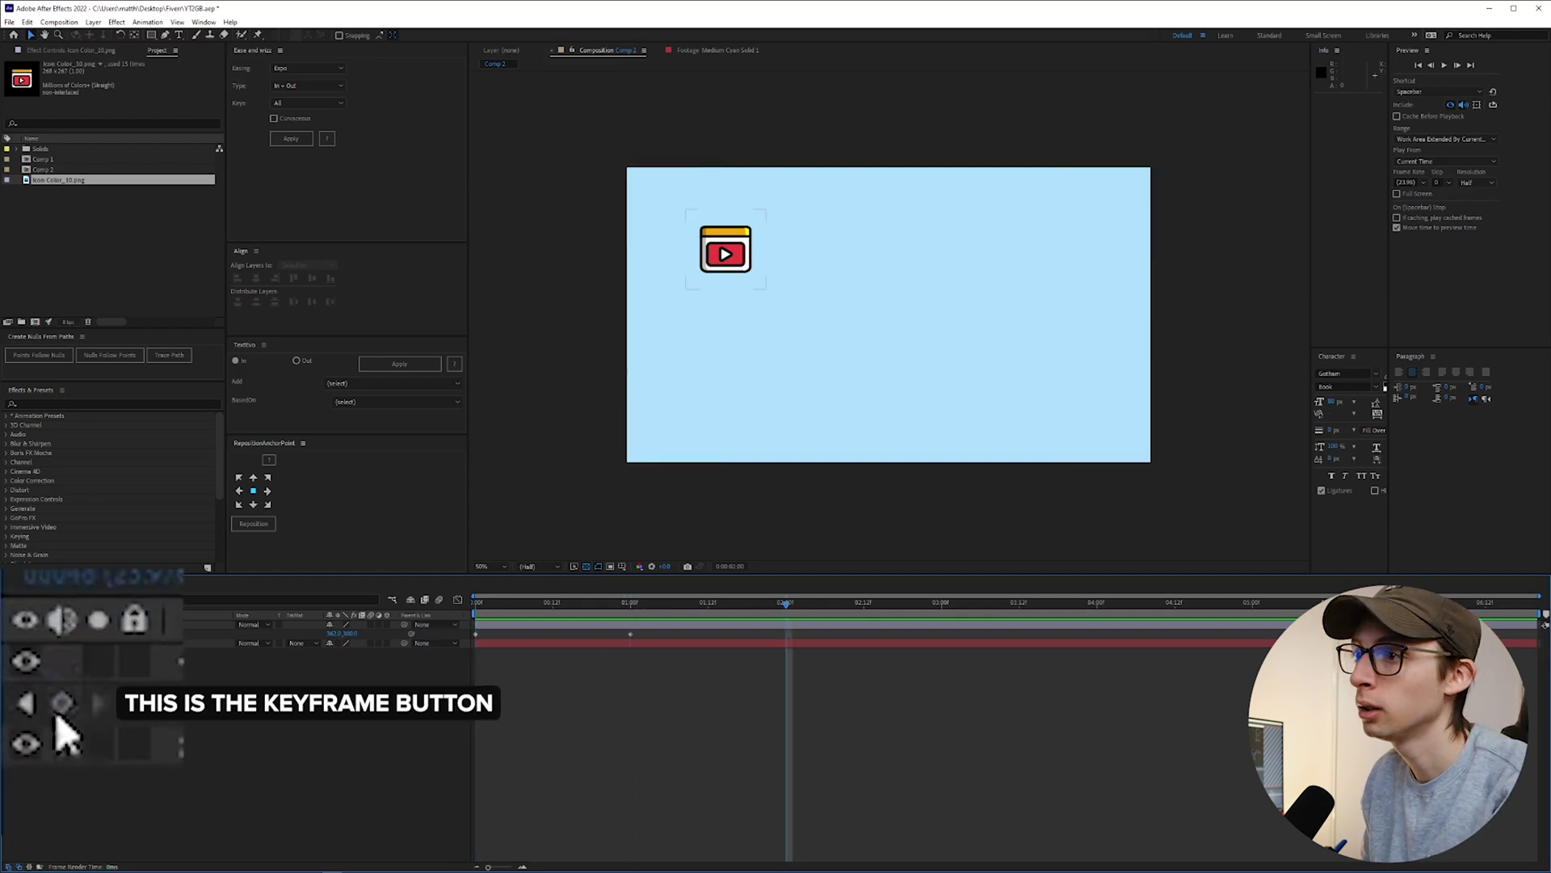
click(15, 634)
drag(866, 603, 928, 605)
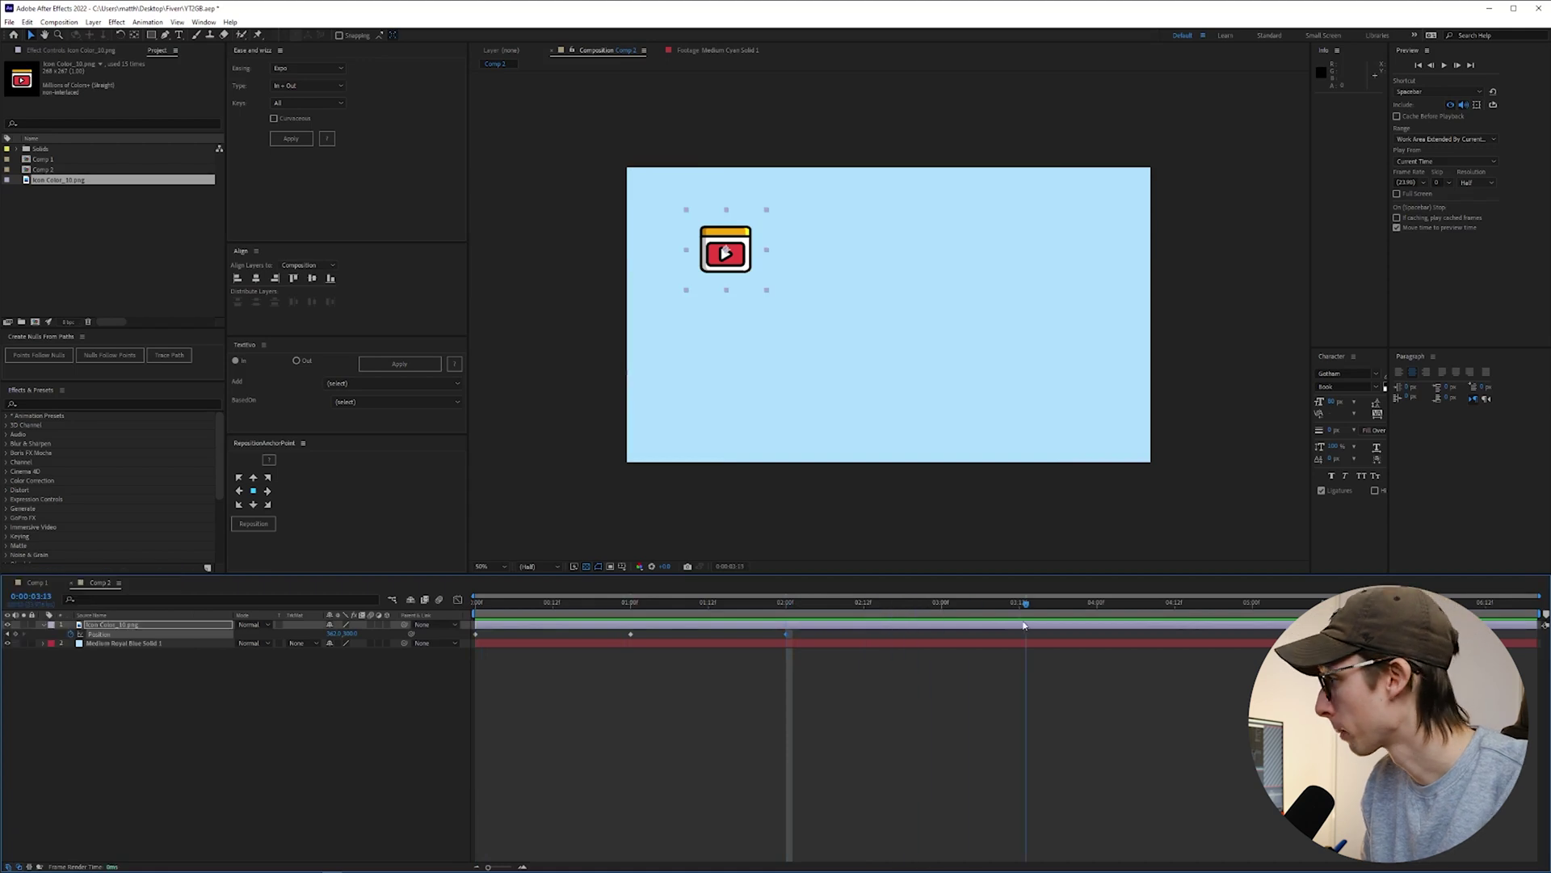
drag(1024, 624, 1020, 626)
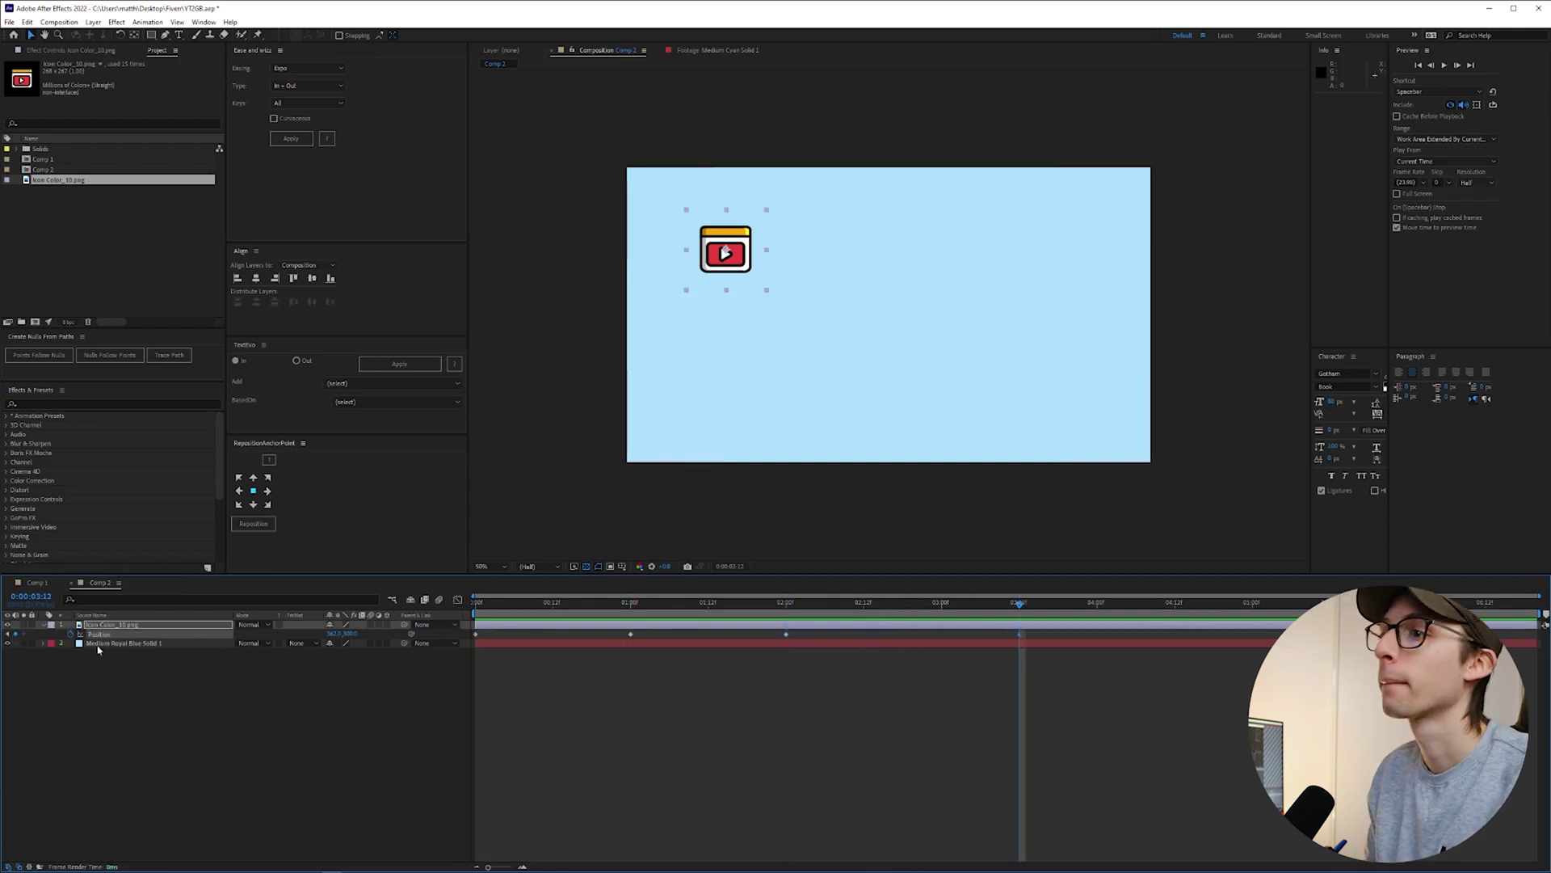
key(Home)
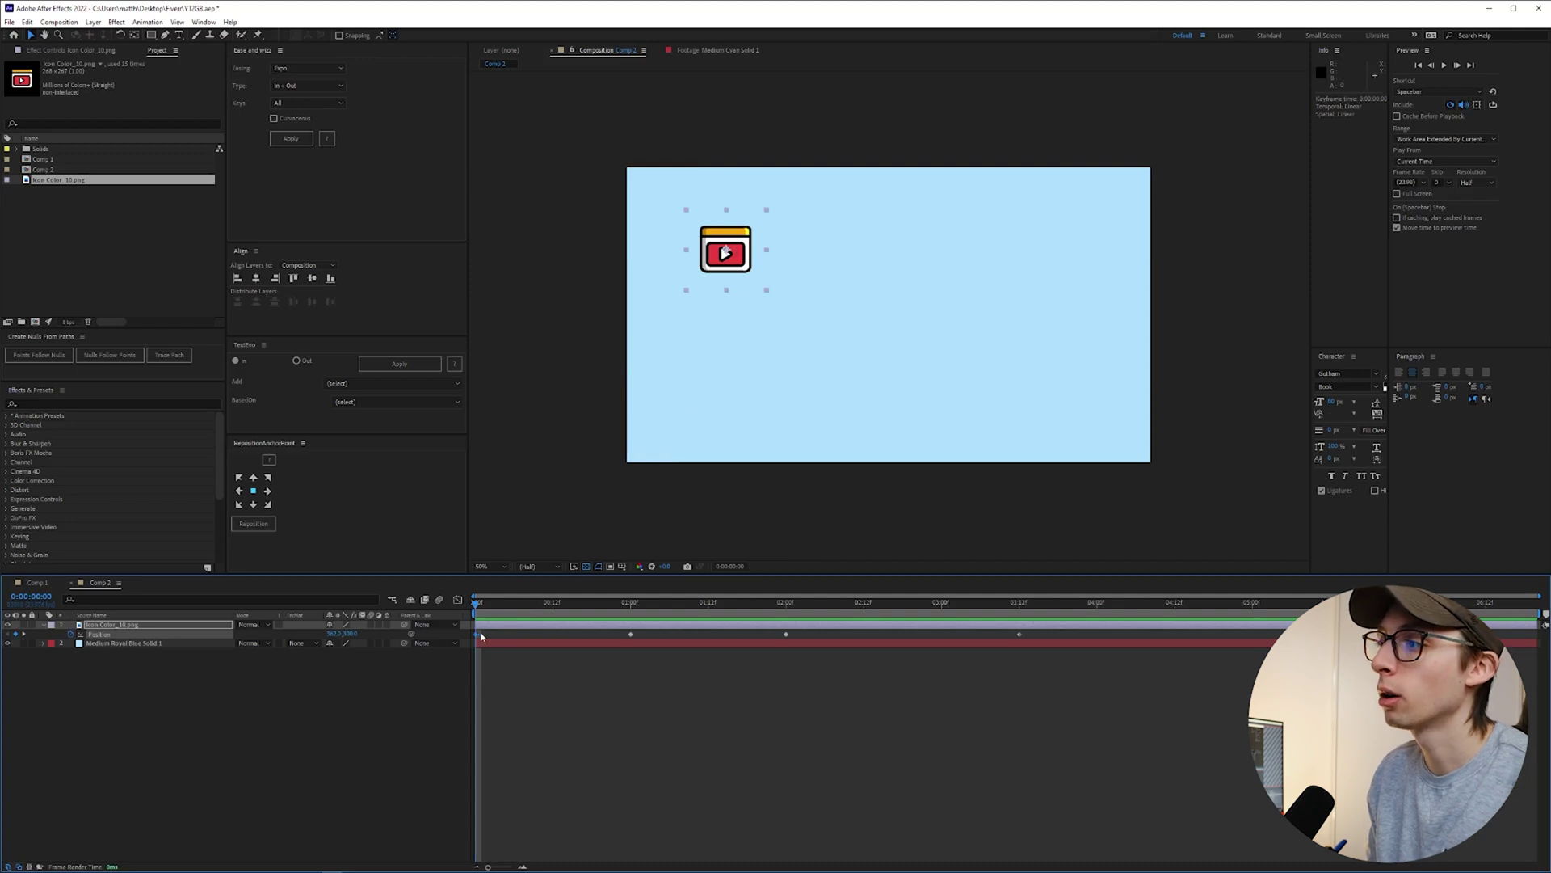
- Push the icon off the right edge at 0:00 and off the left at 3:12, then preview
drag(748, 254, 863, 266)
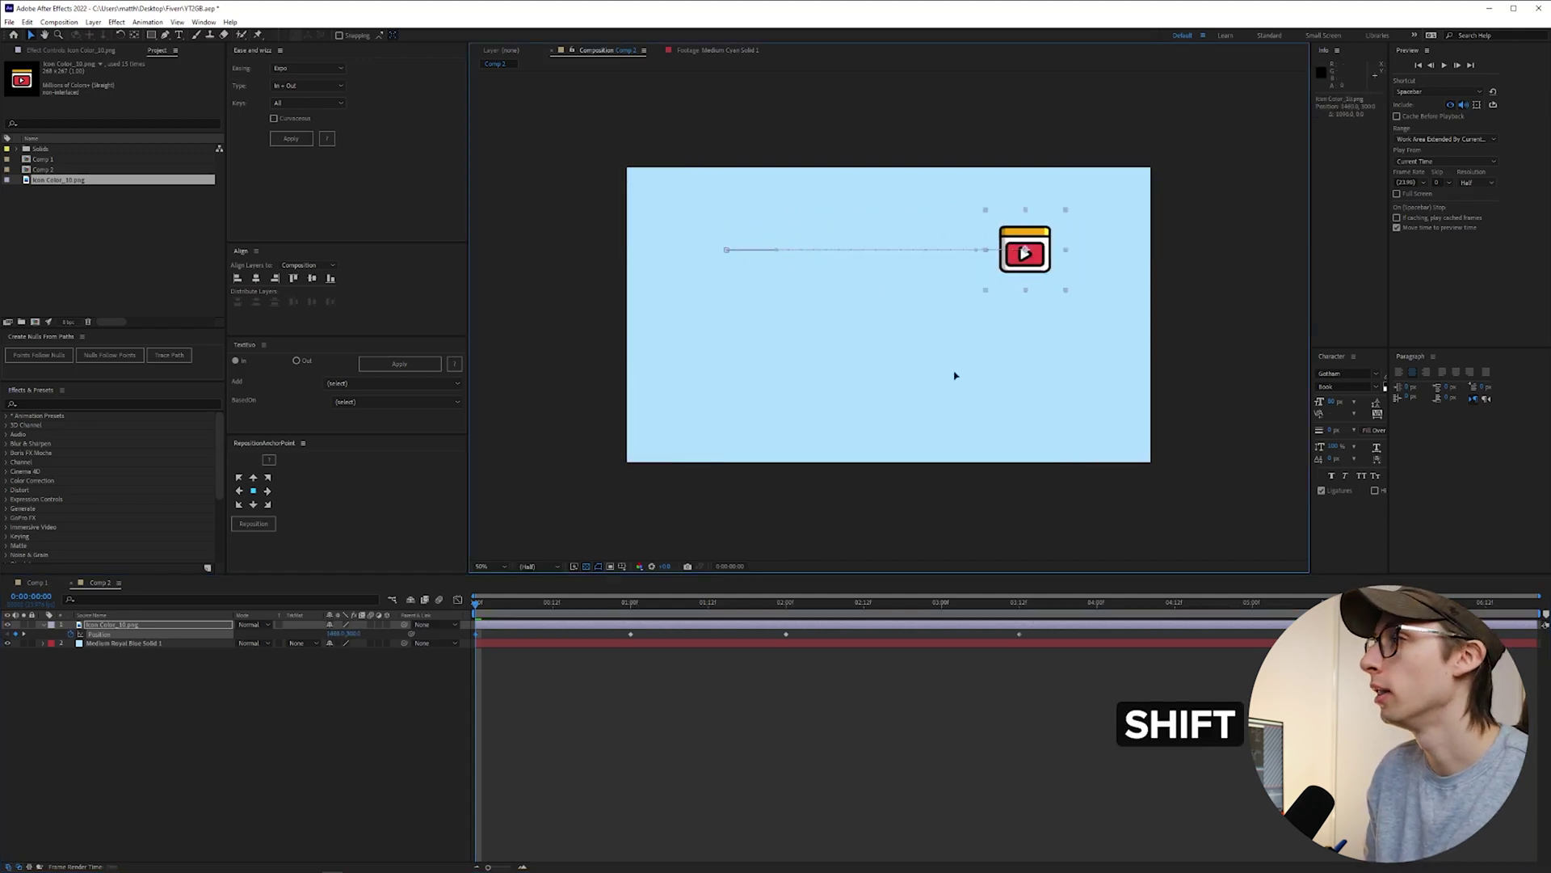
drag(955, 376, 1229, 258)
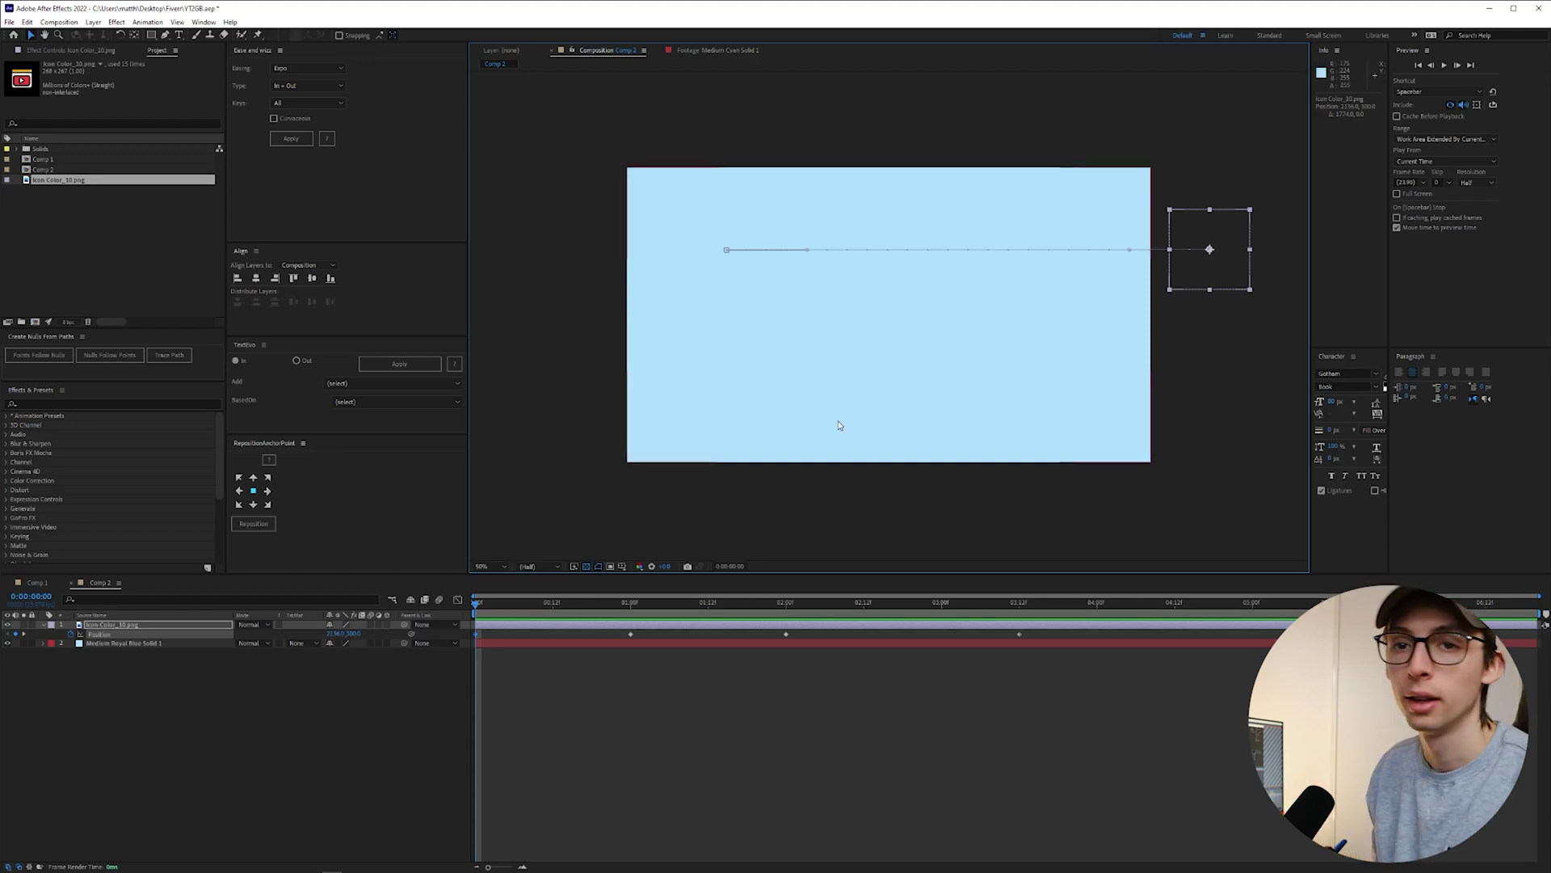
drag(478, 602, 1020, 637)
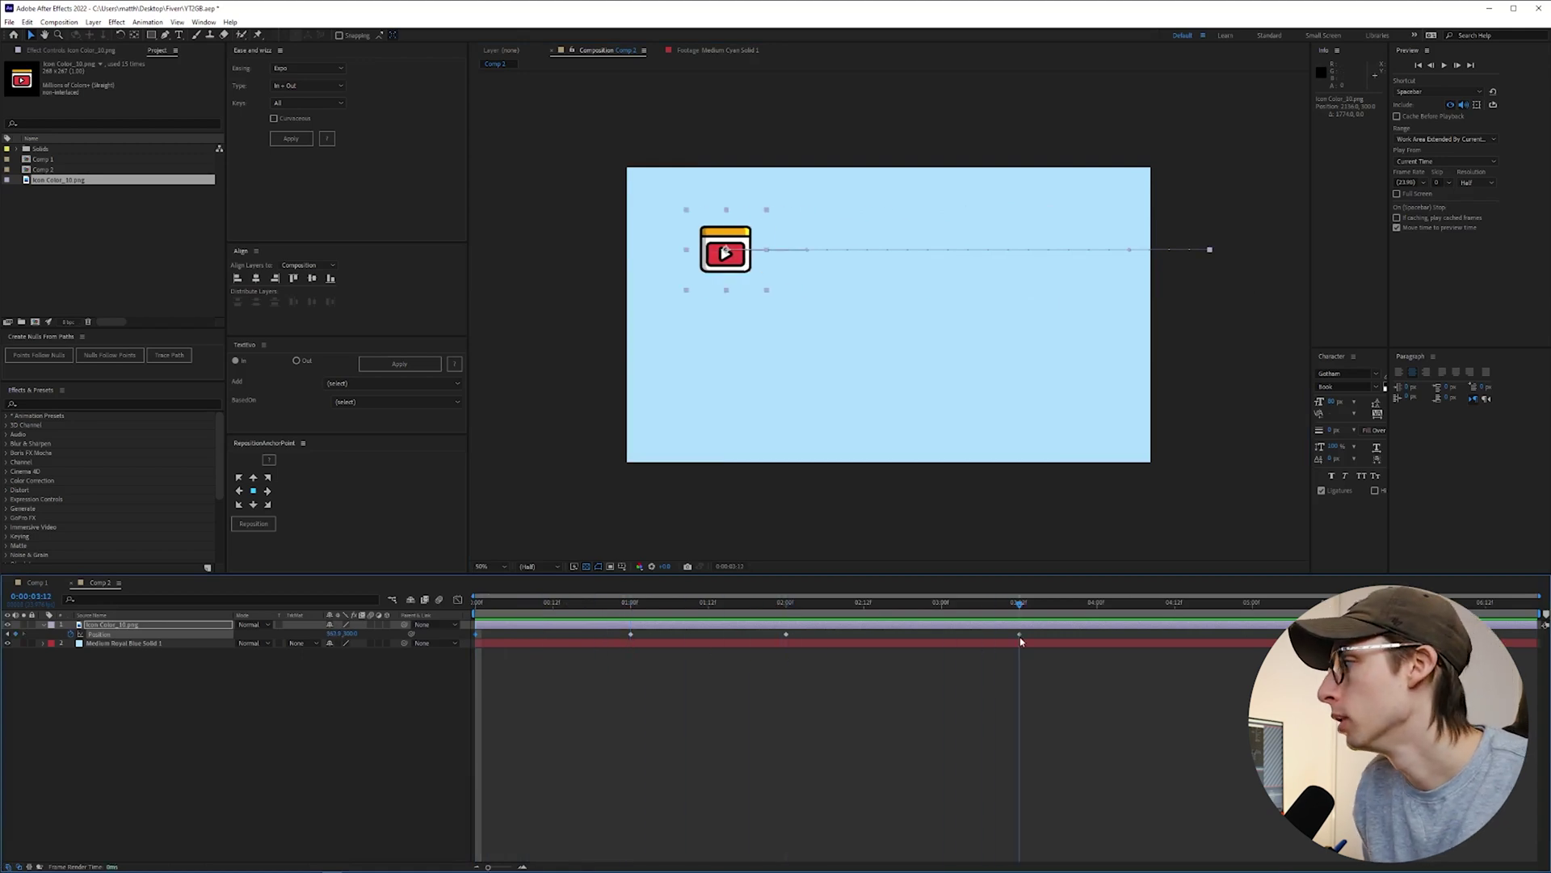
click(984, 718)
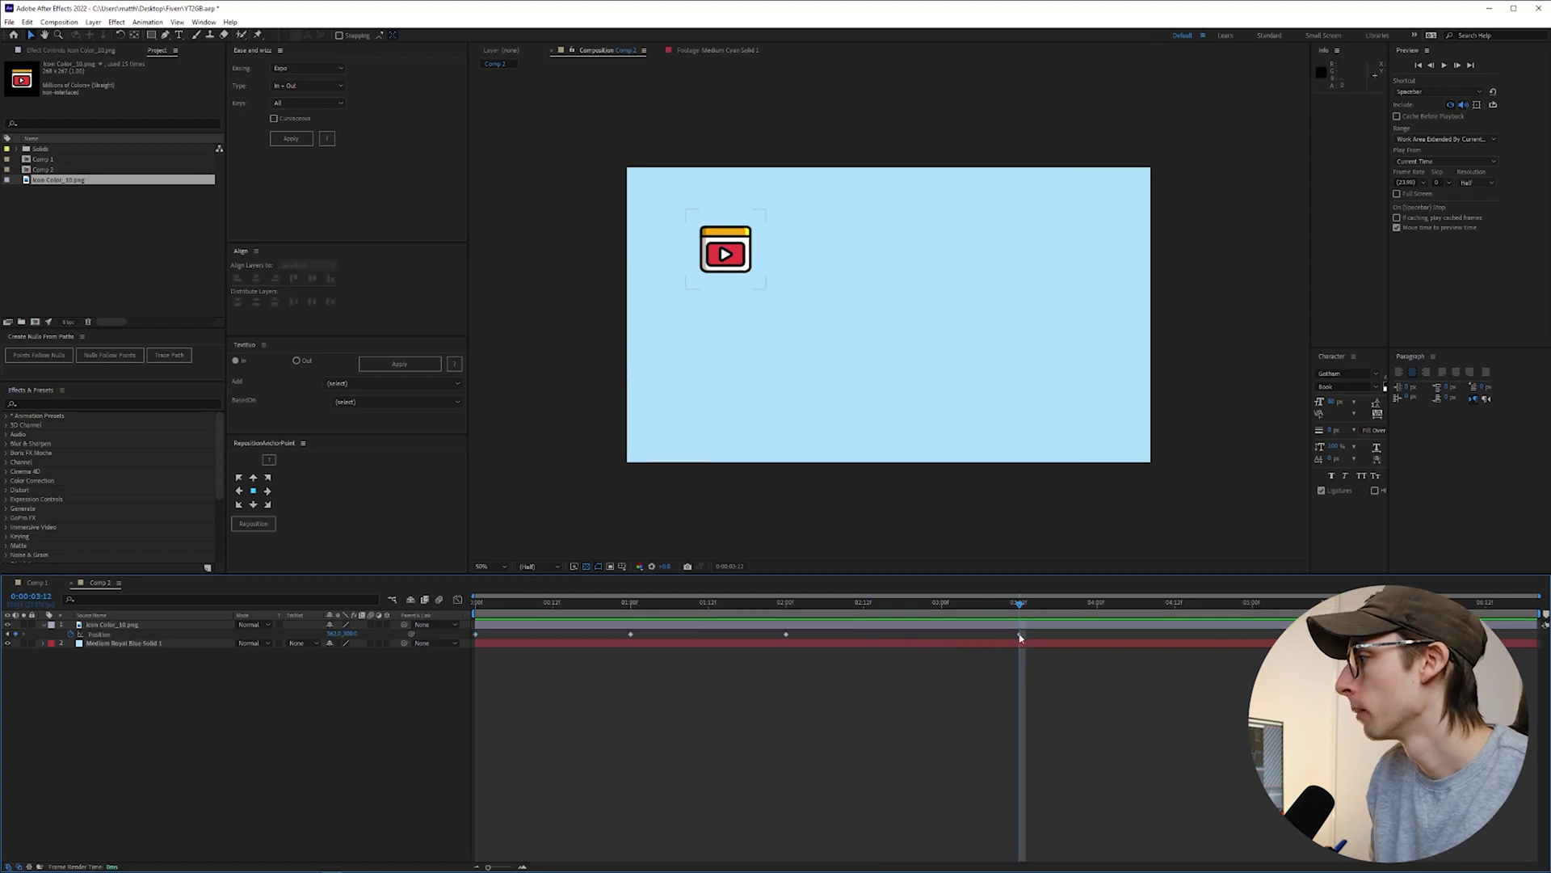
drag(748, 251, 582, 285)
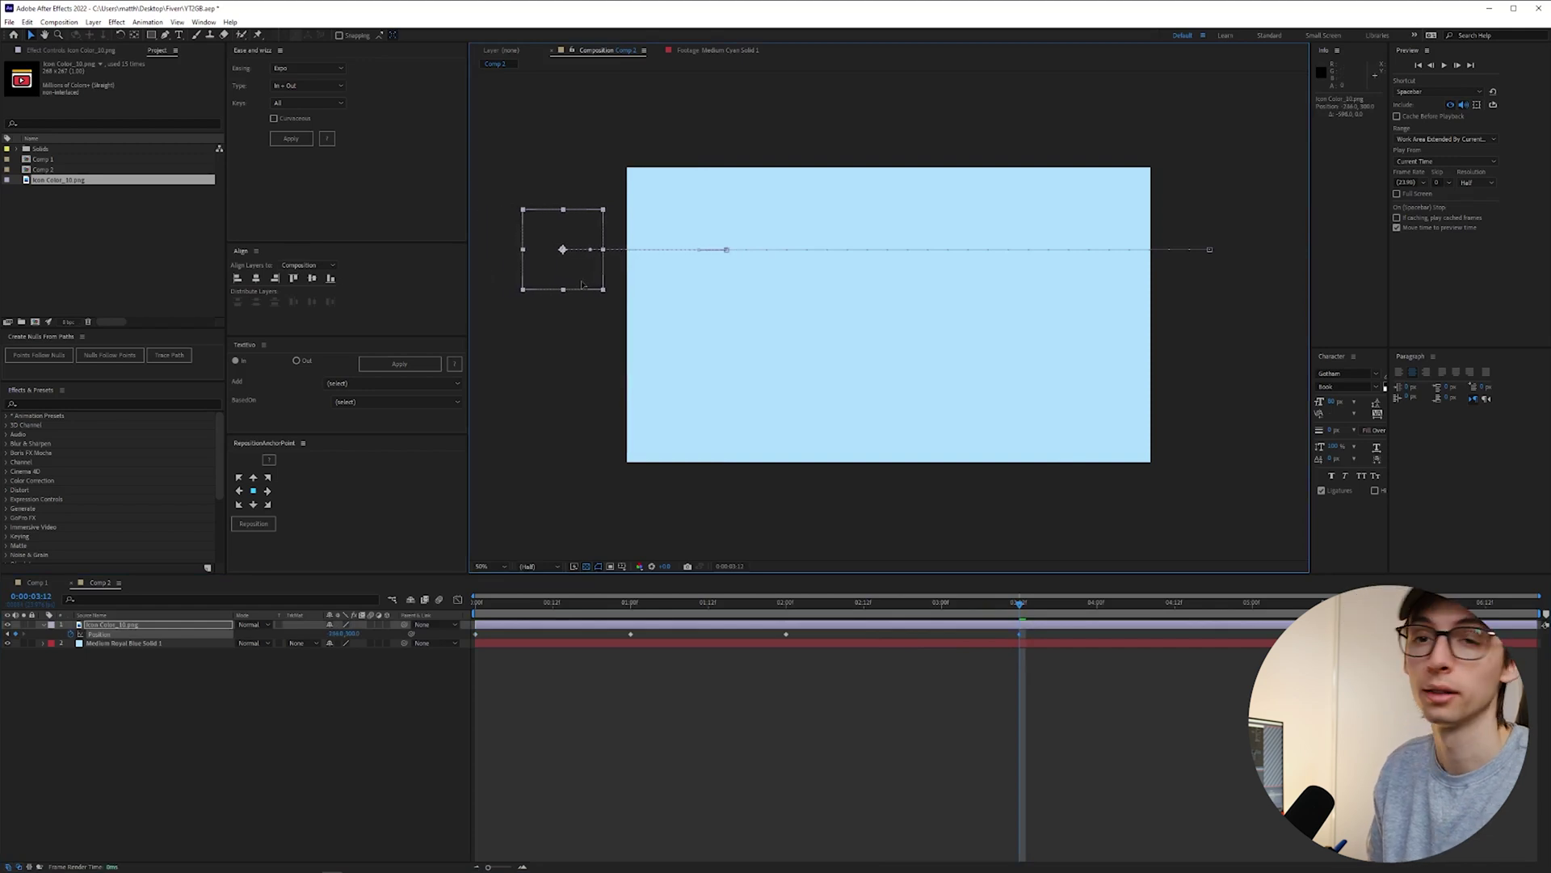
key(Home)
click(414, 719)
key(space)
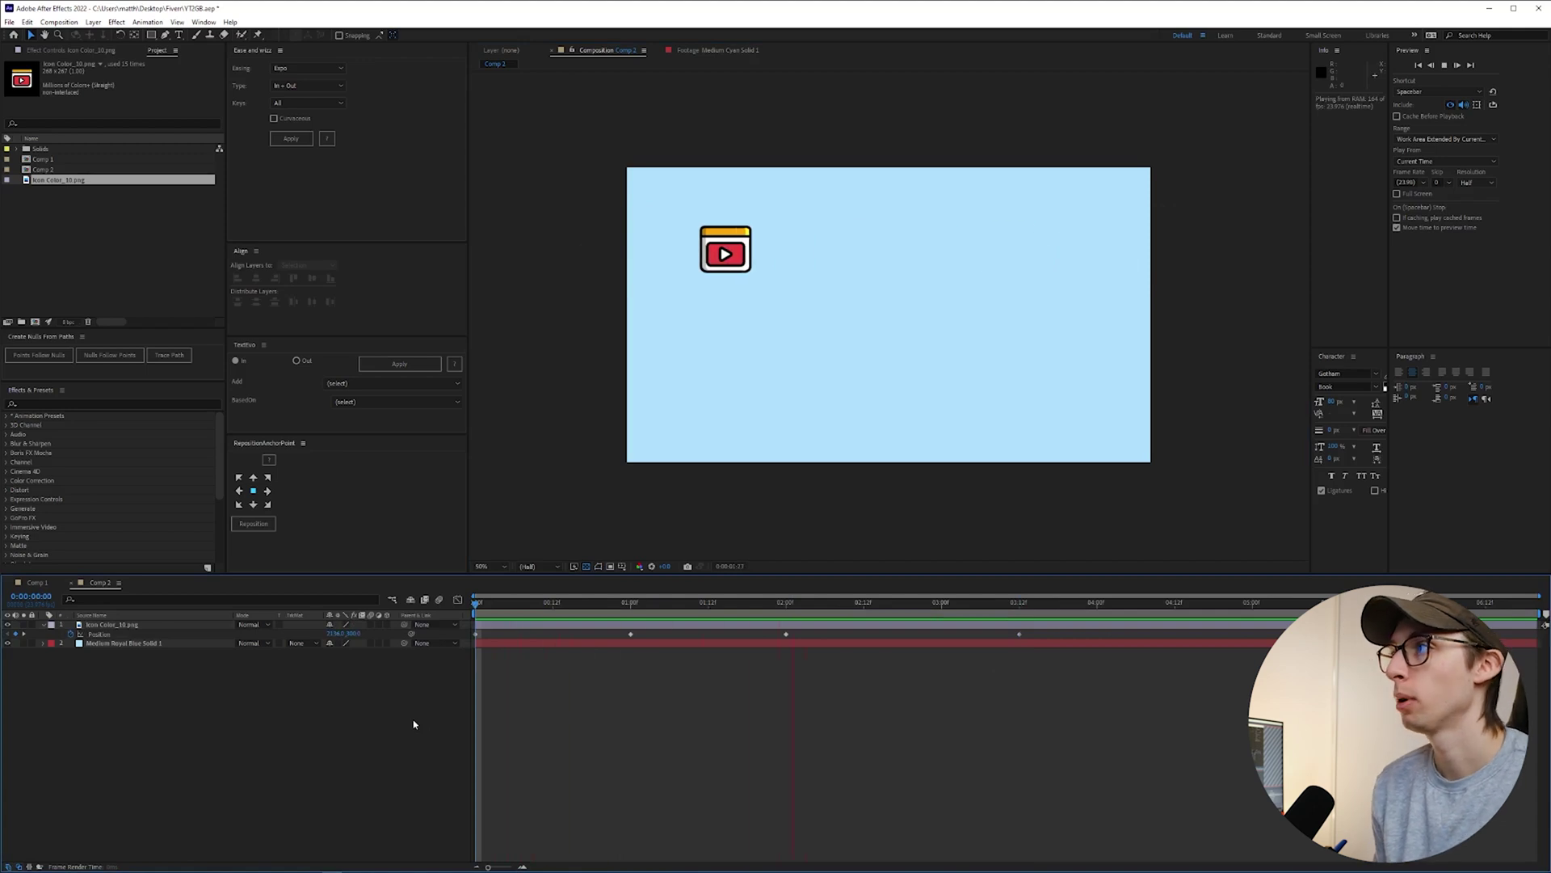
click(1253, 602)
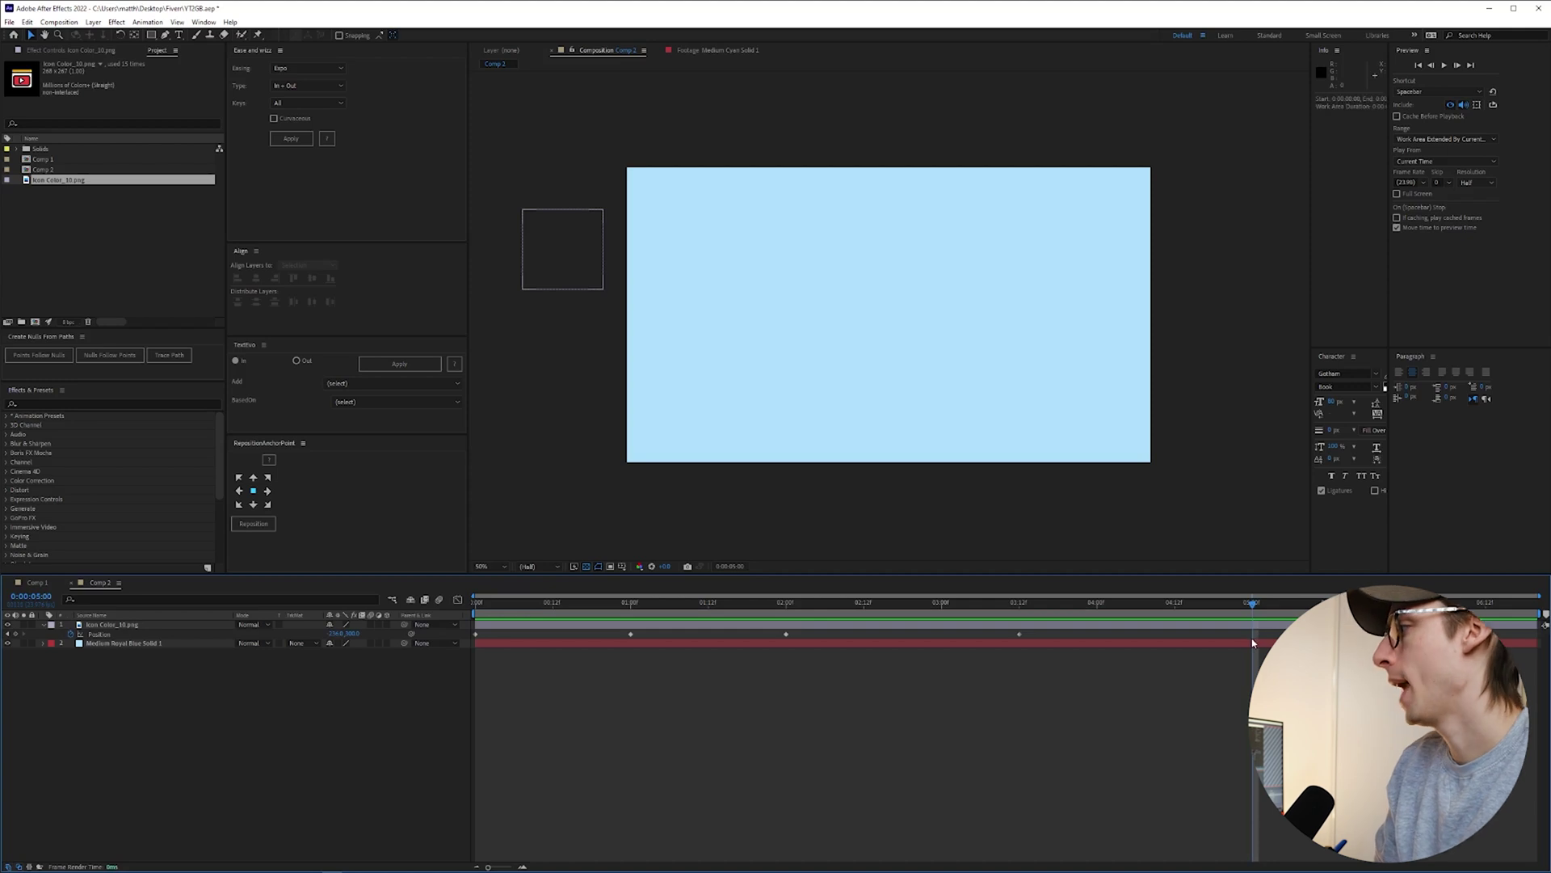
- Set Comp 2's work area to run from 0:00 to 5:00
key(n)
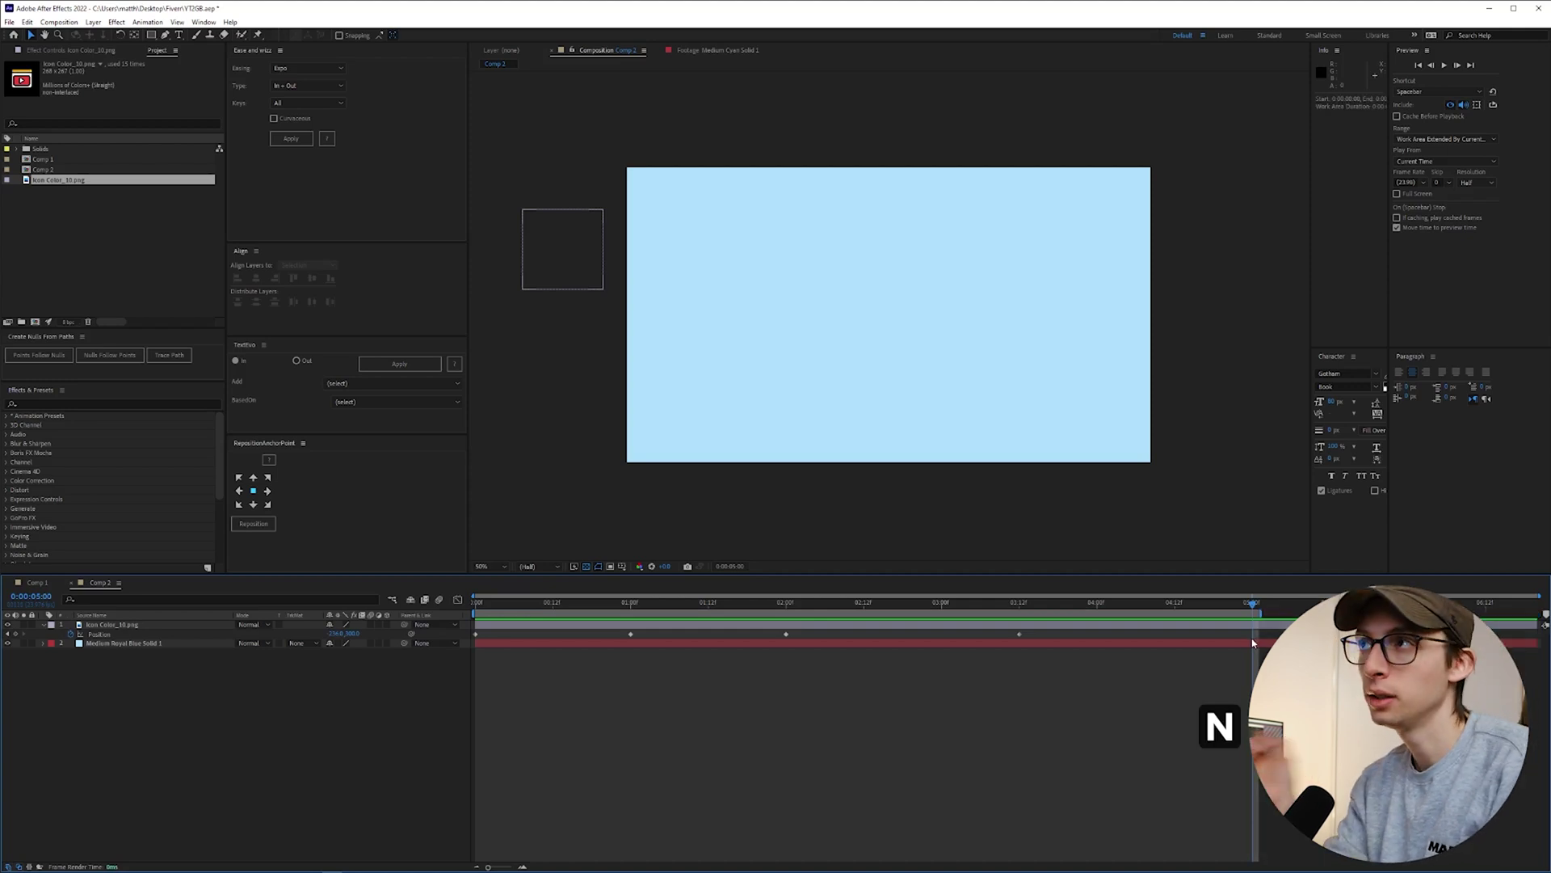
key(Page_Up)
key(Page_Up)
key(Page_Up)
key(Page_Up)
key(Page_Up)
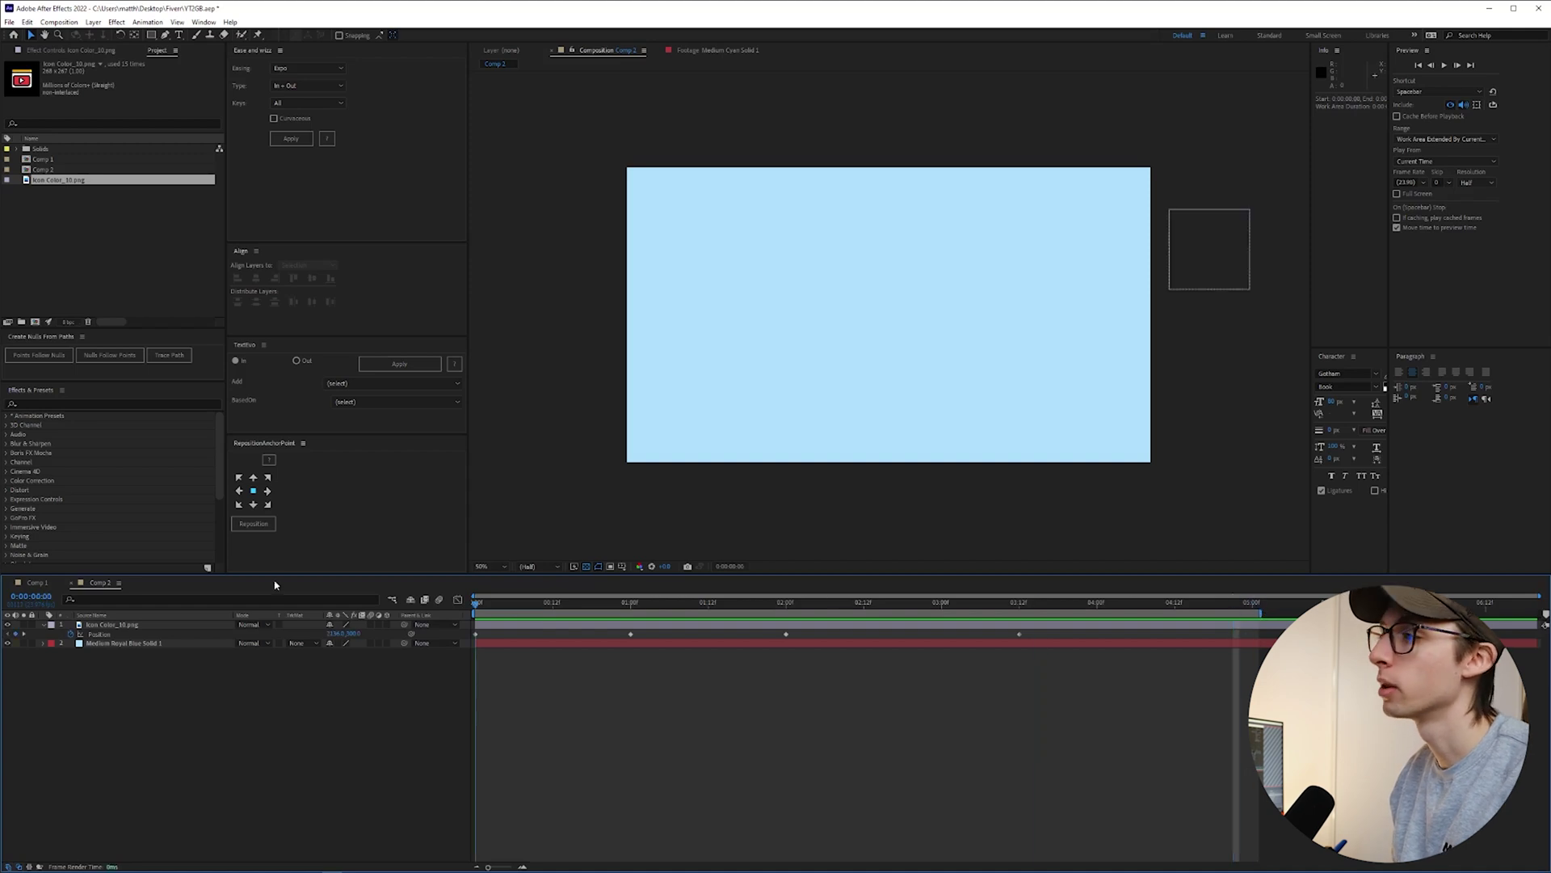
click(695, 607)
key(b)
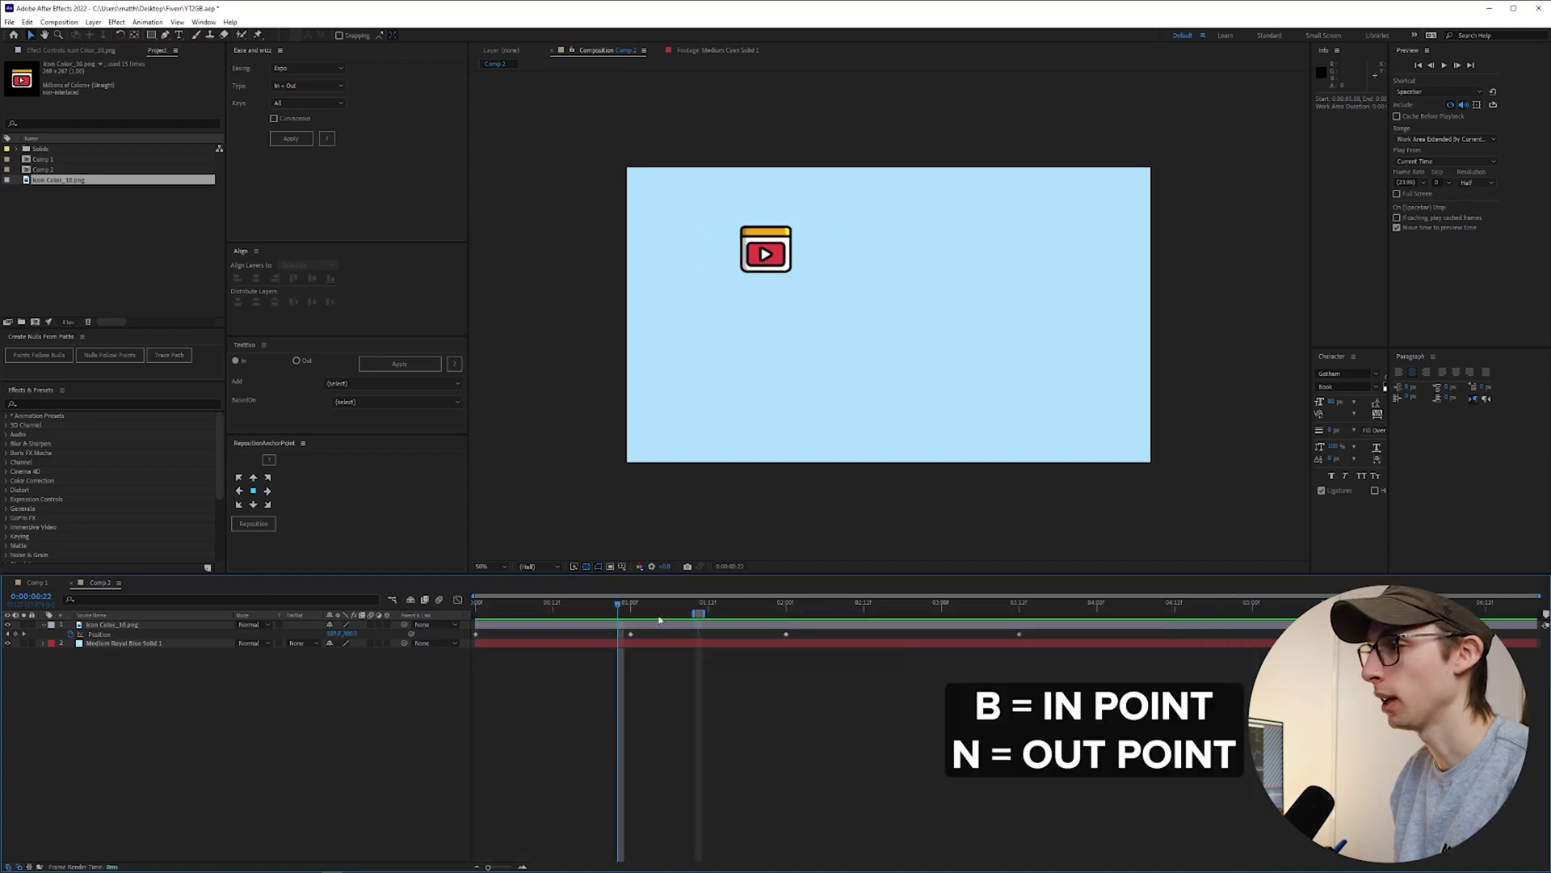
drag(694, 610, 419, 610)
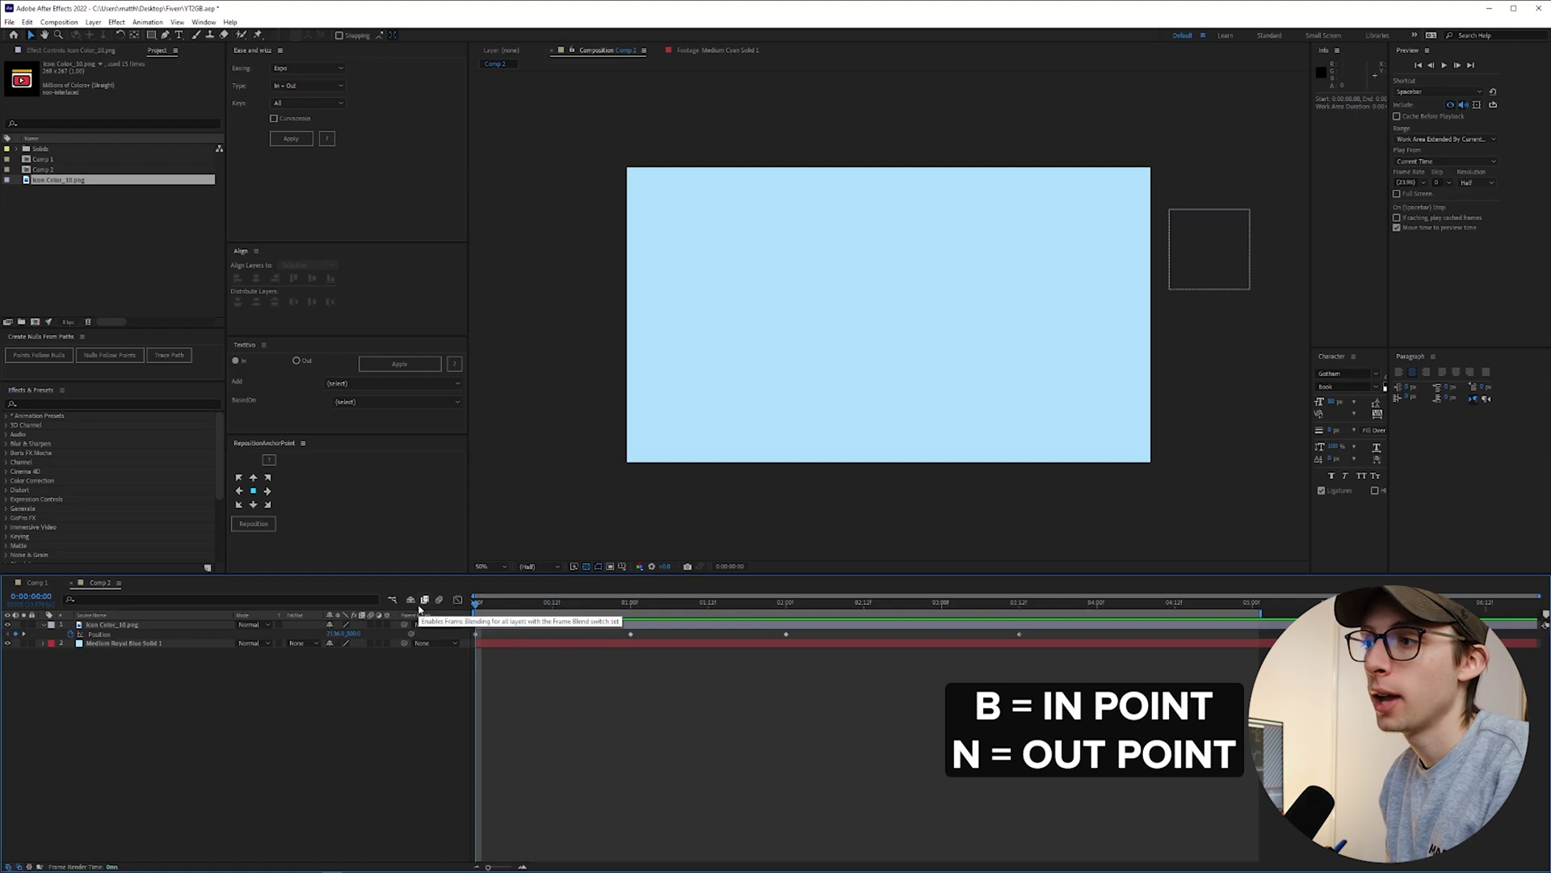
- Apply expo in-out easing to all the icon's Position keyframes and preview it
key(k)
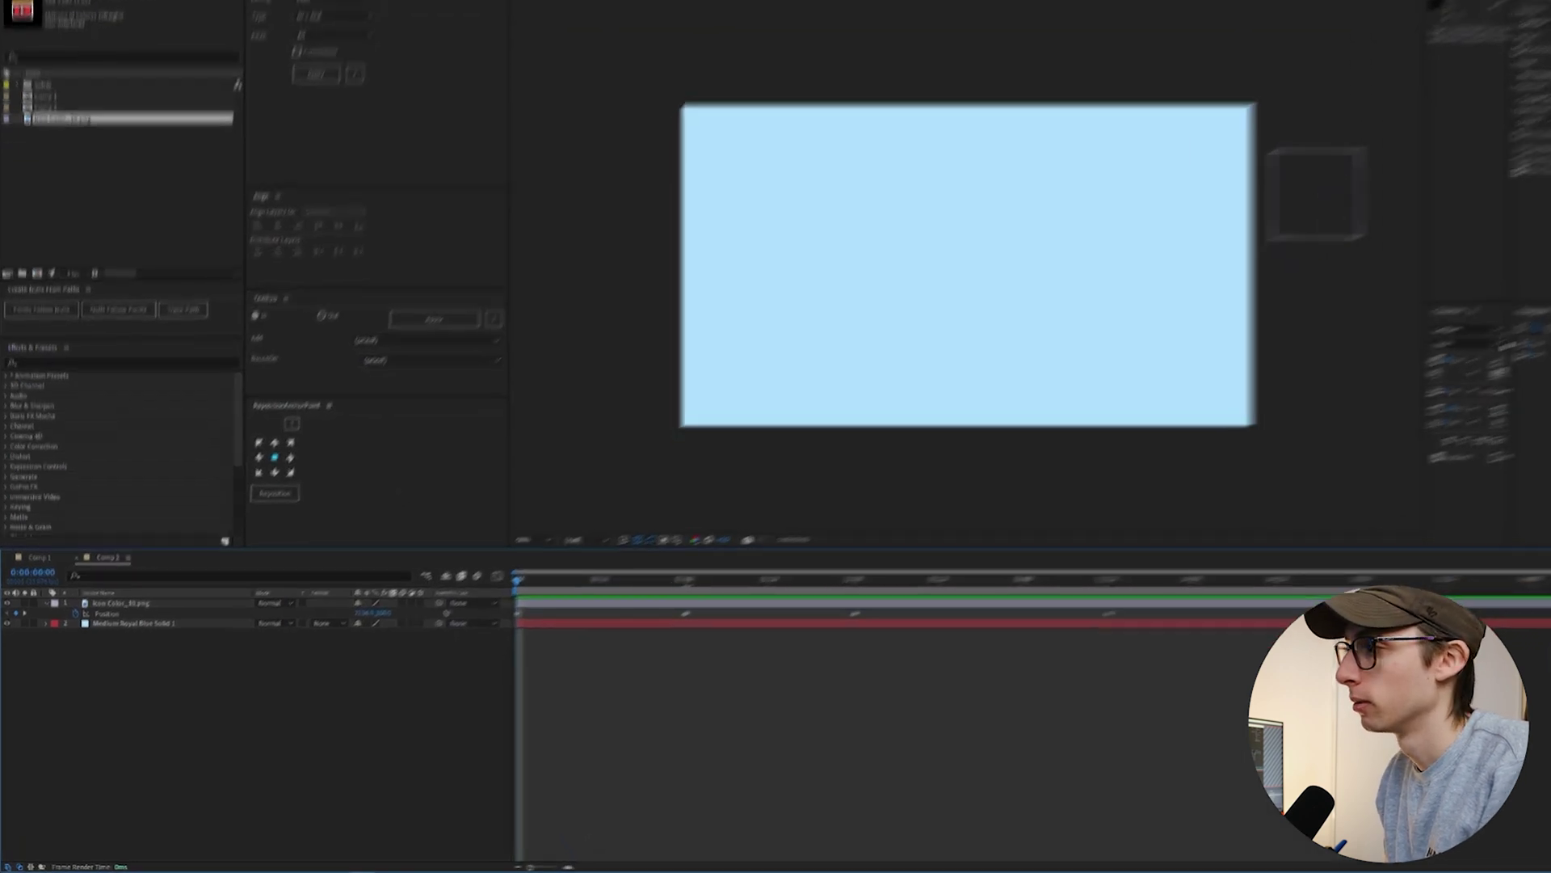
click(100, 634)
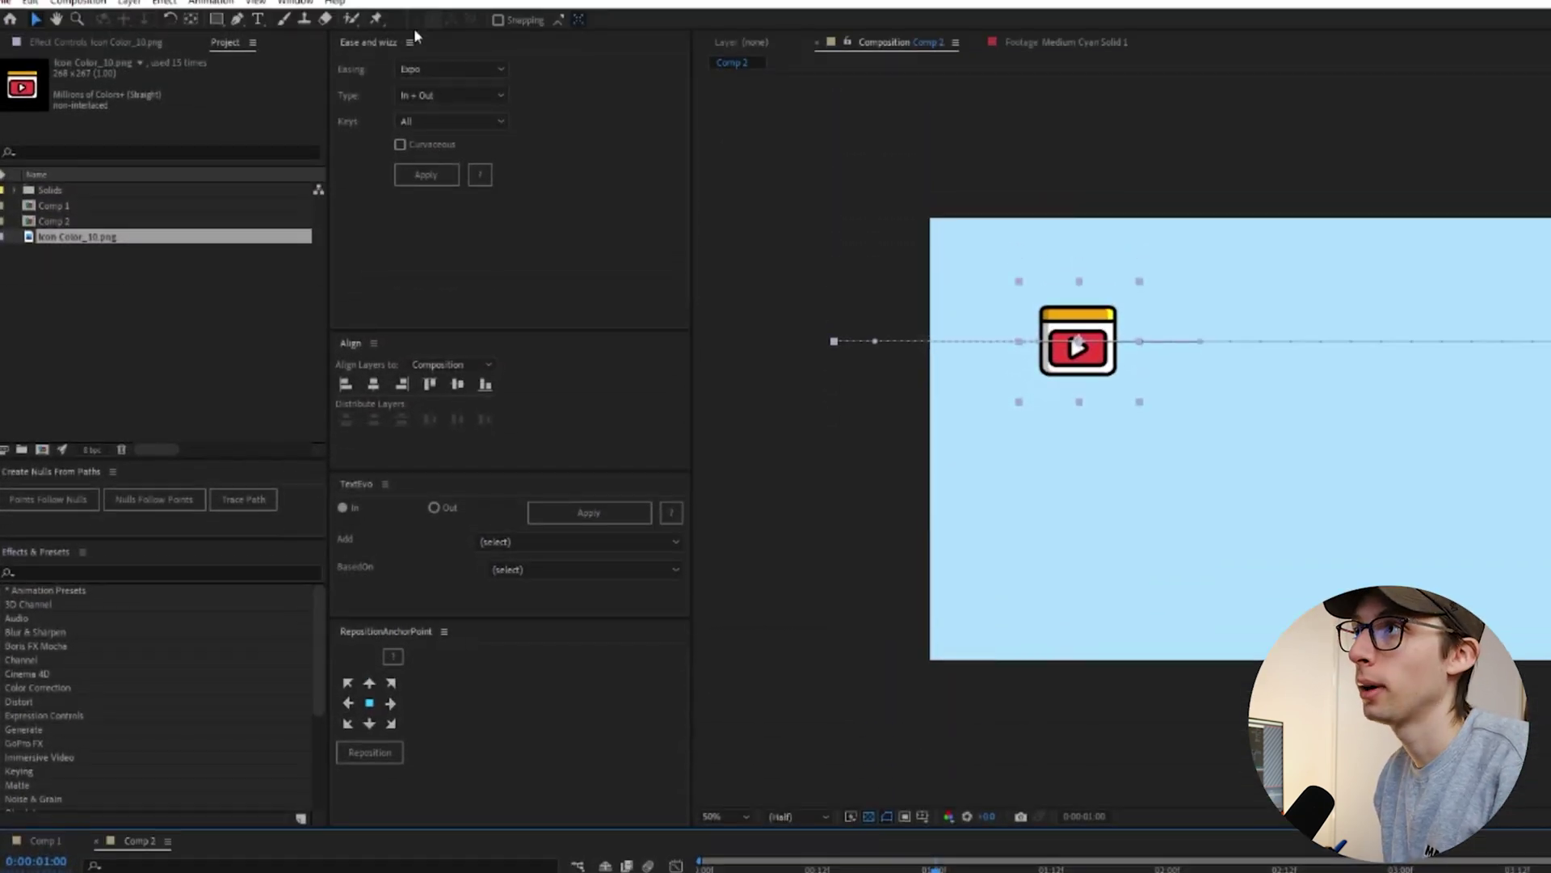
click(425, 174)
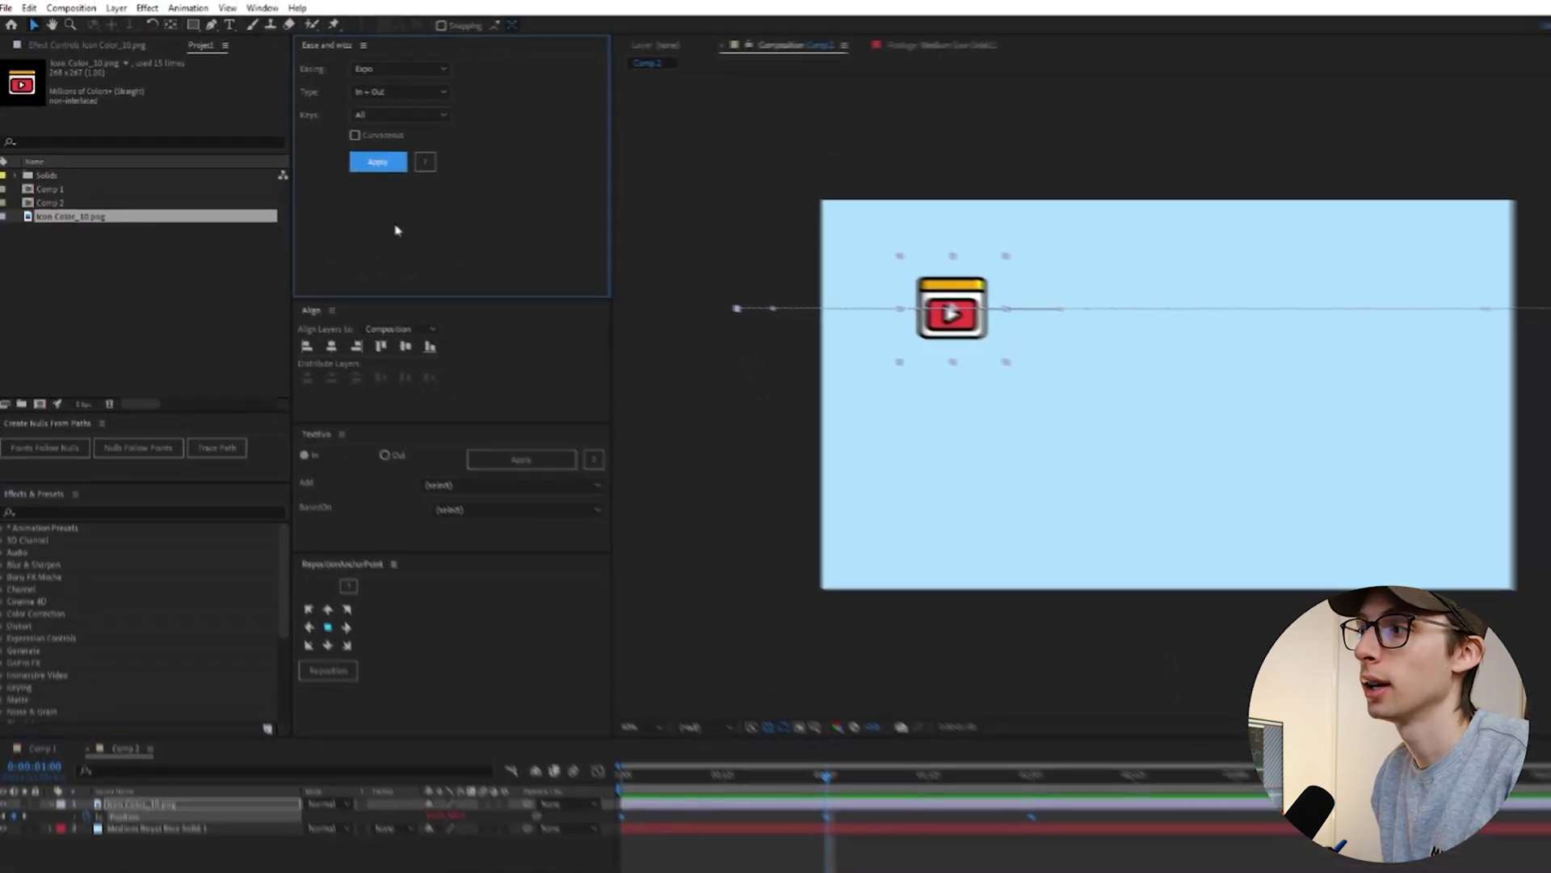
key(Home)
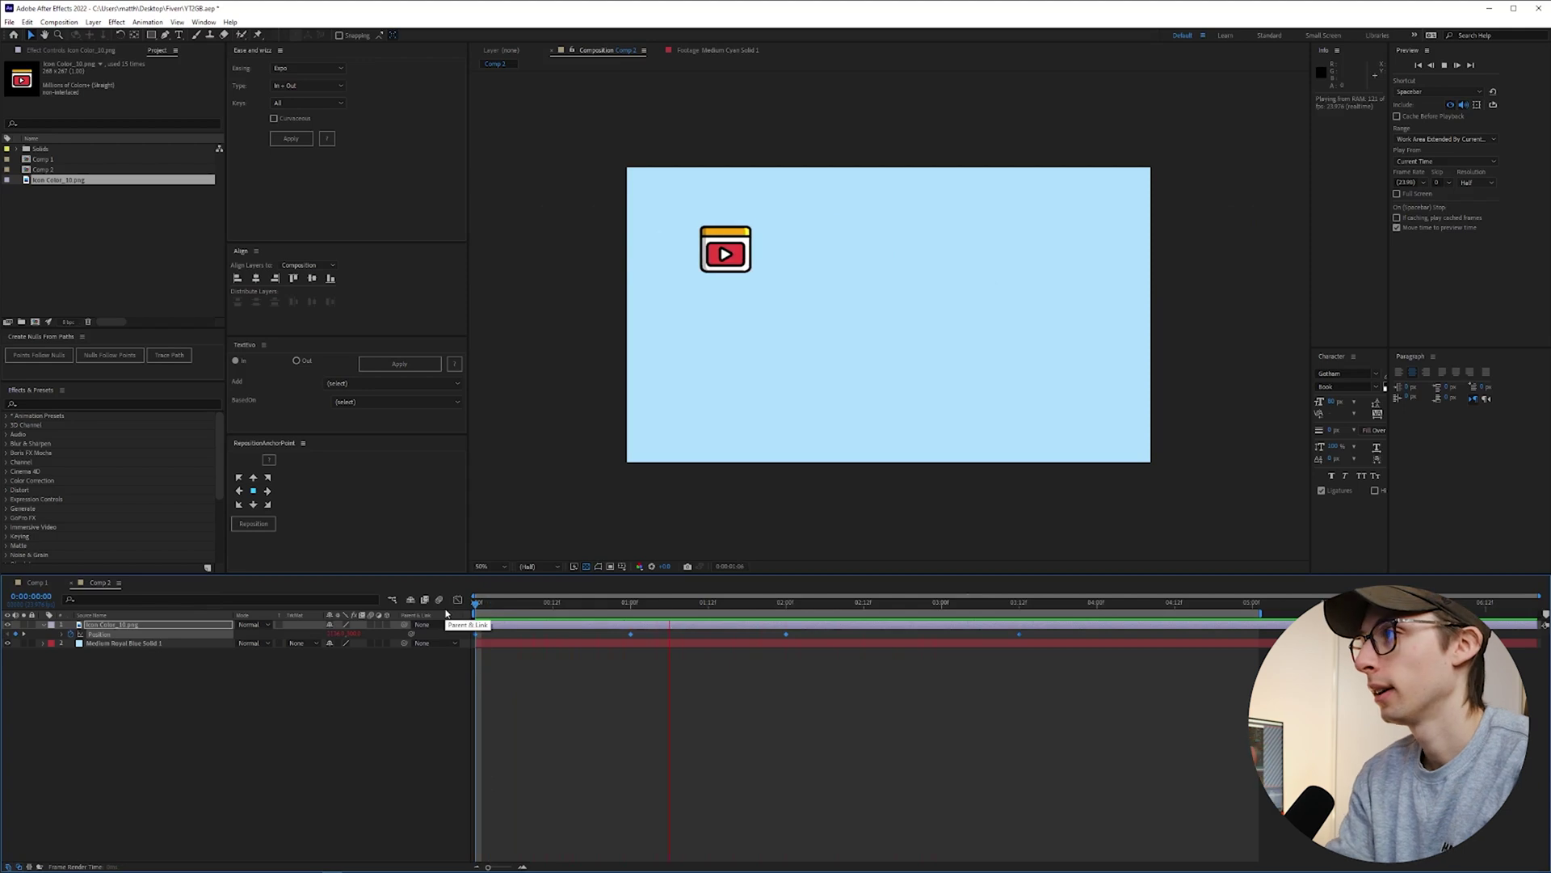
key(space)
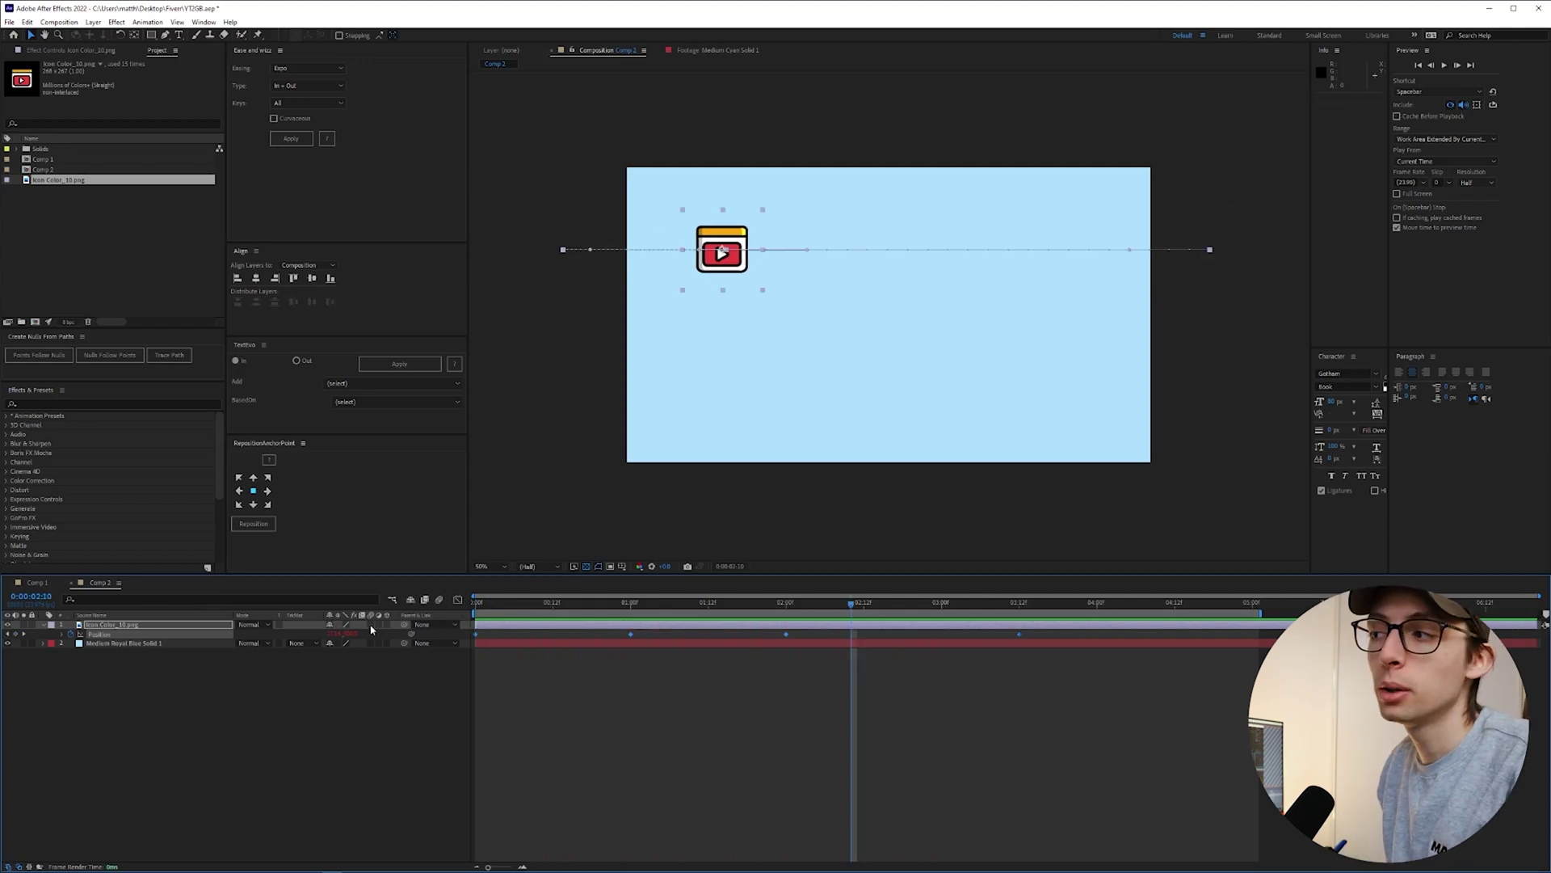
- Enable motion blur on the icon, preview, and stop at the one-second keyframe
click(371, 625)
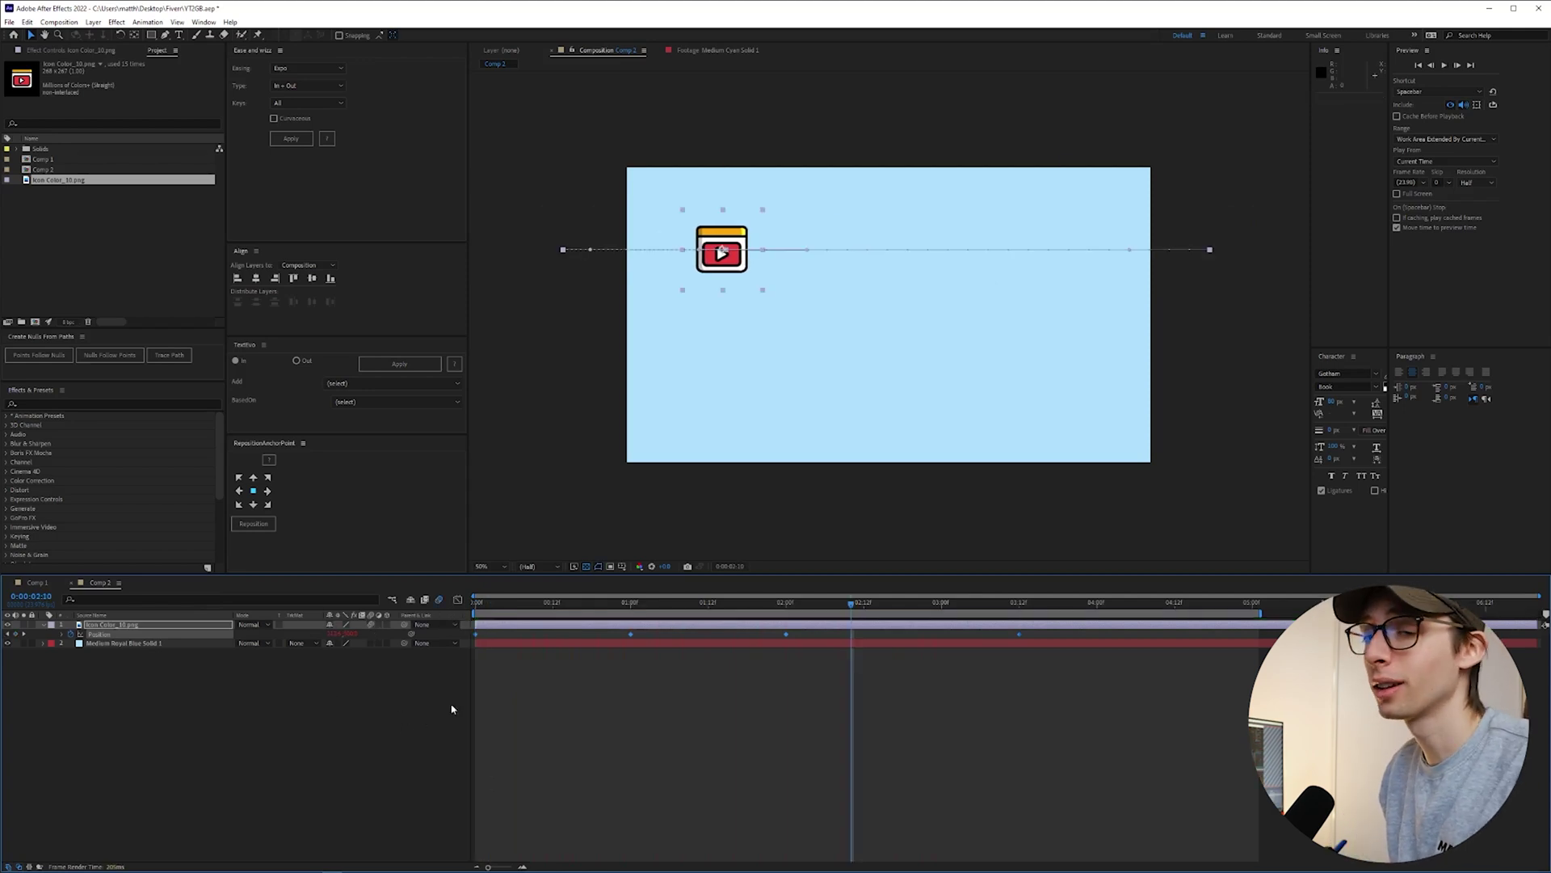
key(space)
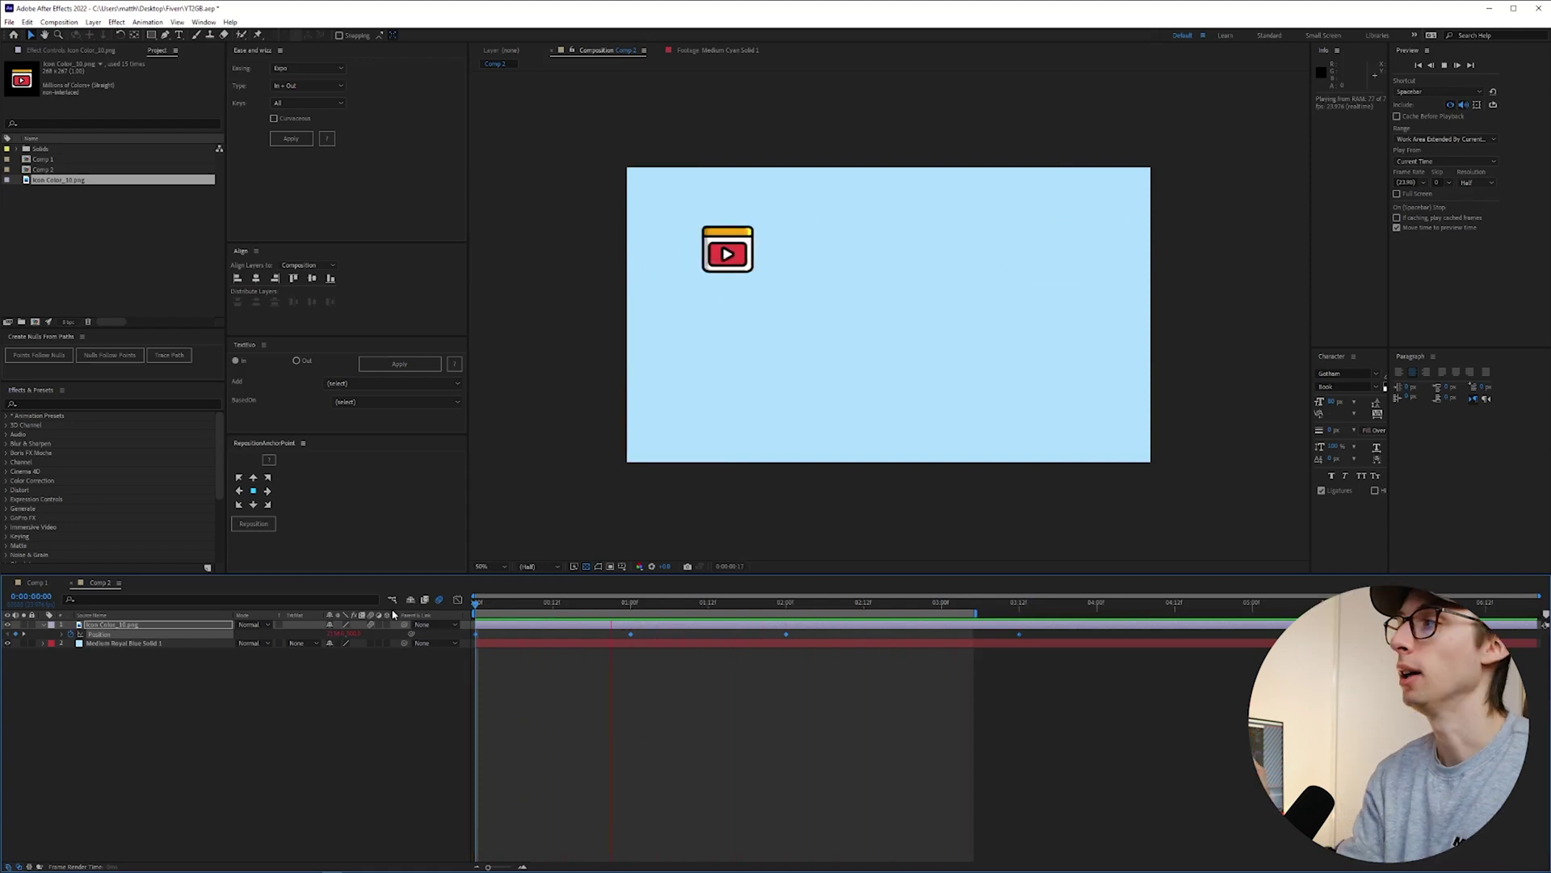
click(301, 715)
click(154, 627)
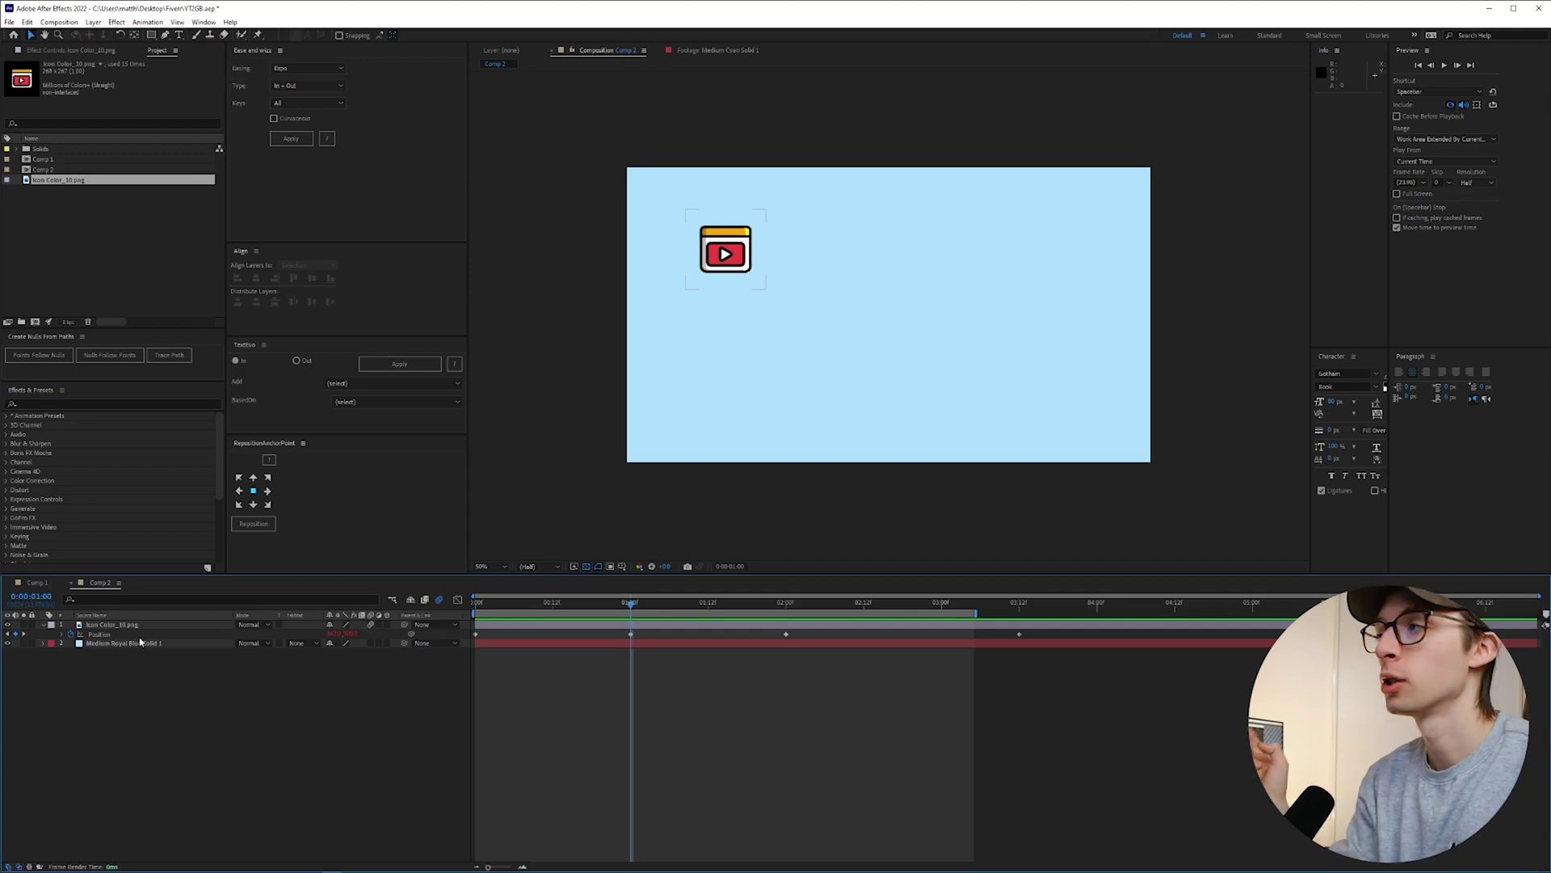
click(156, 626)
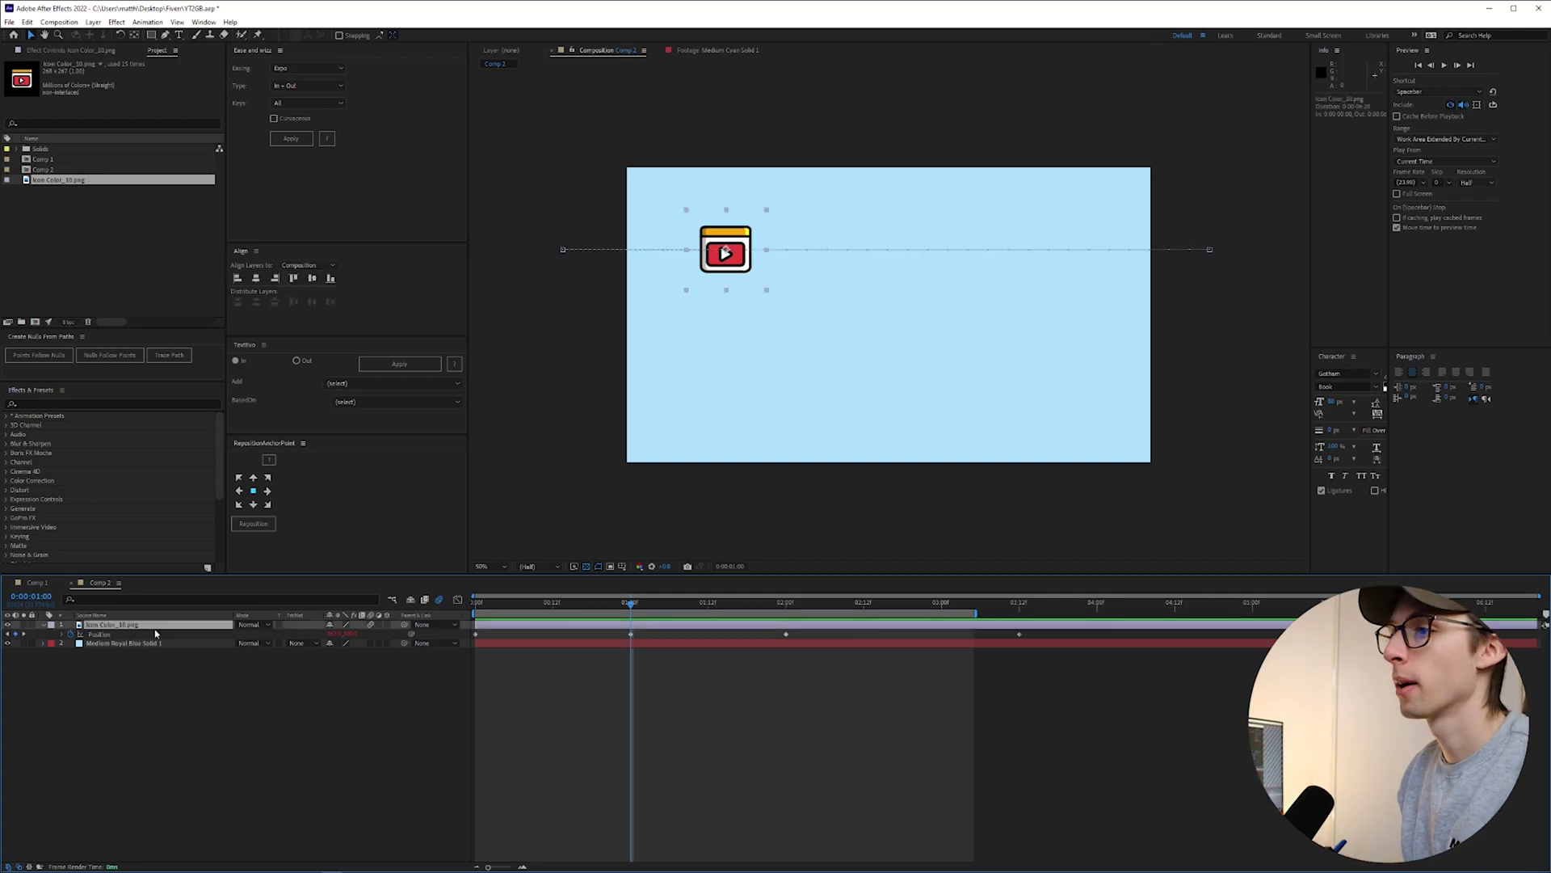
- Duplicate the icon layer and offset the copy's whole path down and right
key(ctrl+d)
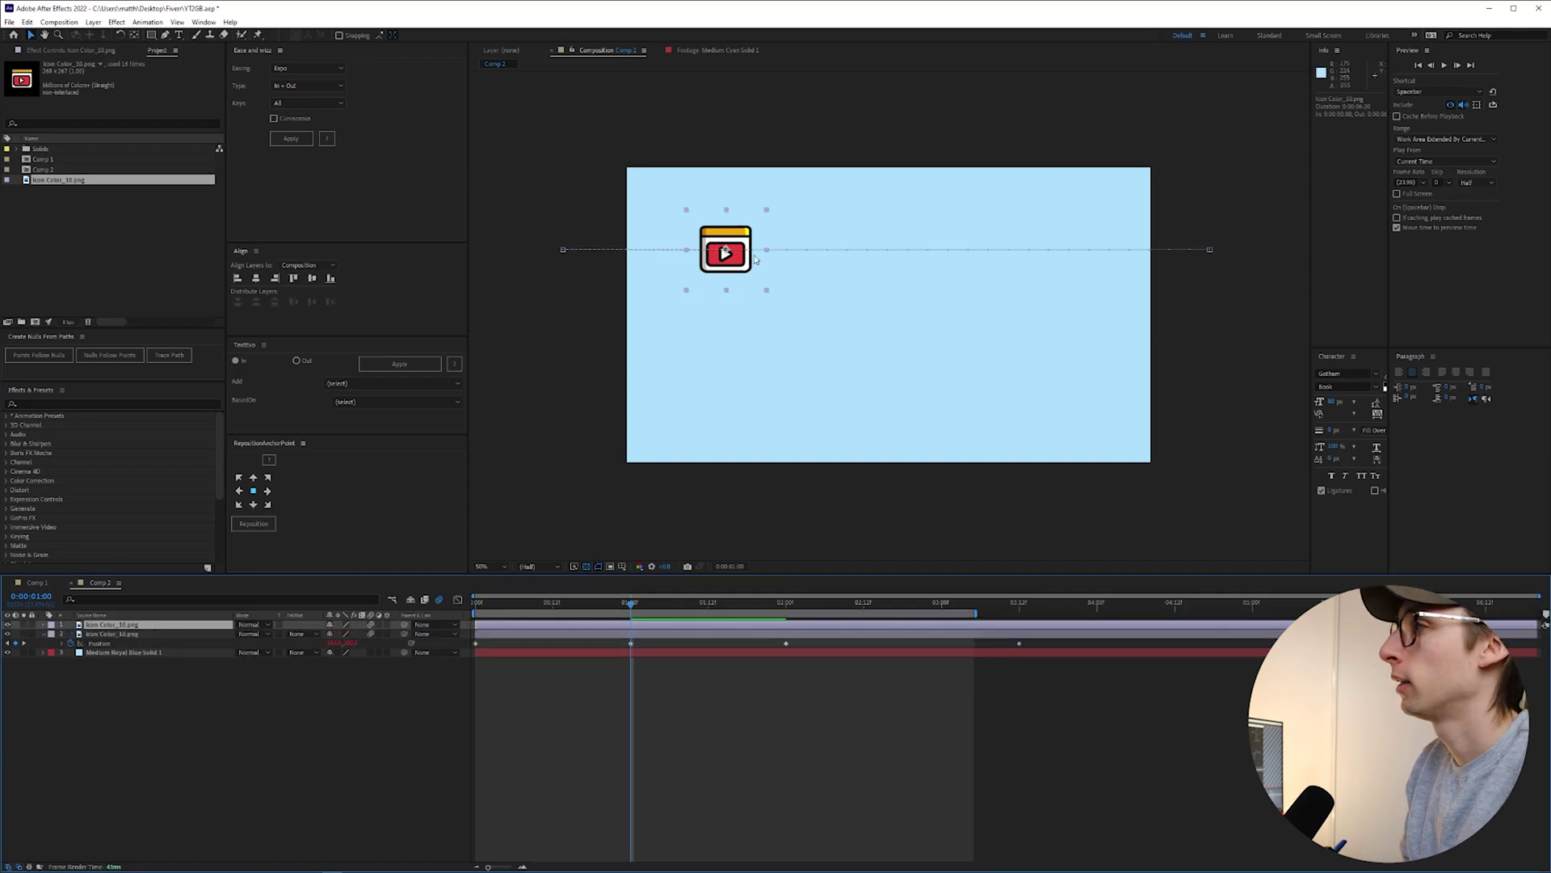
drag(722, 273, 739, 332)
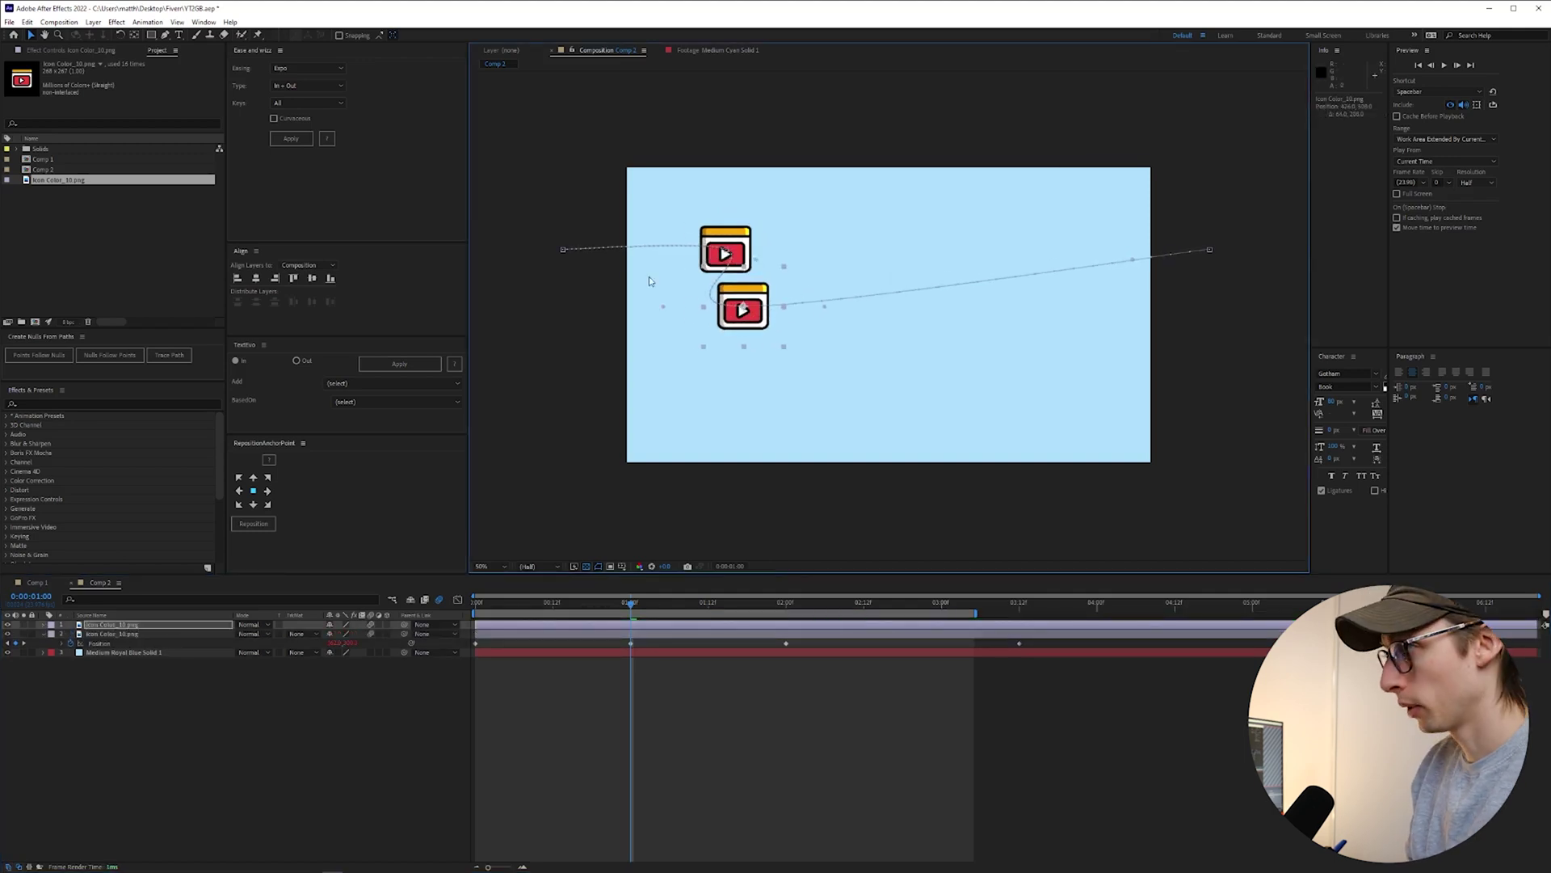
key(ctrl+z)
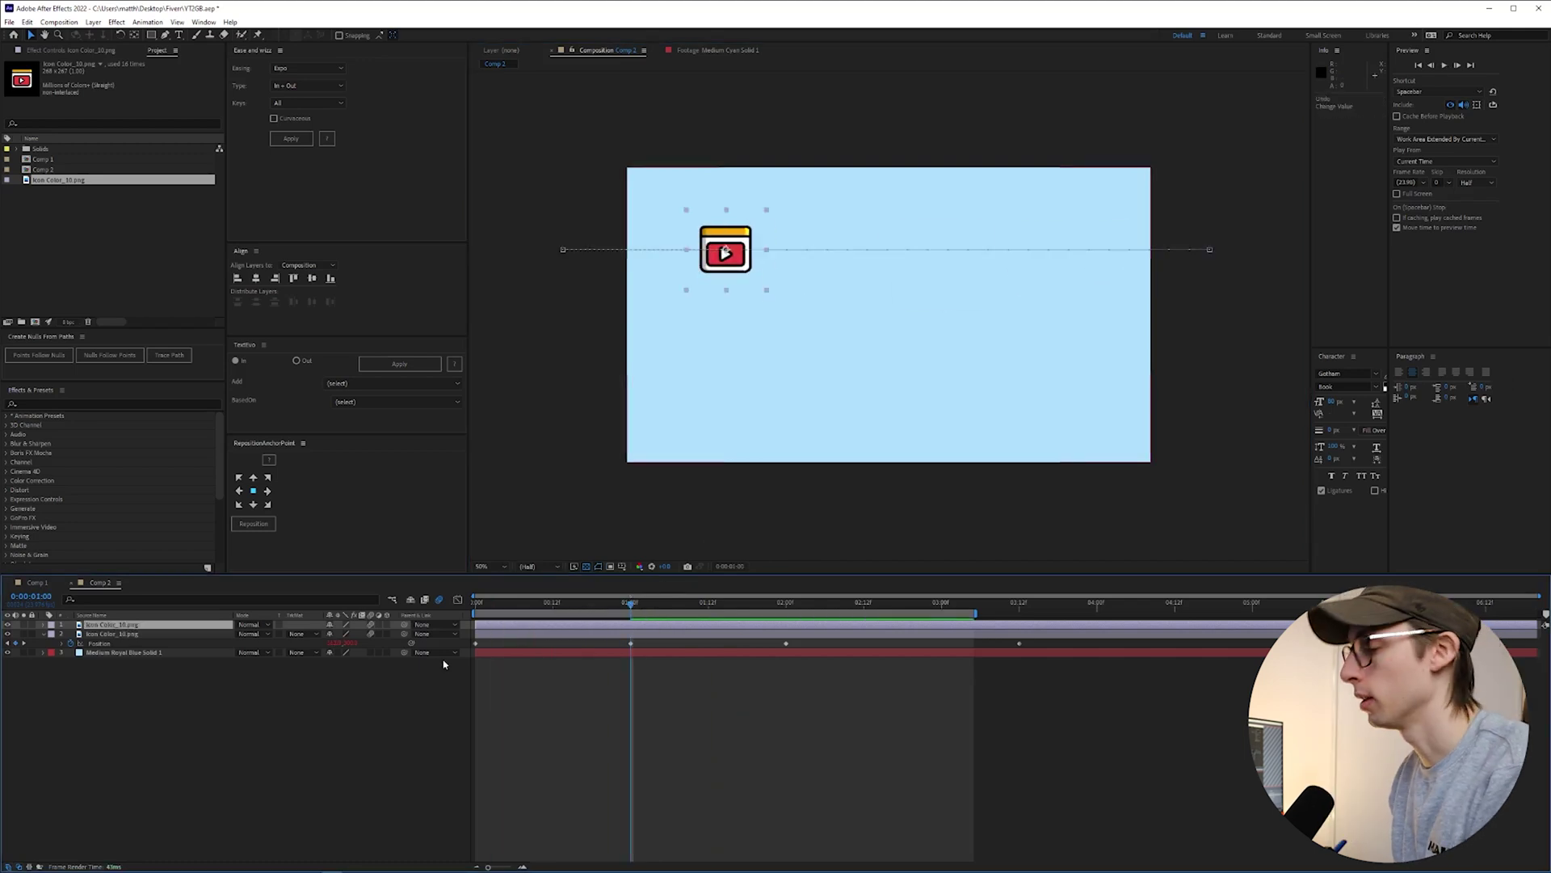
key(p)
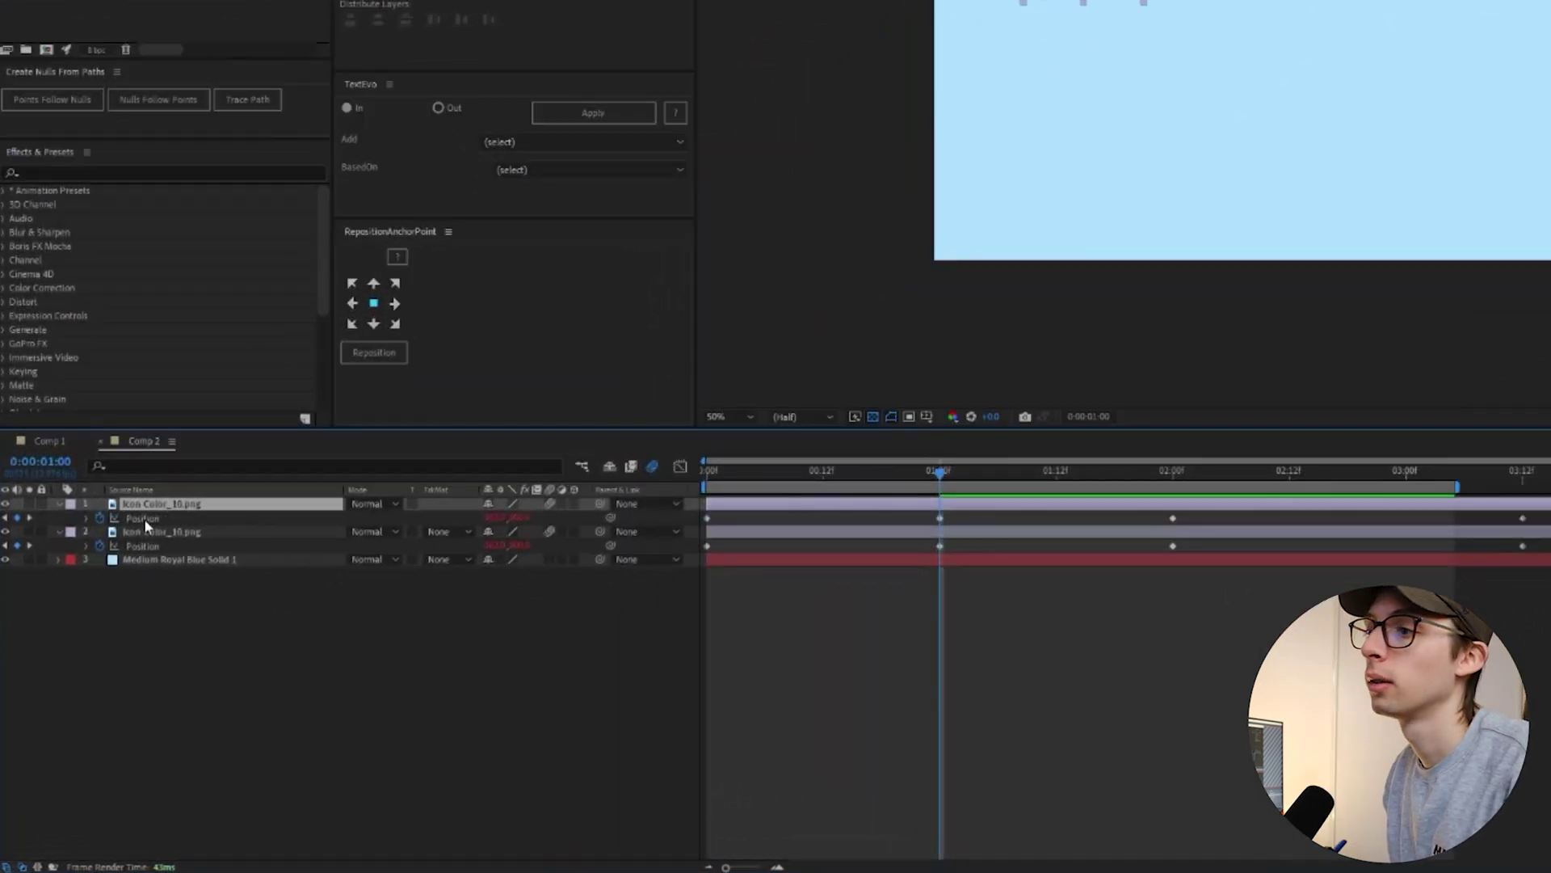
click(143, 517)
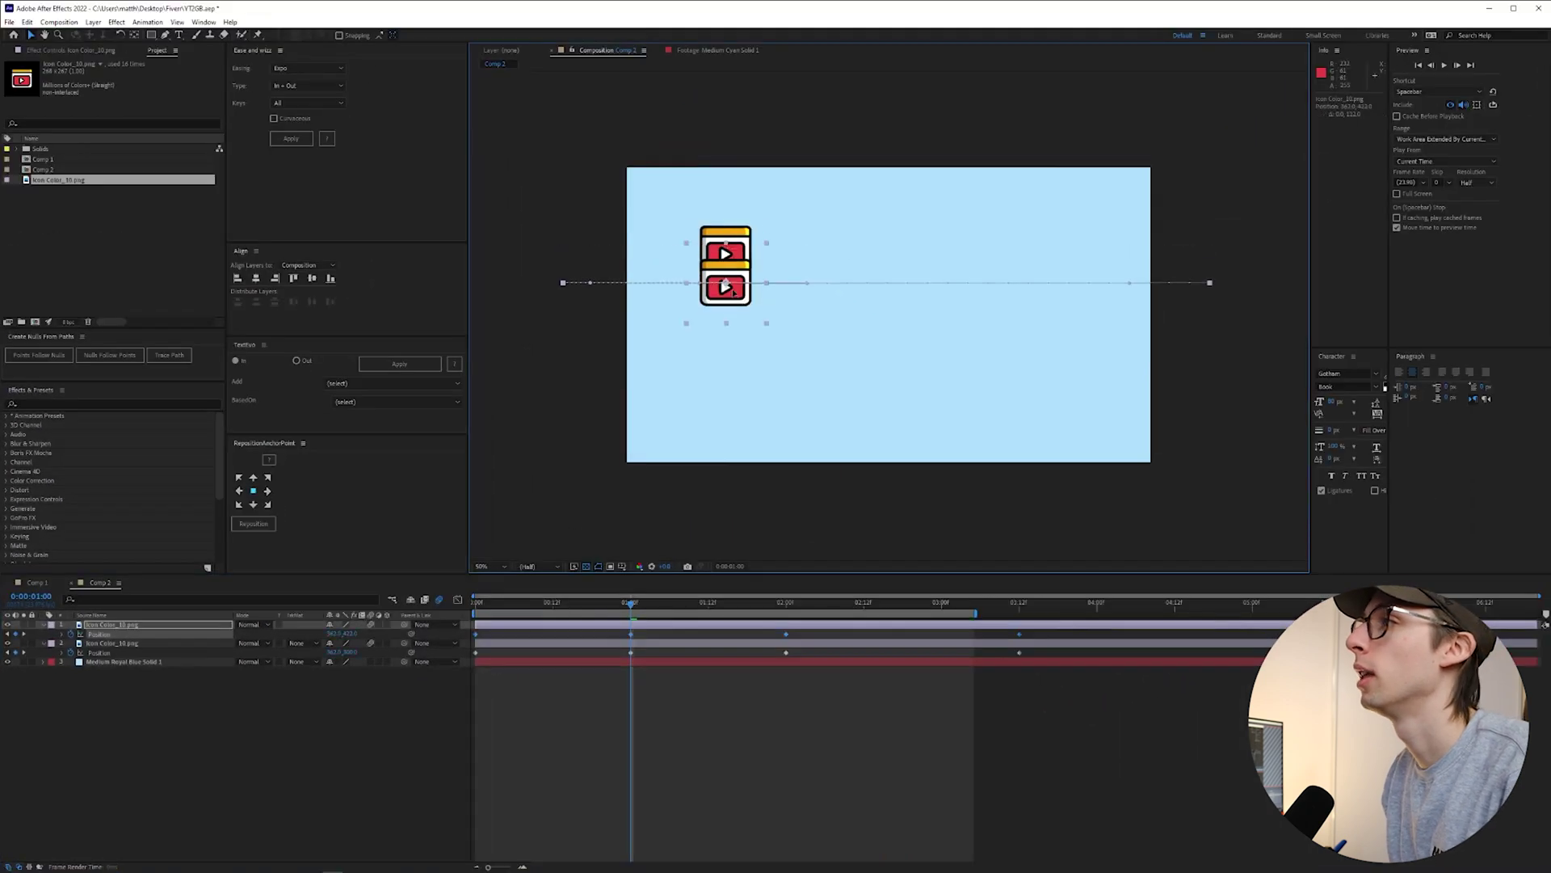
drag(732, 290, 760, 301)
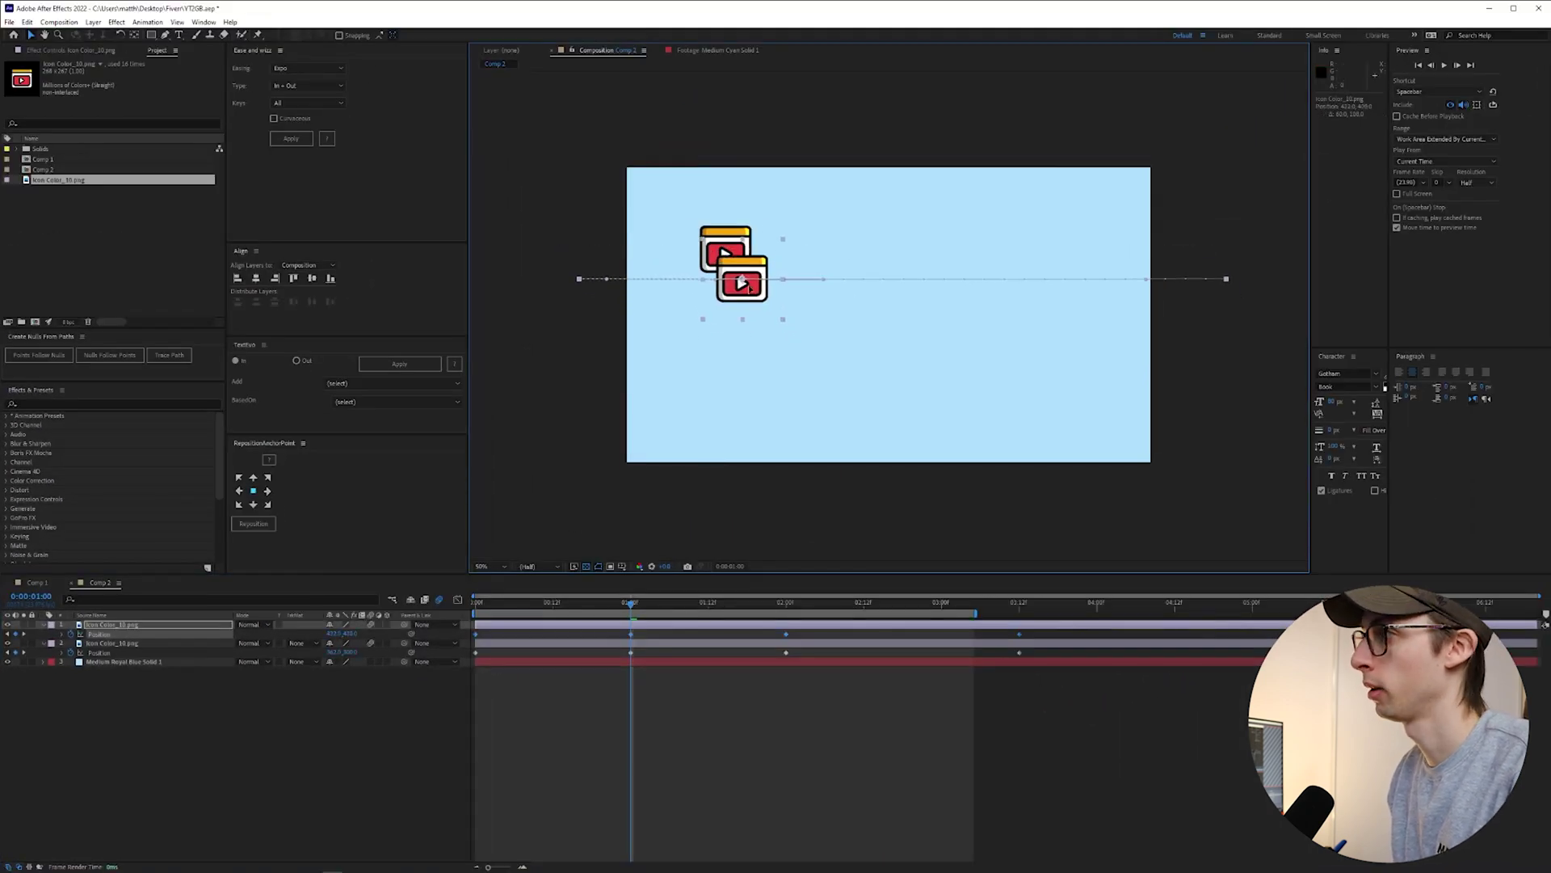
key(space)
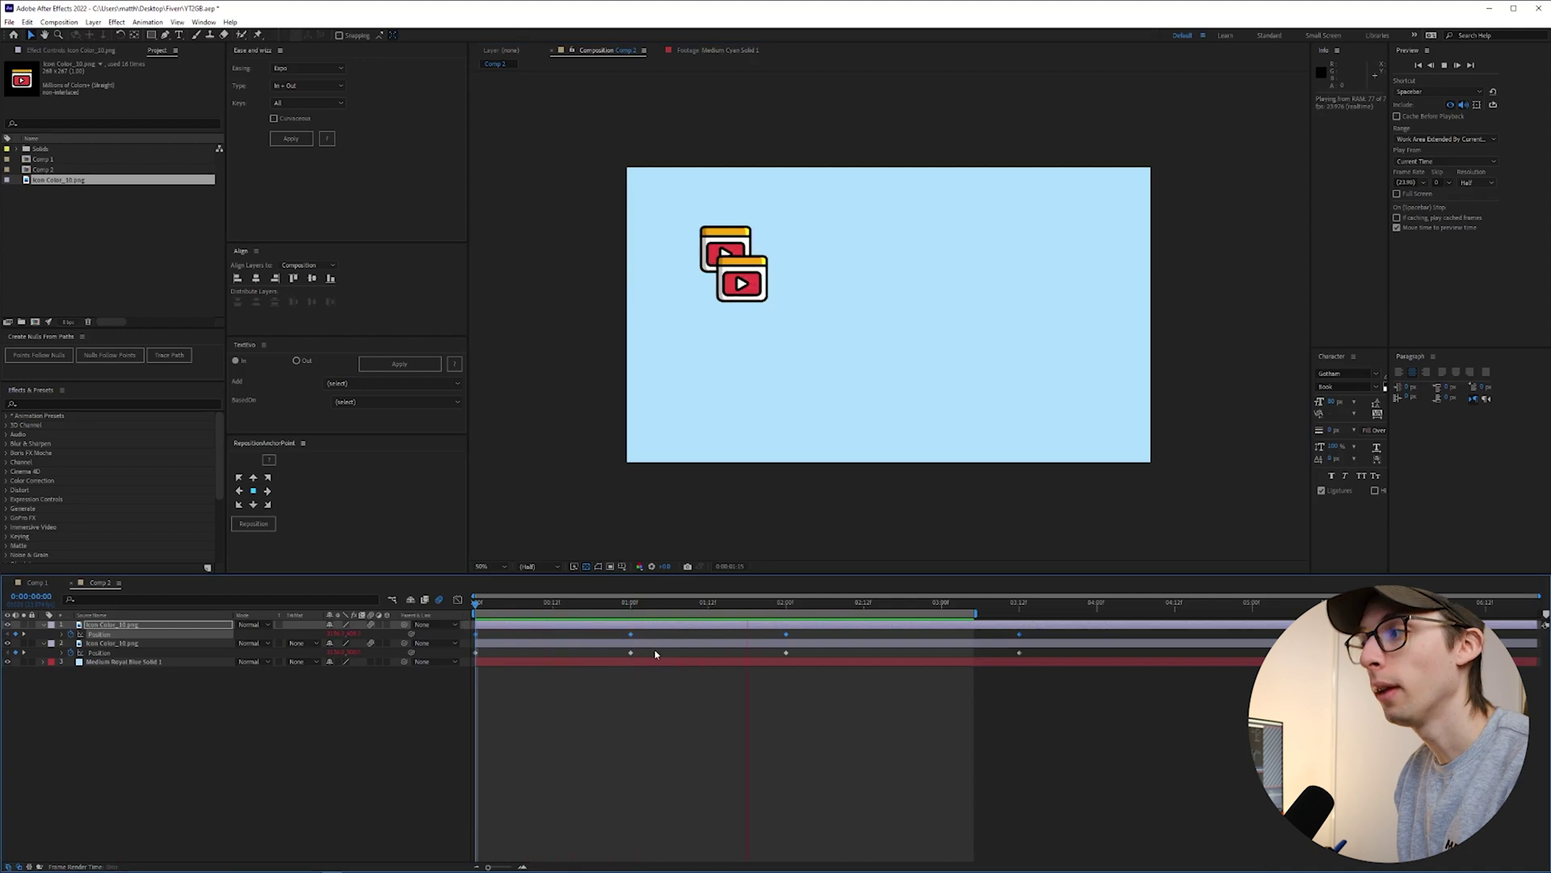
click(153, 631)
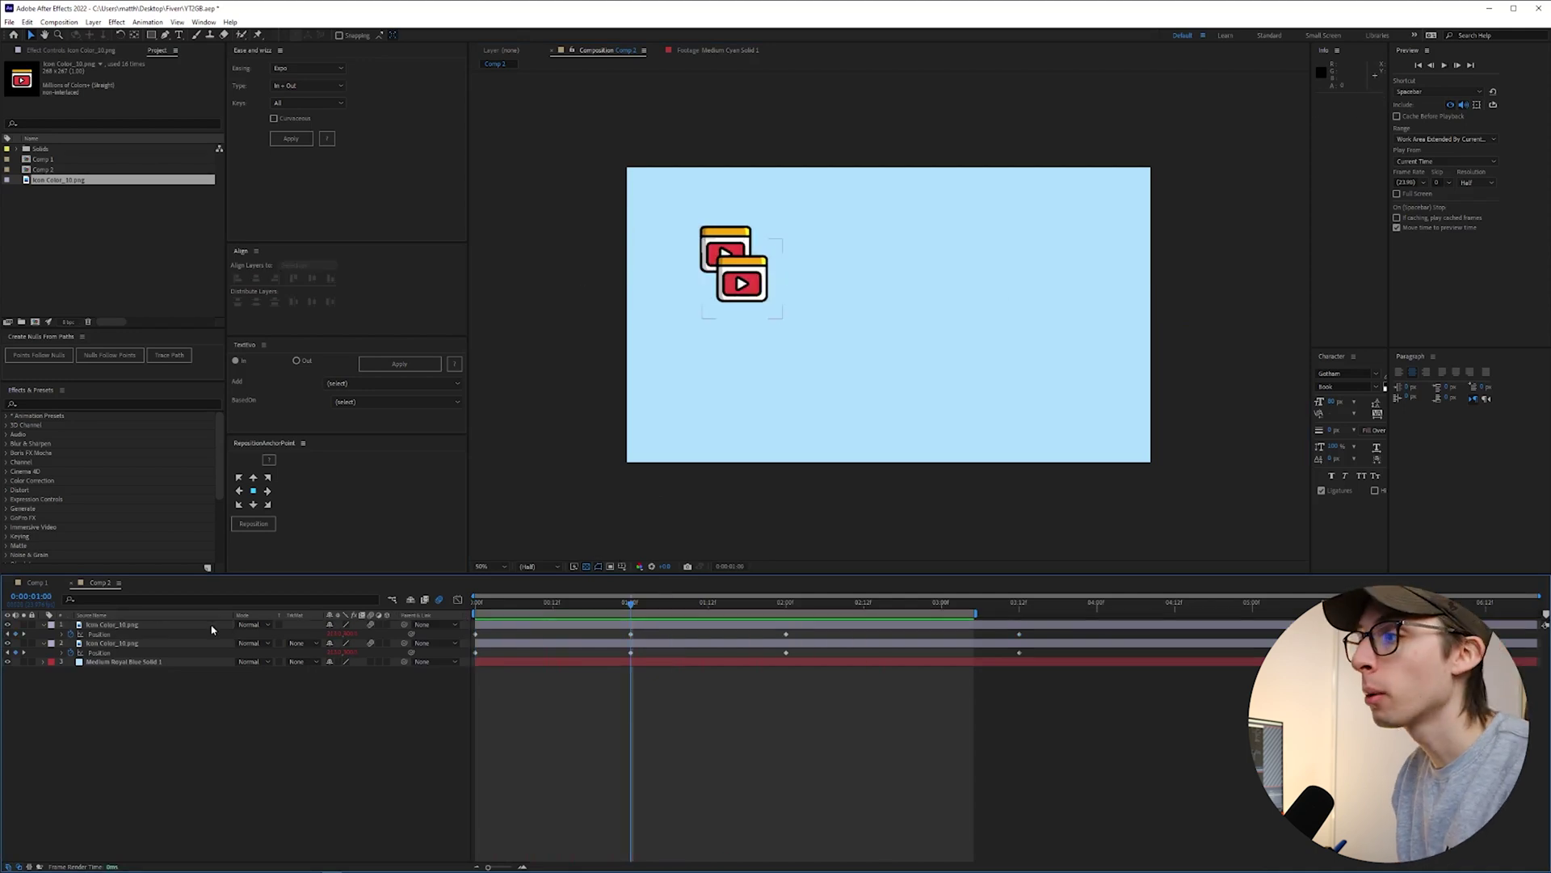
- At the one-second keyframe, make further copies of the icon layer
key(j)
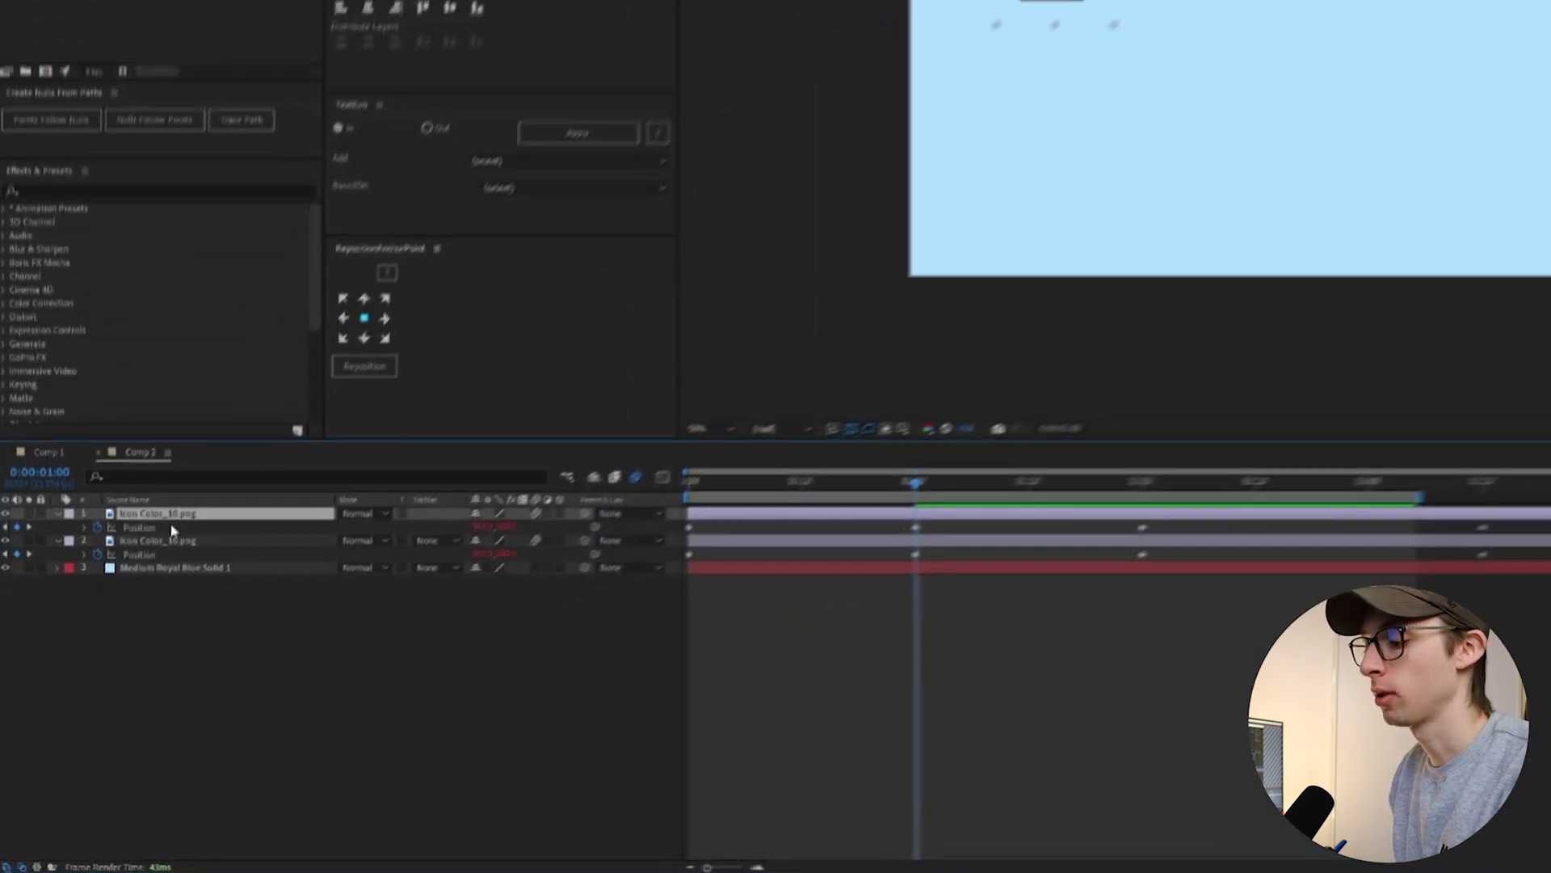
key(ctrl+d)
key(ctrl+d)
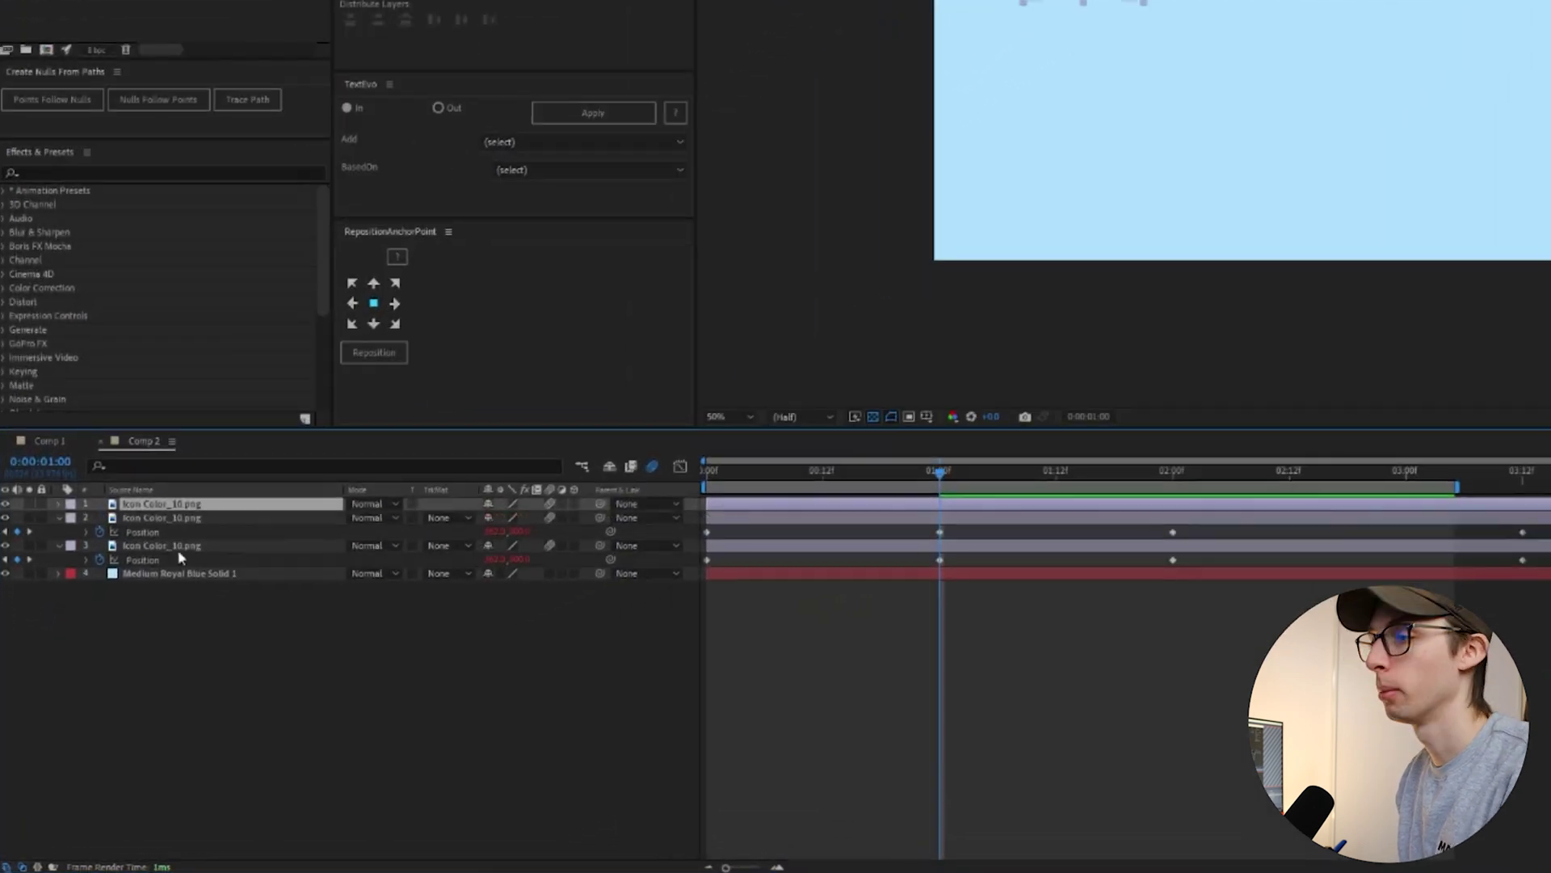
right_click(193, 714)
- Add a Null Object and move Null 2 to the top of the layer stack
mouse_move(236, 523)
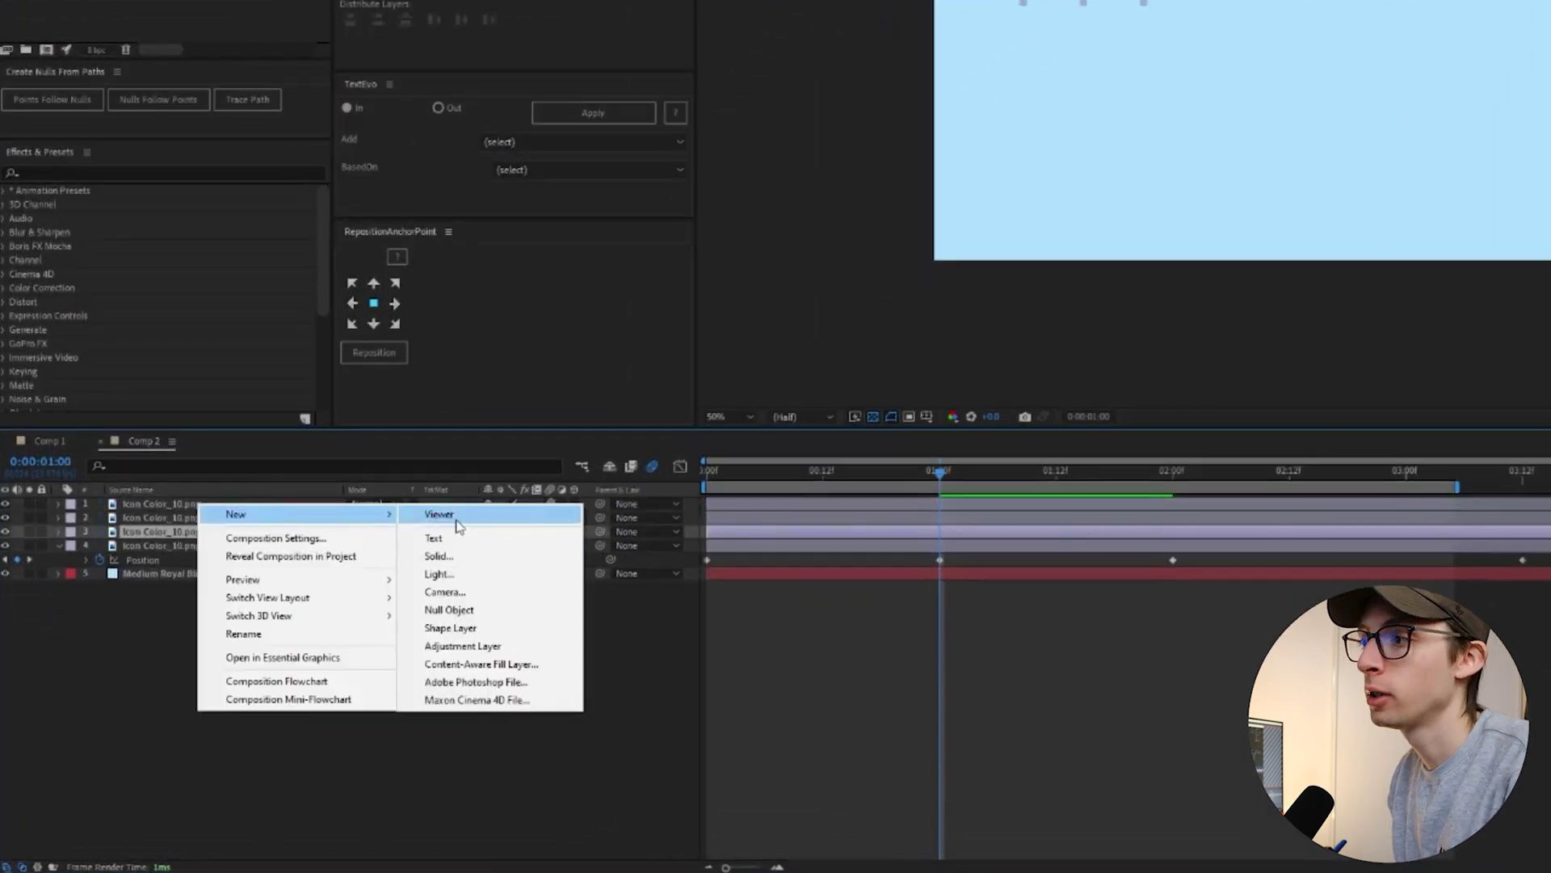
click(476, 614)
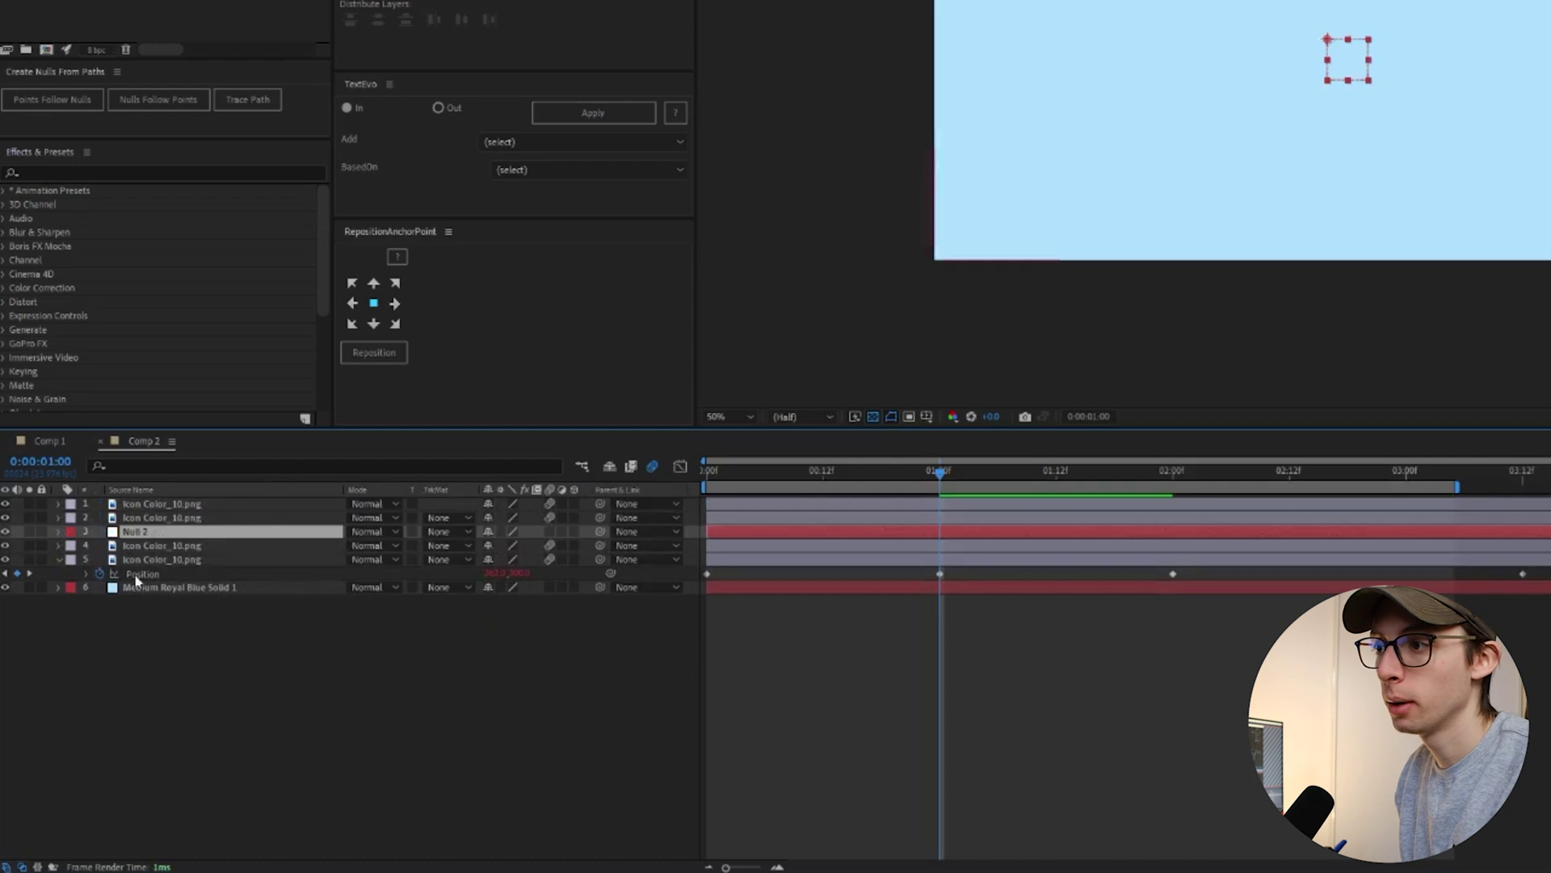
drag(157, 537, 179, 499)
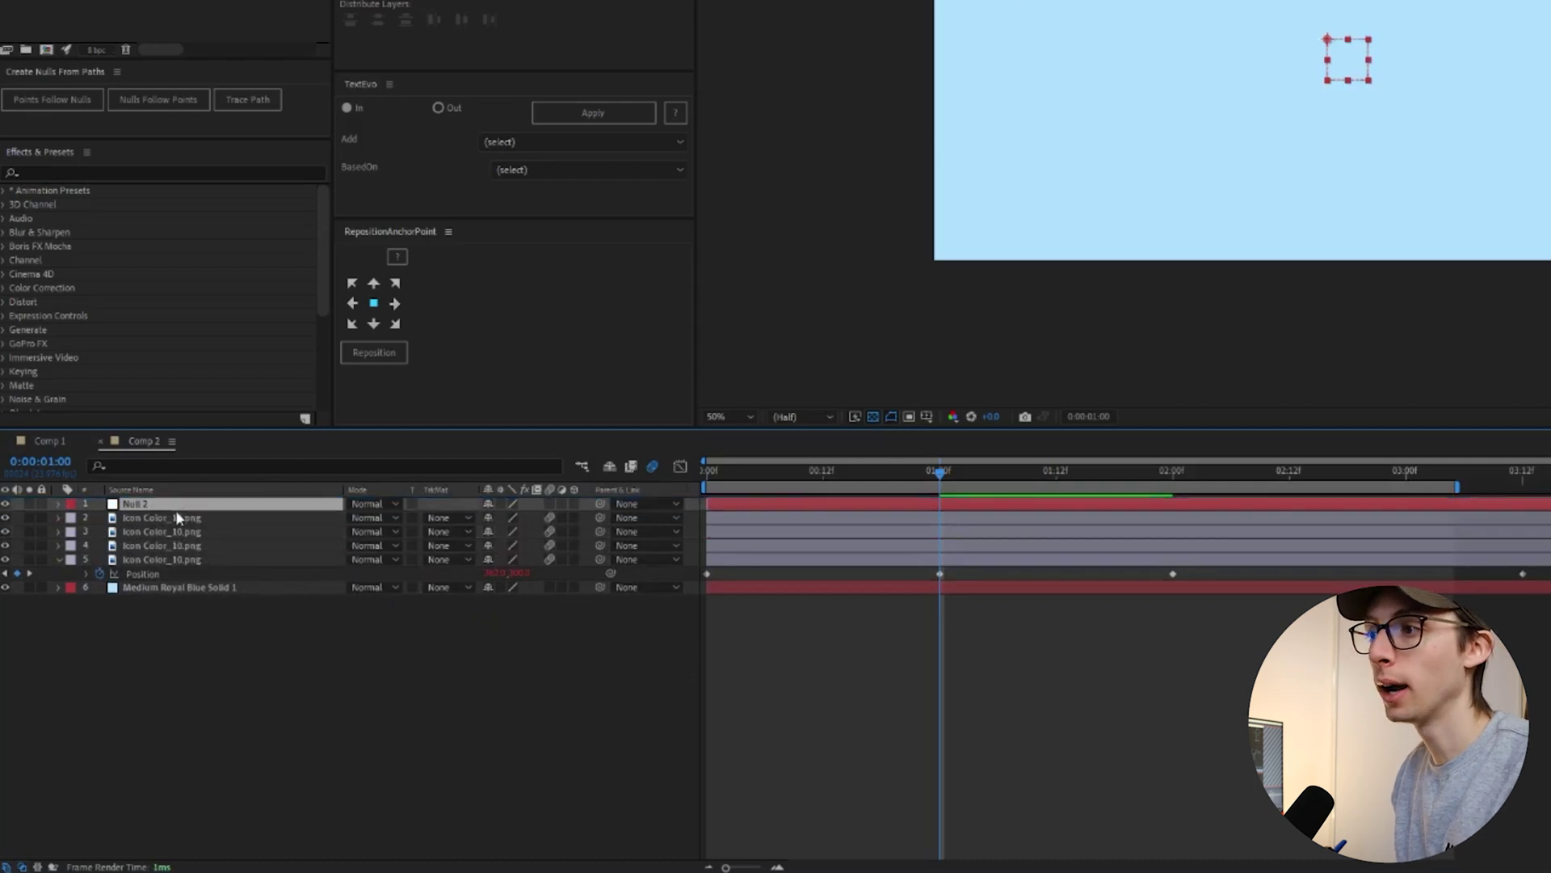
- Parent the icon layers to 1. Null 2 and drag the null to move them together
click(179, 518)
shift+click(179, 545)
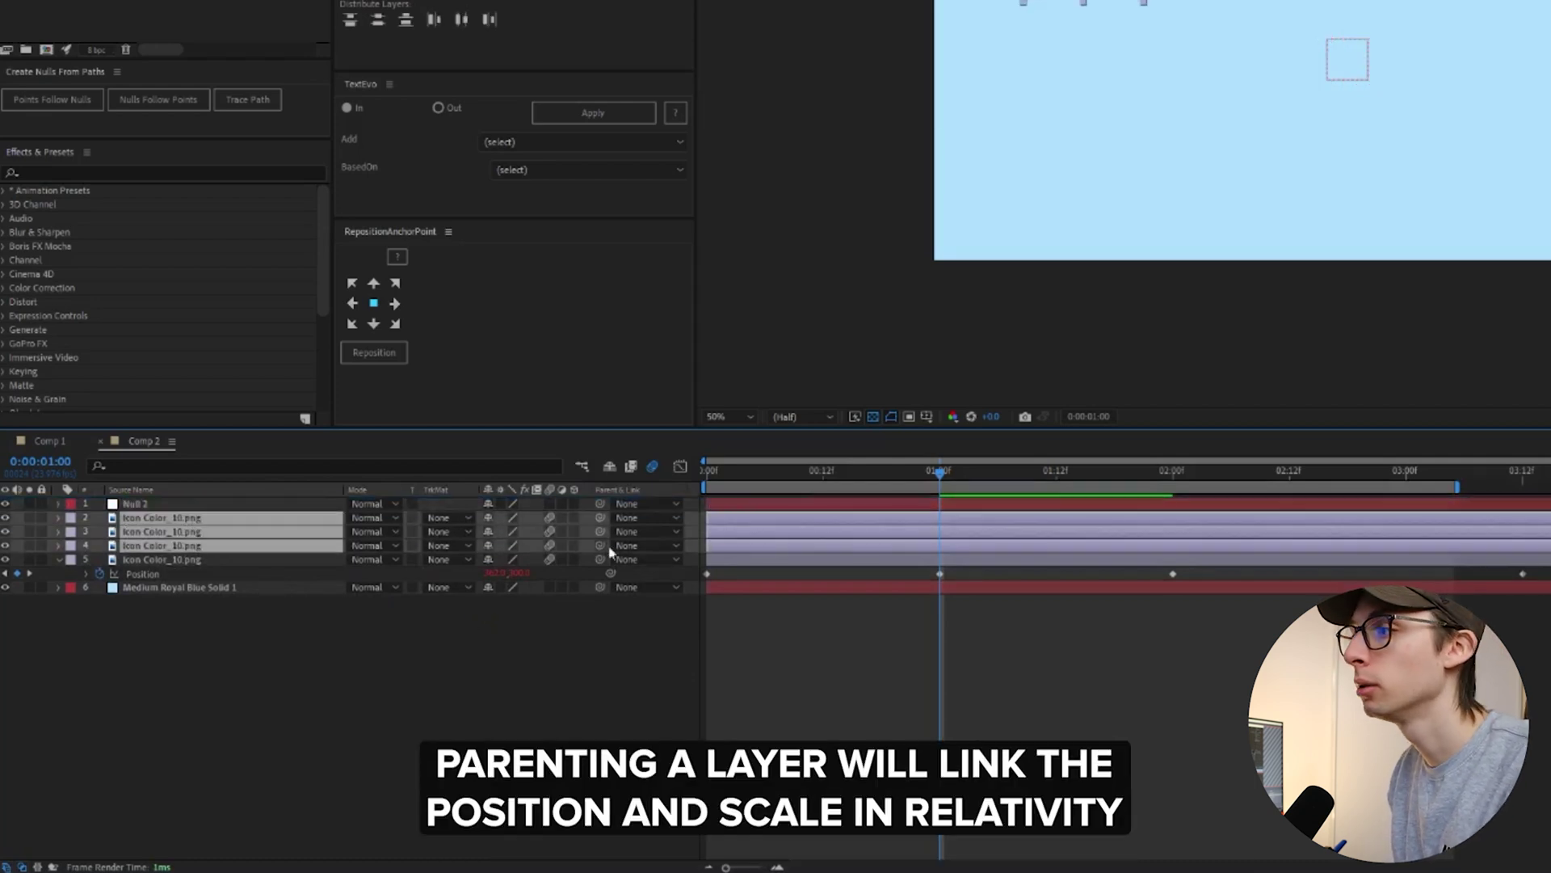
click(642, 517)
click(673, 559)
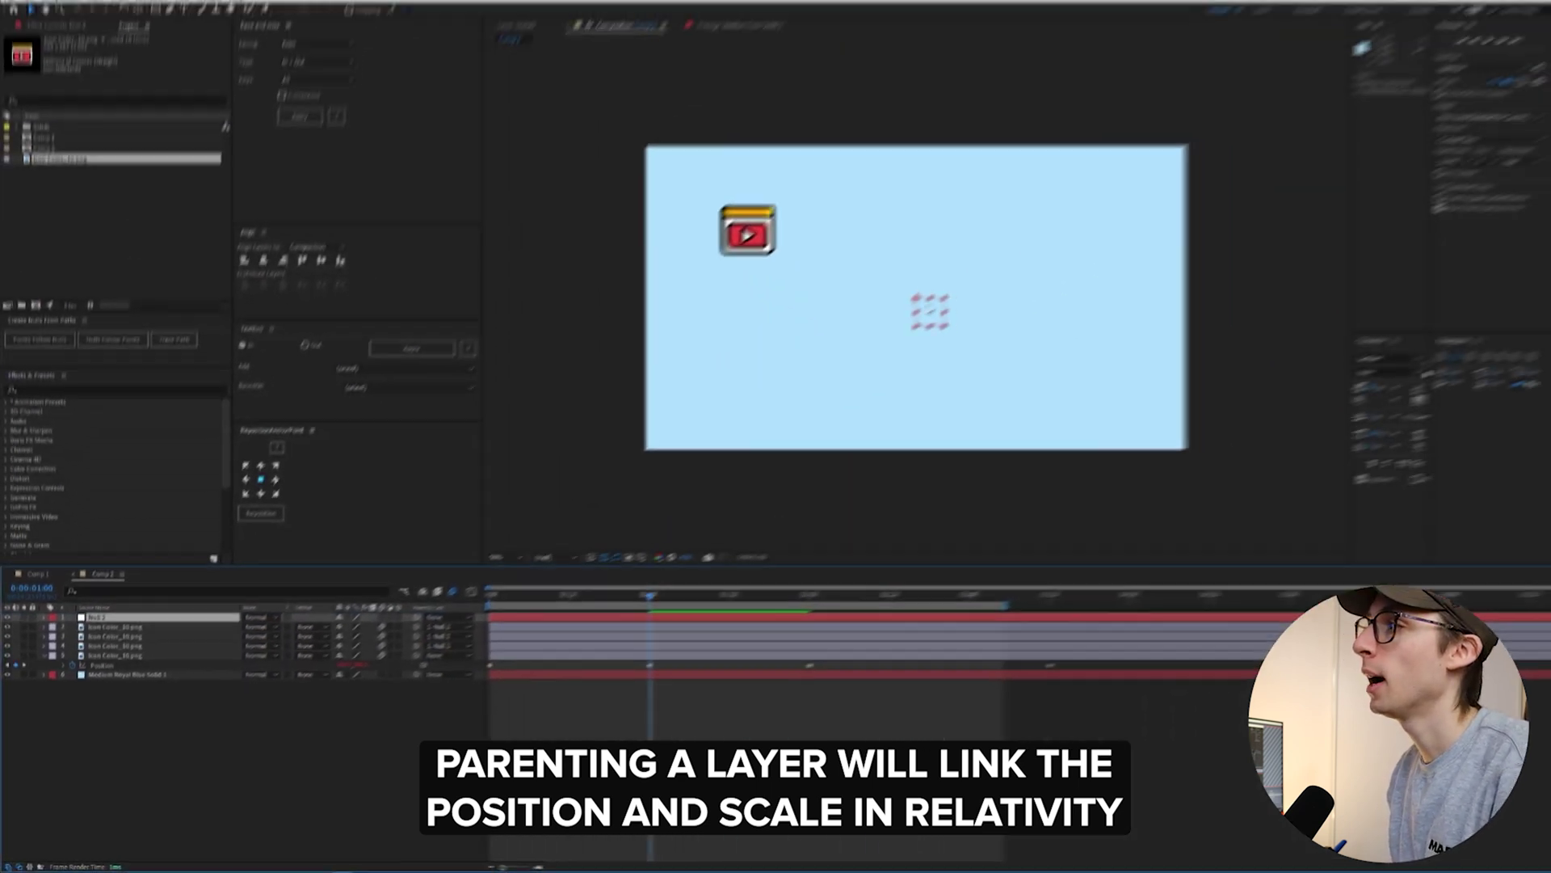
drag(929, 311, 918, 351)
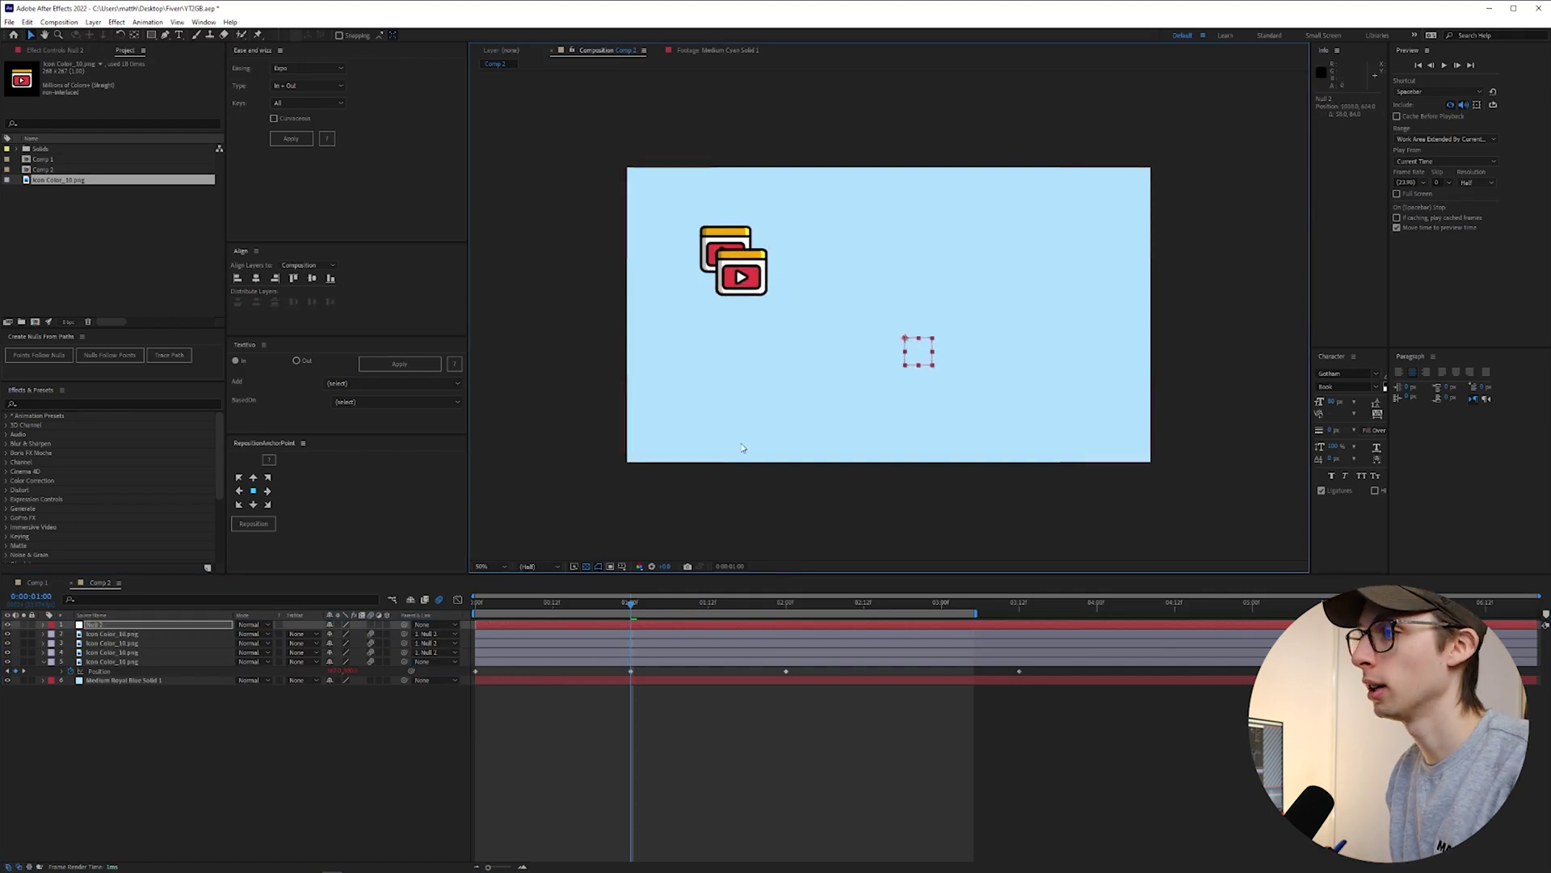
- Detach icon layers 2, 3 and 4 from Null 2, shifting the null between each to offset them
click(430, 635)
click(425, 647)
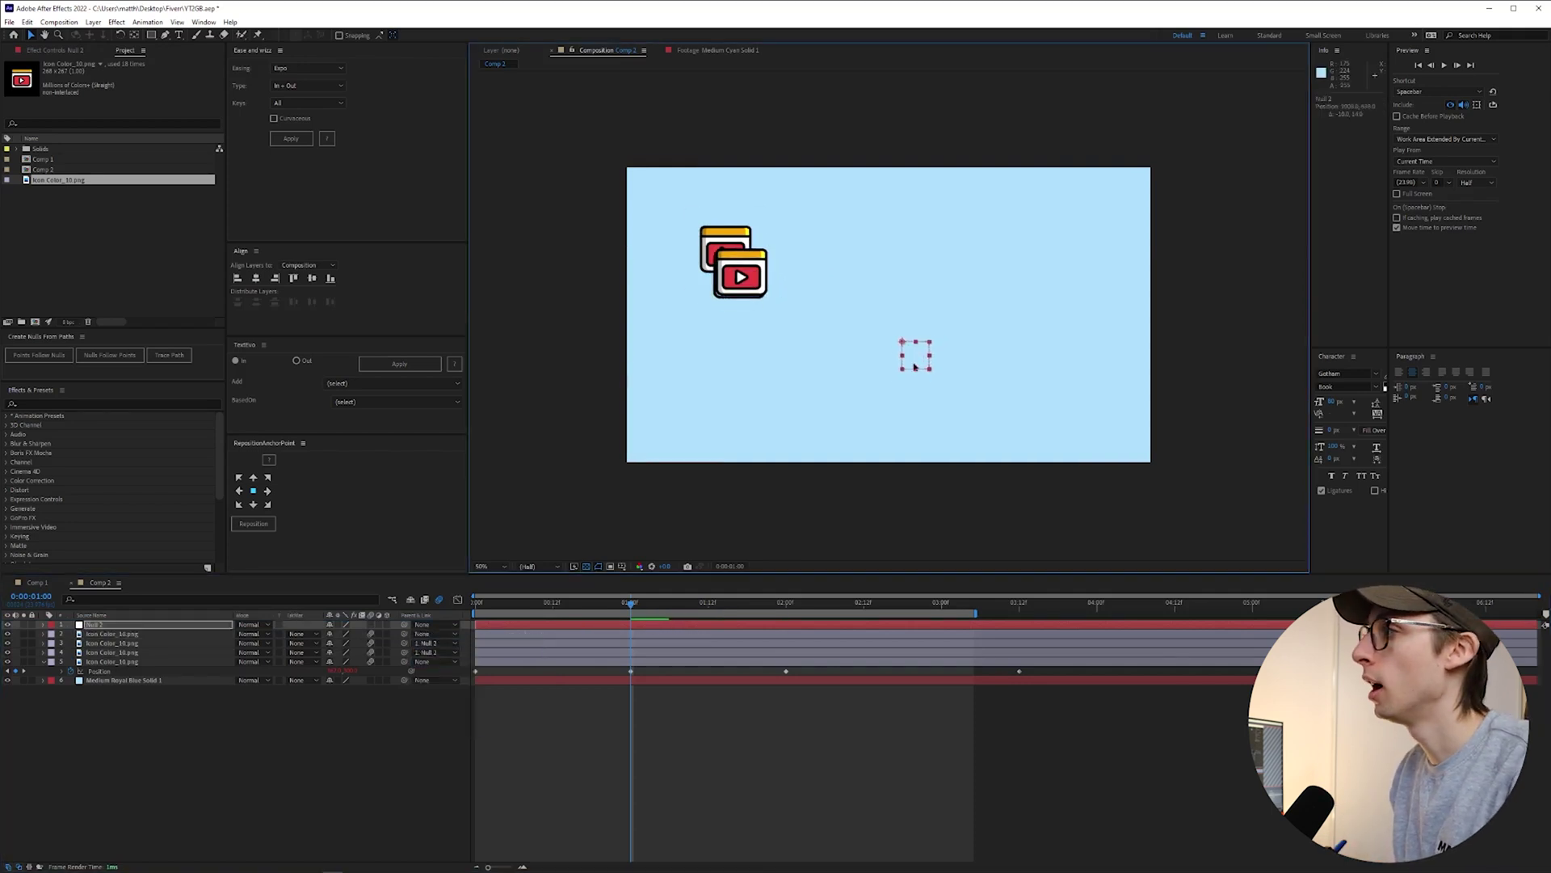
drag(919, 352, 893, 378)
click(450, 642)
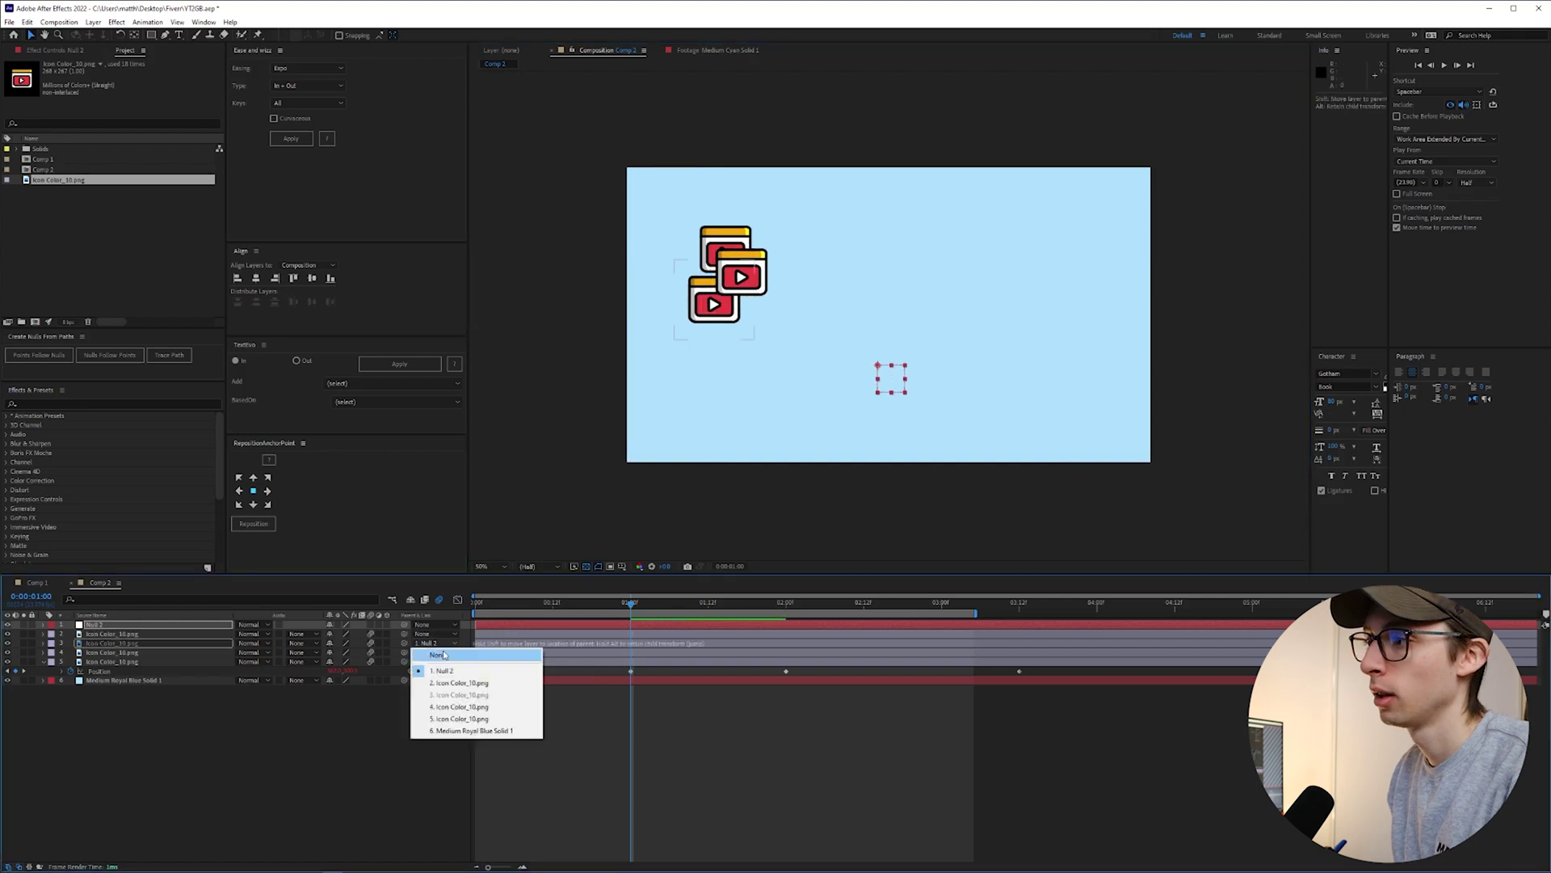
click(427, 656)
drag(904, 390, 930, 412)
click(446, 652)
click(447, 665)
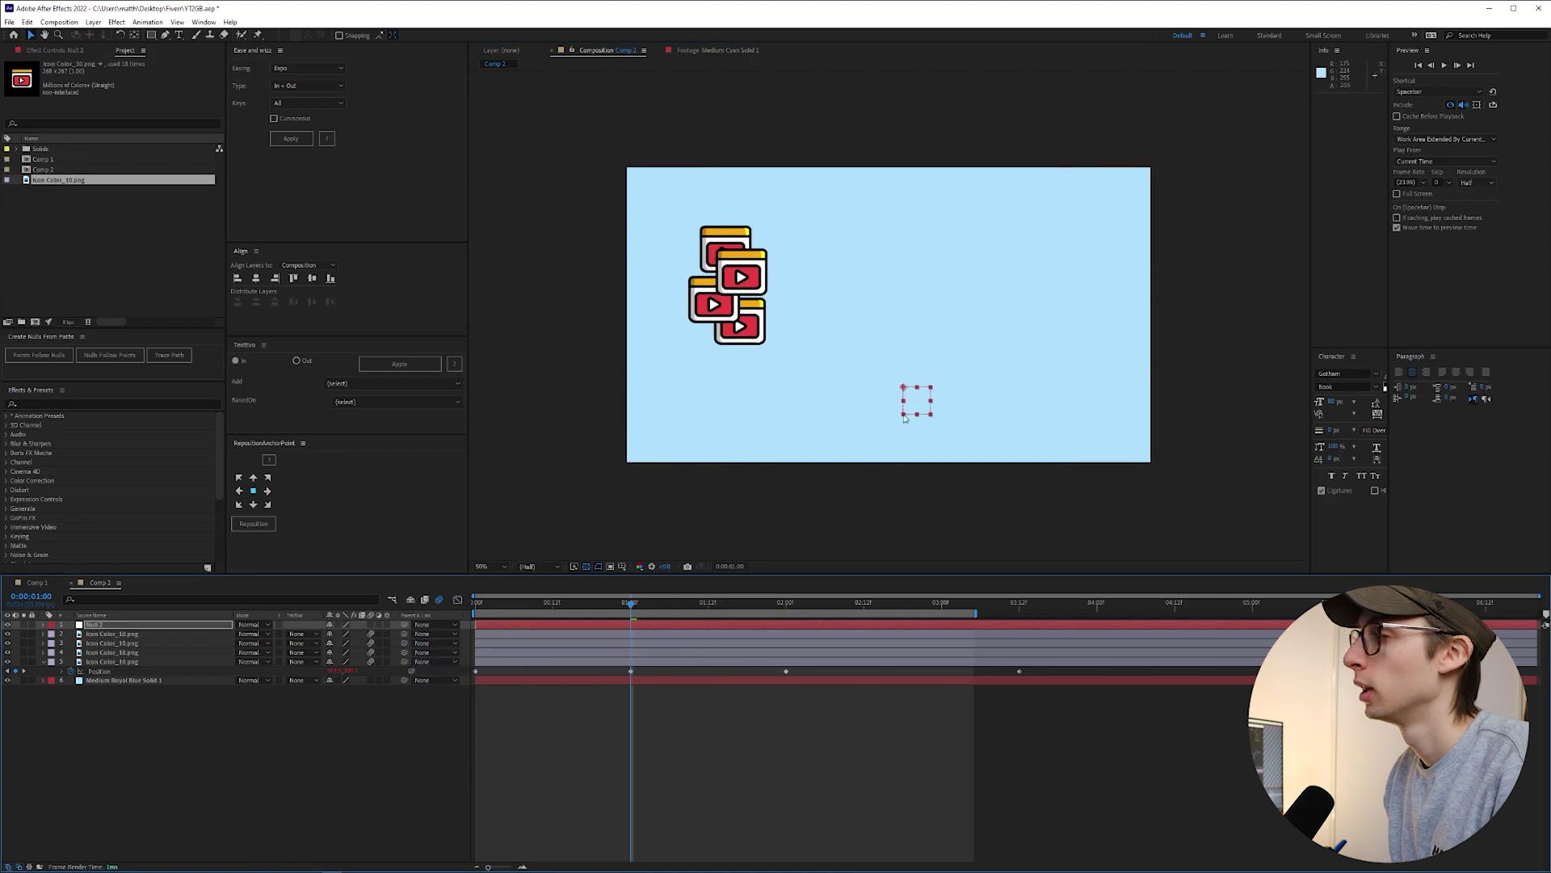
- Check layer 5's parent, preview the icon pile animation, and select the null
click(111, 663)
click(436, 662)
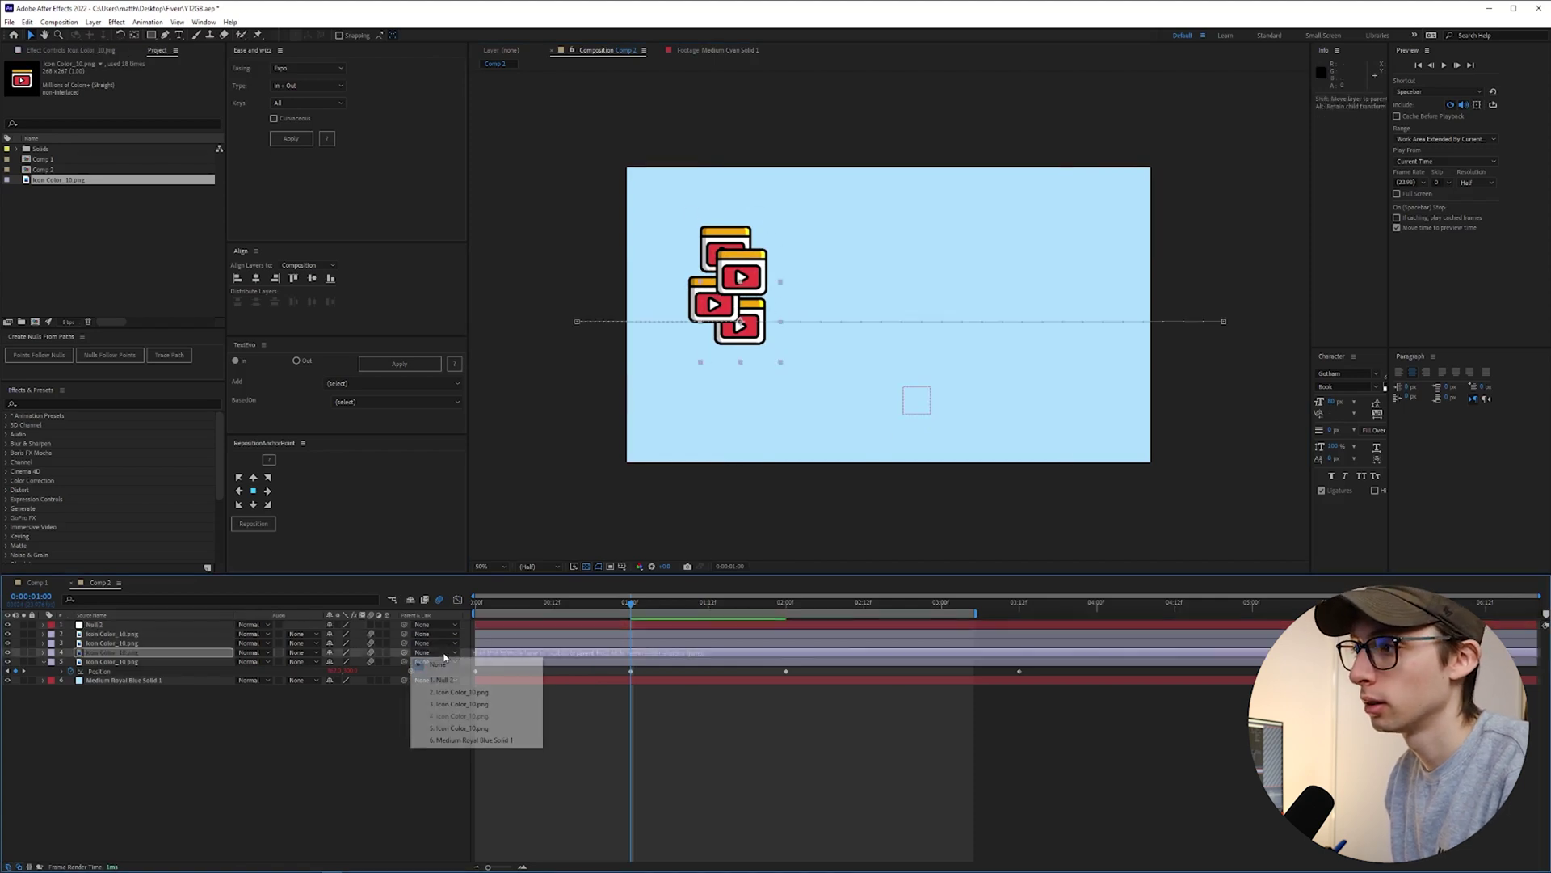
click(260, 725)
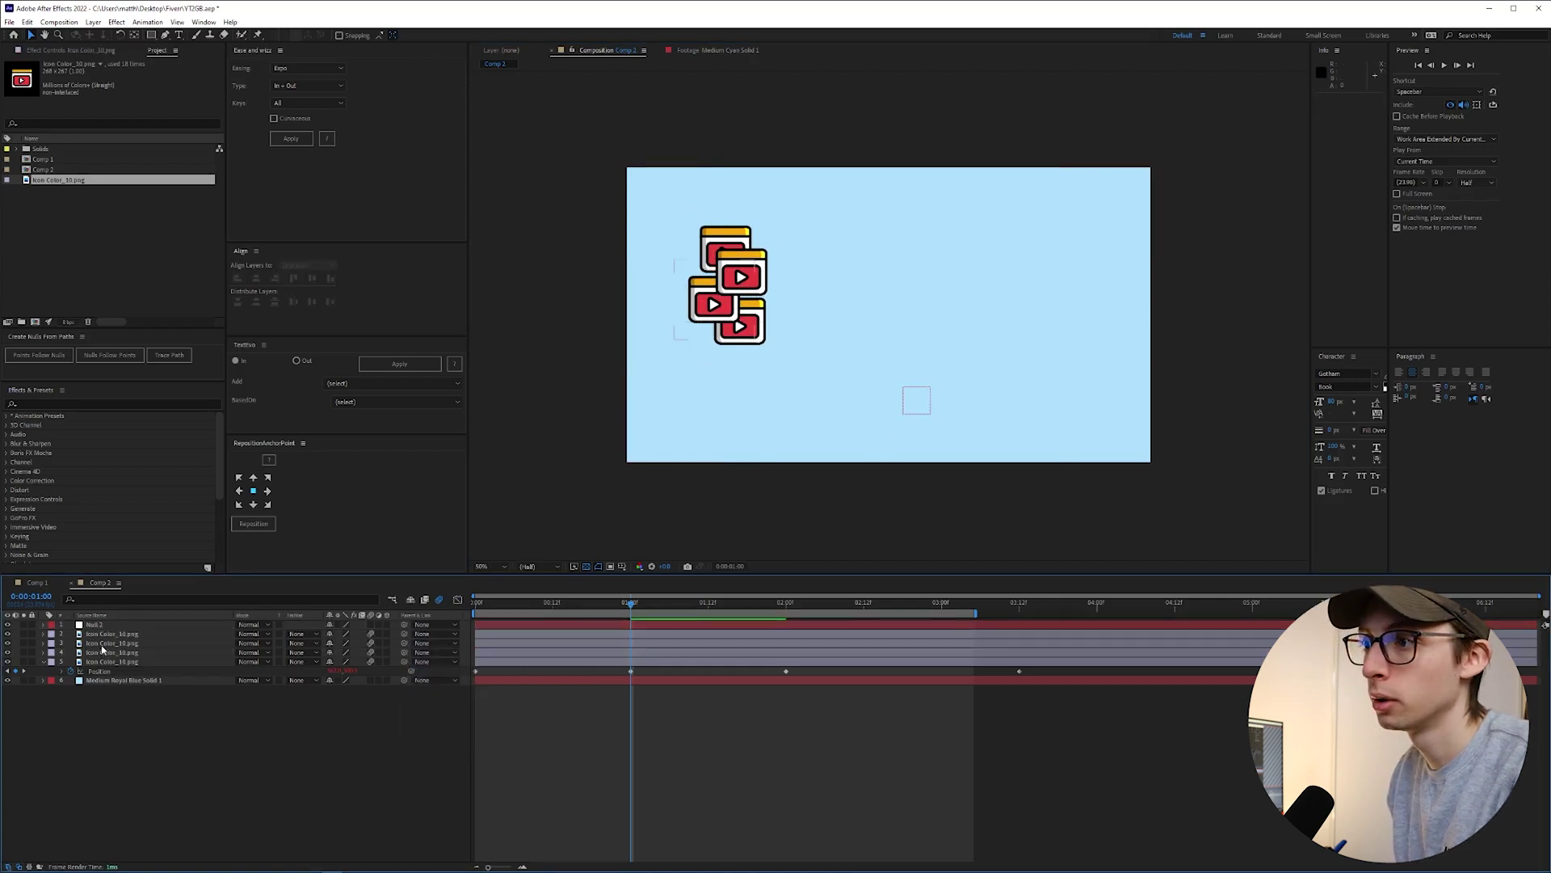
key(space)
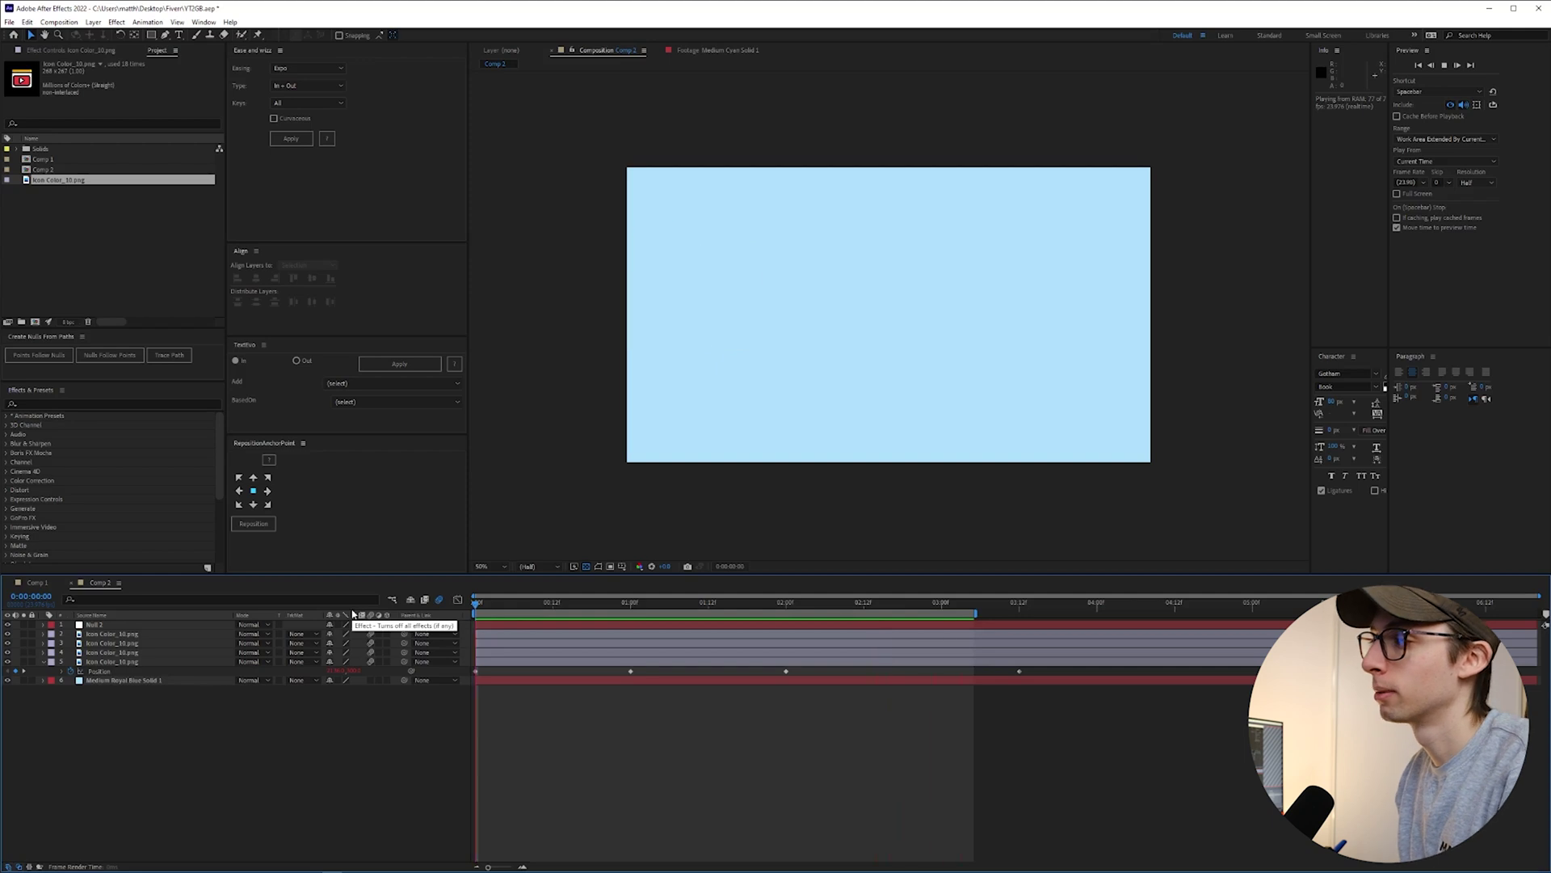
key(space)
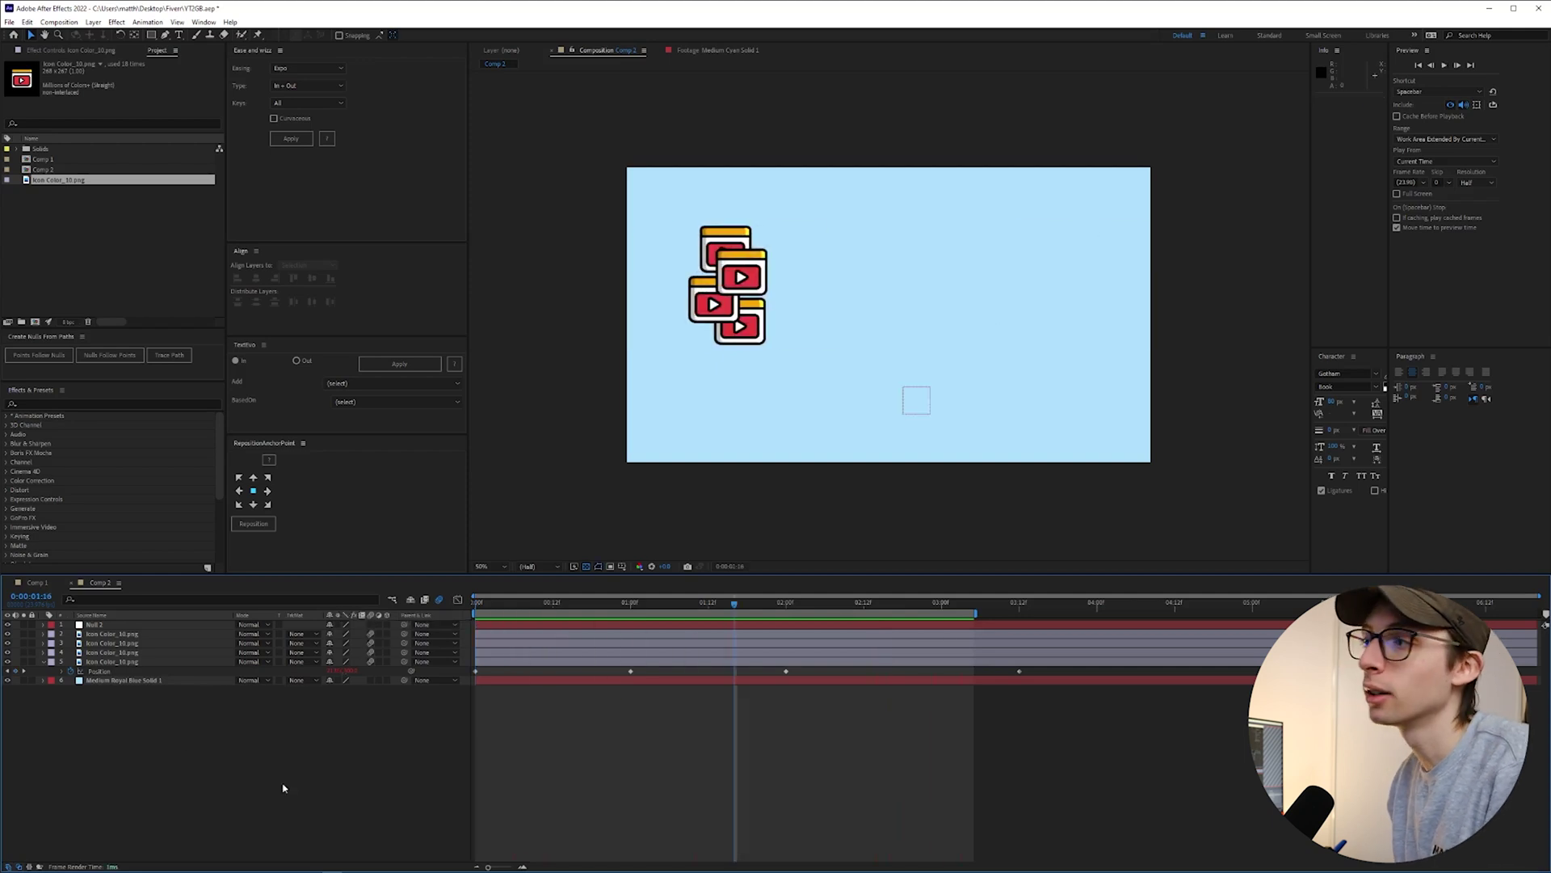
click(43, 663)
click(912, 412)
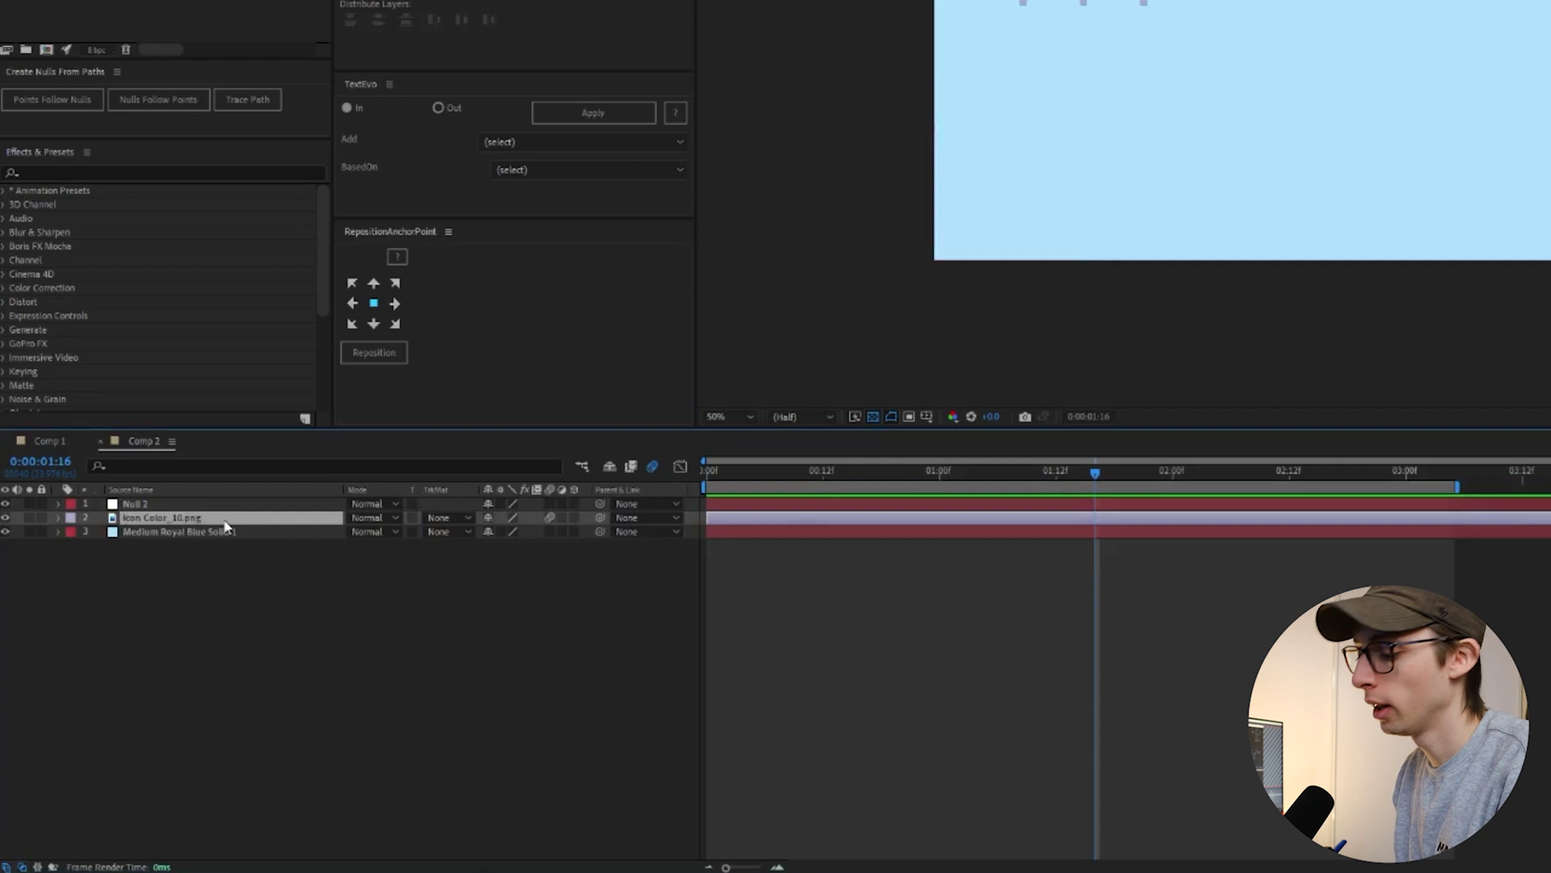
- Duplicate the icon layer into eight copies and parent layers 3–9 to 1. Null 2
key(ctrl+d)
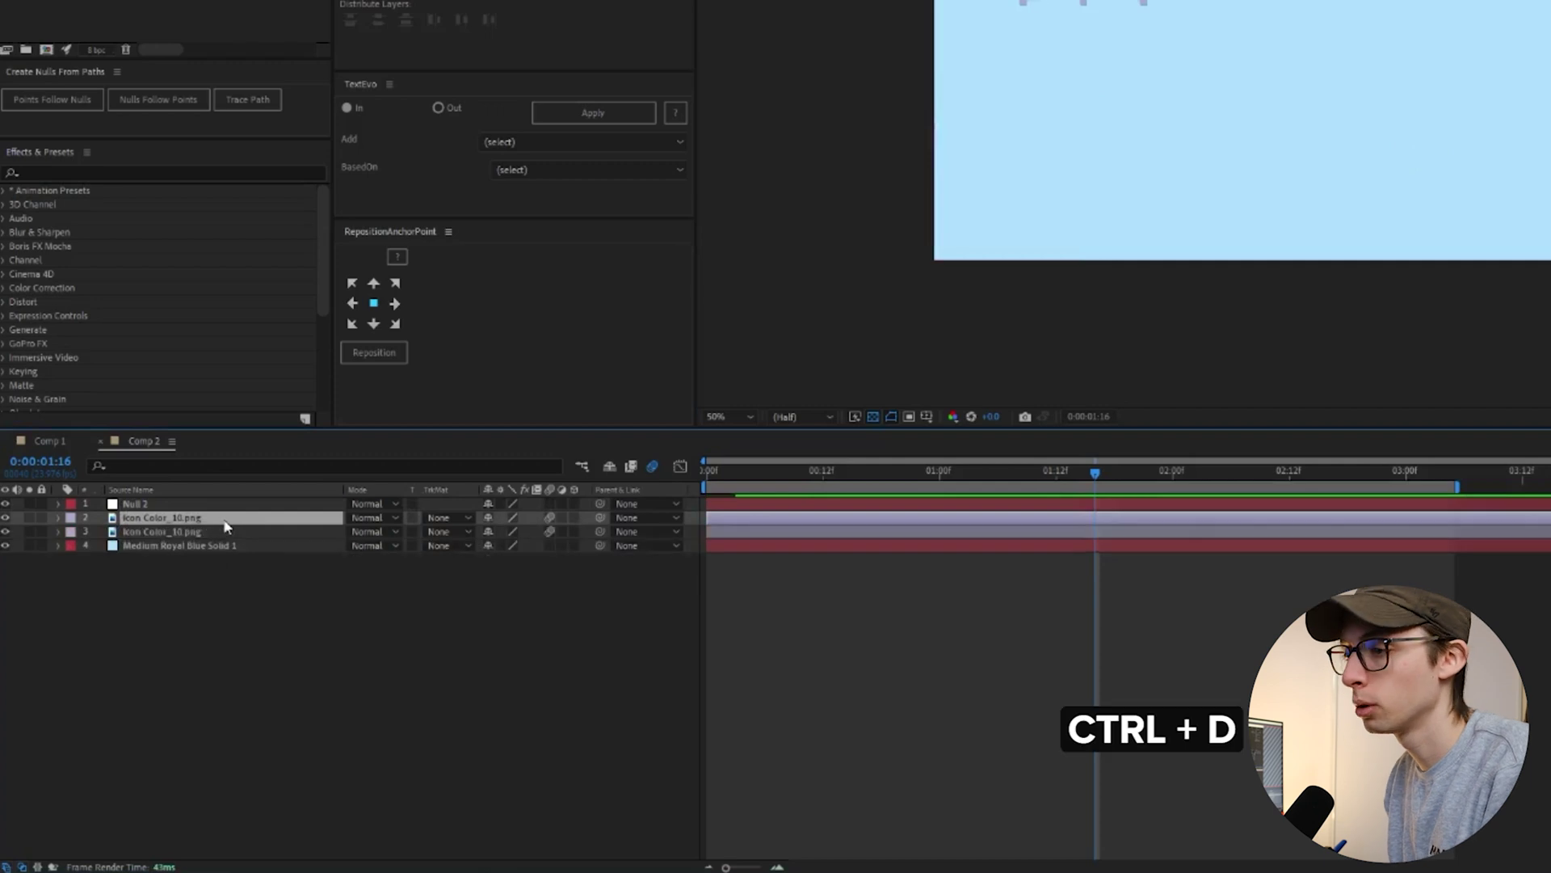
key(ctrl+d)
key(ctrl+d)
key(ctrl+d)
key(ctrl+d)
key(ctrl+d)
key(ctrl+d)
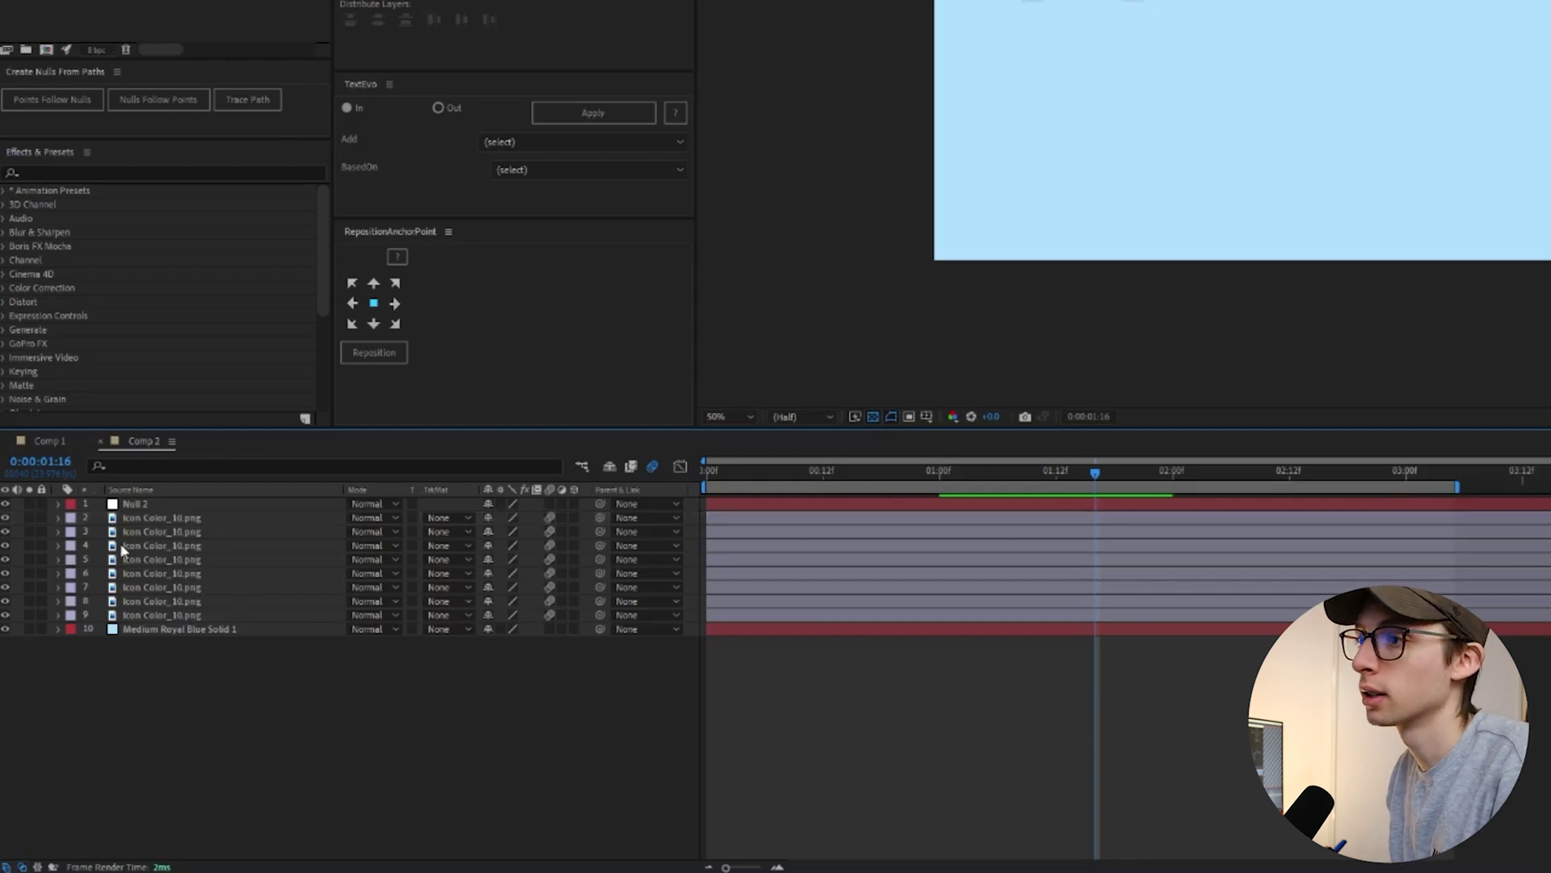
click(161, 615)
shift+click(148, 531)
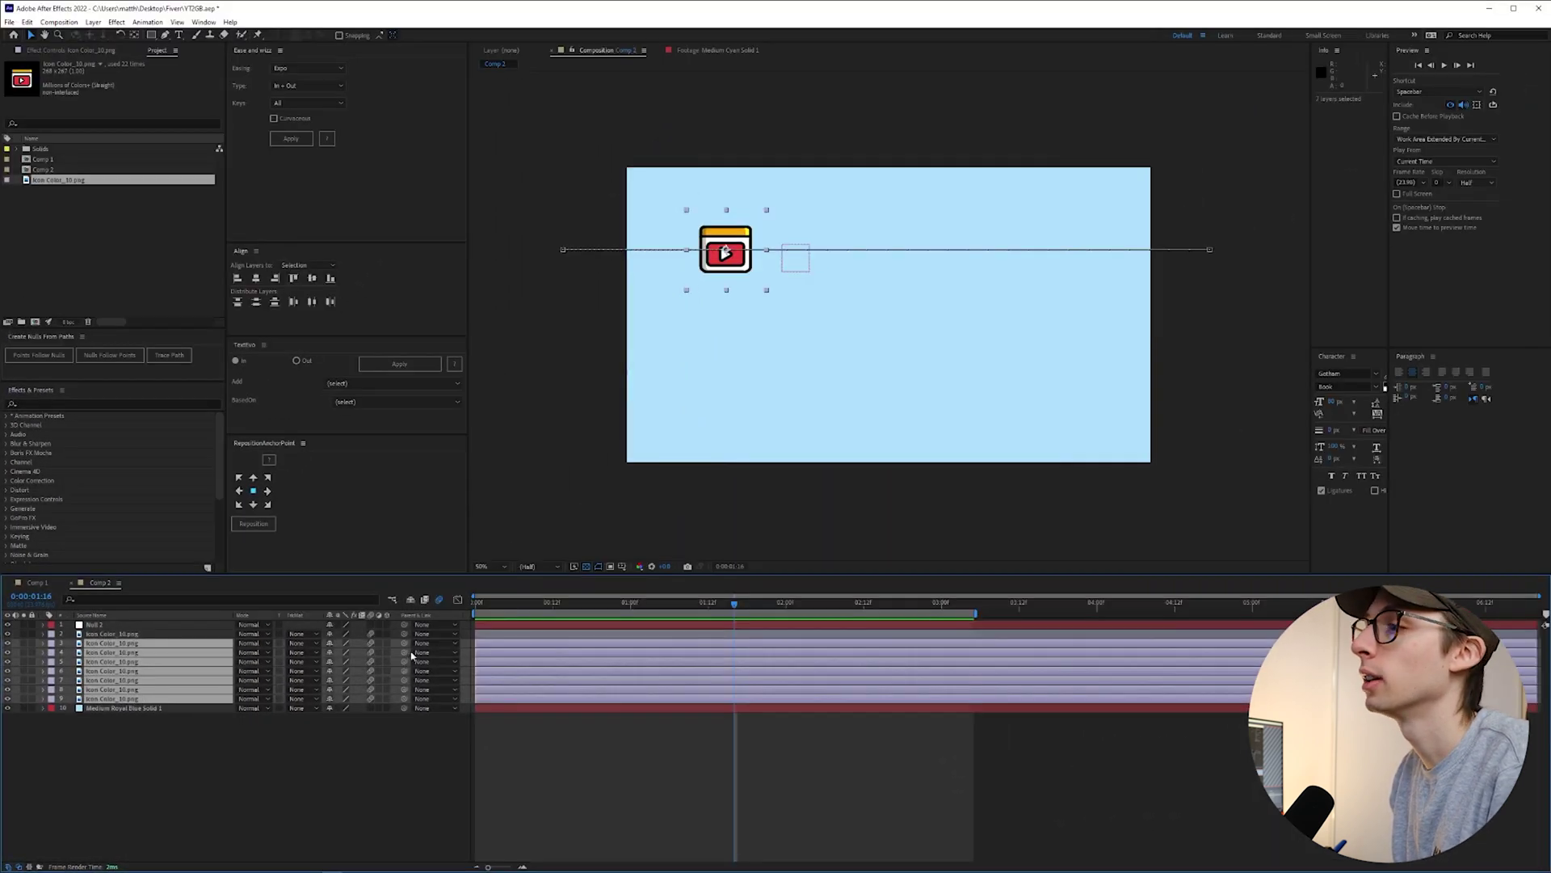
click(642, 544)
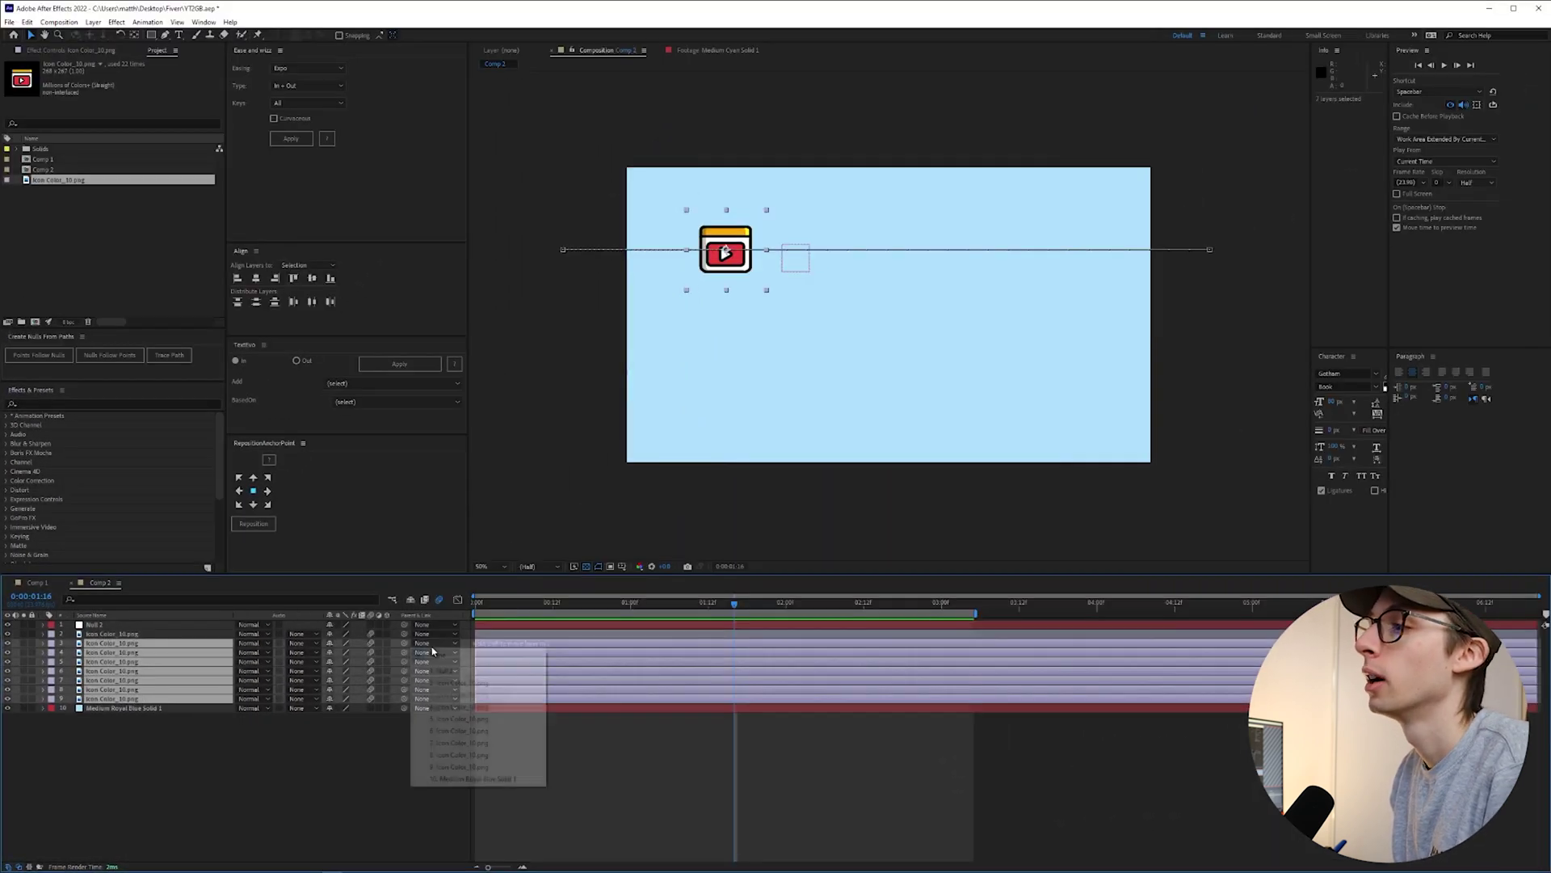
click(443, 672)
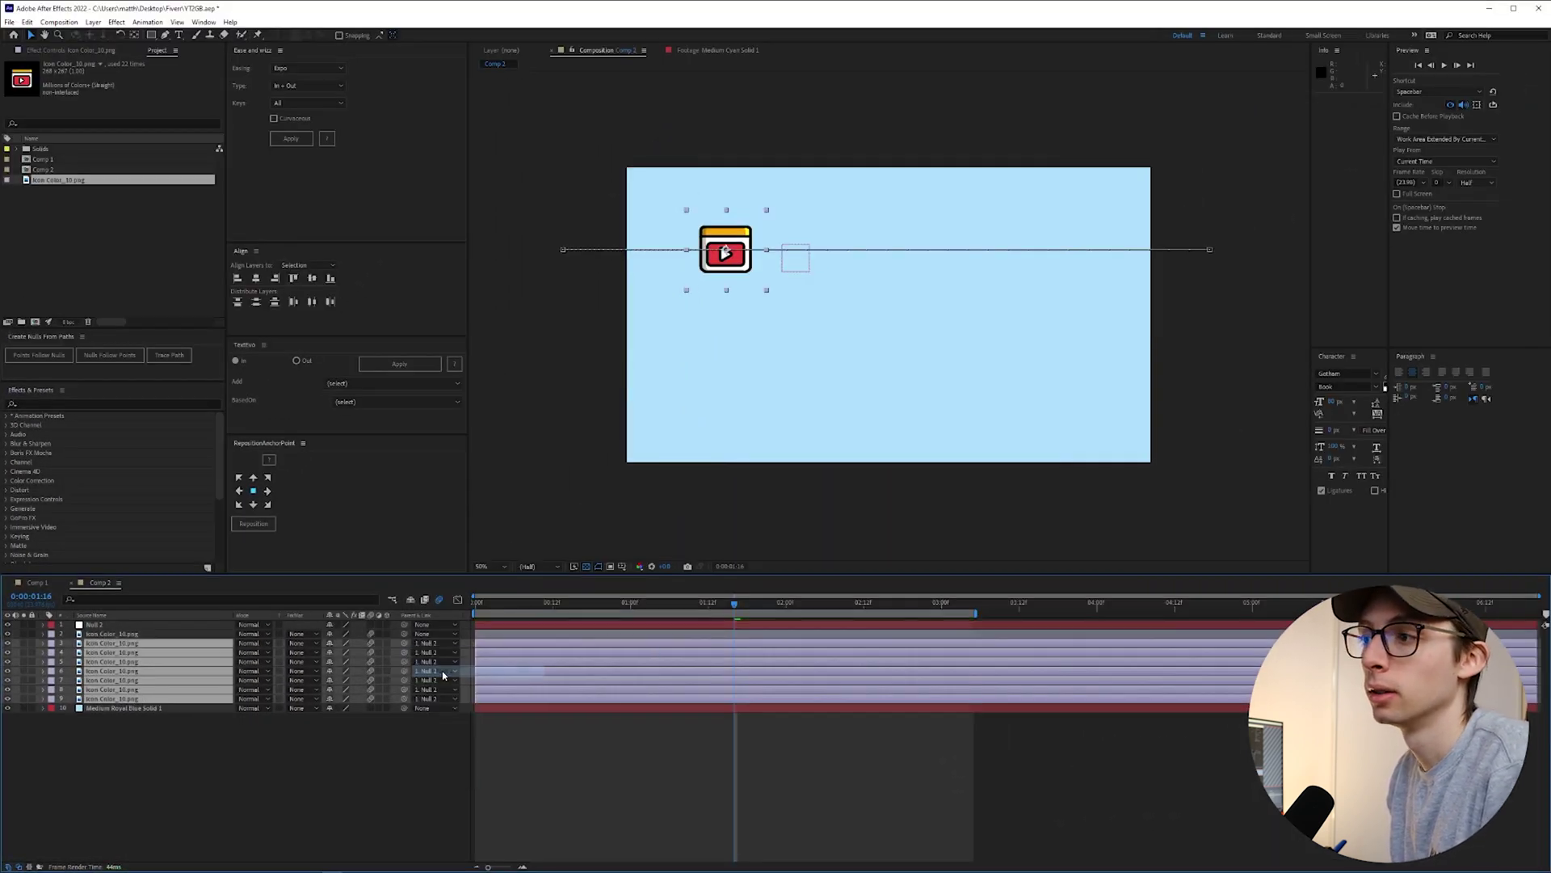
click(94, 625)
- Shift the null and detach layers 3 and 4 from their parent, offsetting each icon
drag(796, 256, 806, 274)
key(Return)
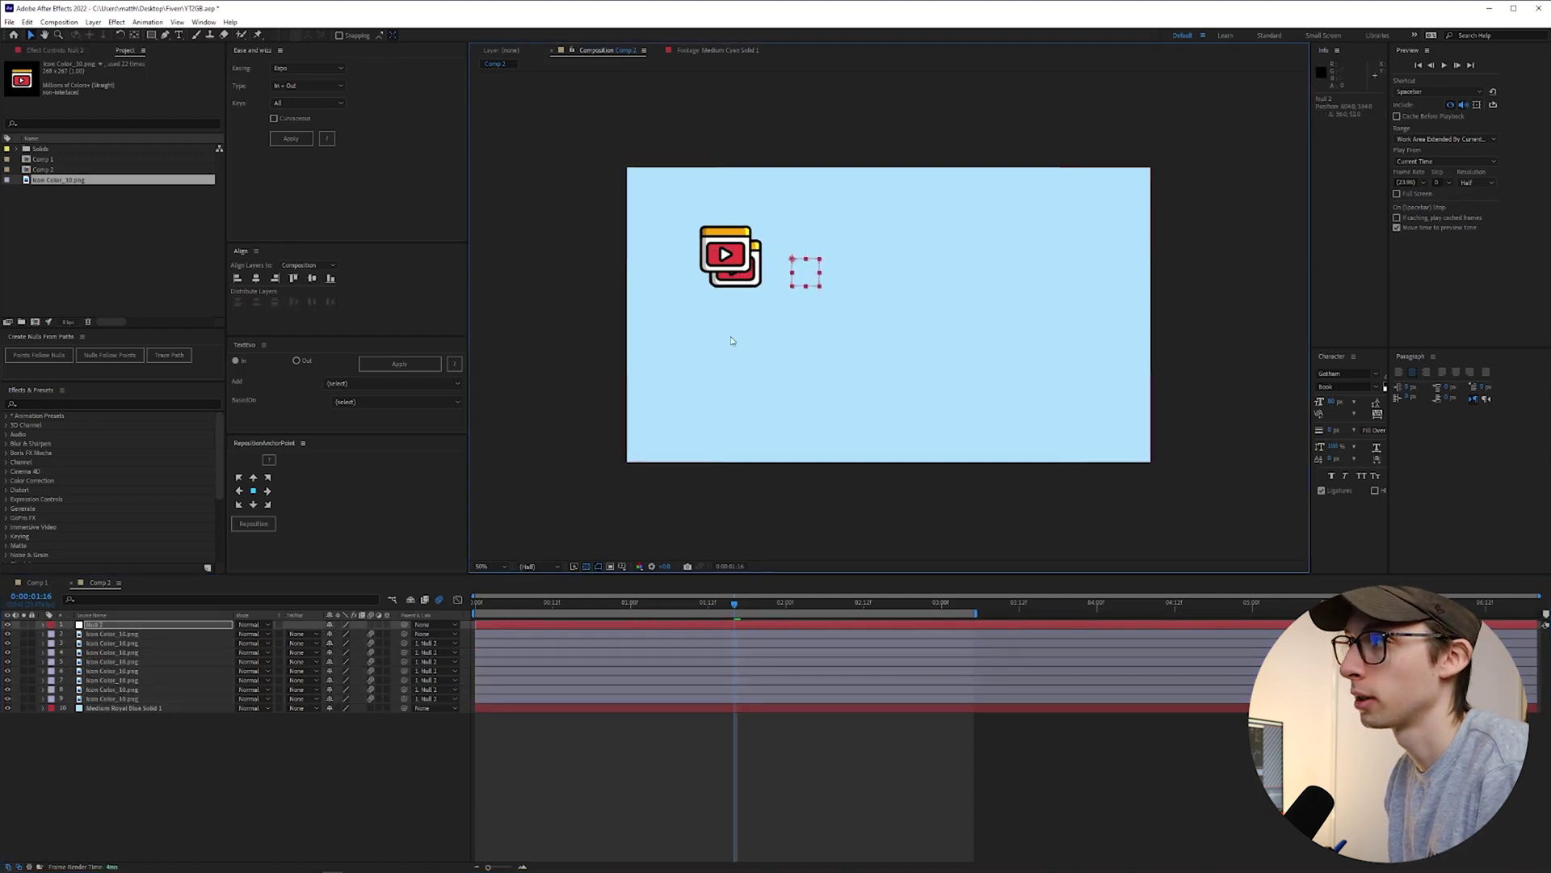
click(453, 644)
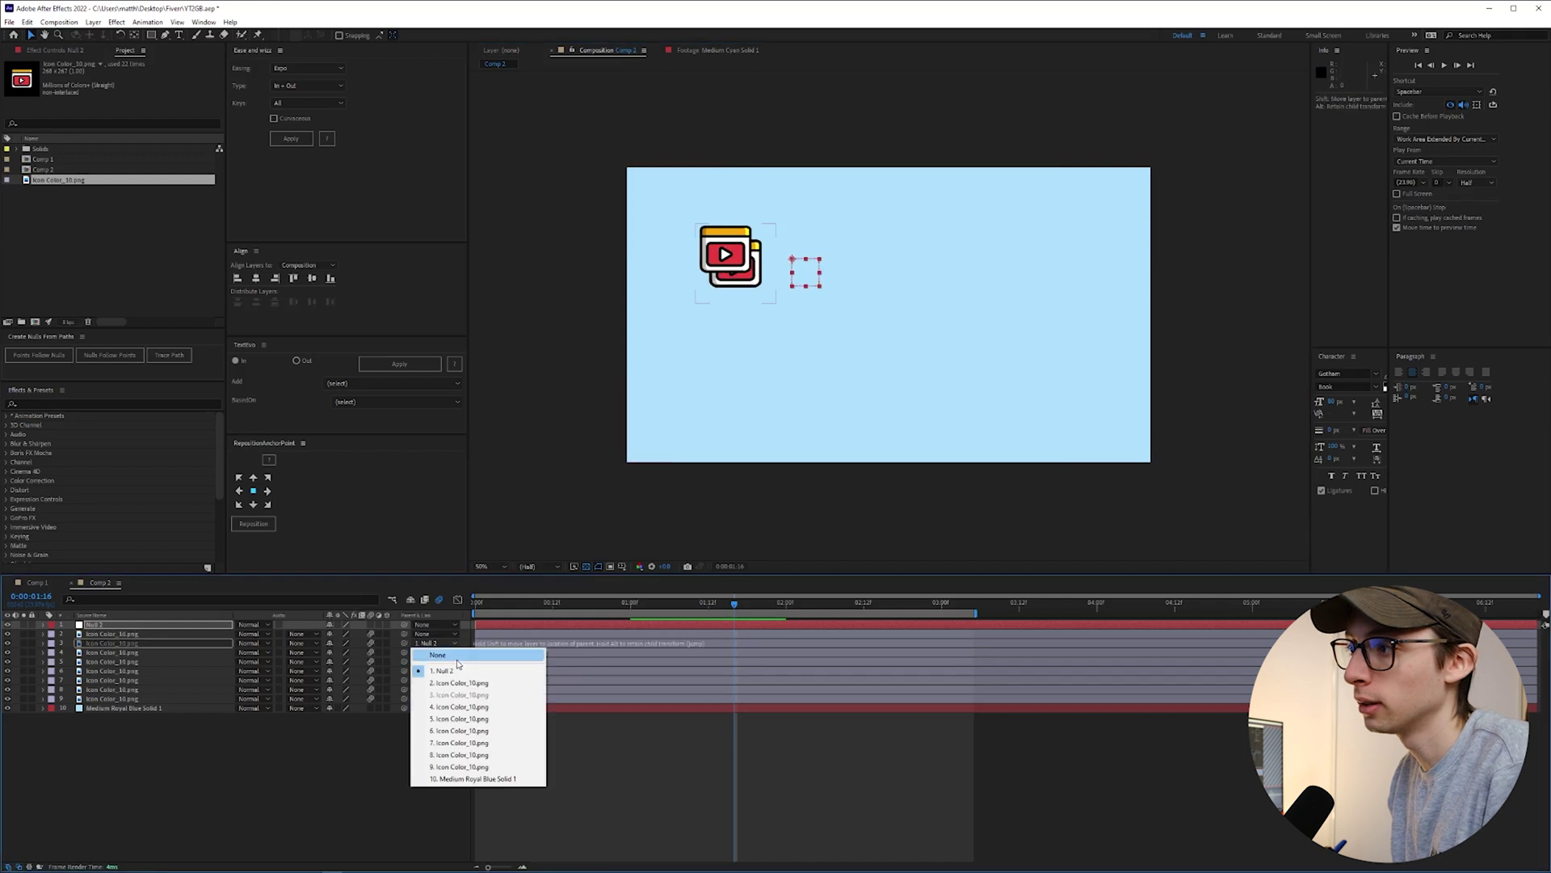
click(449, 676)
click(453, 644)
click(428, 649)
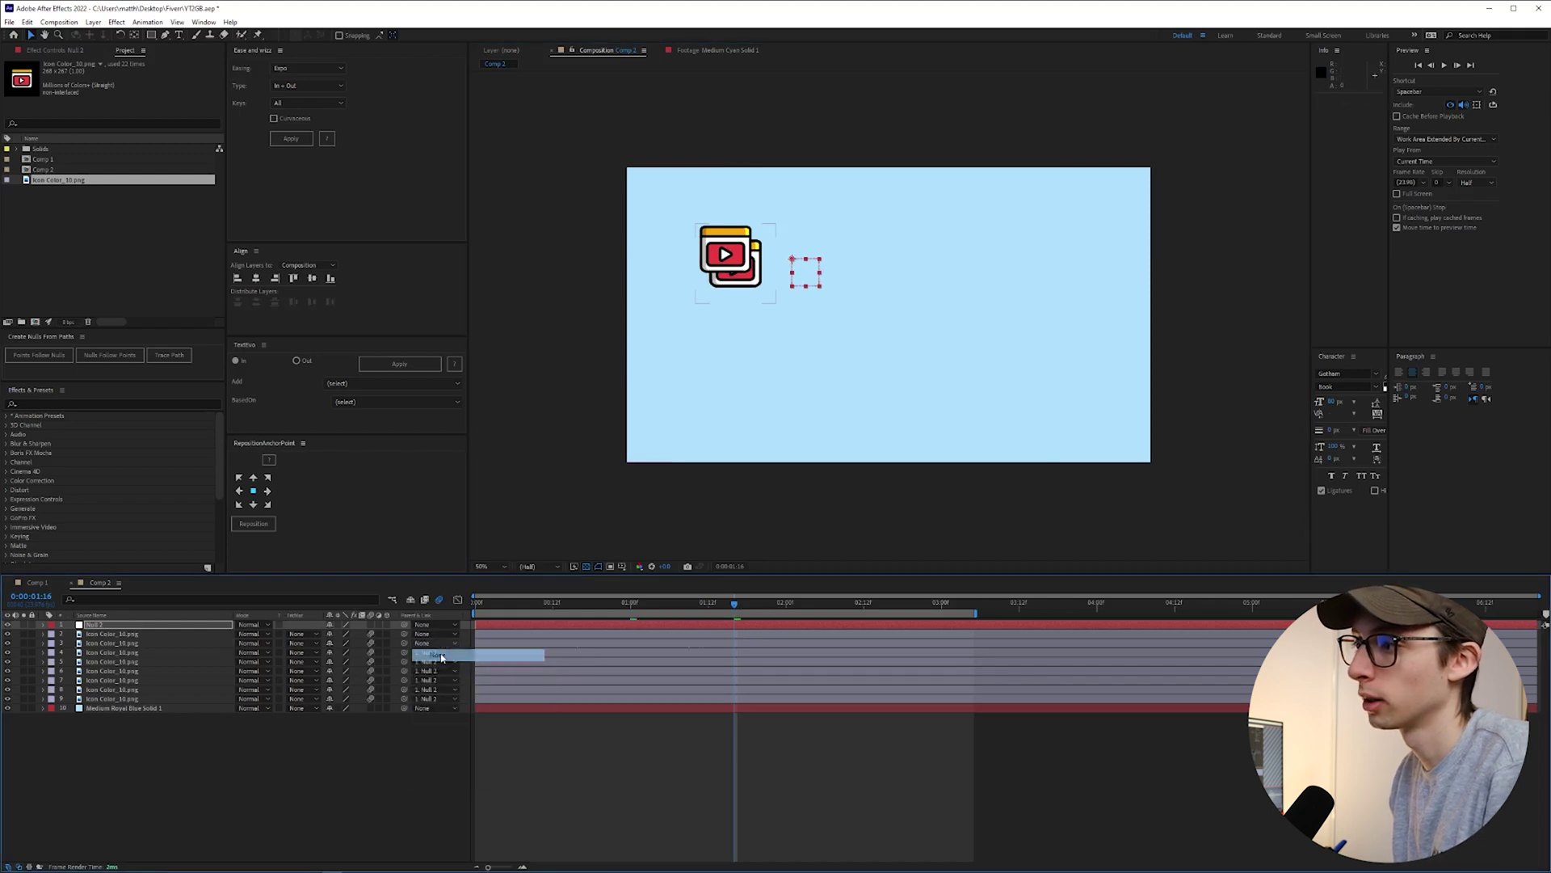
drag(791, 261, 787, 304)
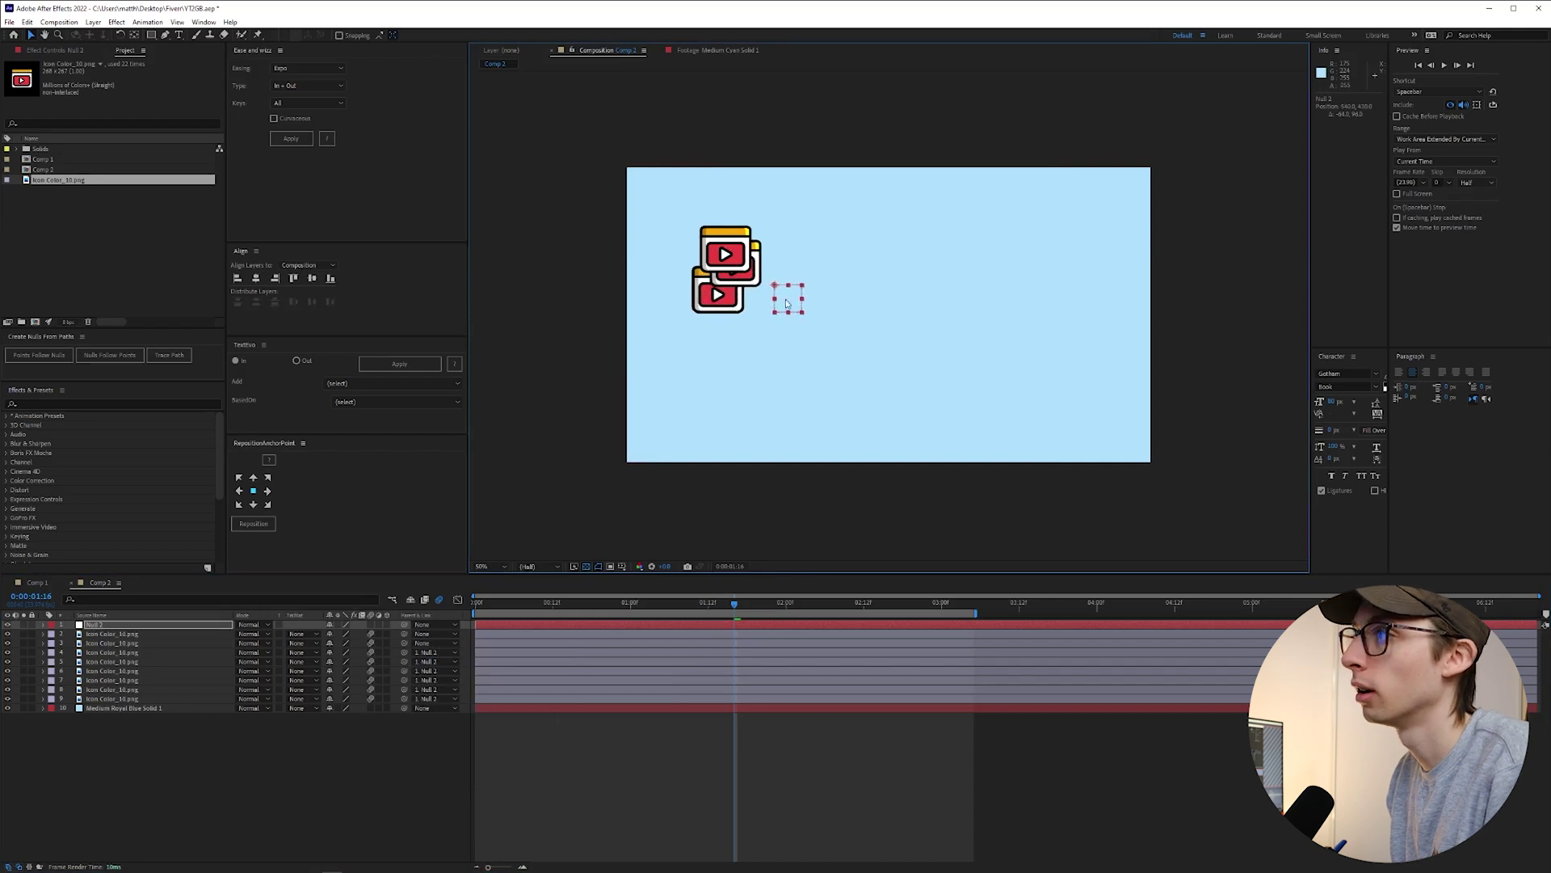
click(440, 656)
click(428, 662)
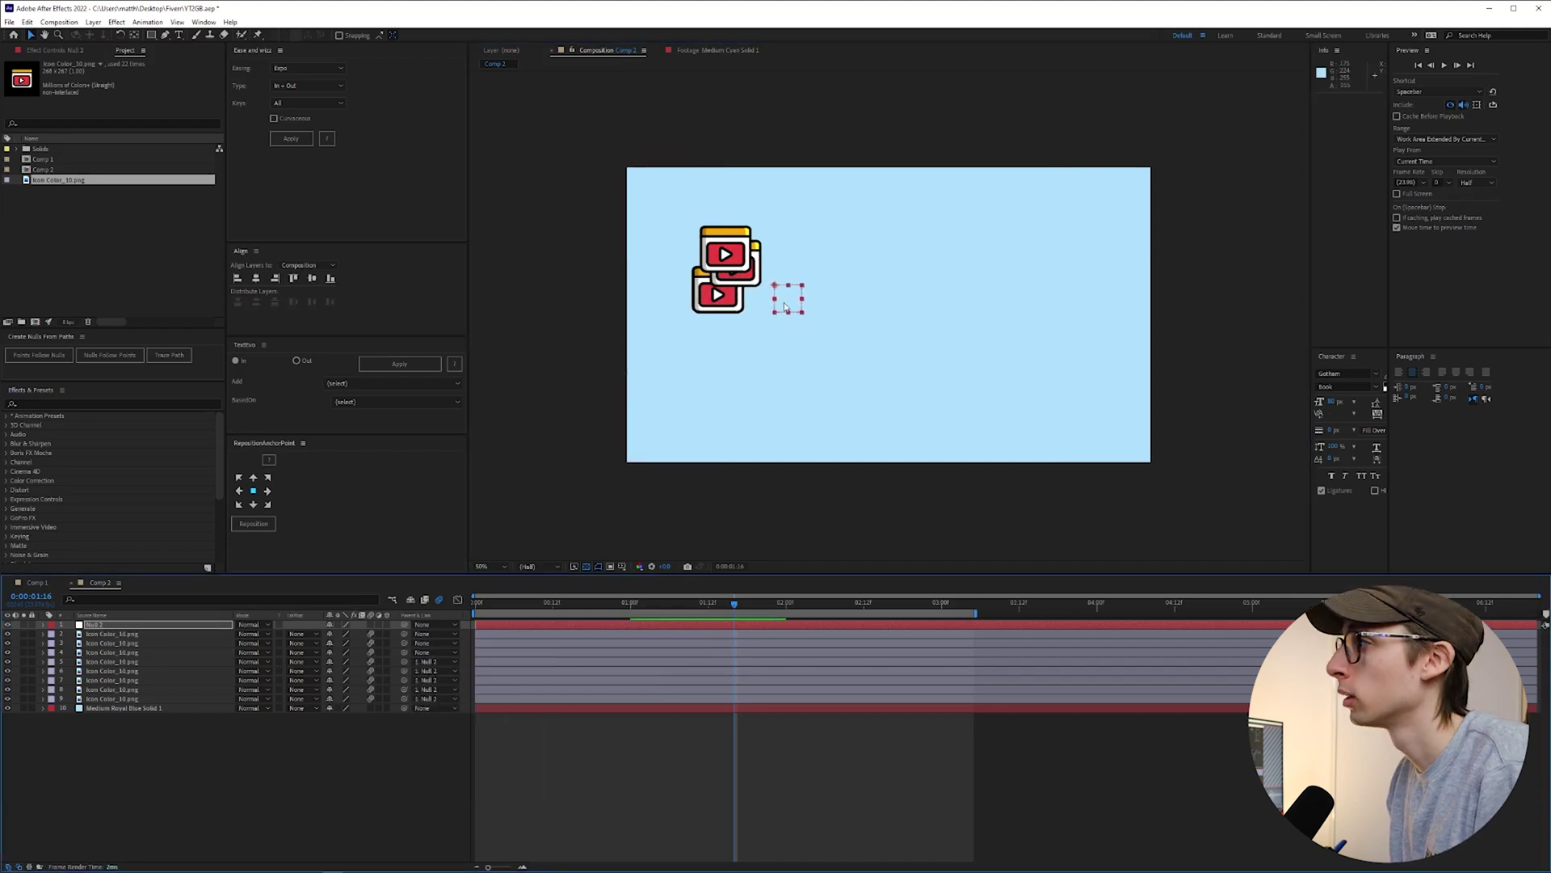
- Keep offsetting with the null while detaching layers 5, 6 and 7 from Null 2
drag(787, 308, 805, 329)
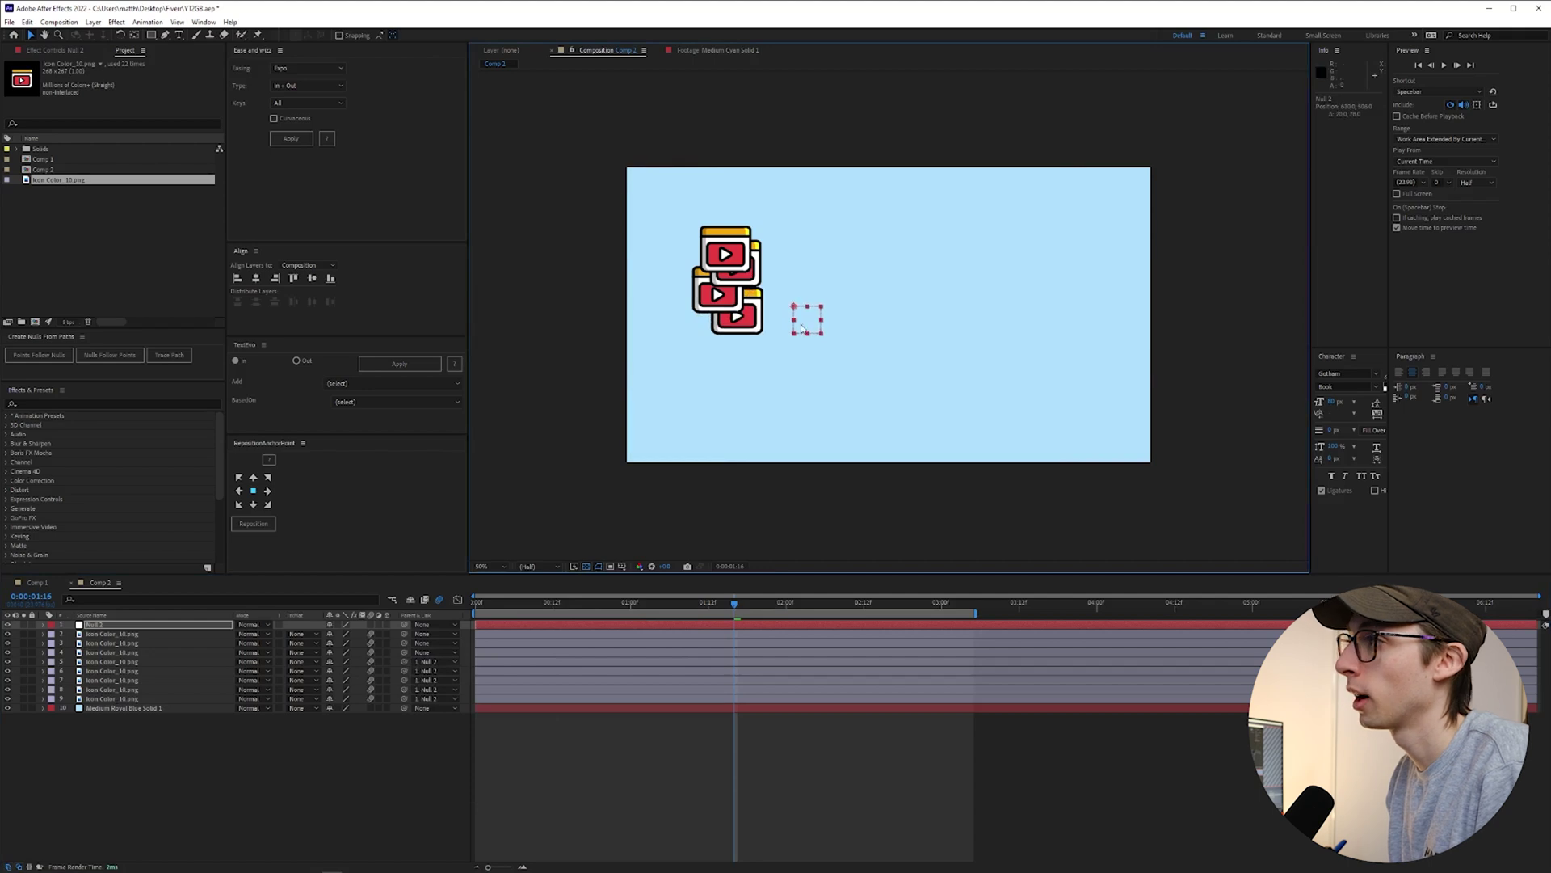
click(450, 666)
click(428, 673)
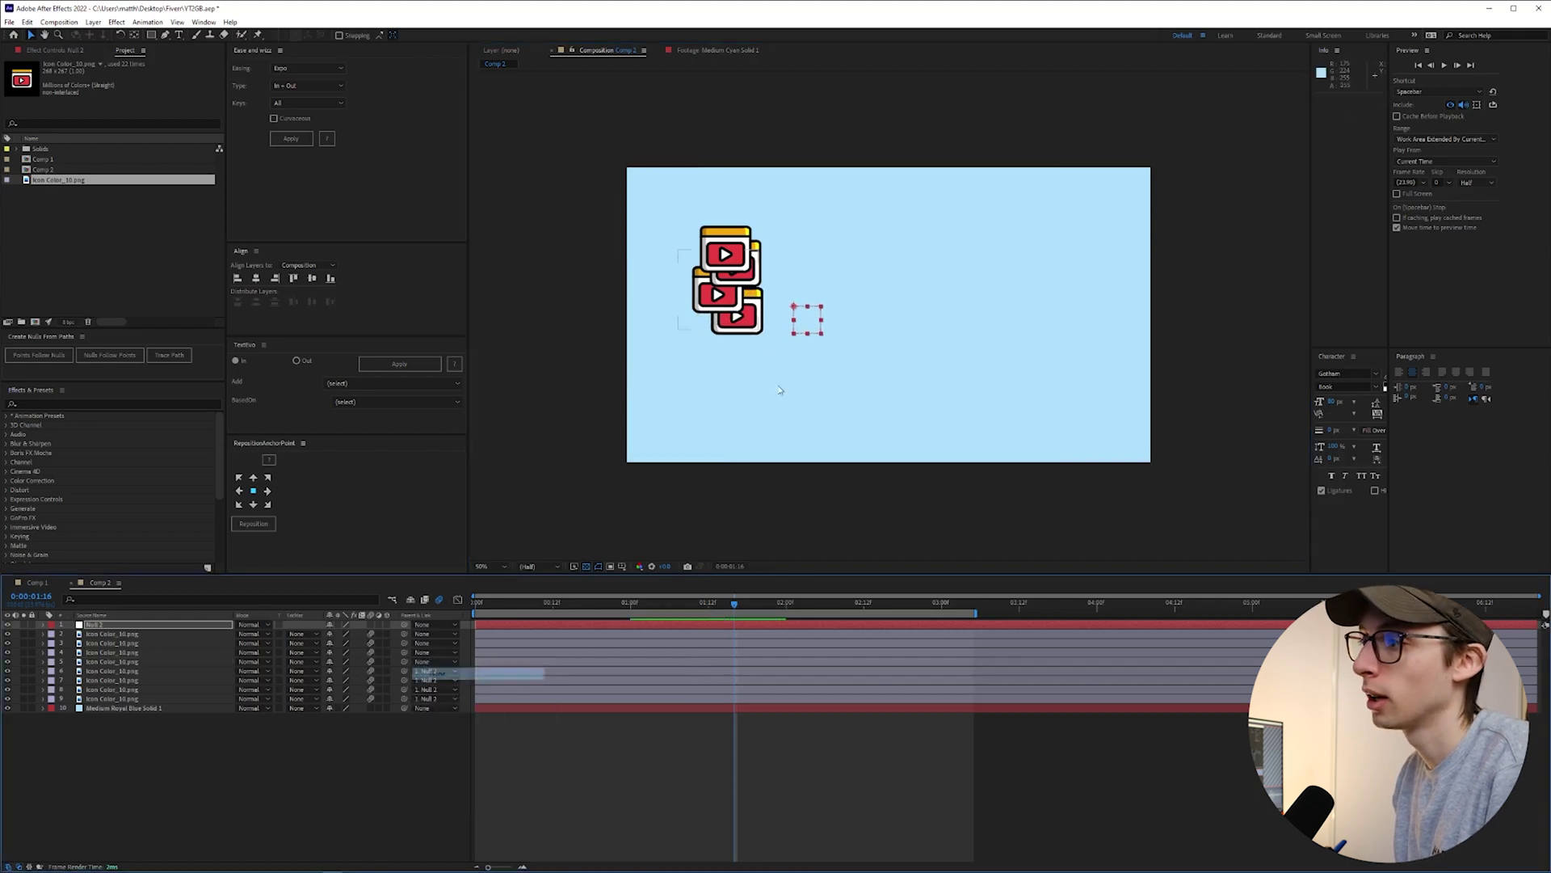
drag(808, 329, 786, 350)
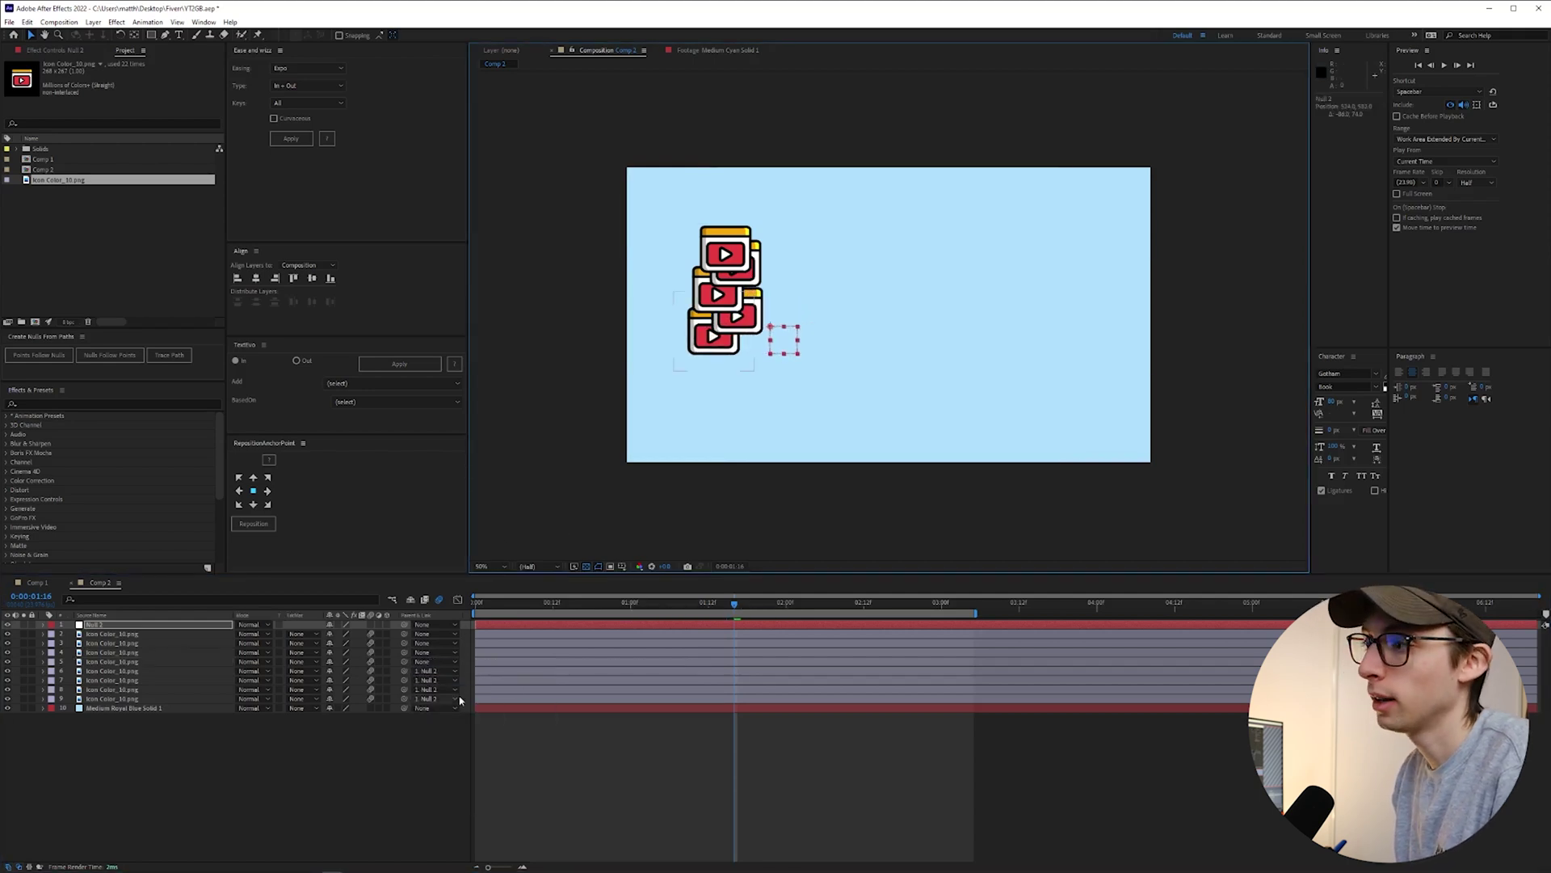
click(455, 675)
click(428, 683)
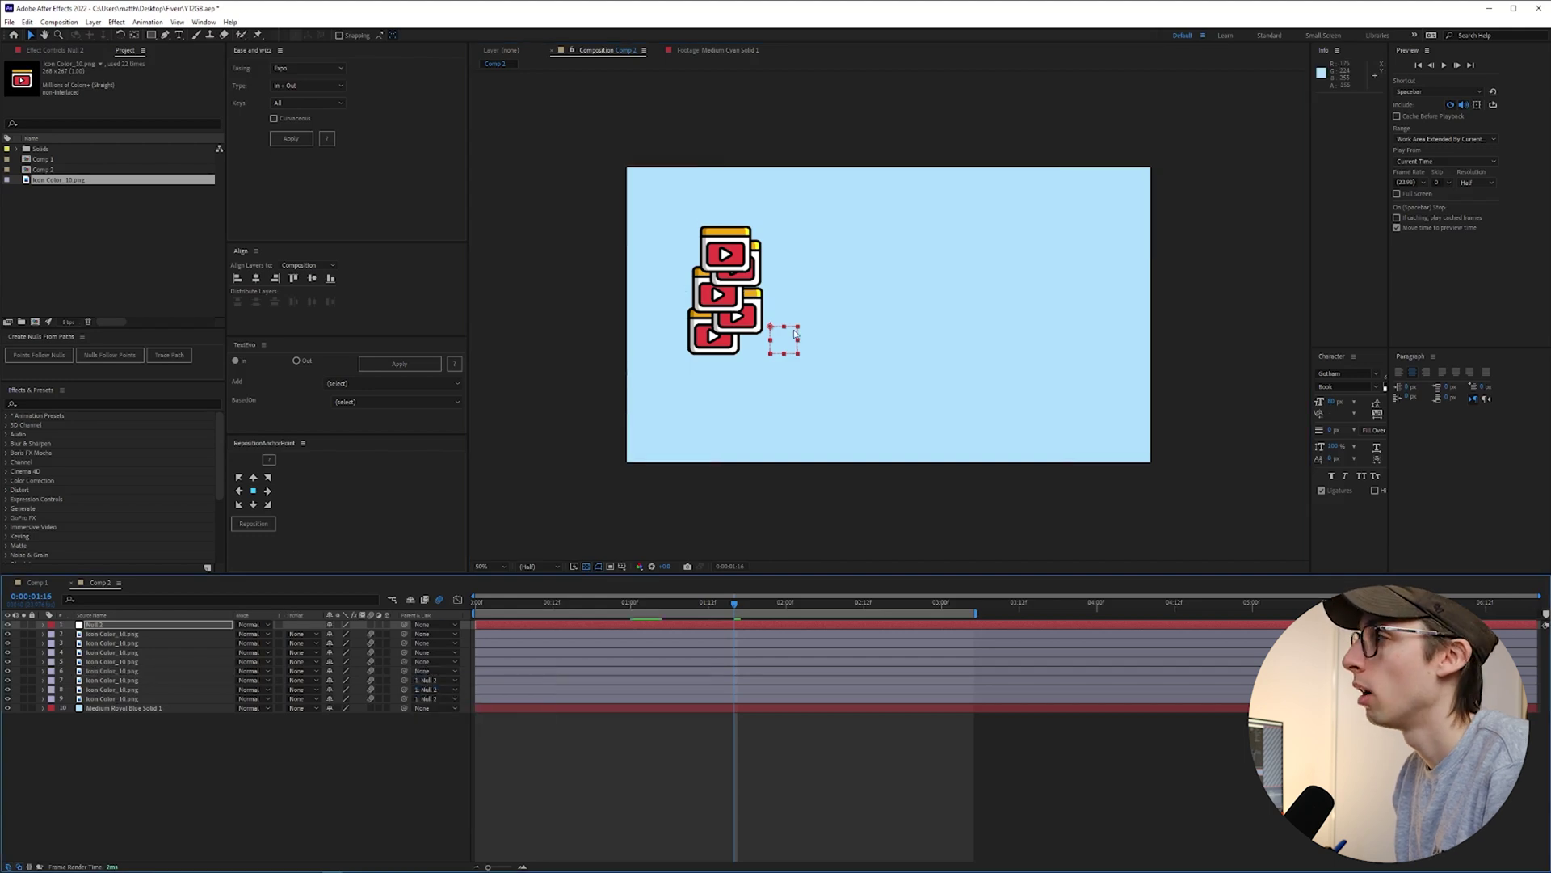
drag(795, 350, 817, 365)
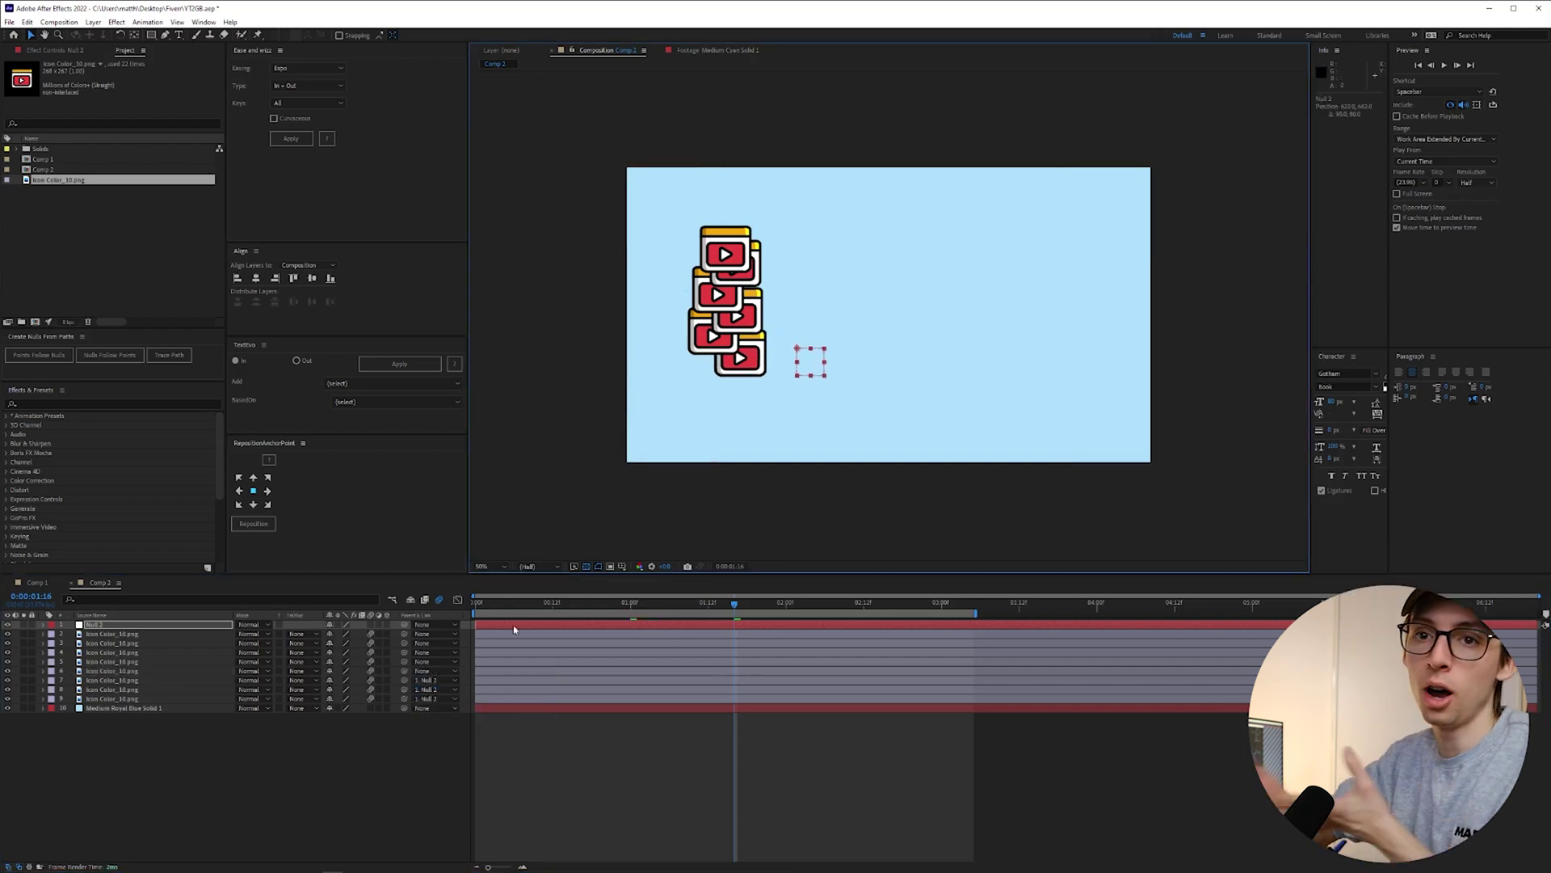
drag(806, 366, 795, 377)
click(433, 681)
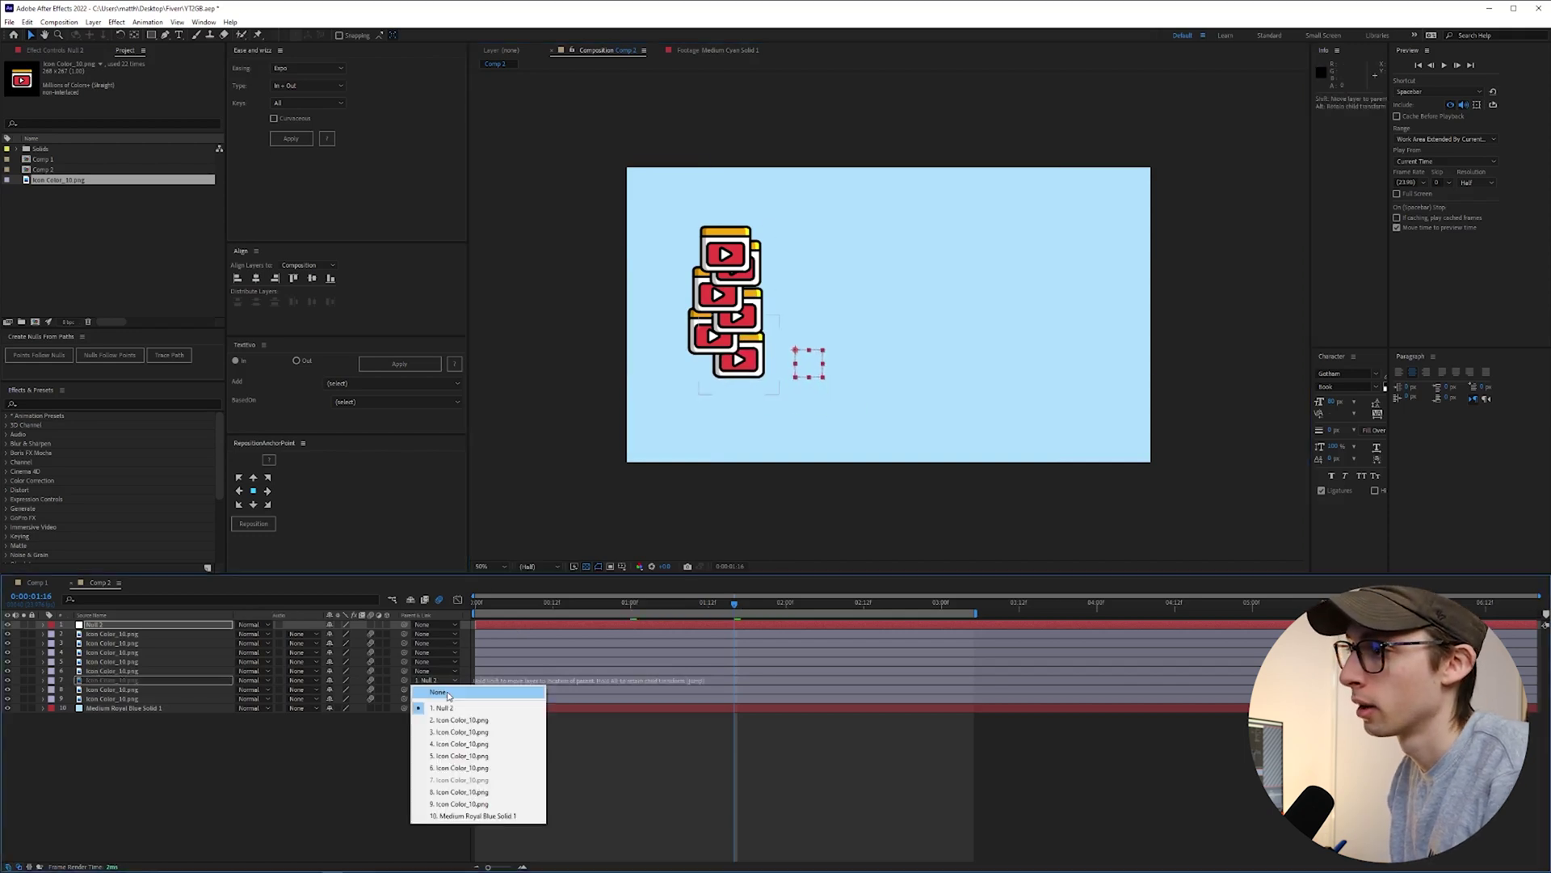
click(428, 689)
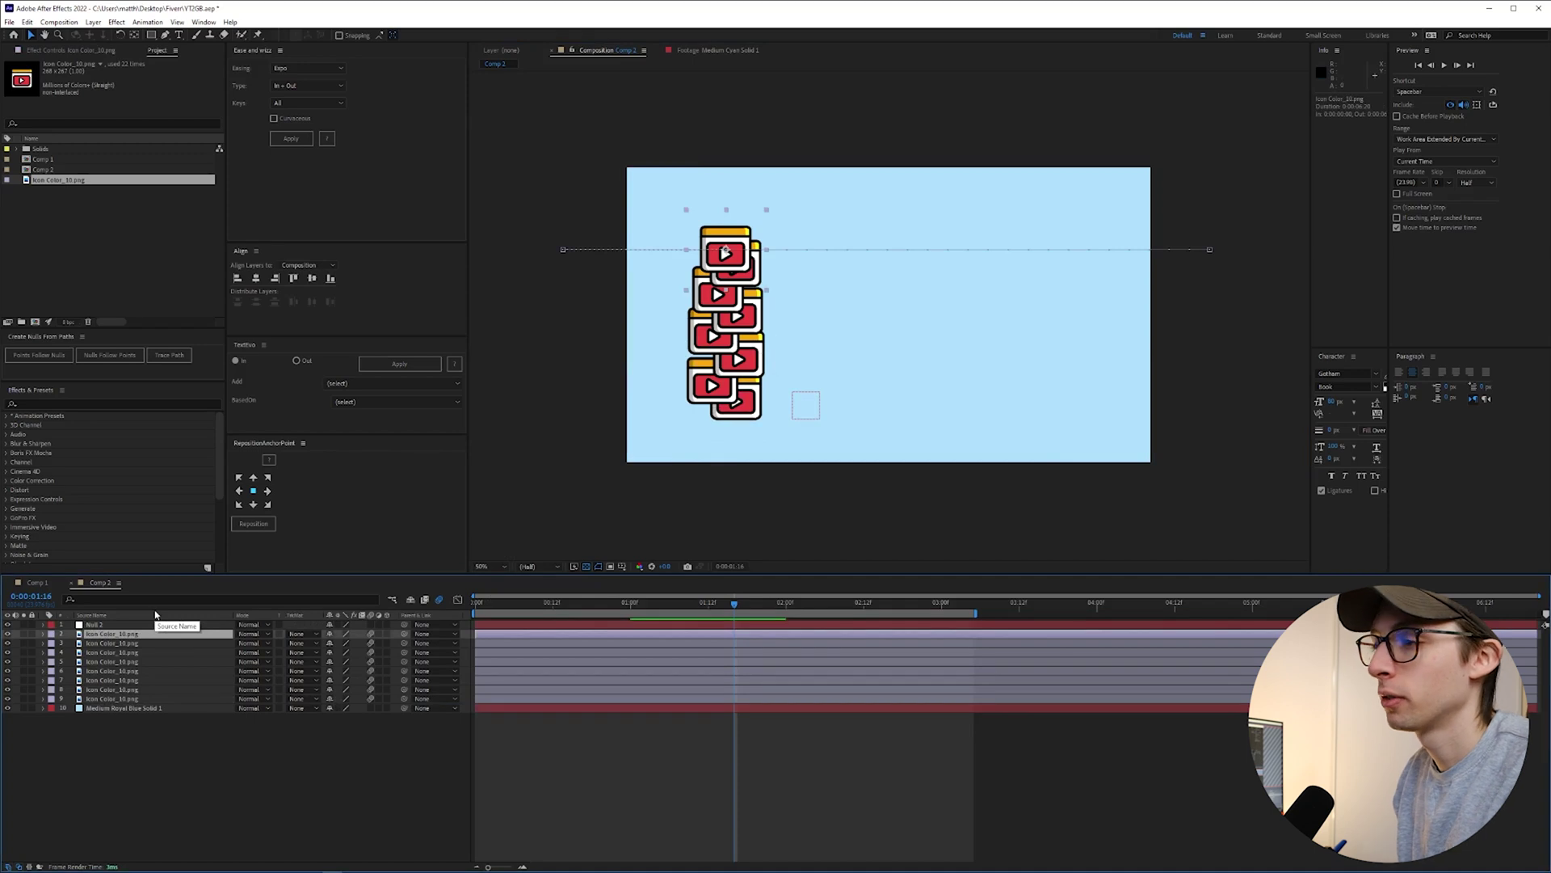
- Parent all eight icon layers to Null 2, reposition the pile with the null, and preview
shift+click(114, 698)
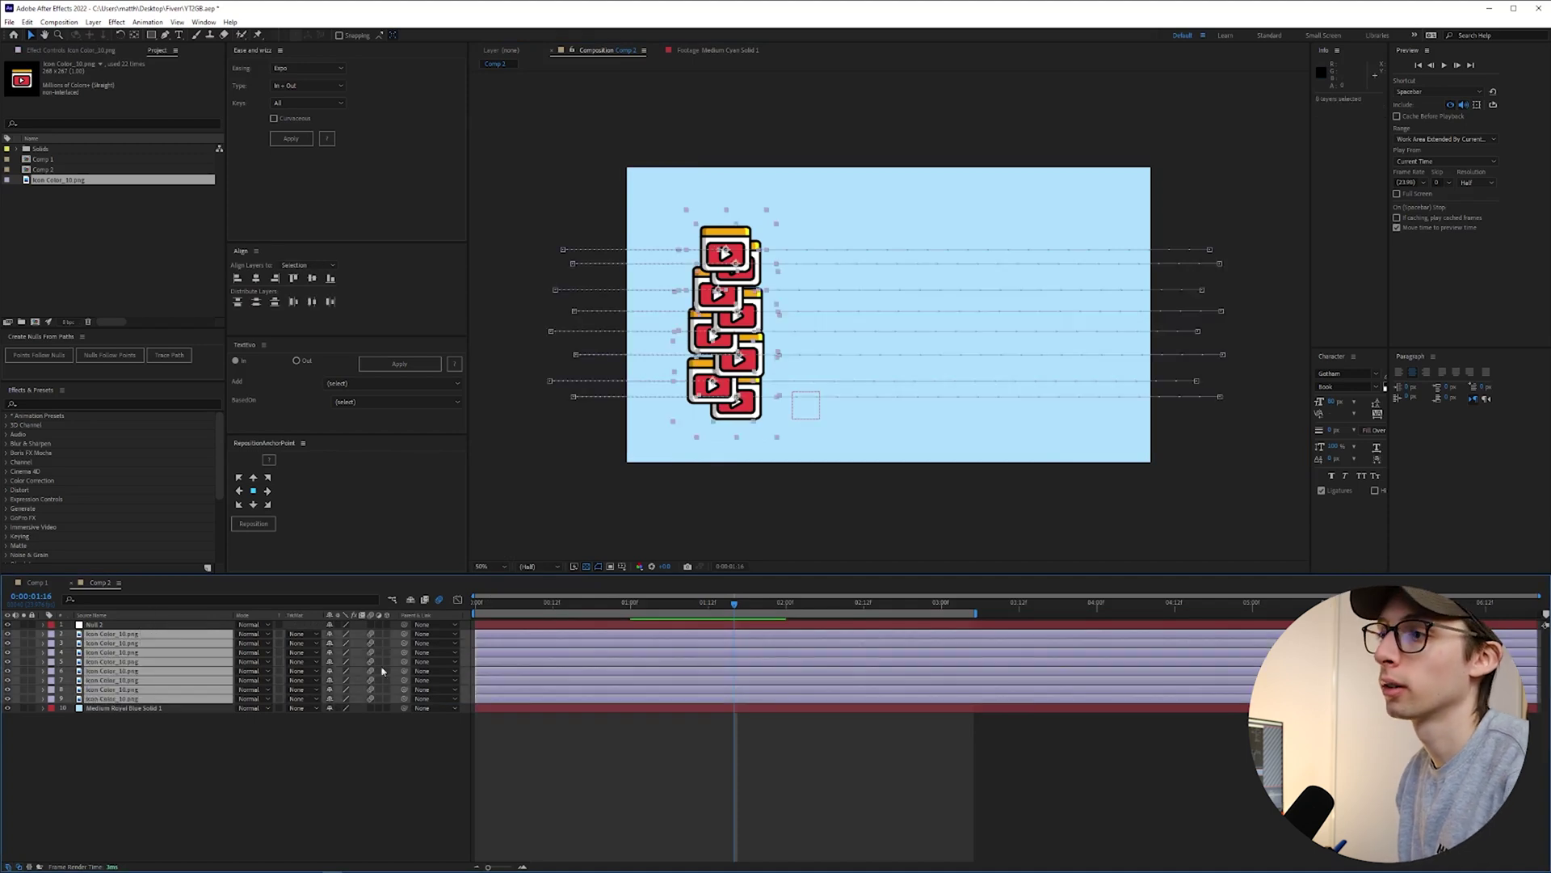
click(425, 641)
click(436, 653)
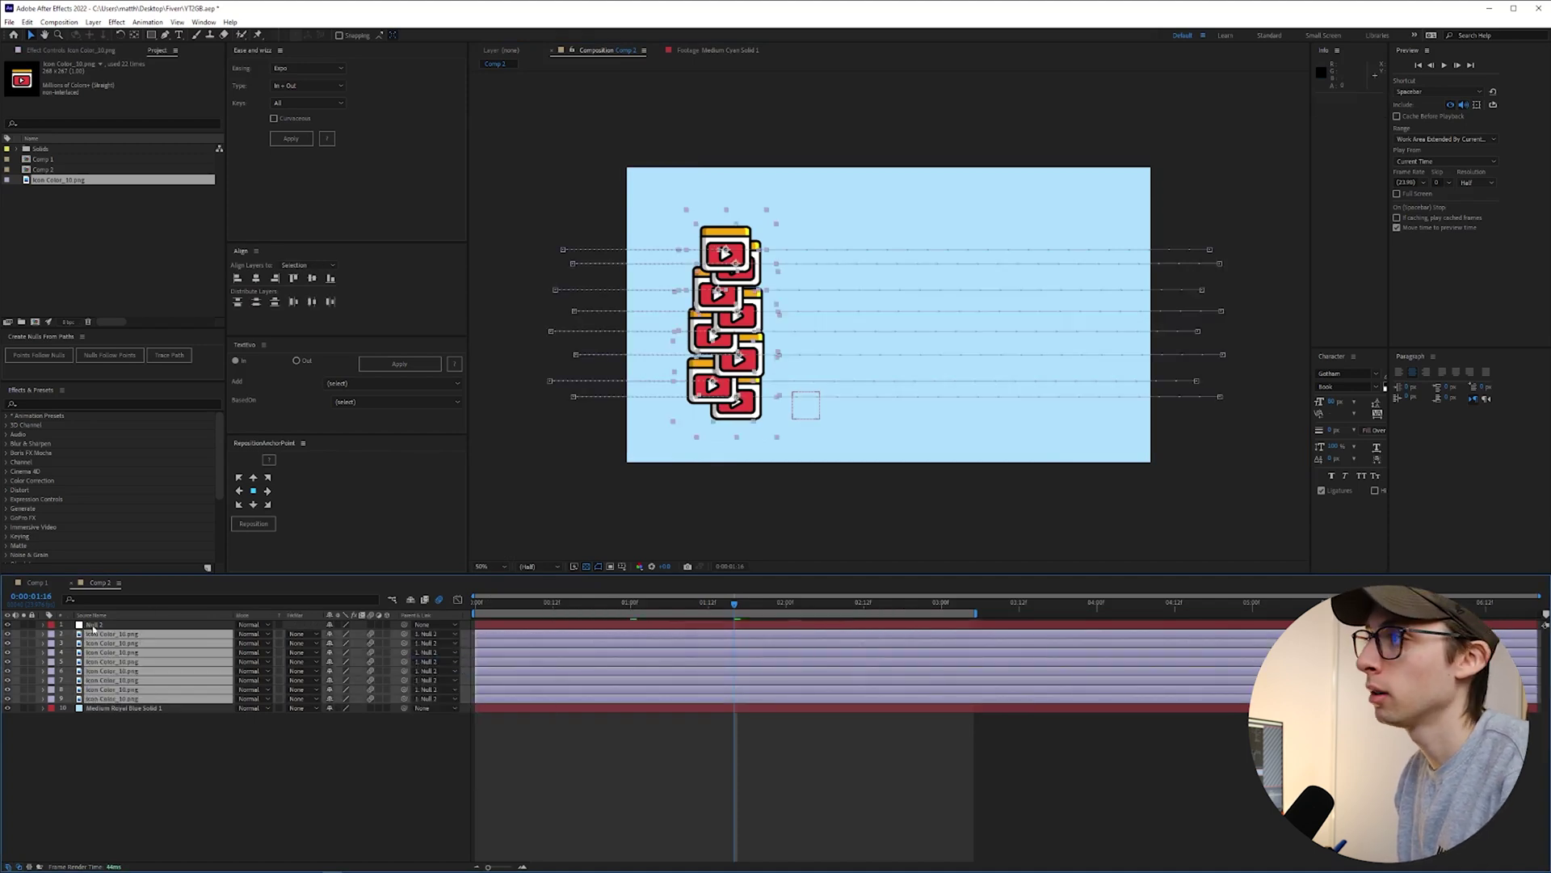
click(93, 628)
mouse_move(808, 408)
mouse_down()
mouse_move(833, 422)
mouse_move(793, 390)
mouse_move(814, 395)
mouse_up()
key(space)
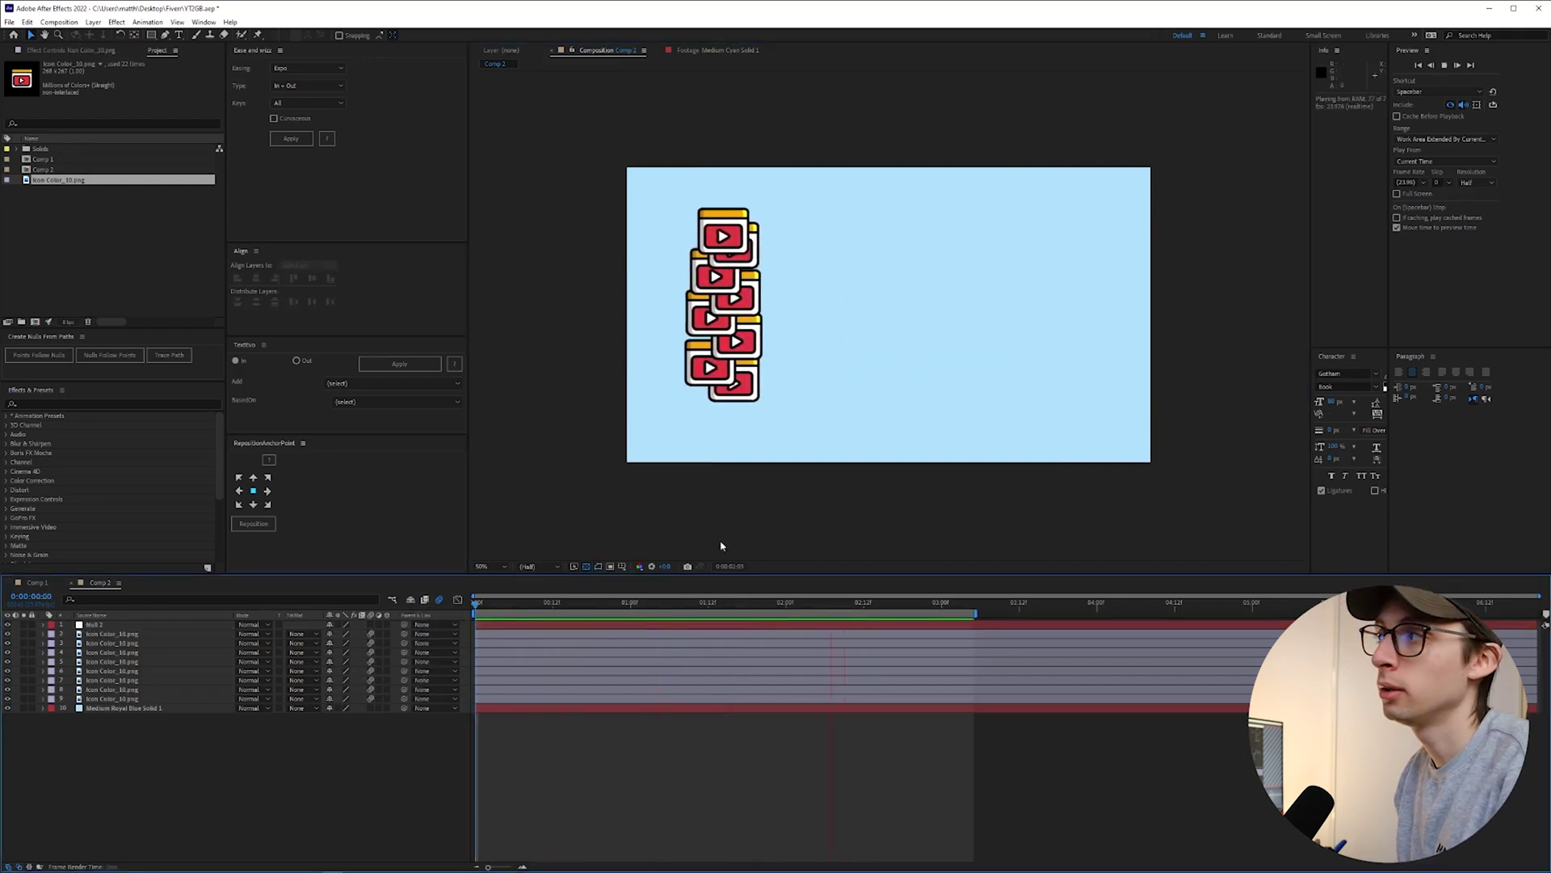
click(113, 633)
shift+click(139, 699)
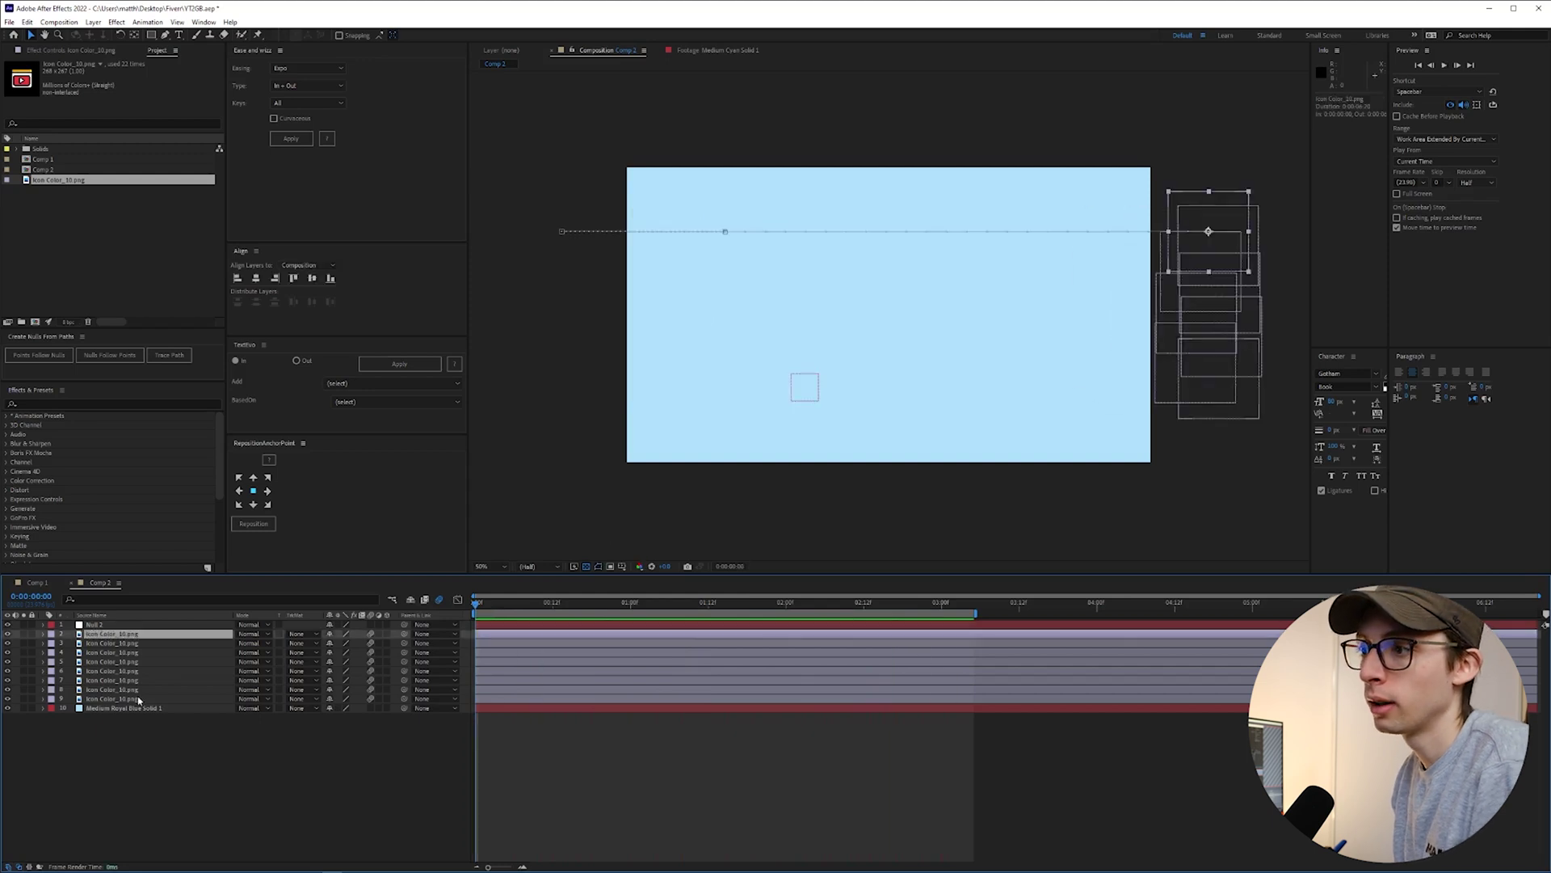
- Reveal the icons' Position keyframes, delay layer 3 by about a frame, and preview
shift+click(139, 699)
key(u)
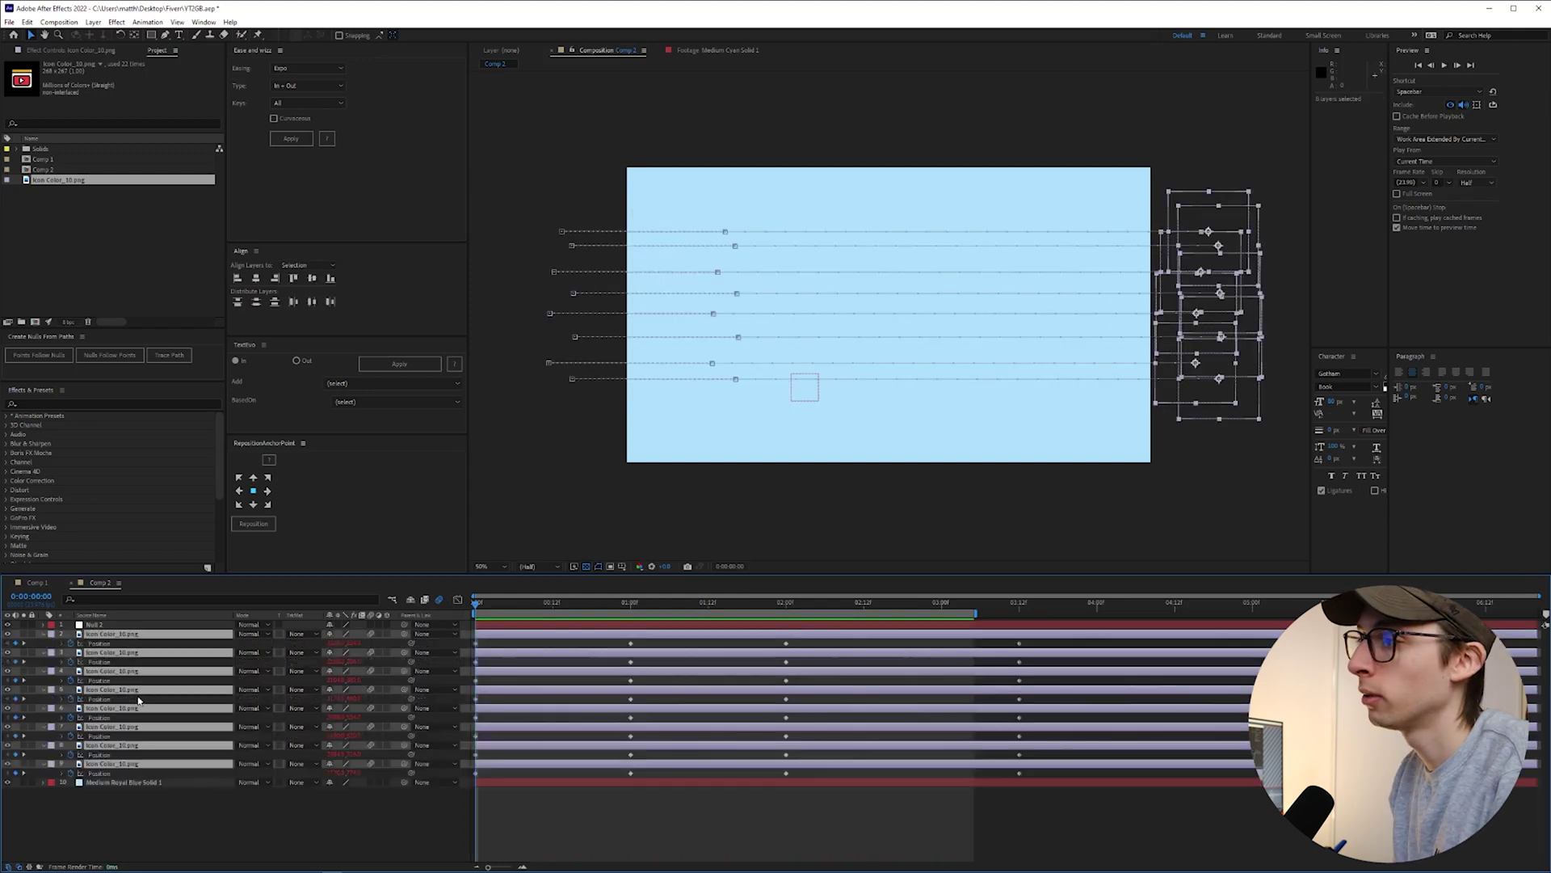
click(602, 789)
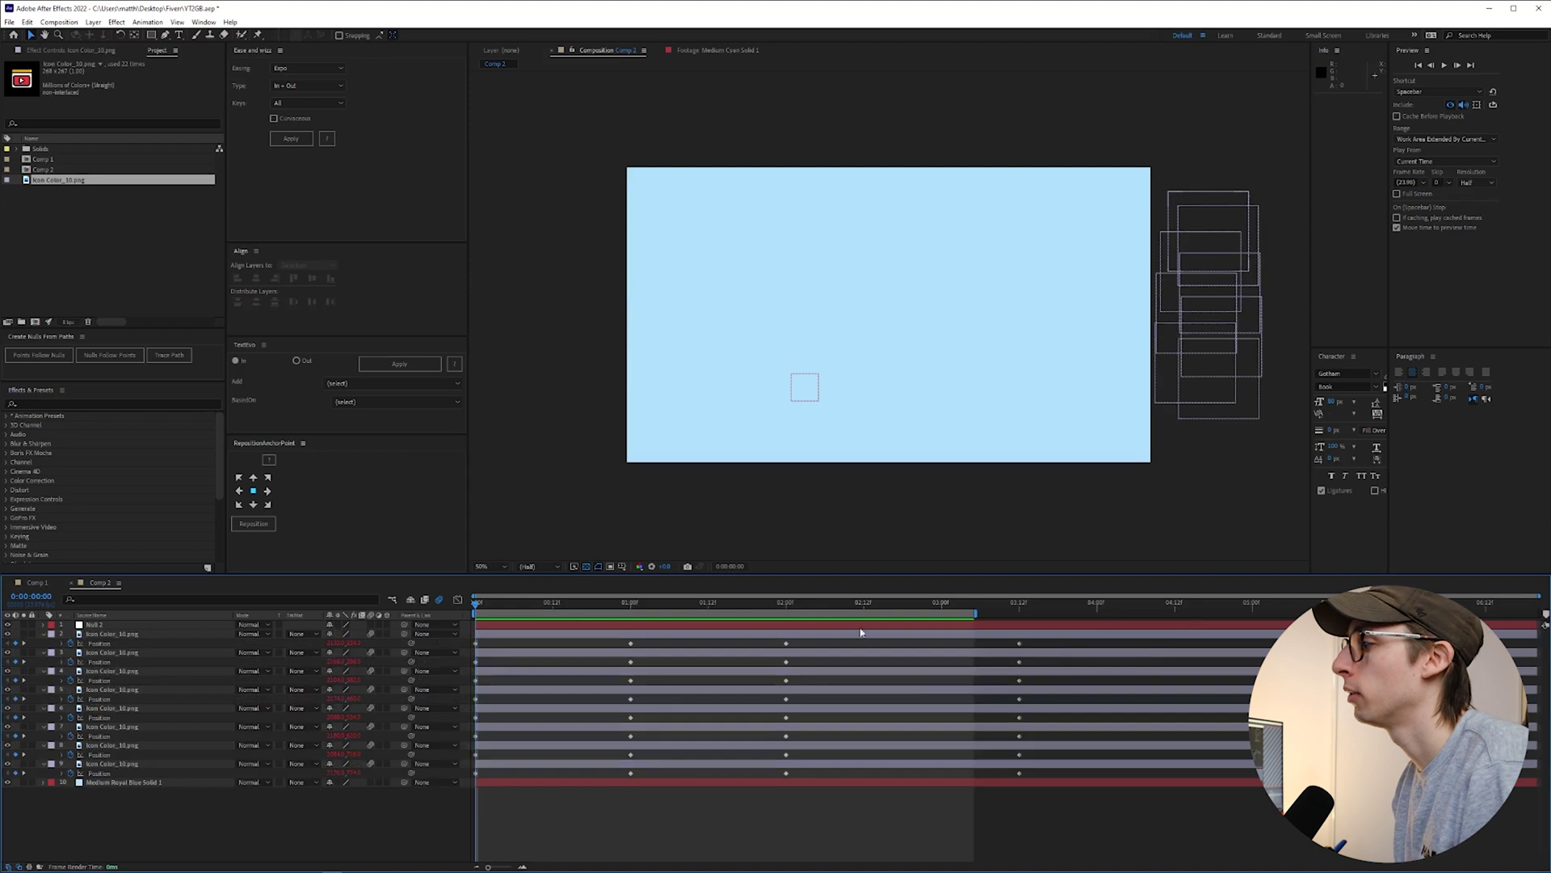
drag(501, 653, 547, 774)
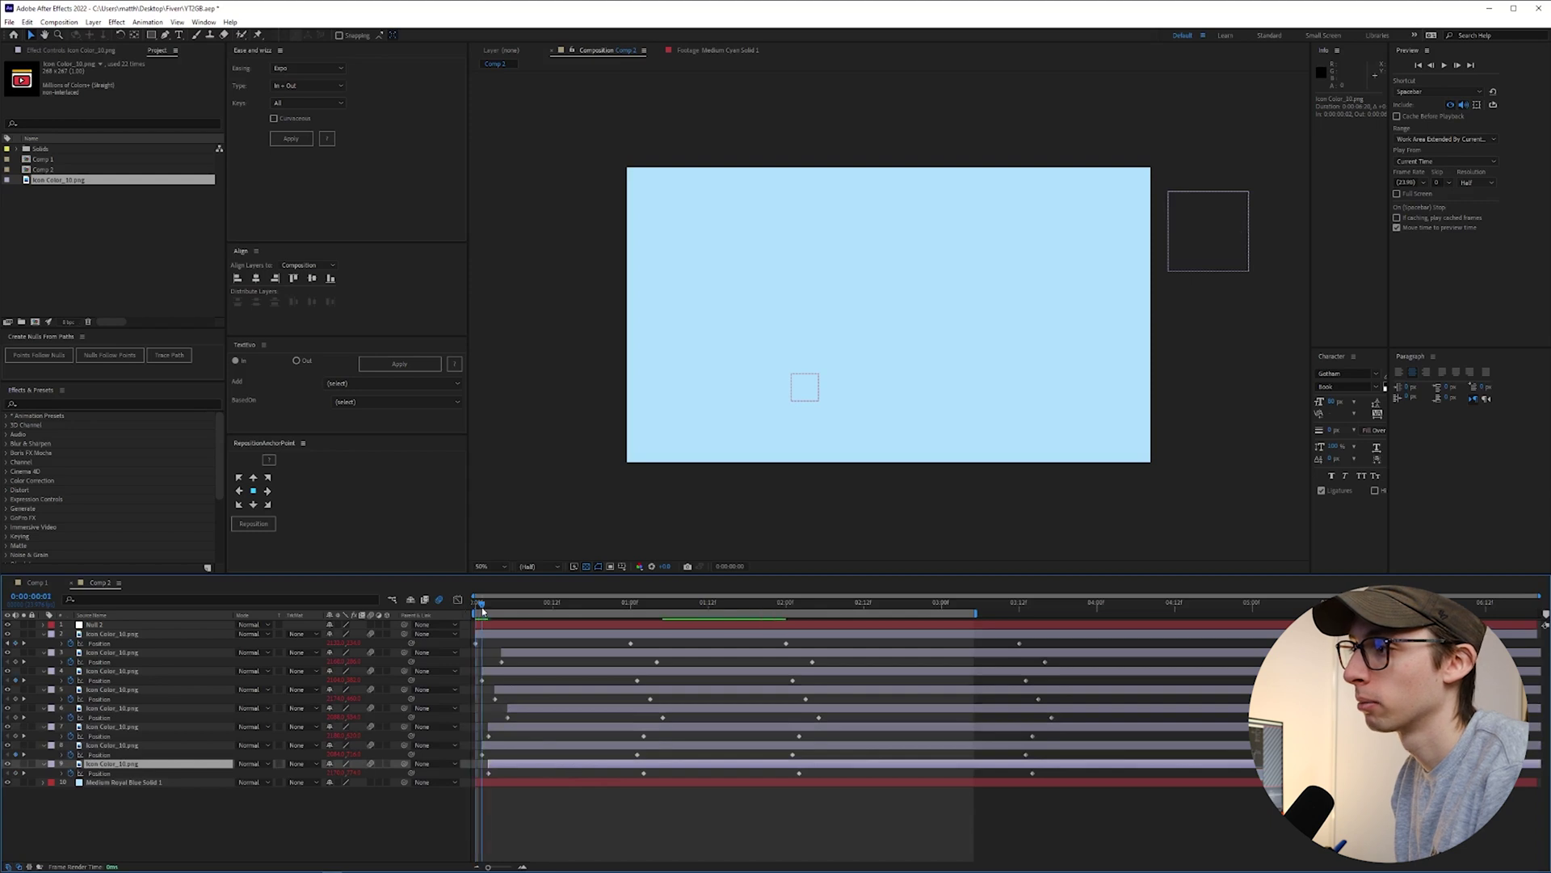
key(space)
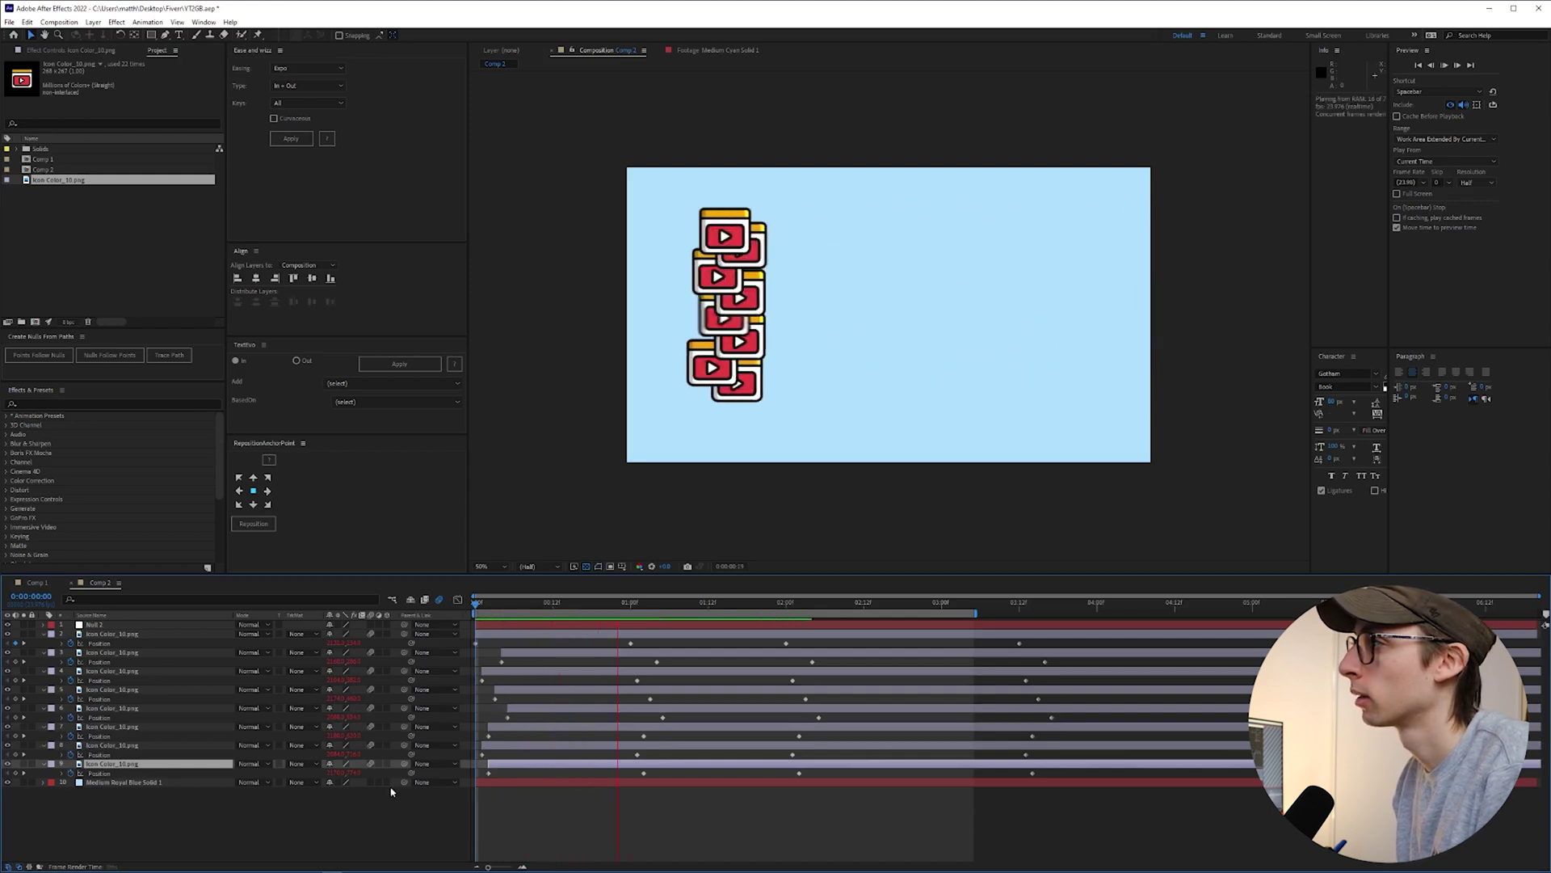
- Start layers 9, 5 and 6 slightly earlier in the zoomed timeline, then preview
drag(517, 768, 510, 769)
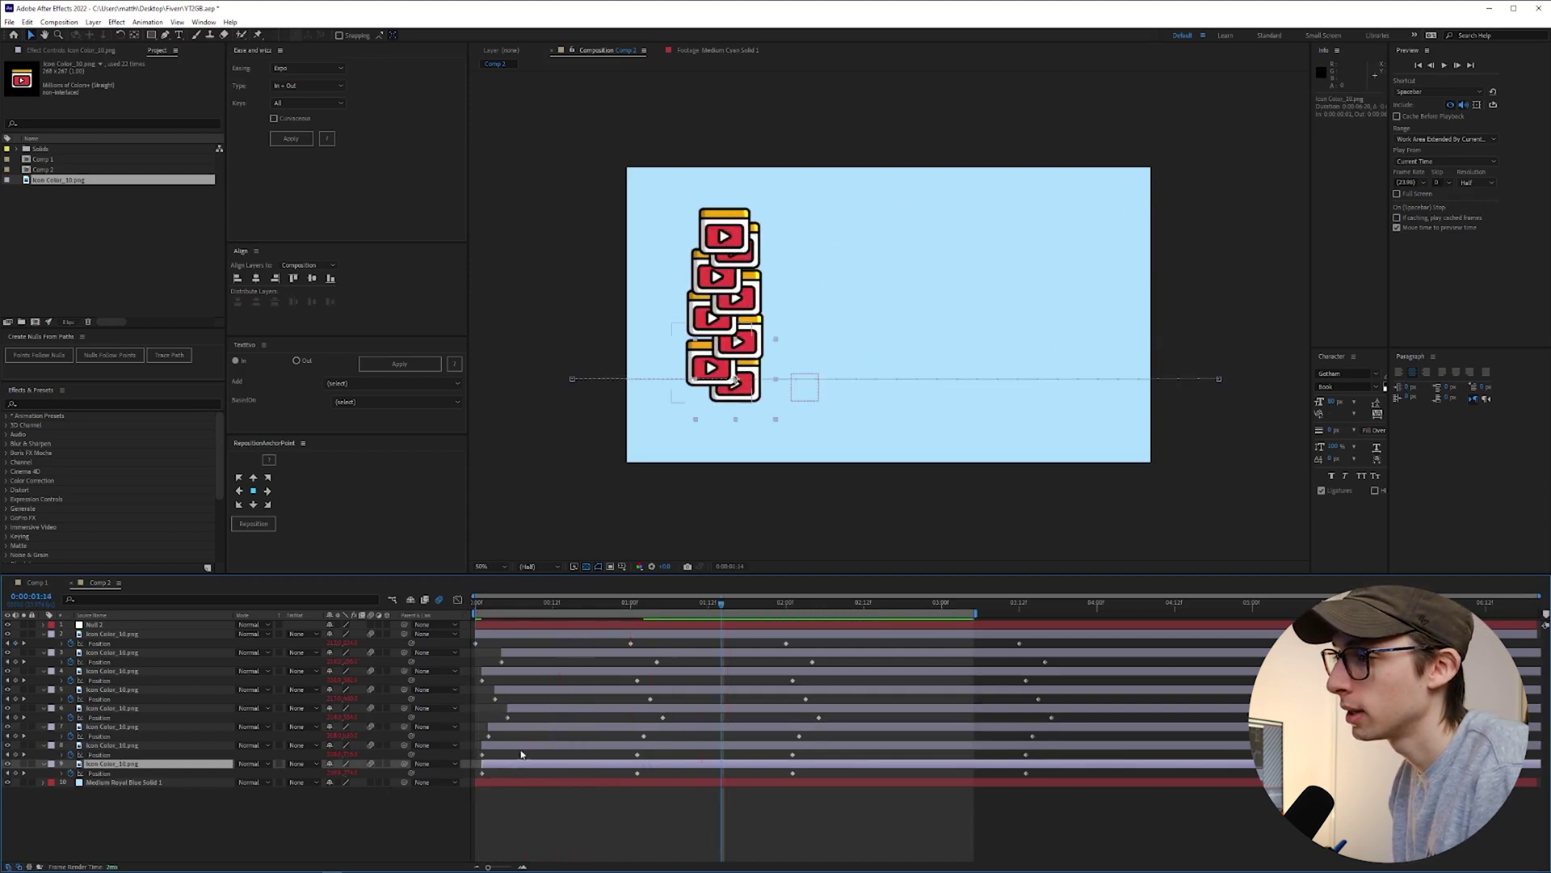
click(476, 602)
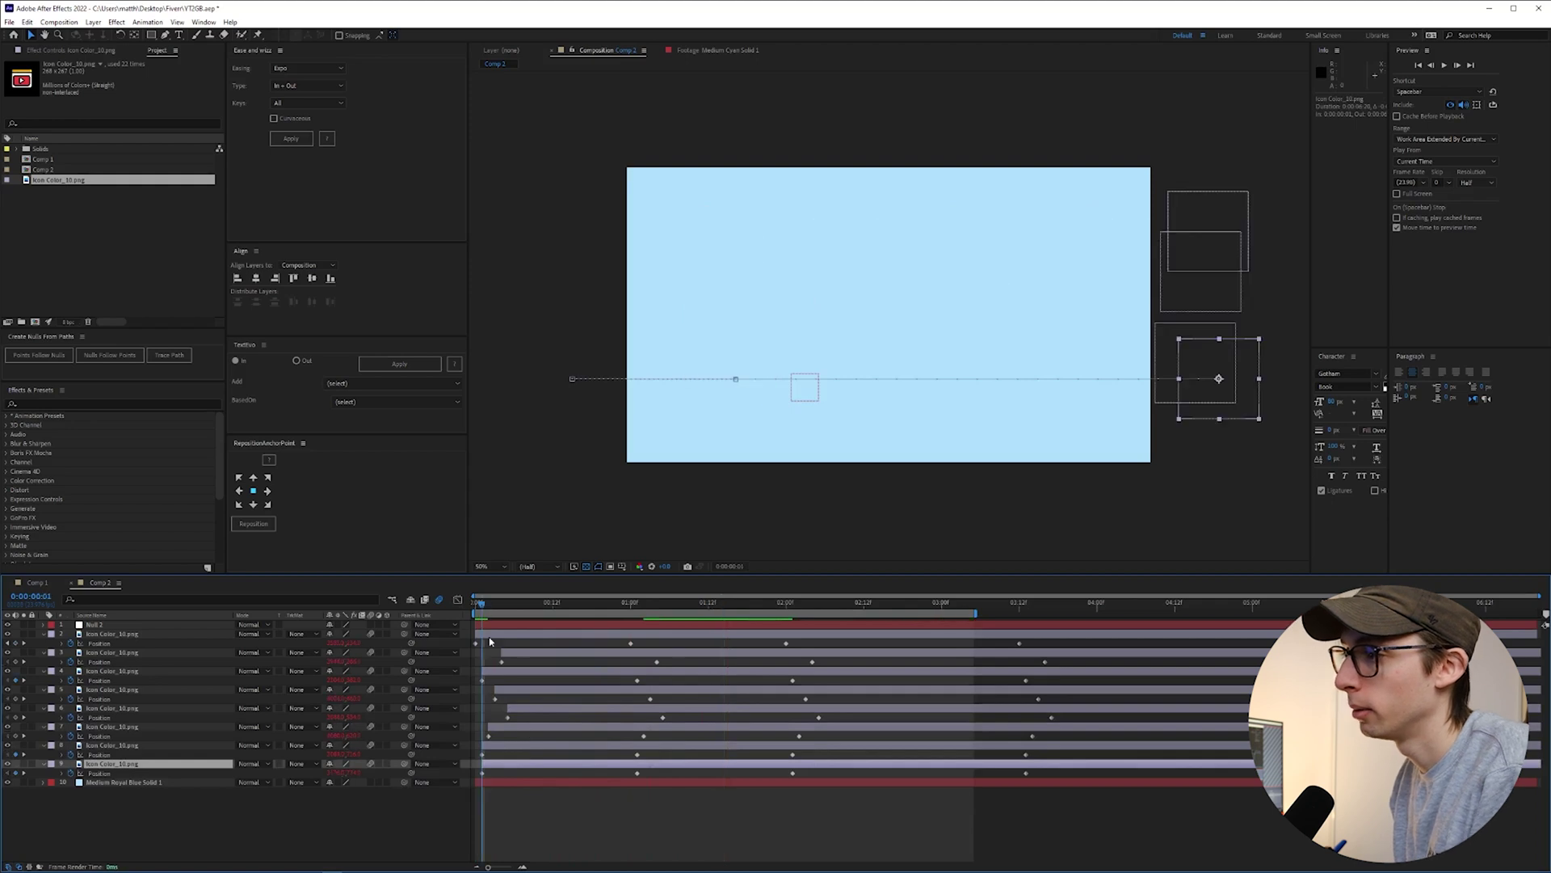
click(523, 867)
drag(618, 866, 613, 865)
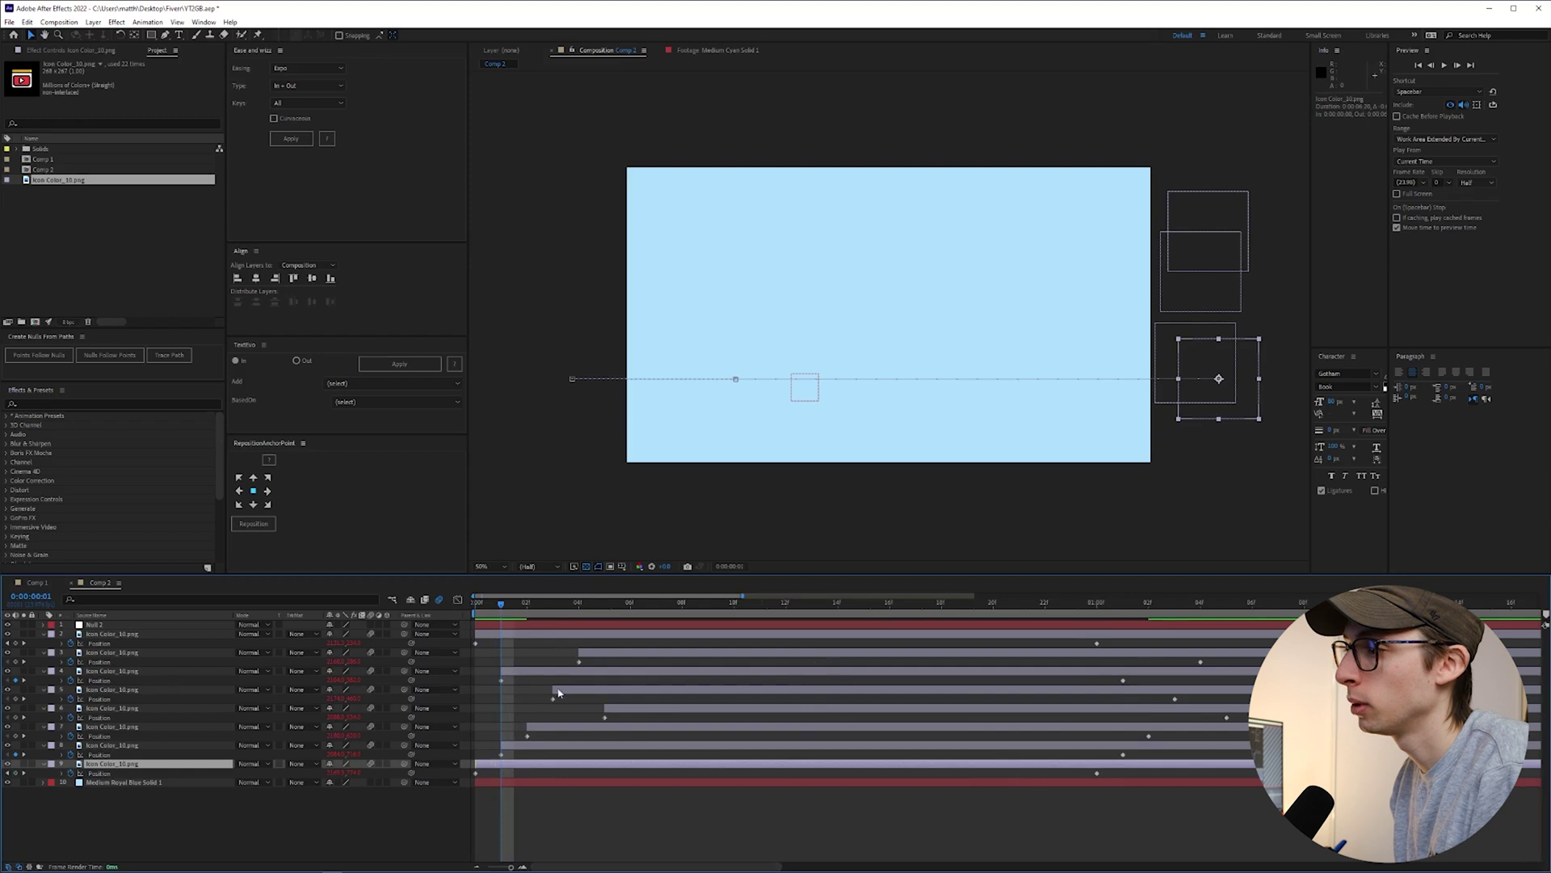
drag(558, 692, 514, 704)
key(F2)
key(;)
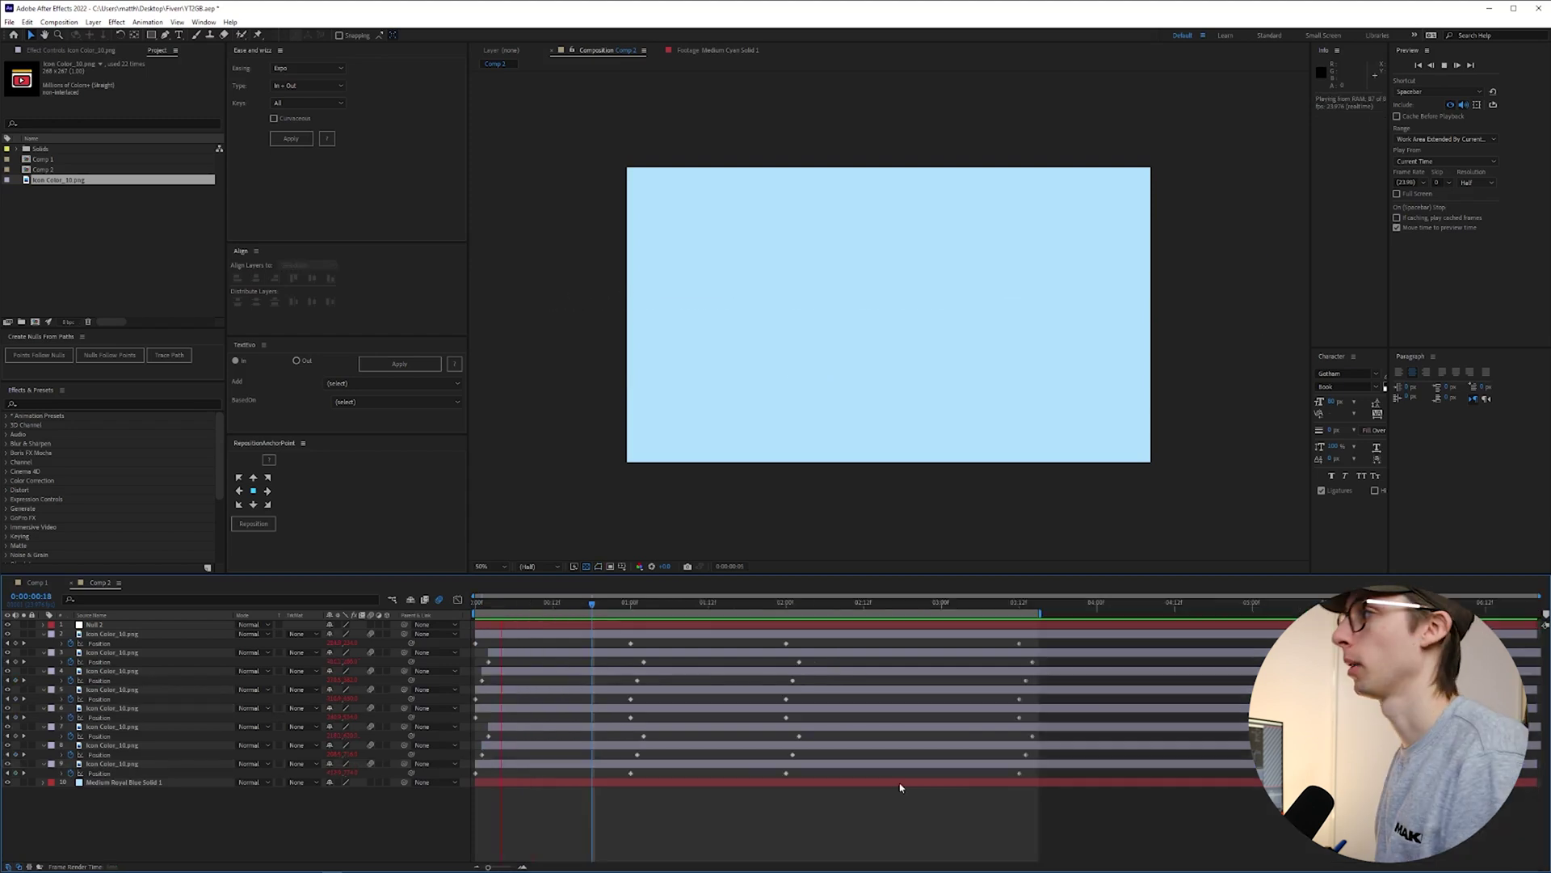
key(space)
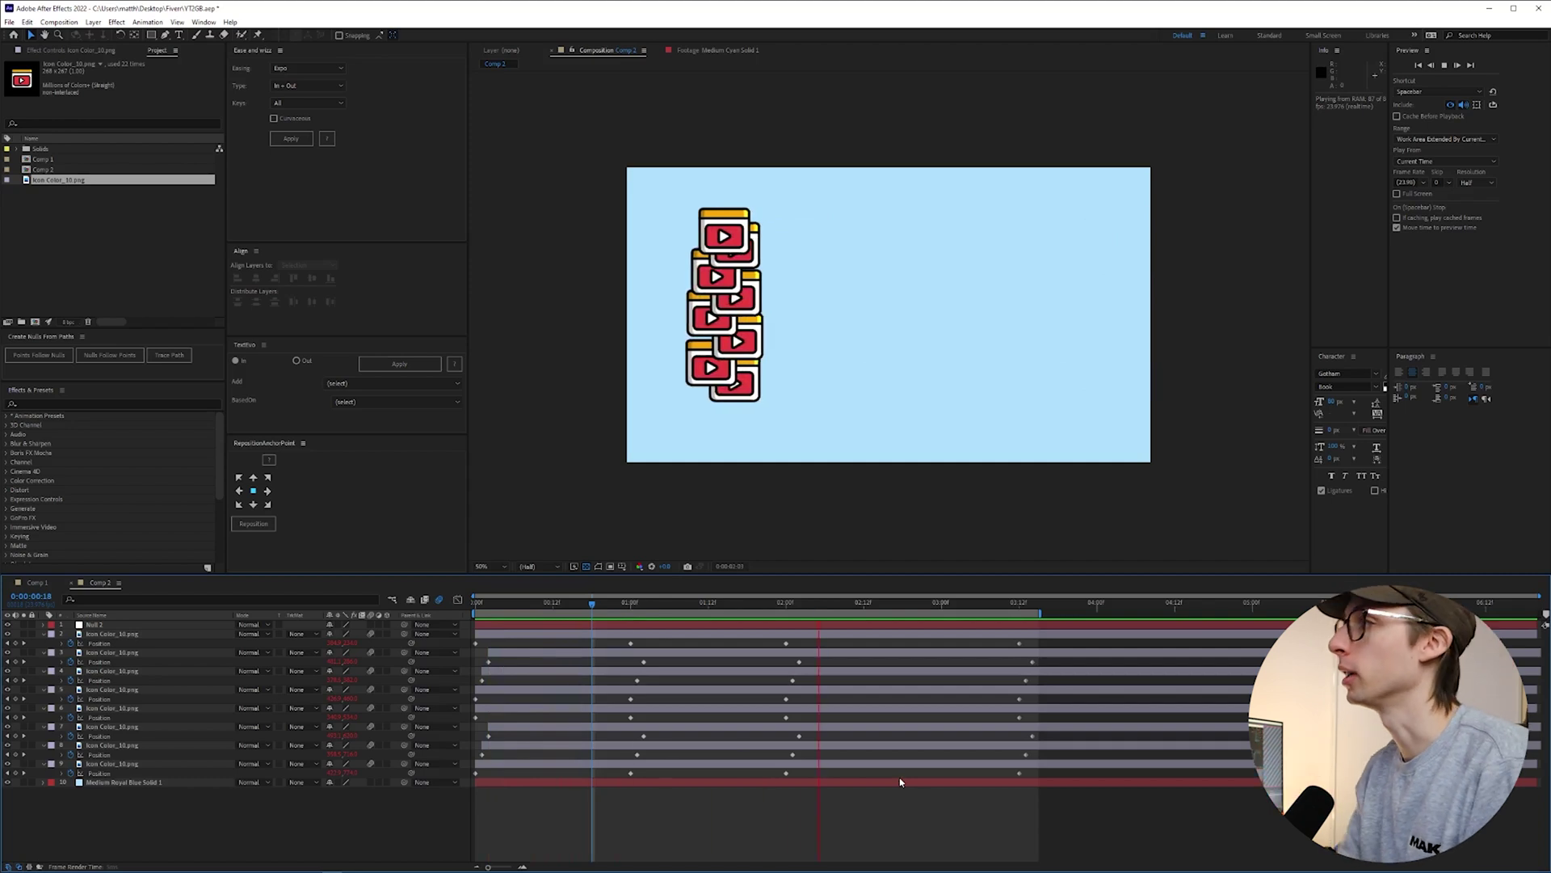
- Stop the preview, hide the Position properties, and select the eight icon layers
key(space)
key(u)
click(114, 634)
shift+click(126, 700)
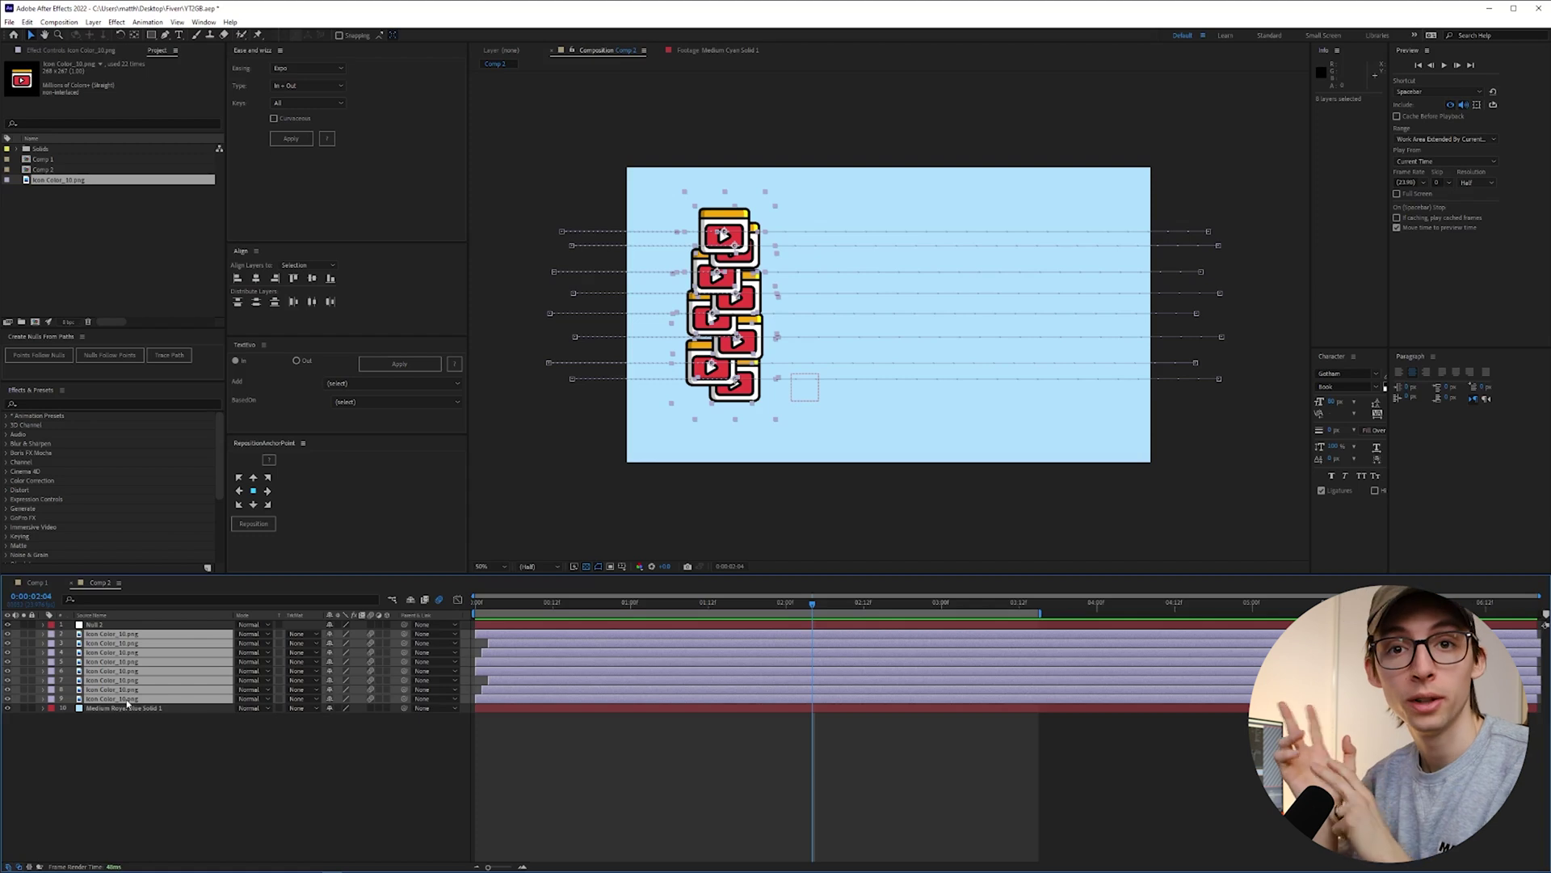
- Duplicate the eight icon layers and move the copies to the top of the stack
click(165, 764)
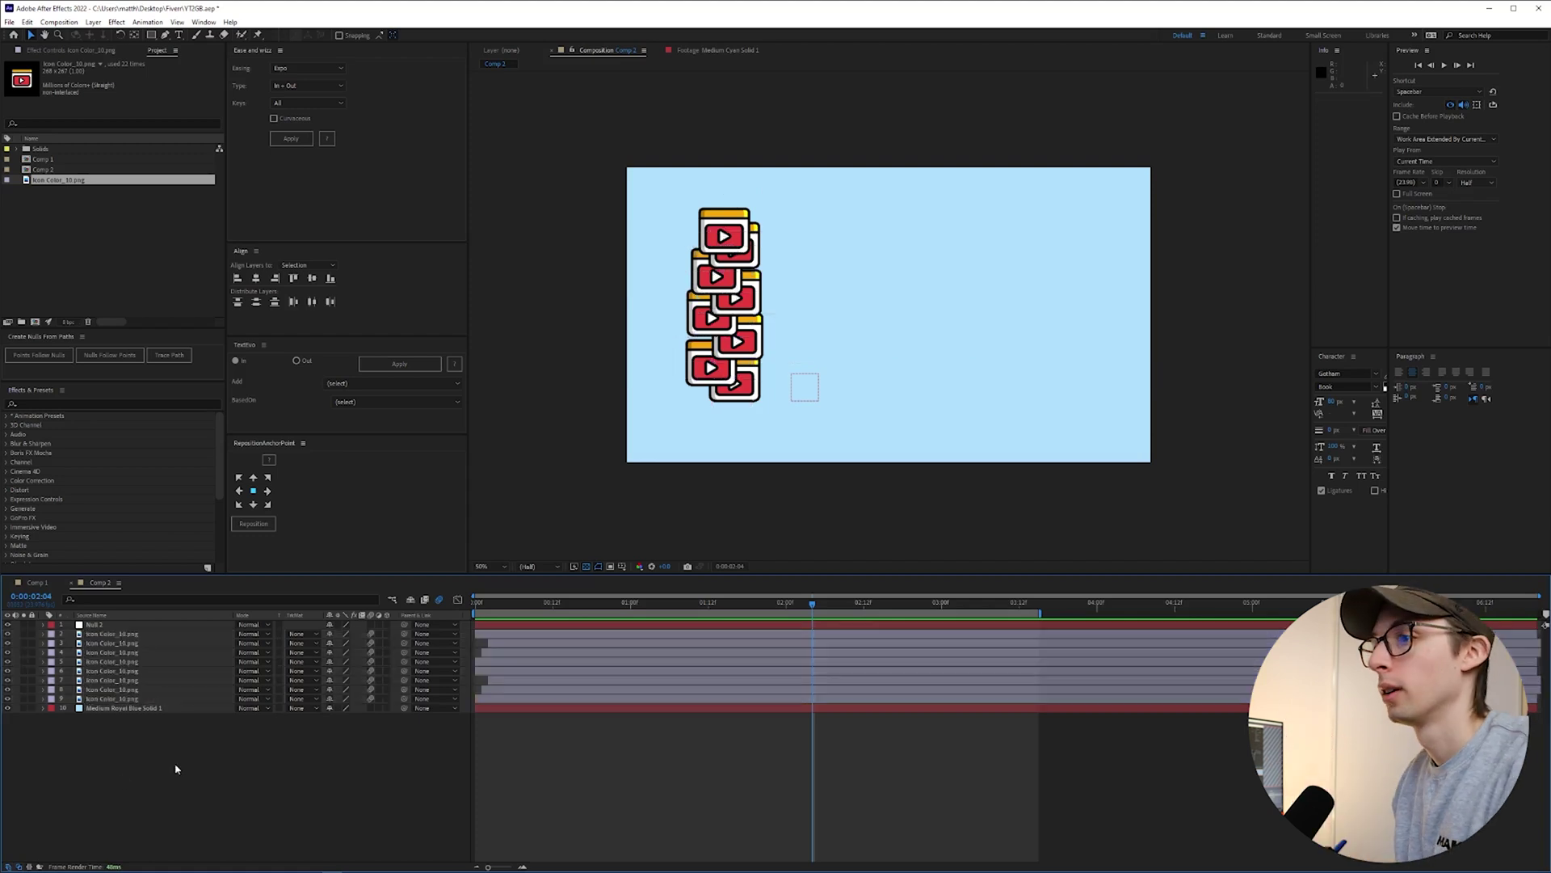
click(121, 699)
shift+click(105, 634)
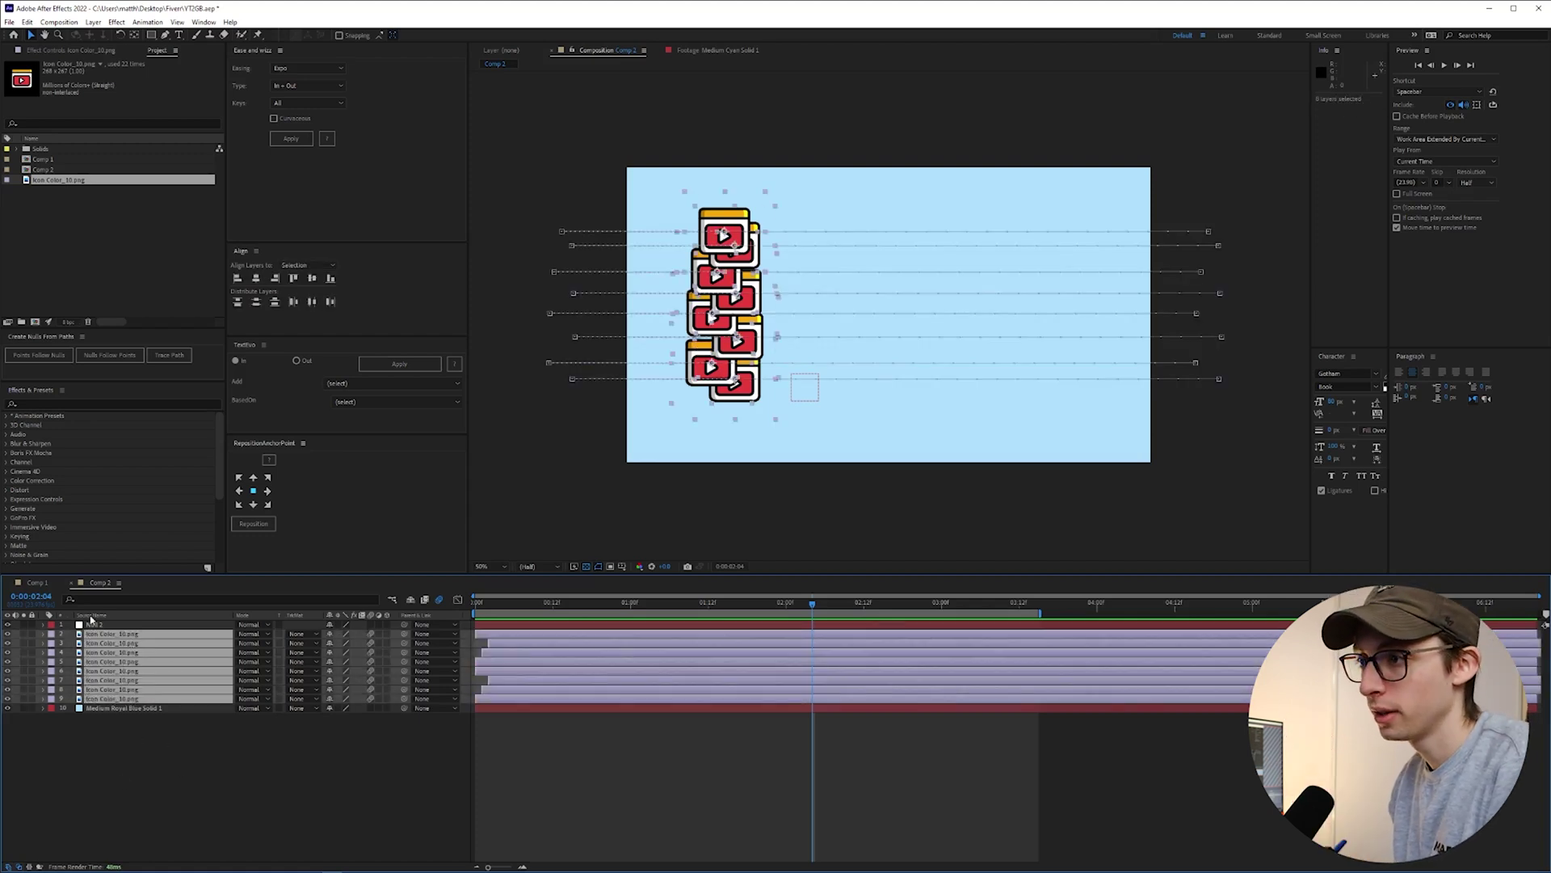
key(ctrl+d)
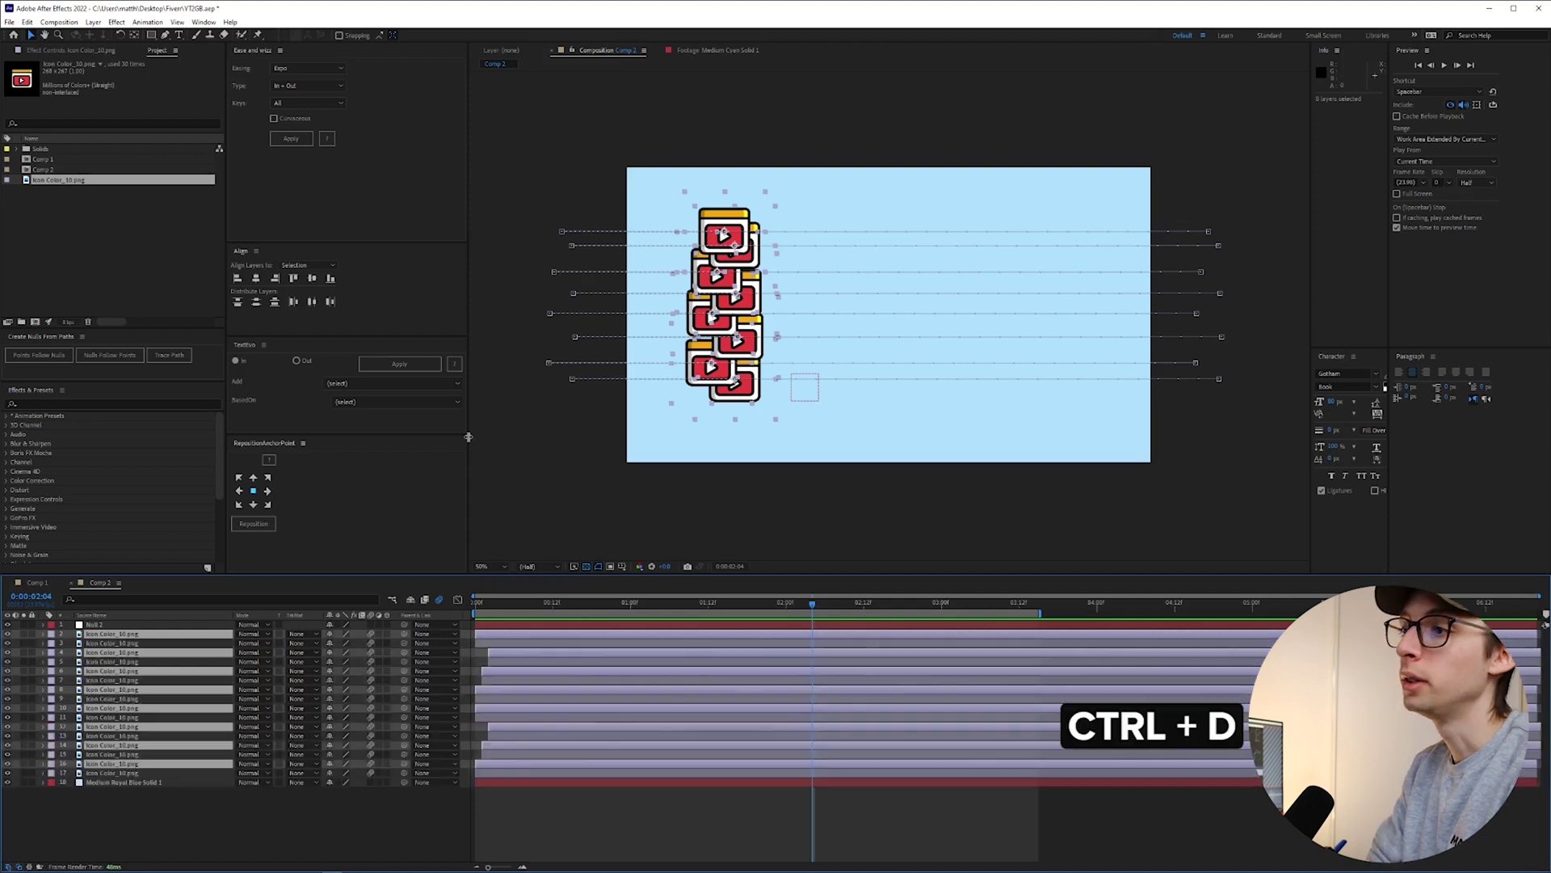
drag(100, 734, 119, 629)
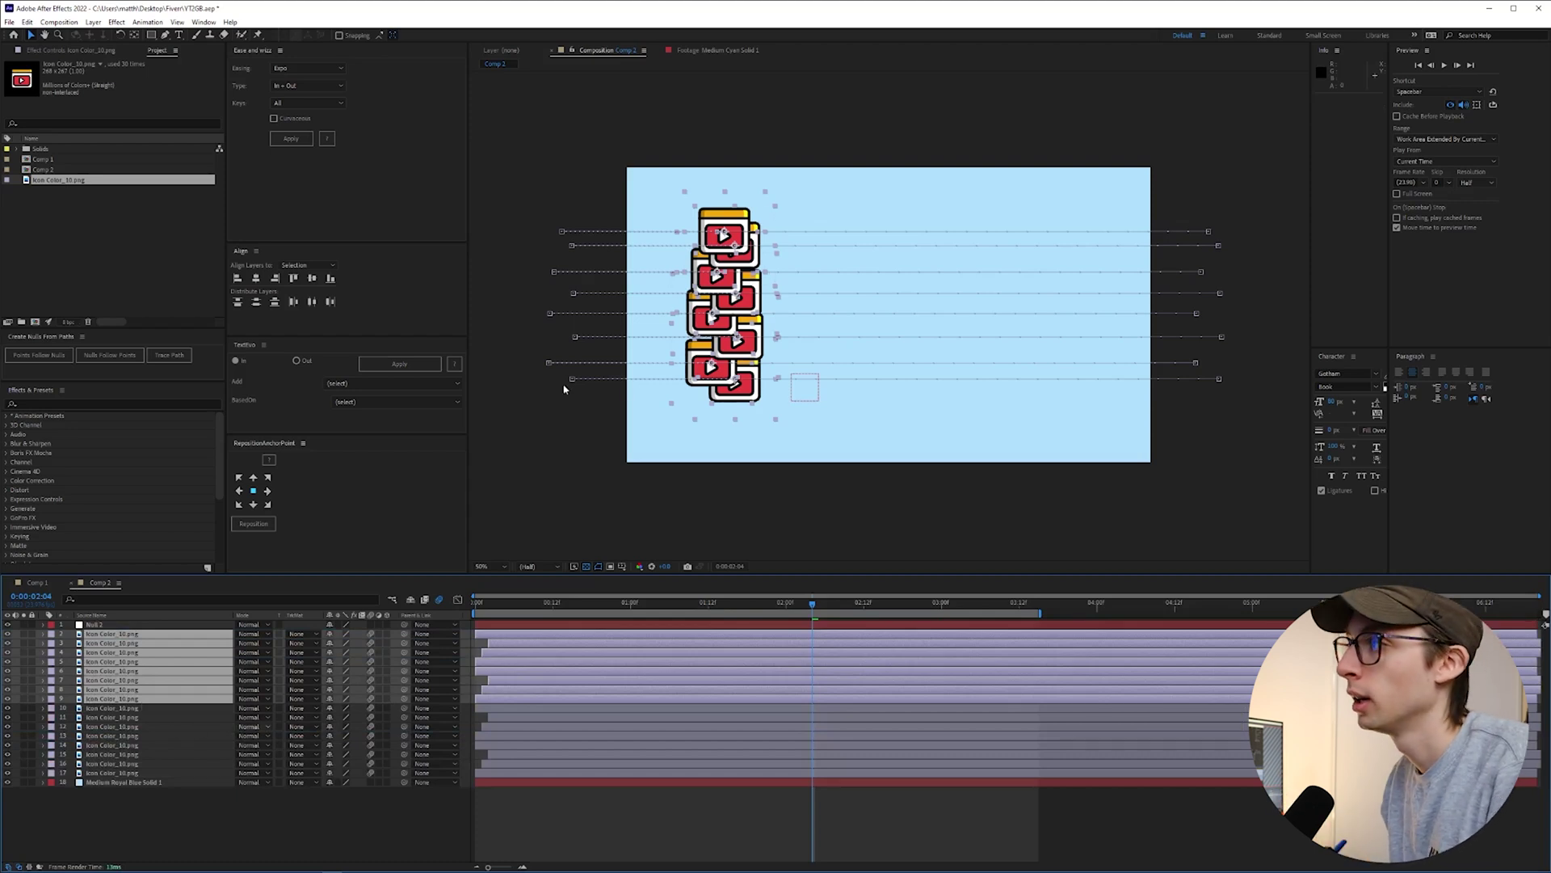
- Delete the copies' opening Position keyframes and scrub through 0:22, 1:08 and 2:08
key(u)
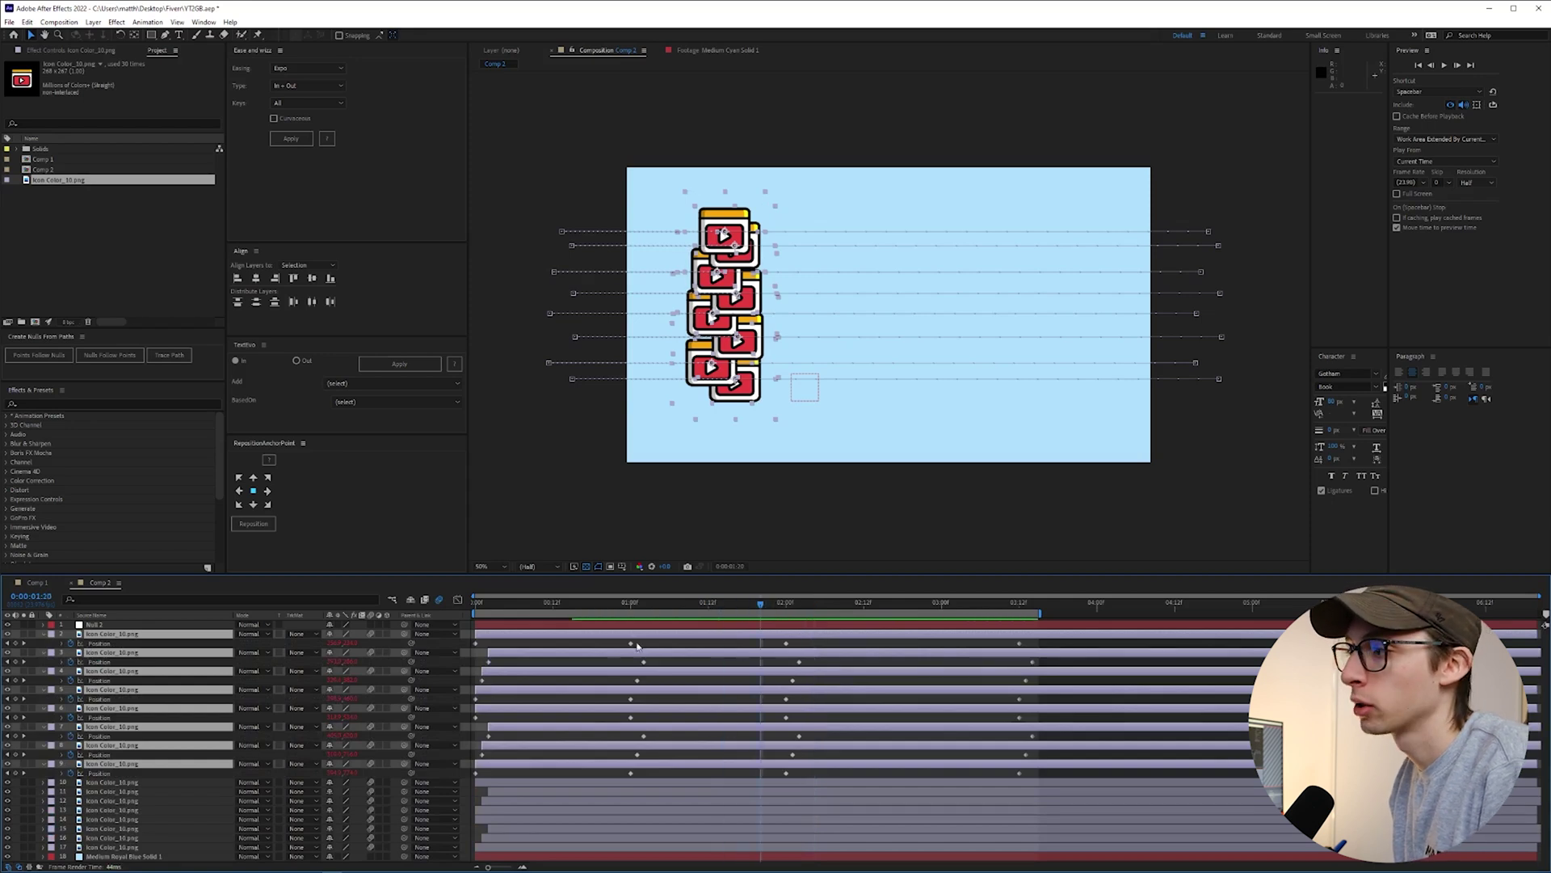
drag(637, 645, 475, 785)
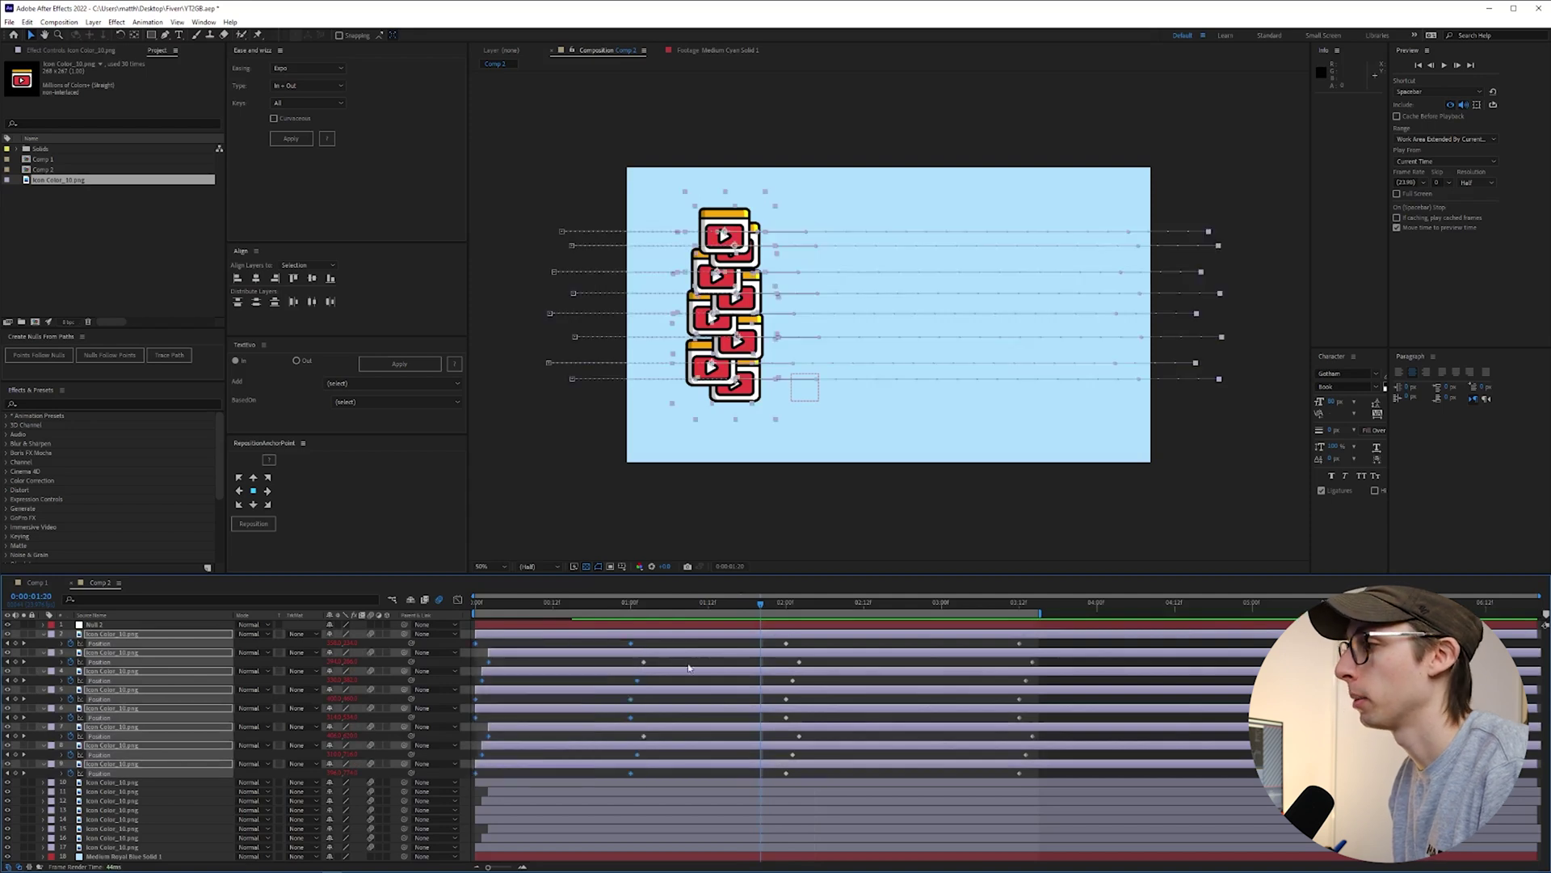
drag(665, 778, 475, 638)
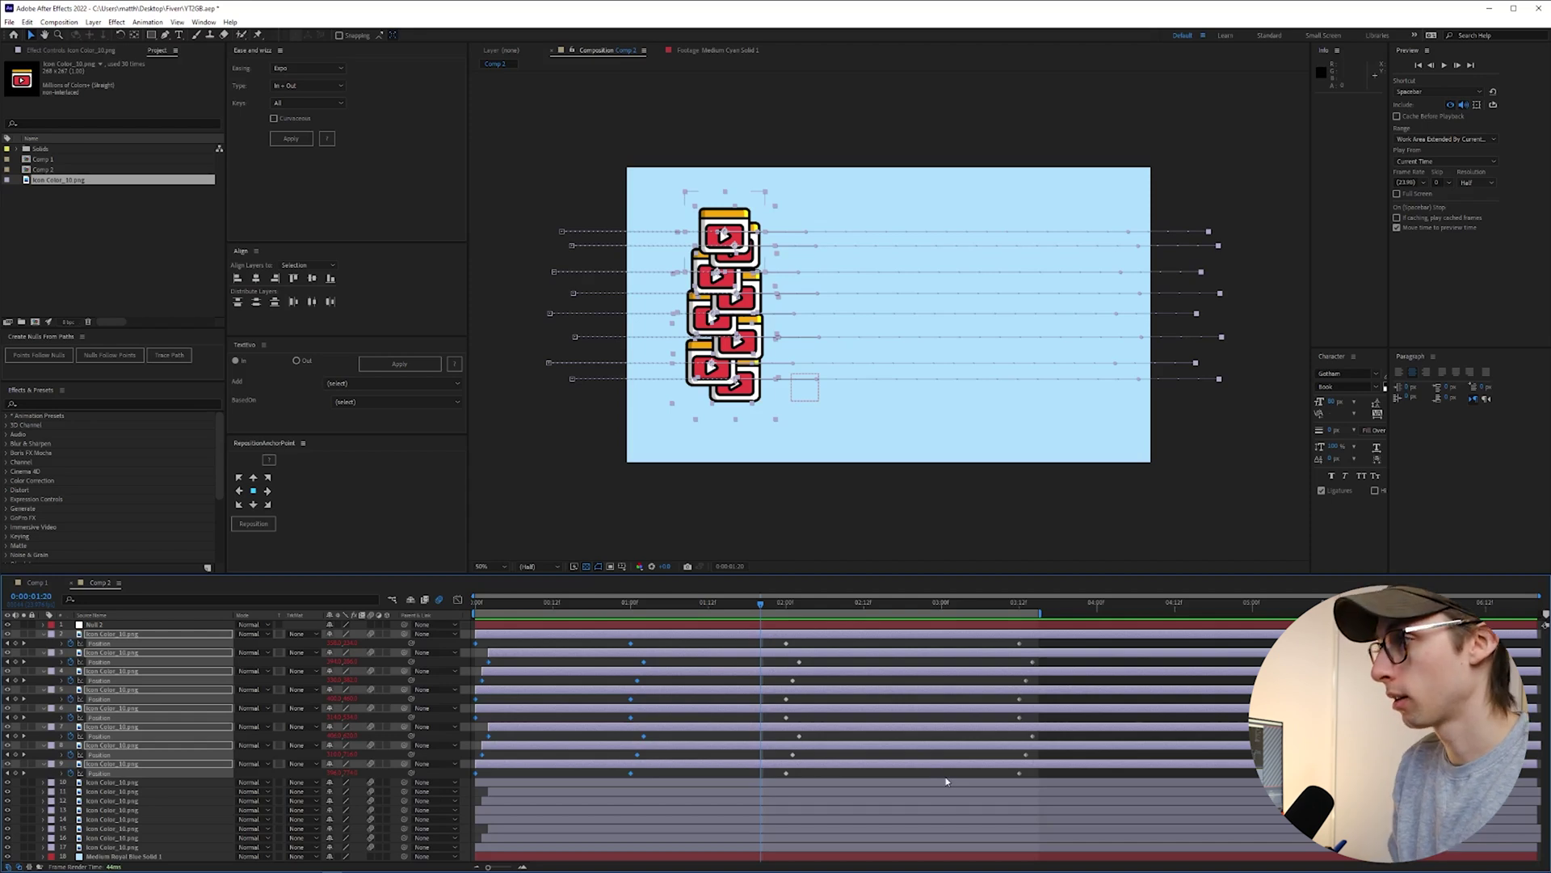
key(Delete)
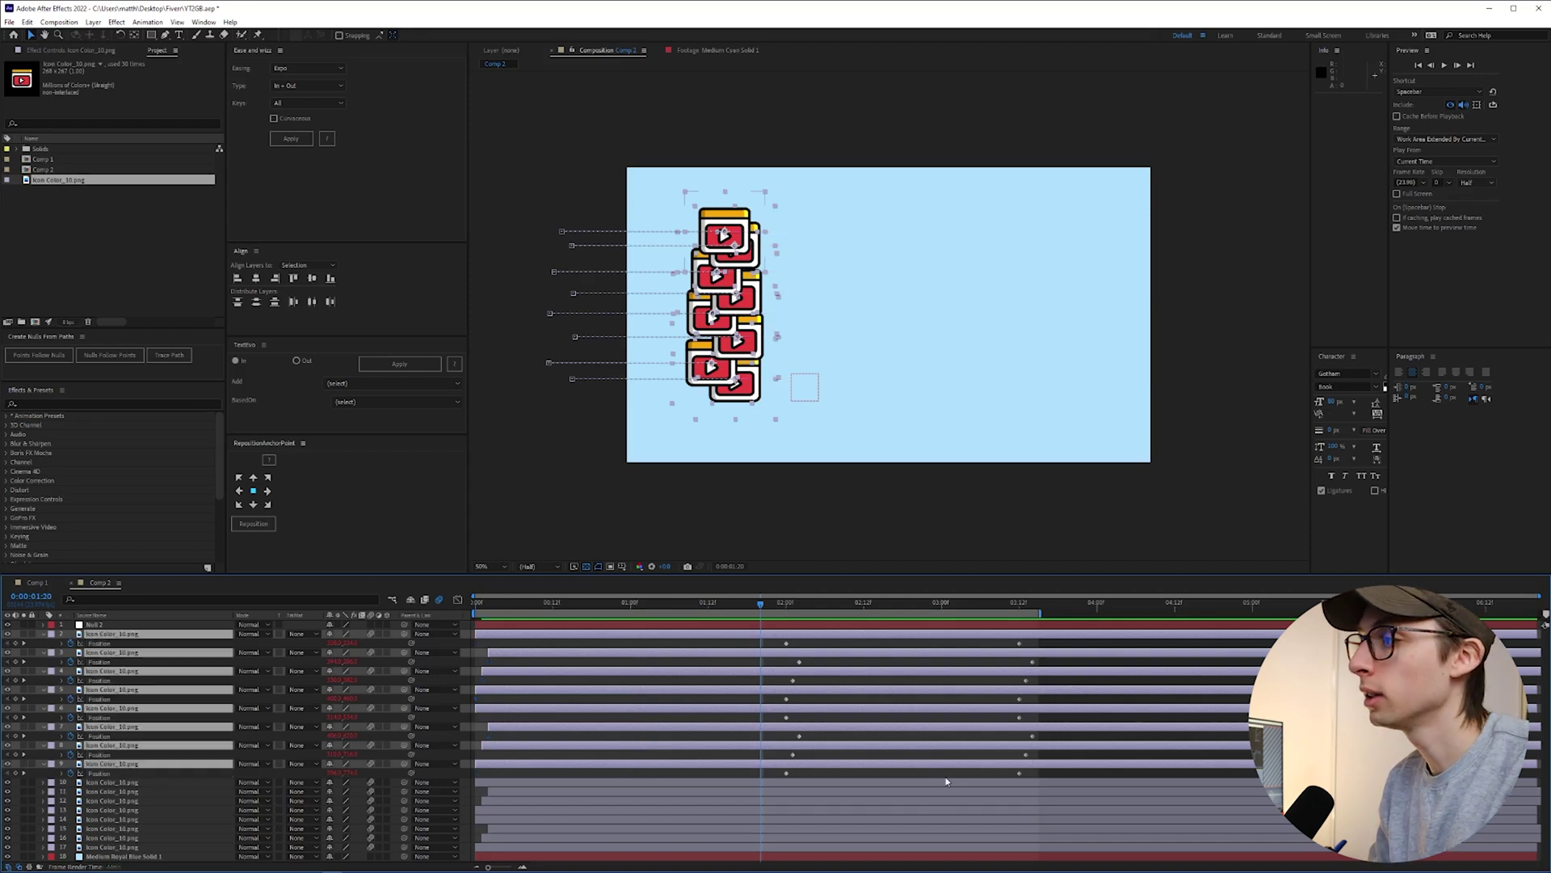
click(619, 605)
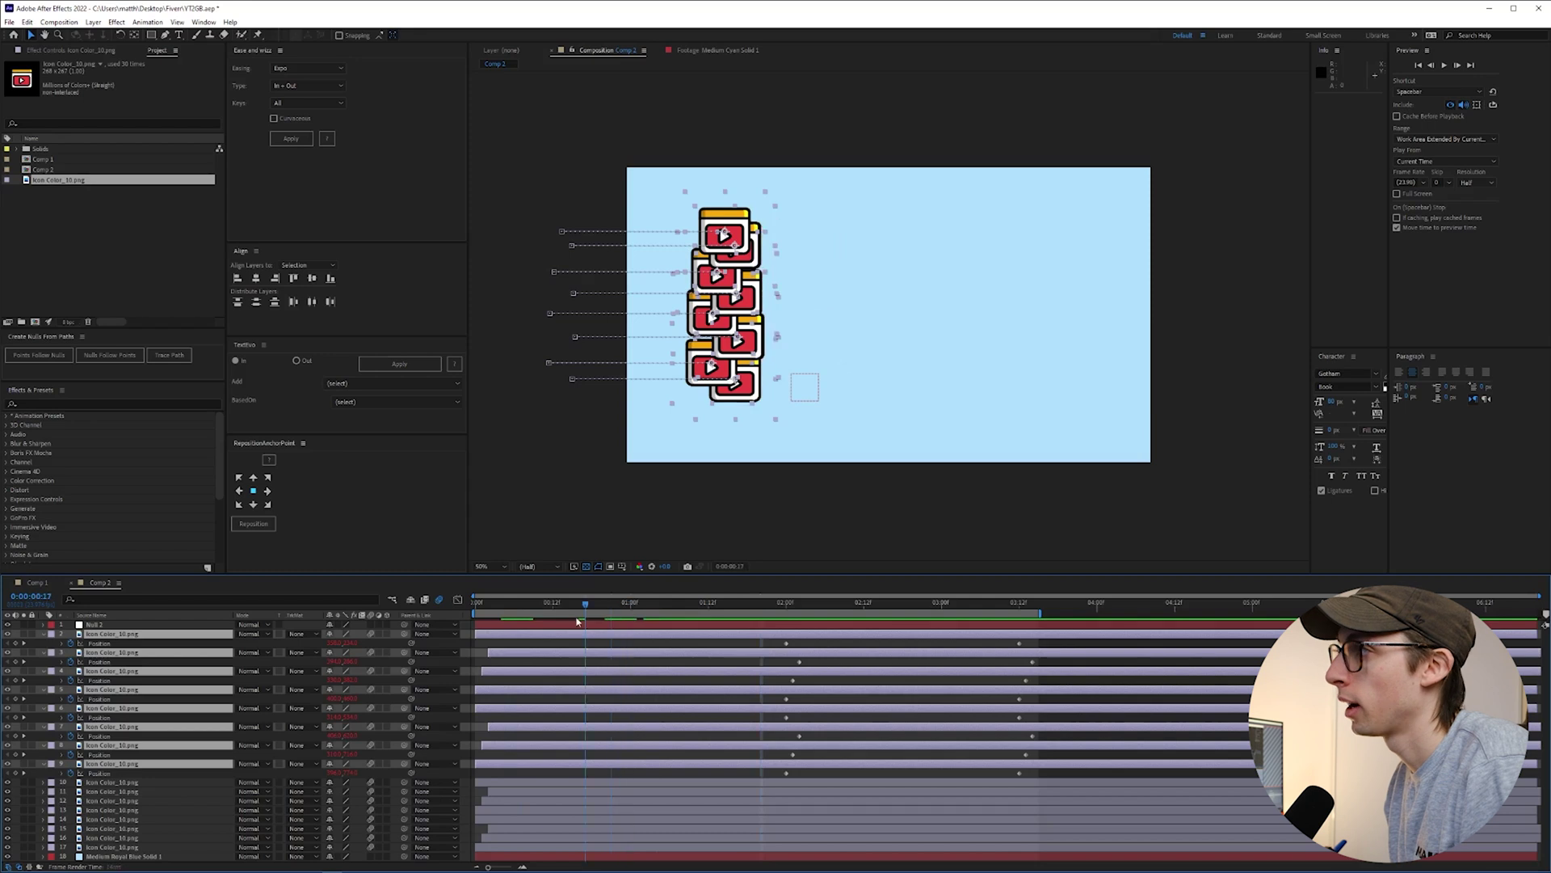
click(683, 615)
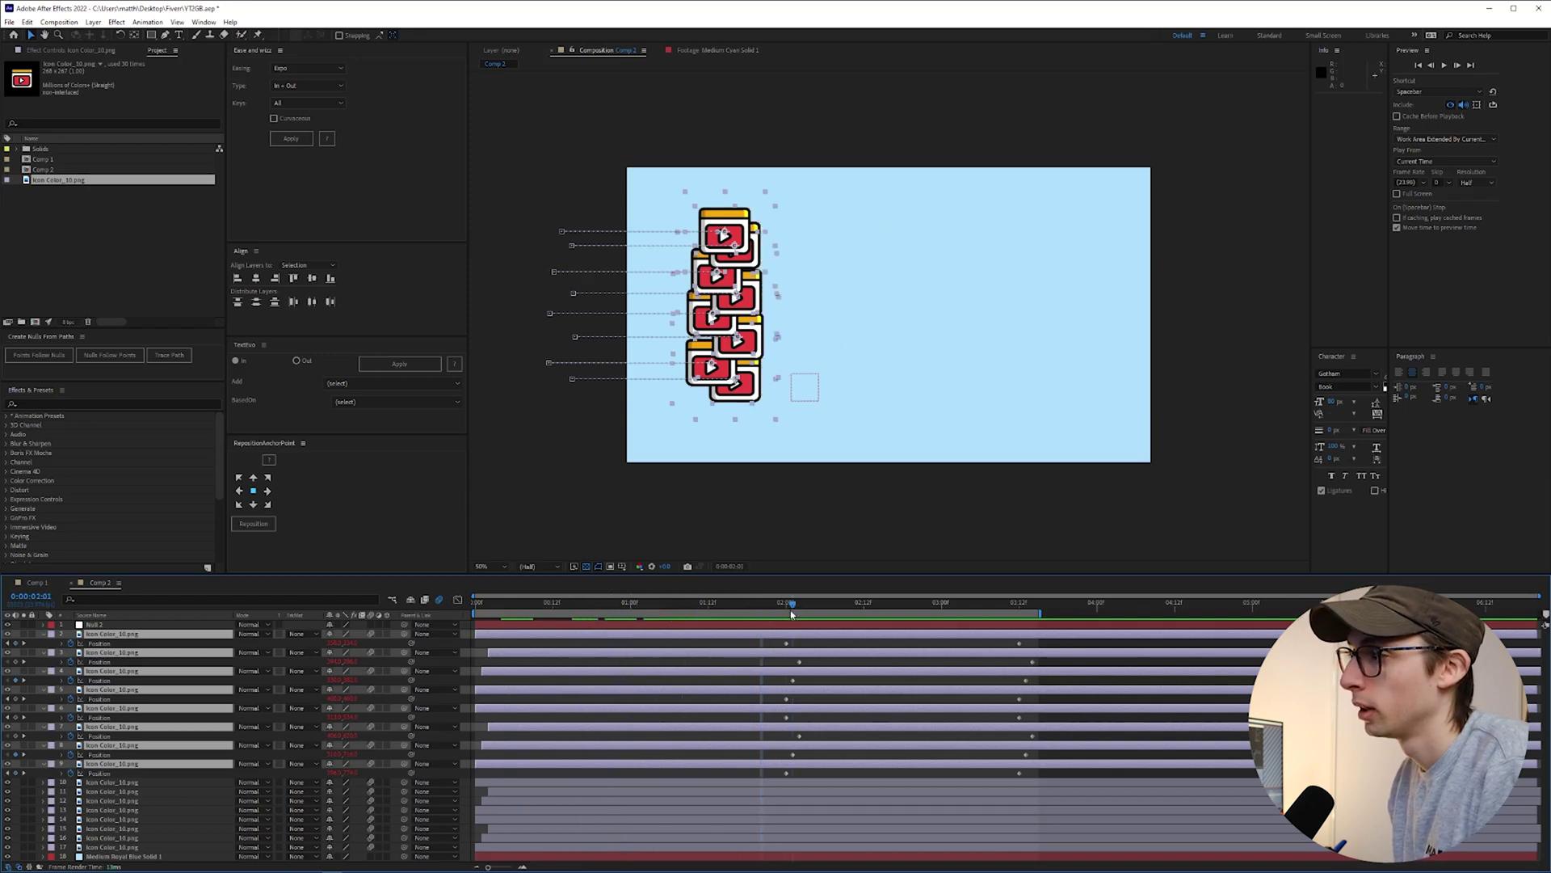
click(754, 650)
key(space)
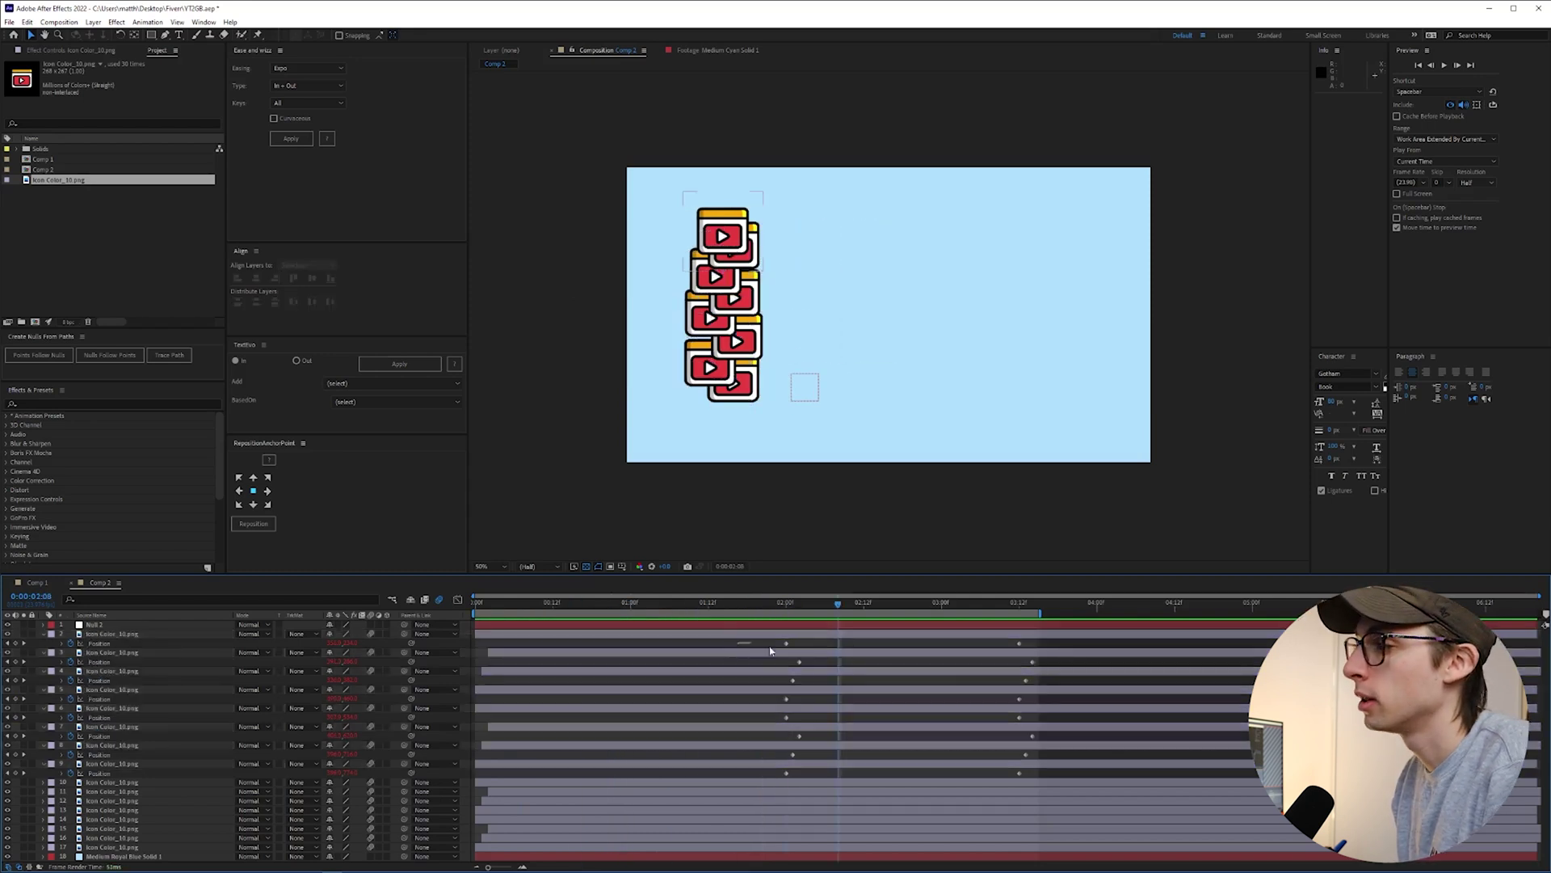
- Align the copies' eight Position keyframes near 2:00 to a single time
drag(770, 651, 816, 778)
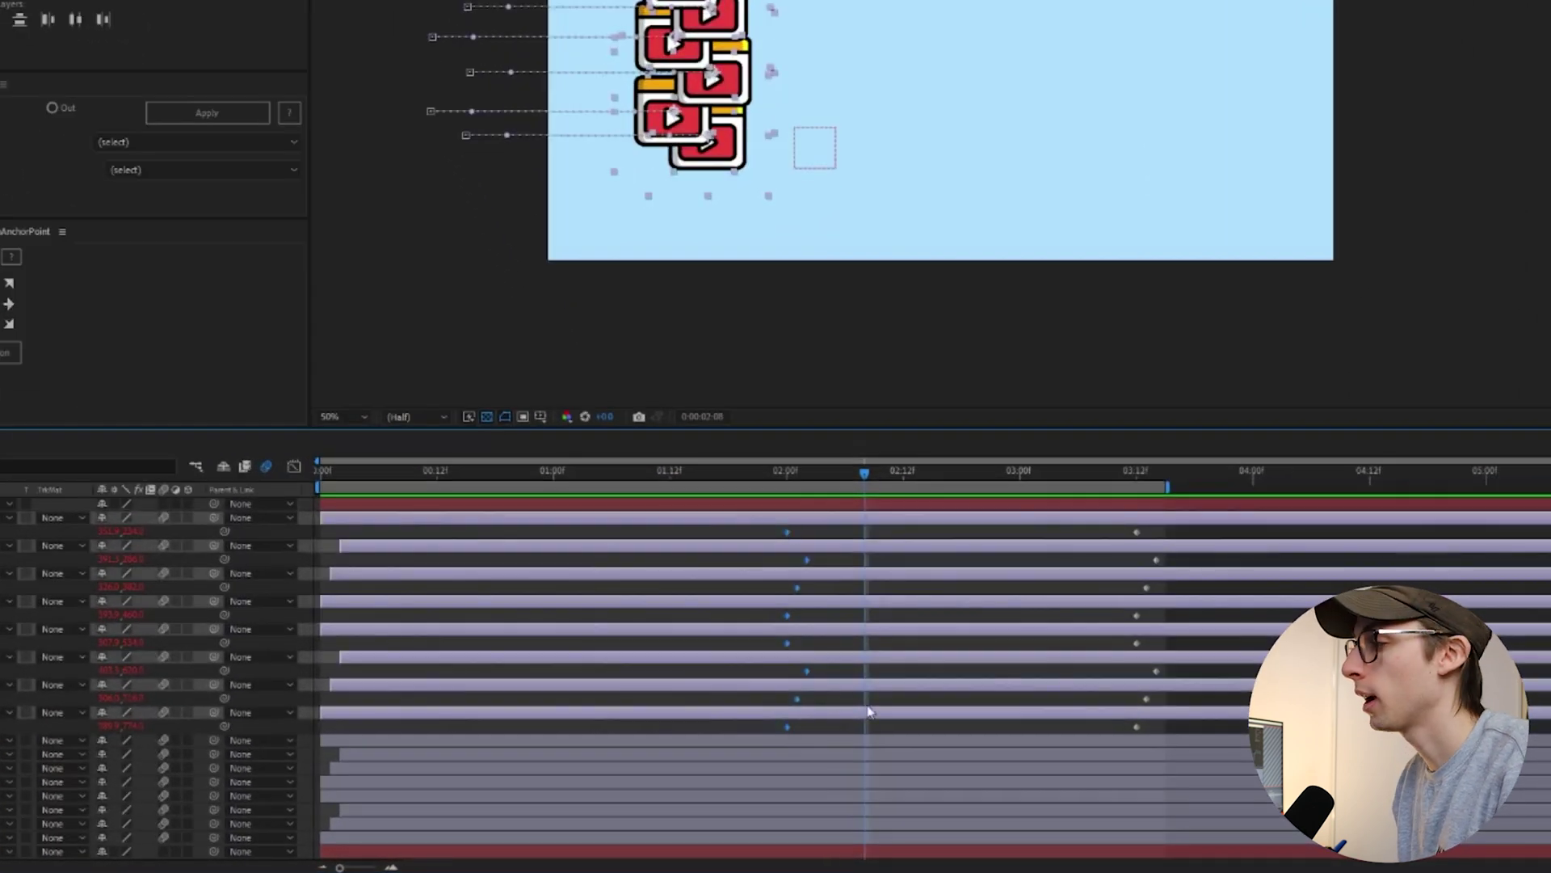
key(alt)
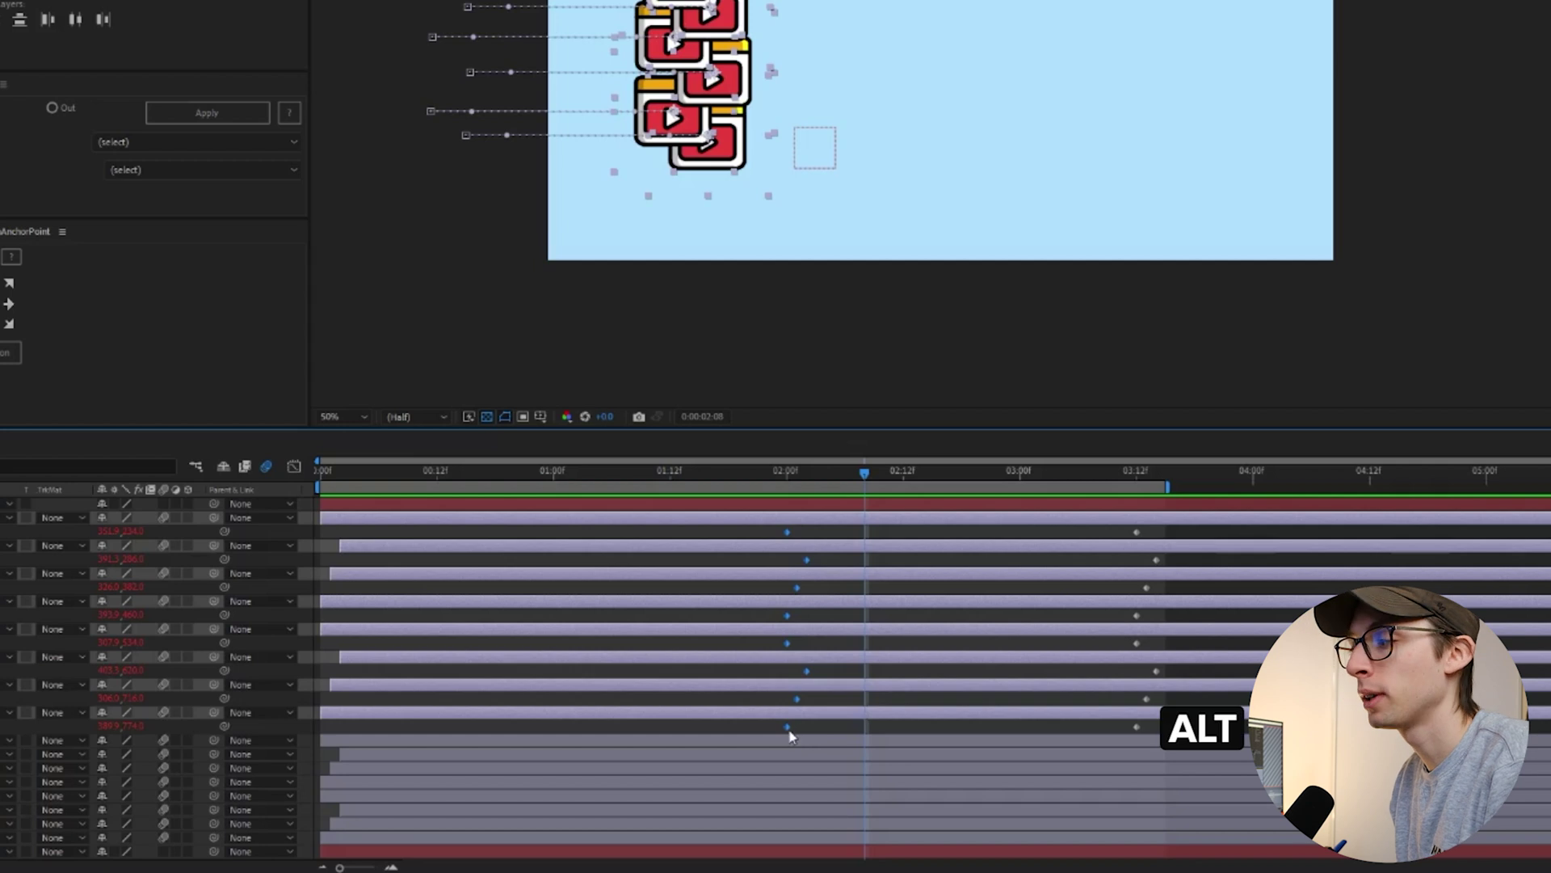
drag(789, 730, 806, 729)
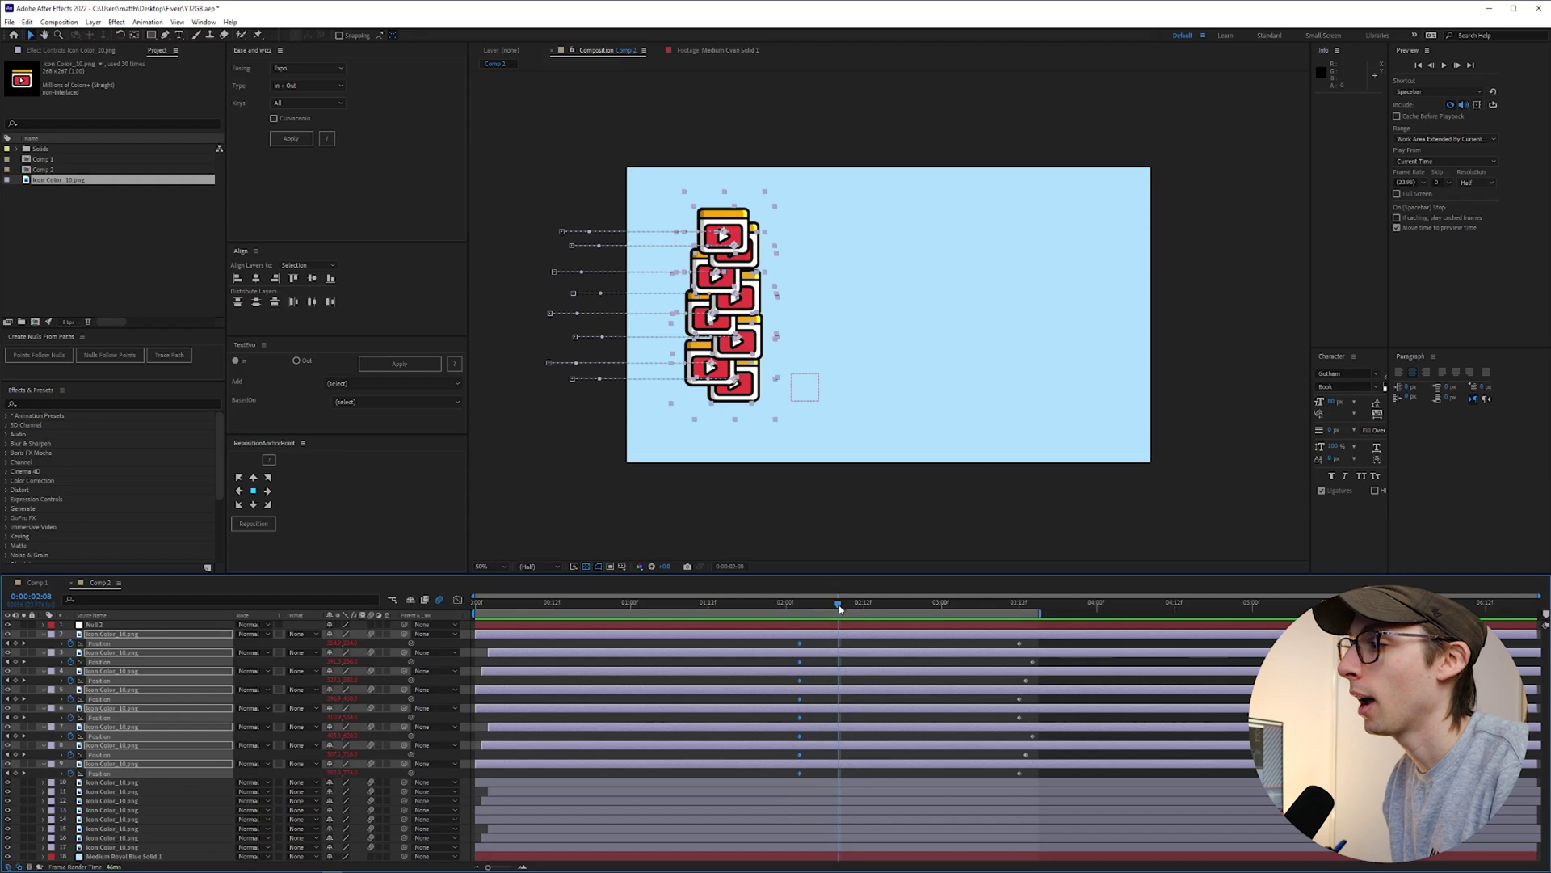
- Trim the copied layers to start at 2:00, shift them to about 1:15, and push their second keyframes later
drag(840, 609, 782, 612)
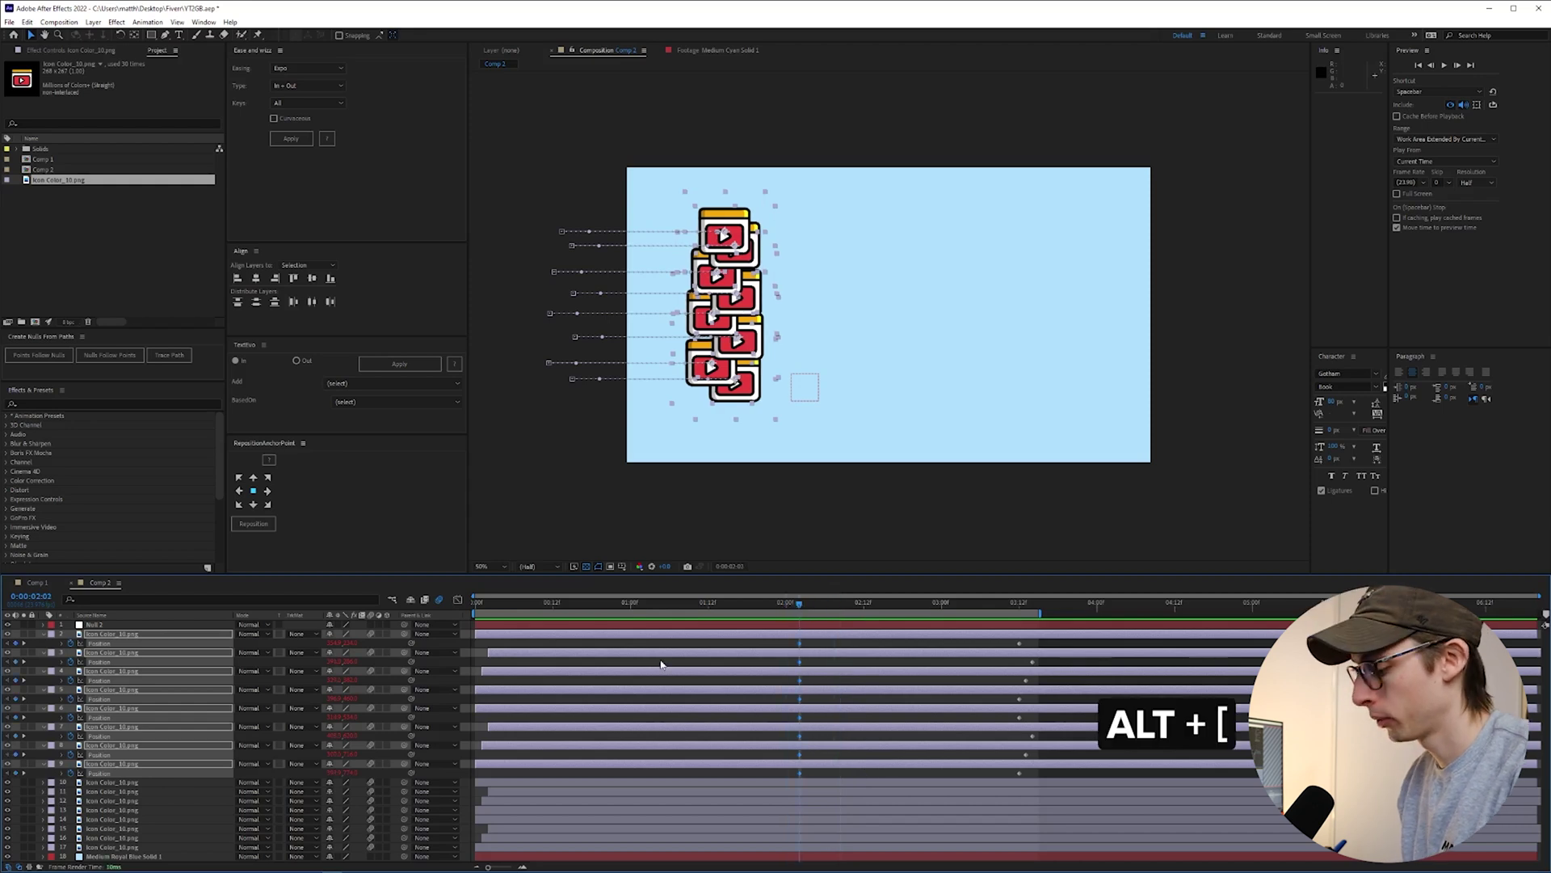
key(alt+bracketleft)
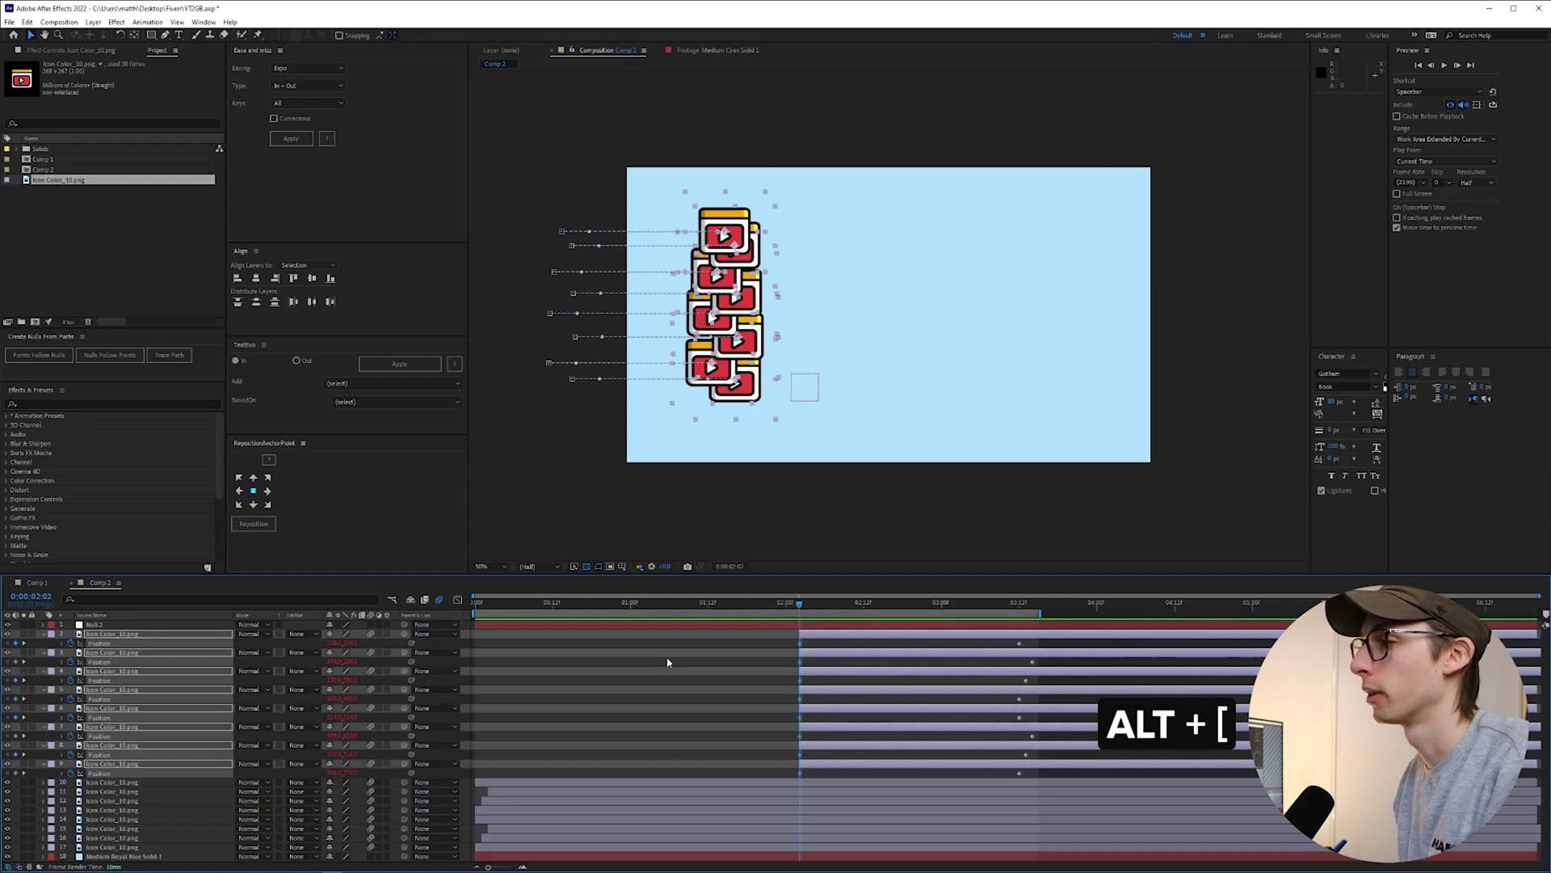
drag(879, 768, 814, 770)
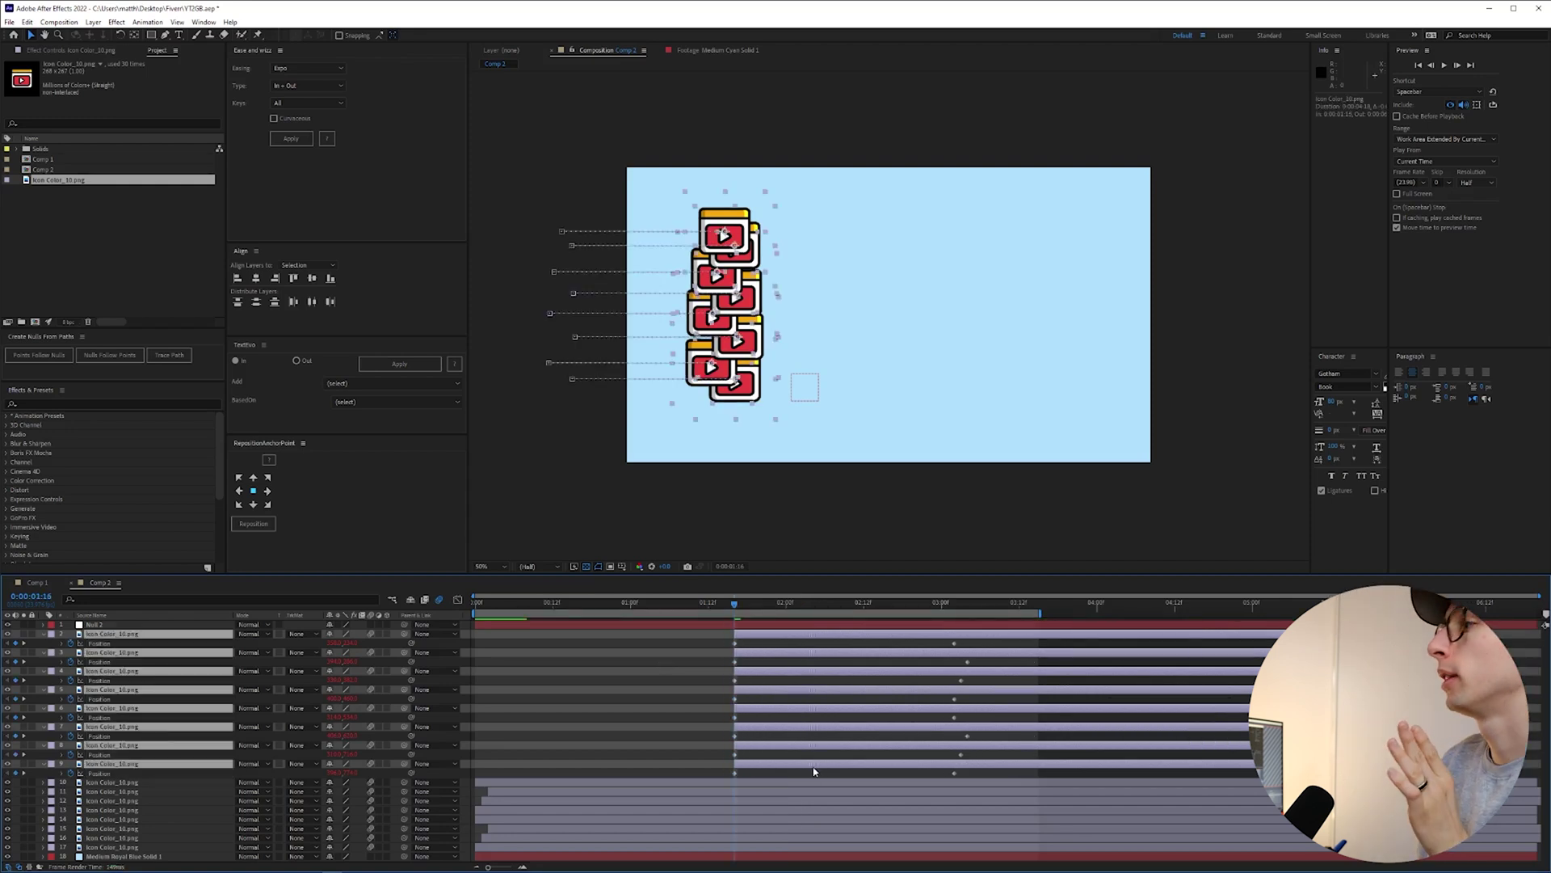
drag(974, 777, 1031, 652)
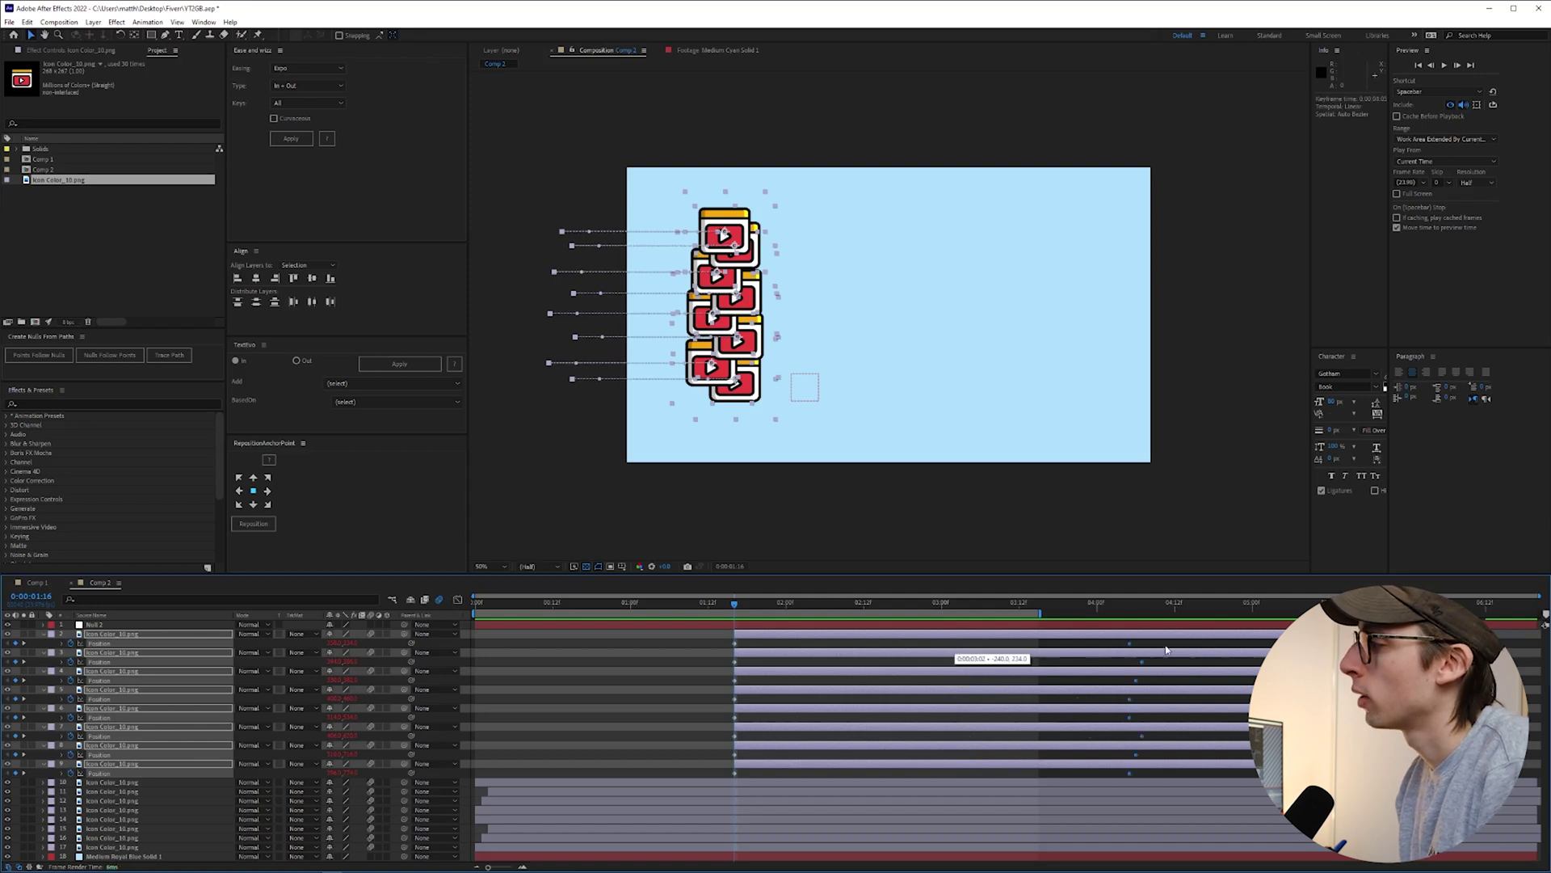
drag(1166, 650, 1218, 652)
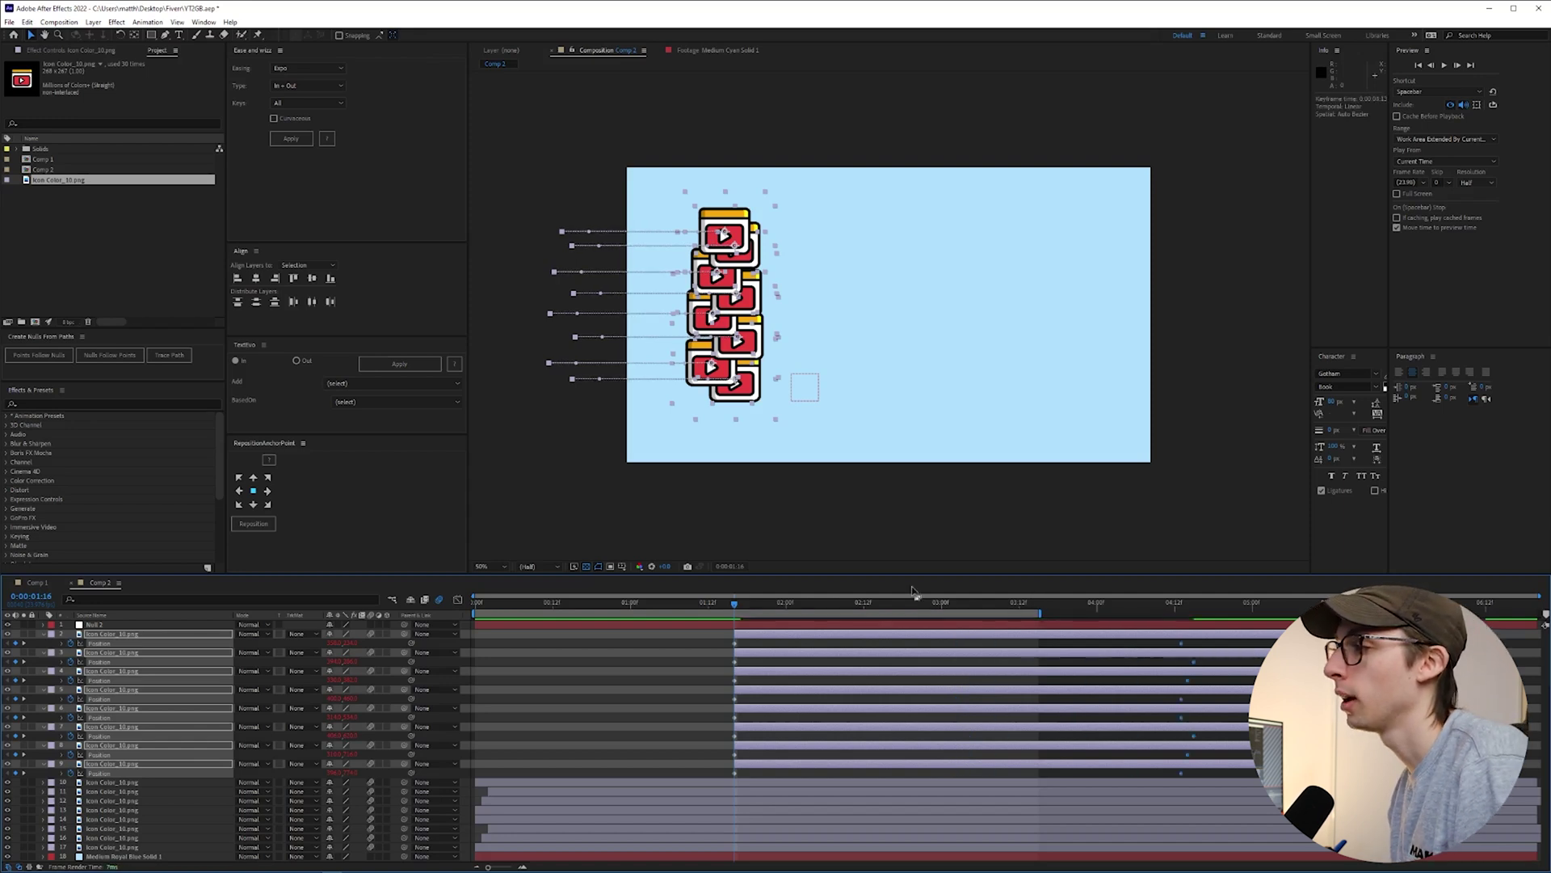
drag(736, 603, 946, 619)
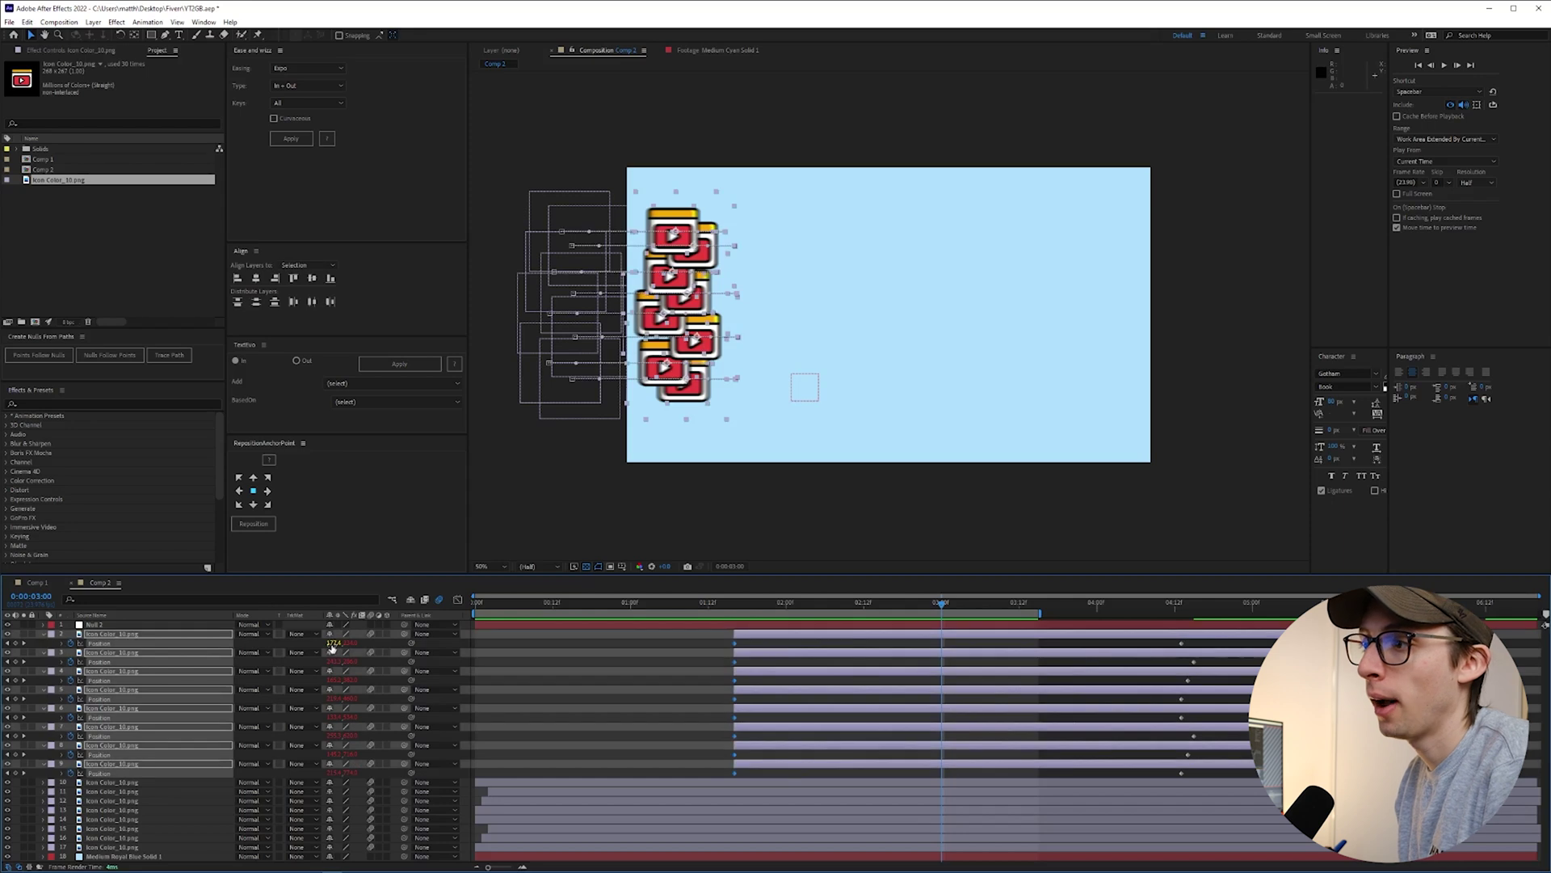
- Slide the copied icons right across the frame at 3:00 and start them a few frames earlier
drag(349, 643, 1053, 602)
click(741, 601)
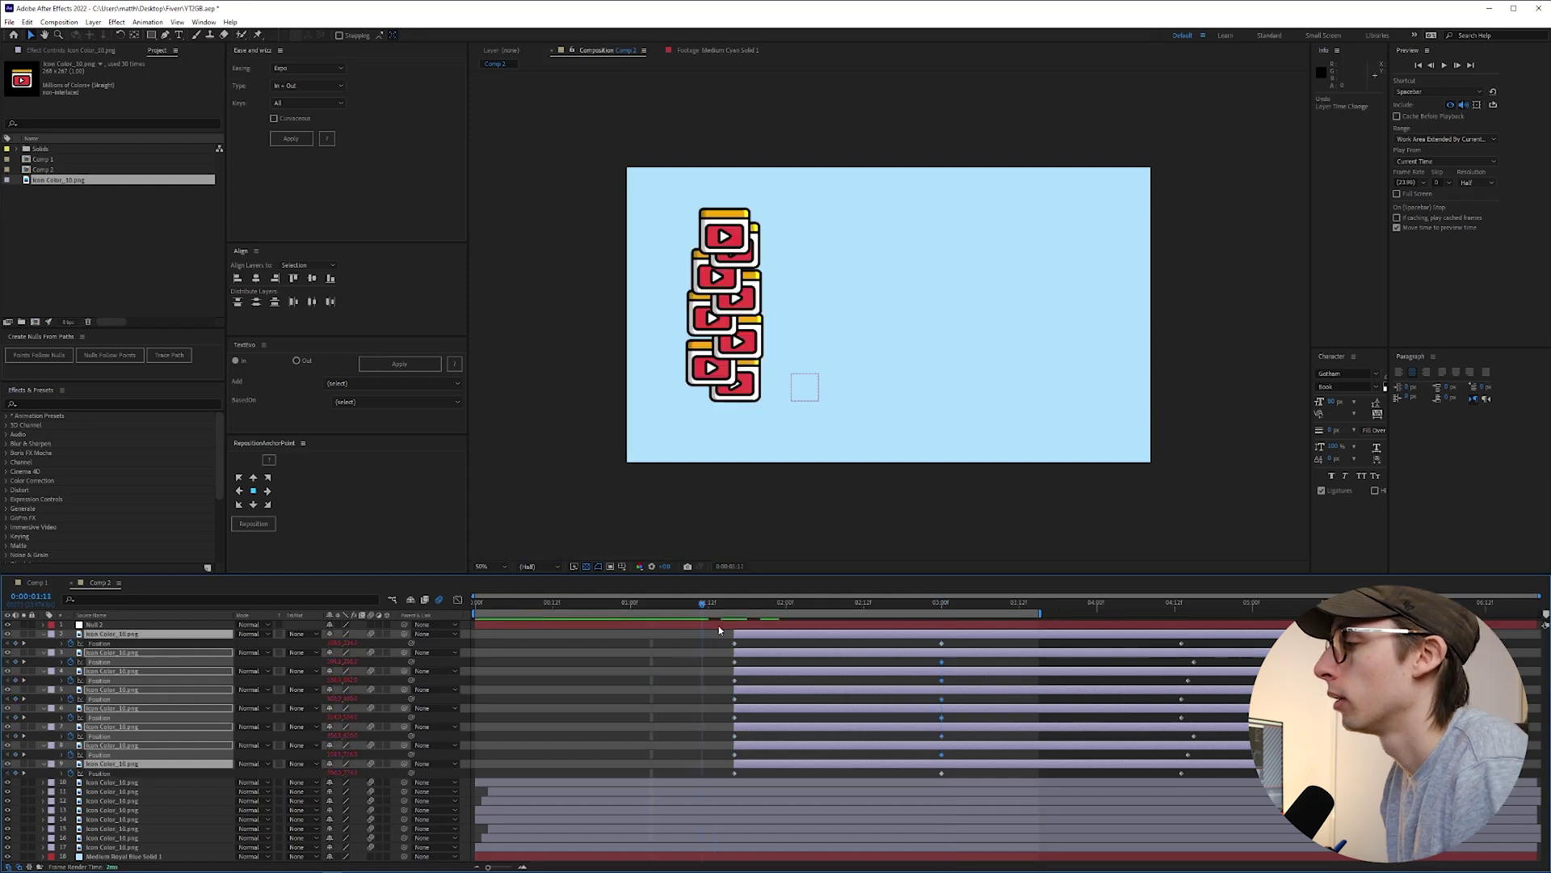
key(space)
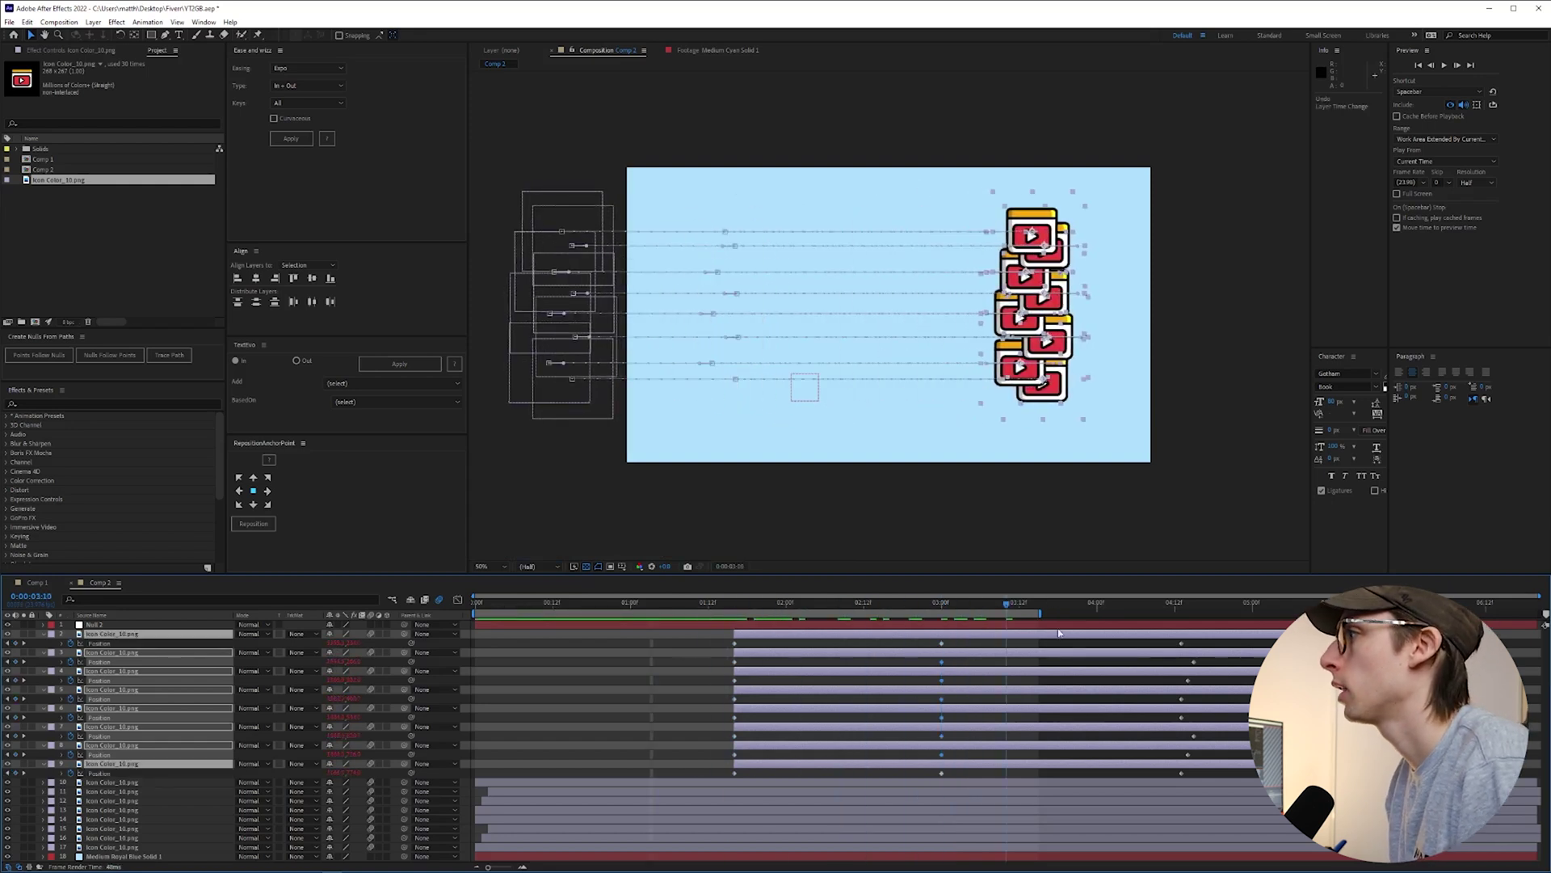
click(767, 602)
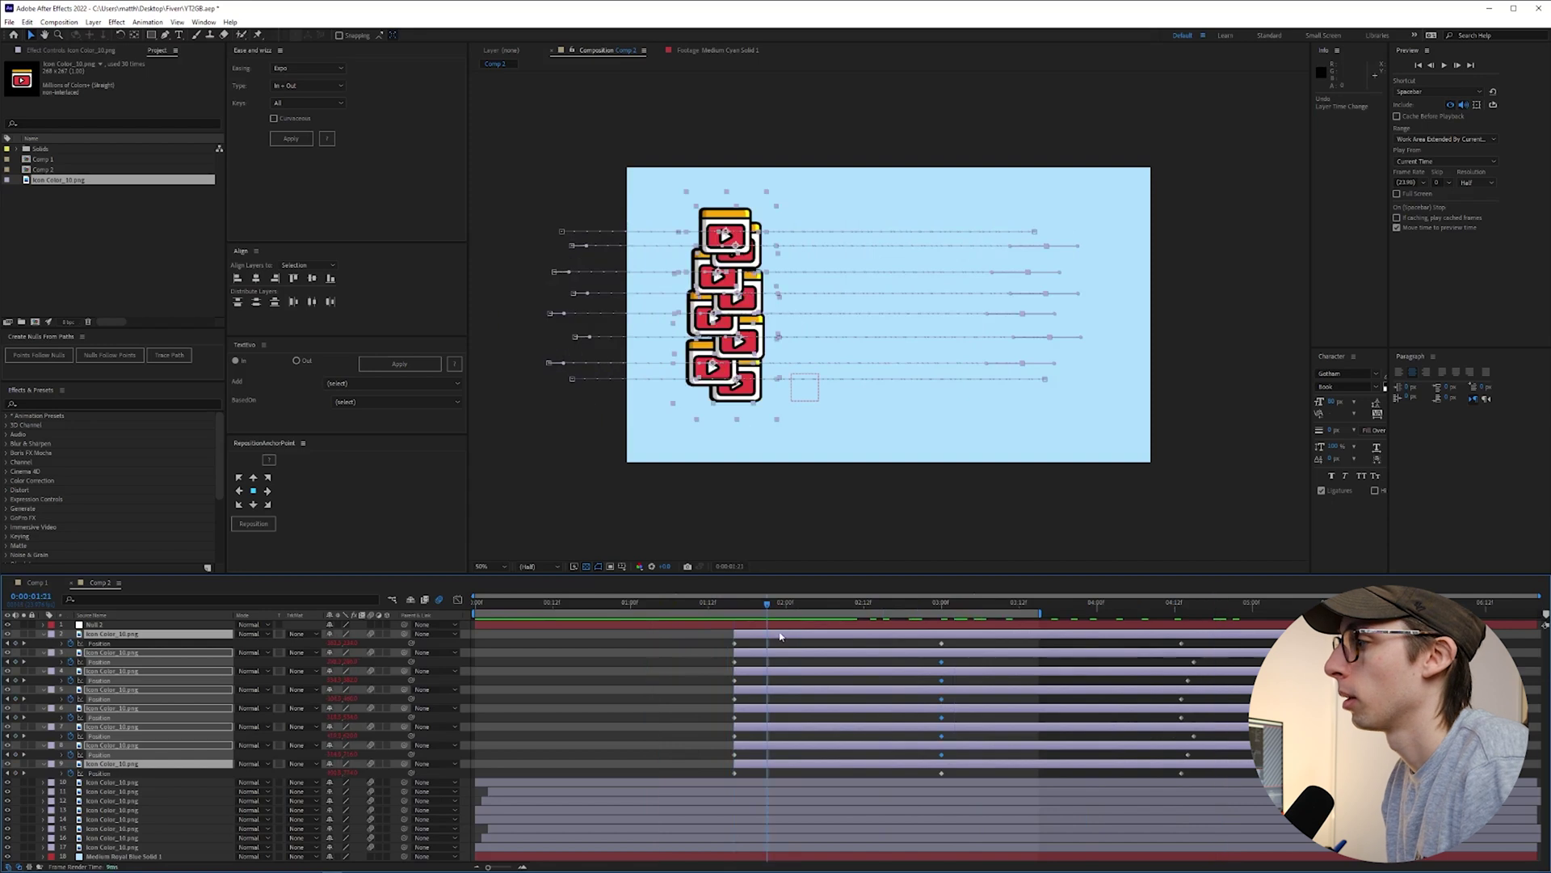
drag(754, 640, 677, 640)
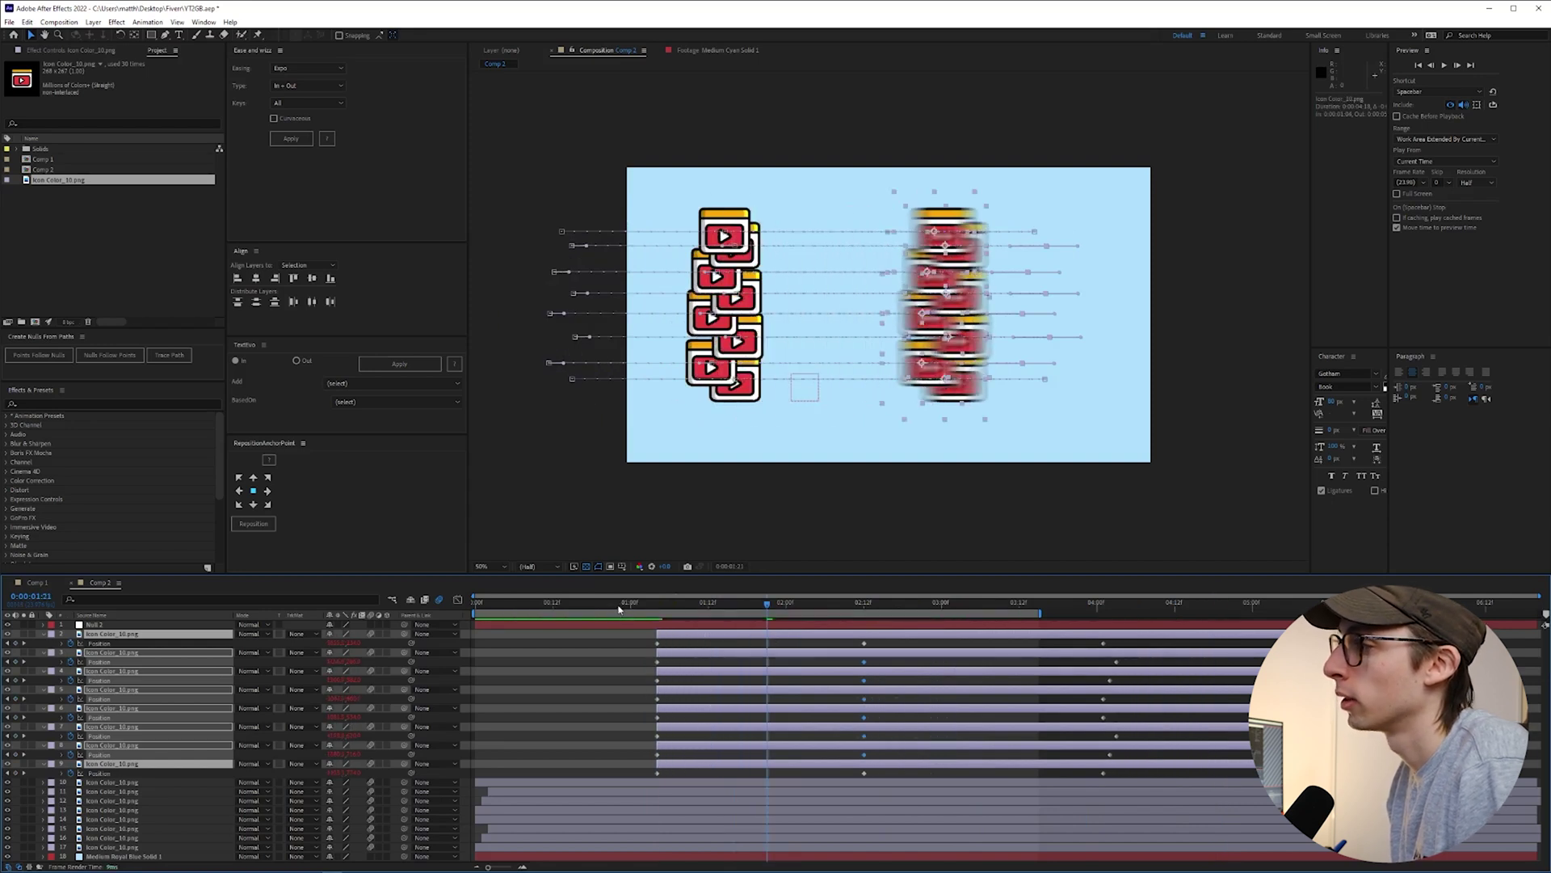
click(494, 603)
drag(493, 606, 910, 612)
- Select the original icon layers 10 through 17
click(918, 781)
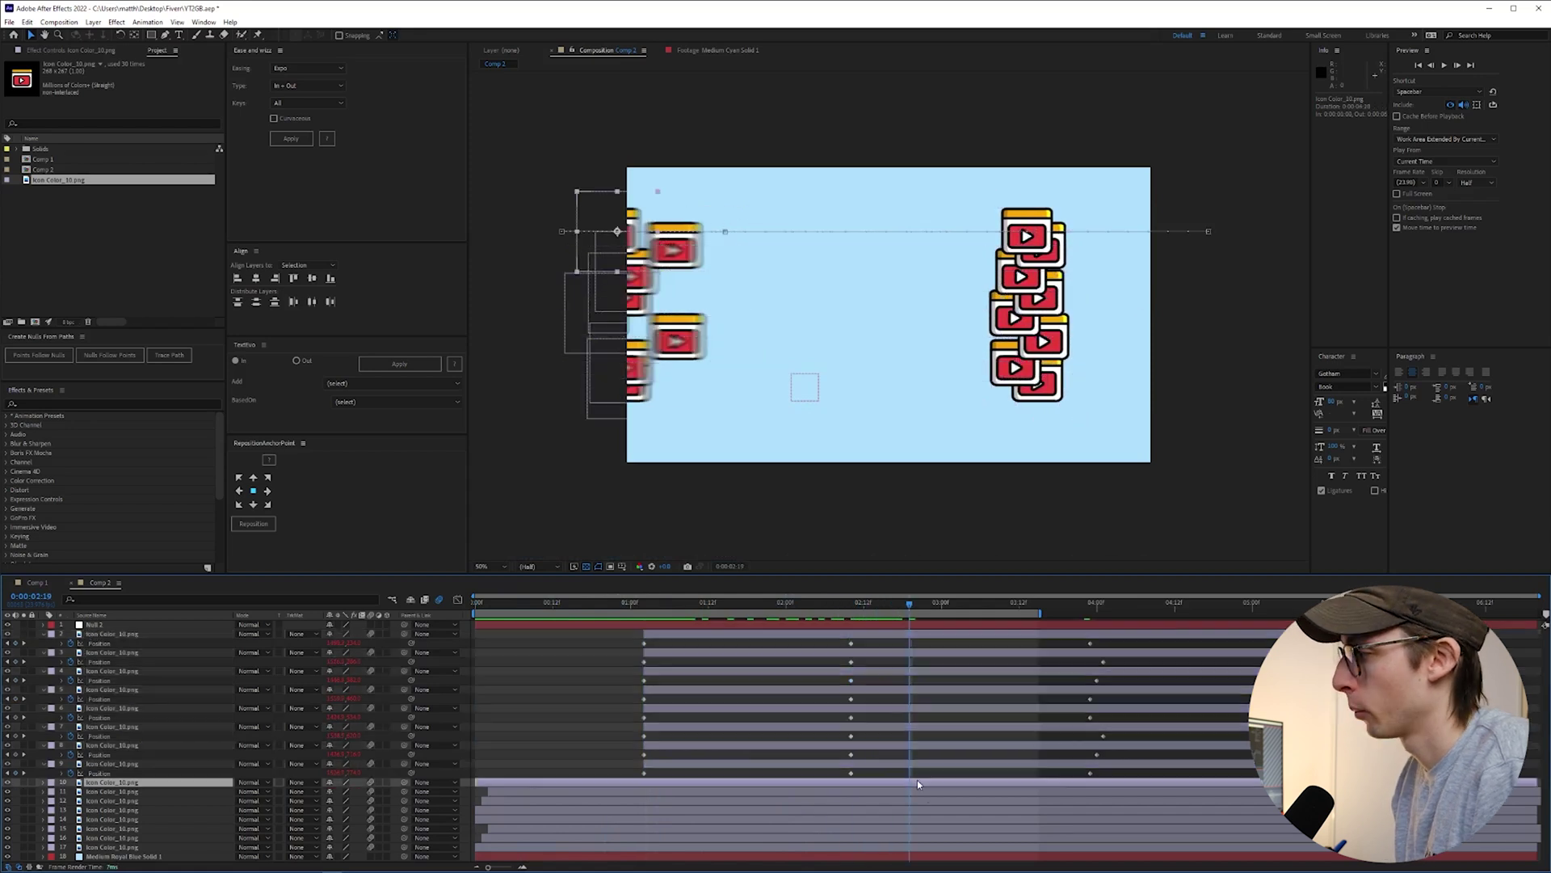
shift+click(962, 841)
shift+click(966, 846)
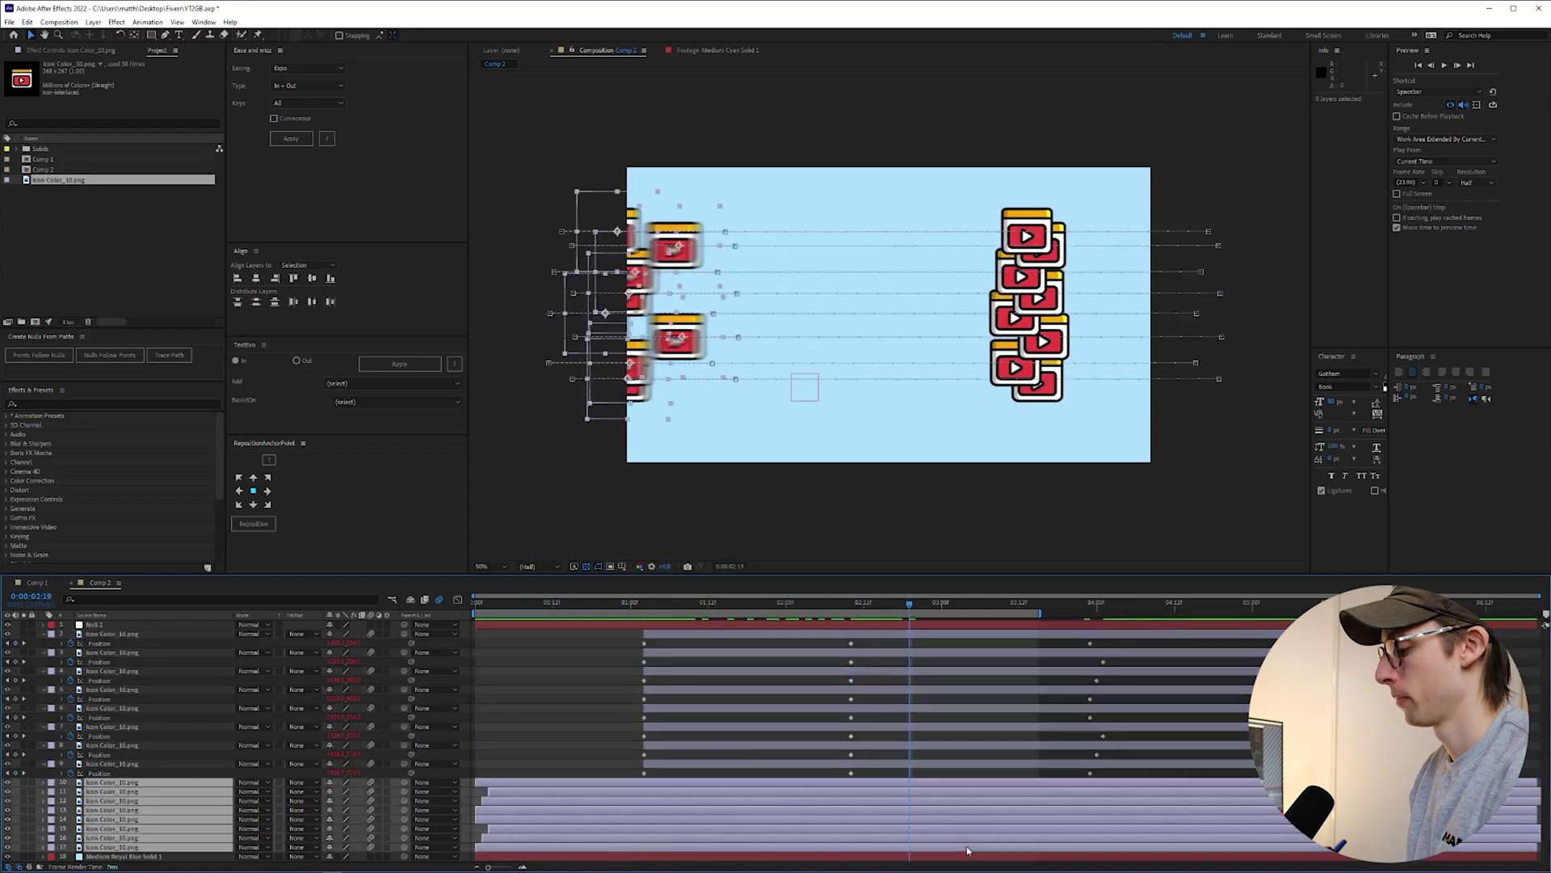
- Move the originals' 03:12 Position keyframes later to 03:23 and check timing around 02:09
key(u)
scroll(993, 820, down, 3)
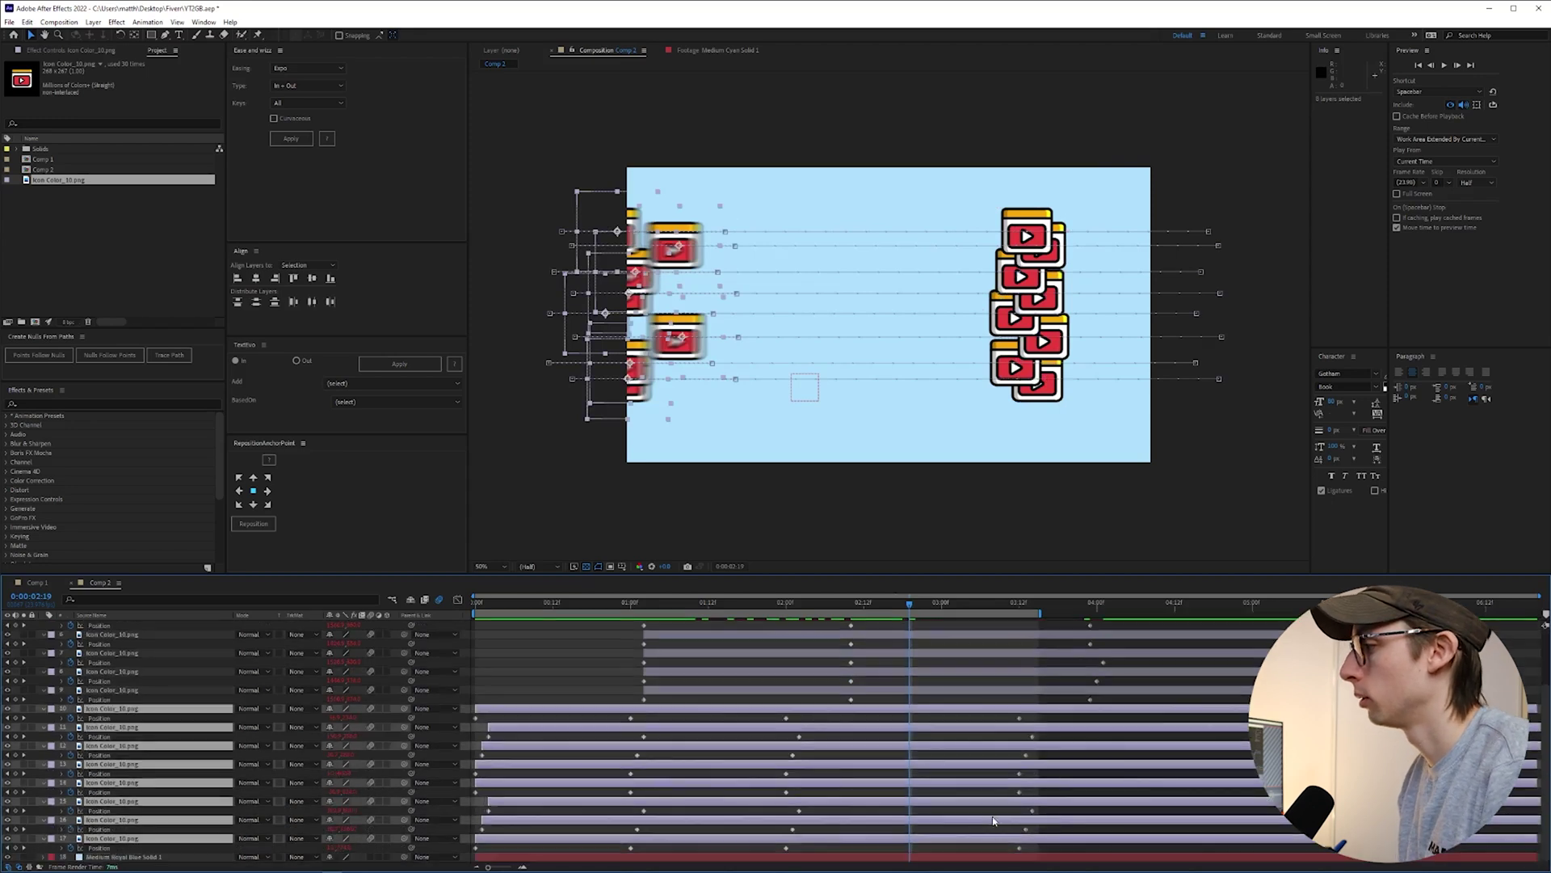
drag(1058, 858, 1017, 721)
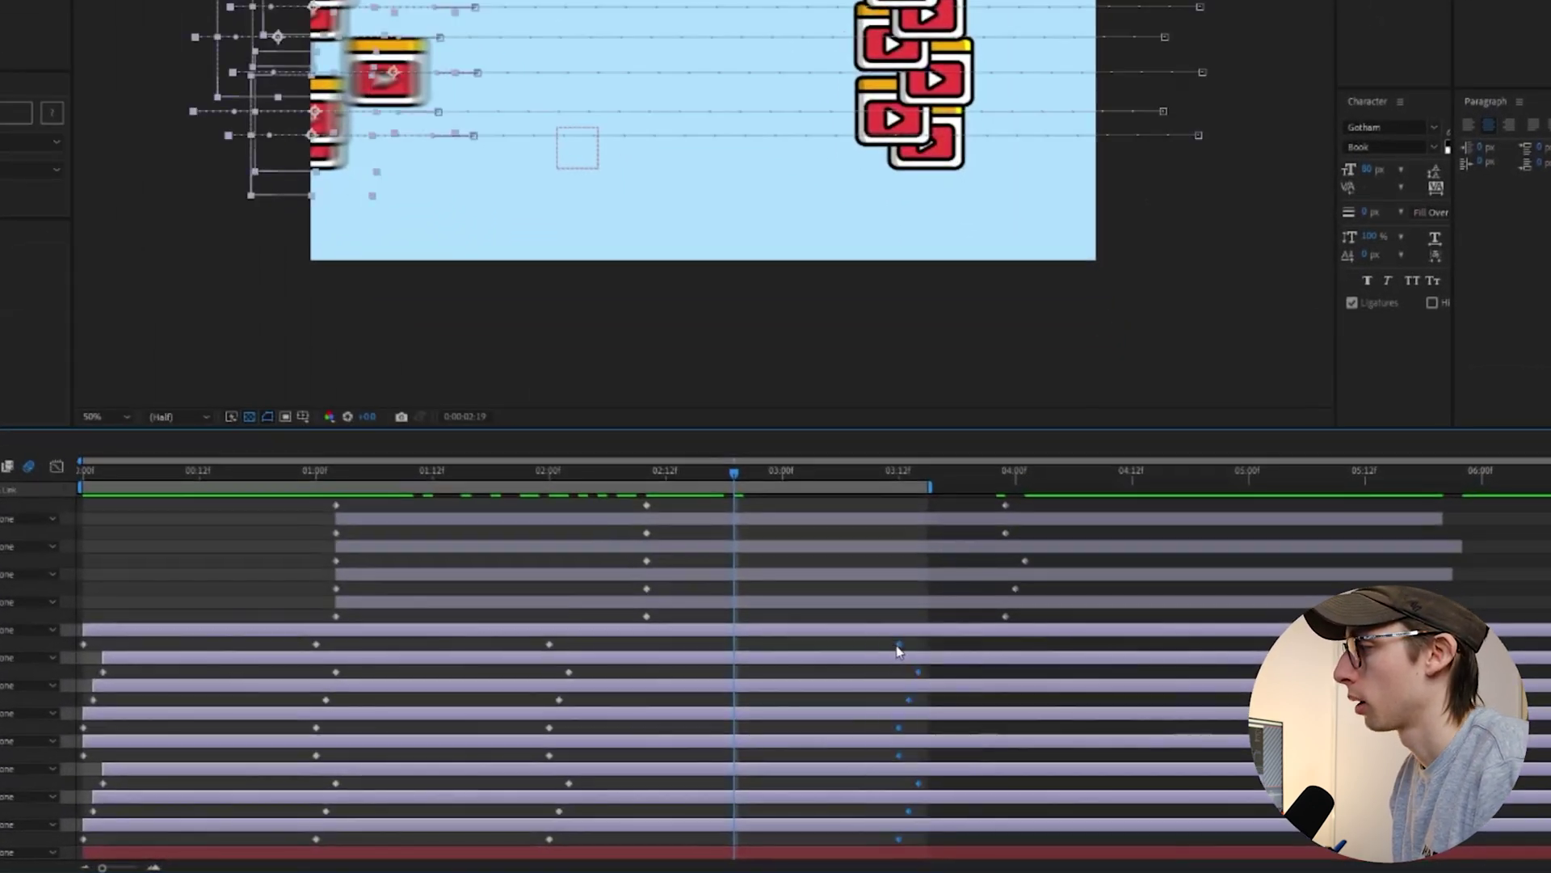
drag(899, 644, 1007, 645)
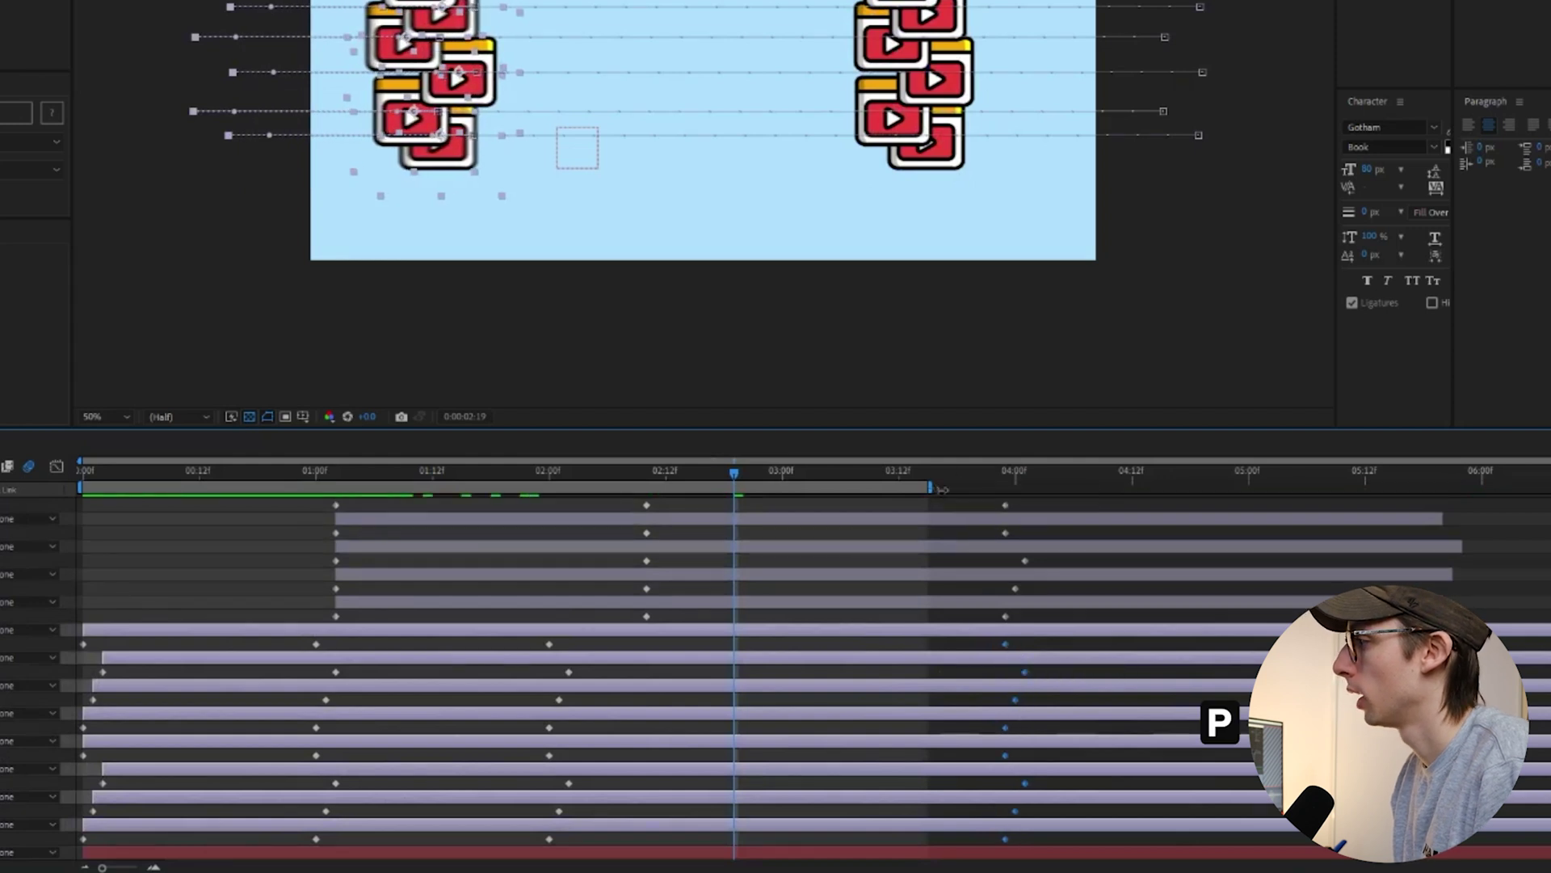
drag(930, 487, 1049, 496)
scroll(1012, 552, up, 2)
scroll(1011, 552, down, 3)
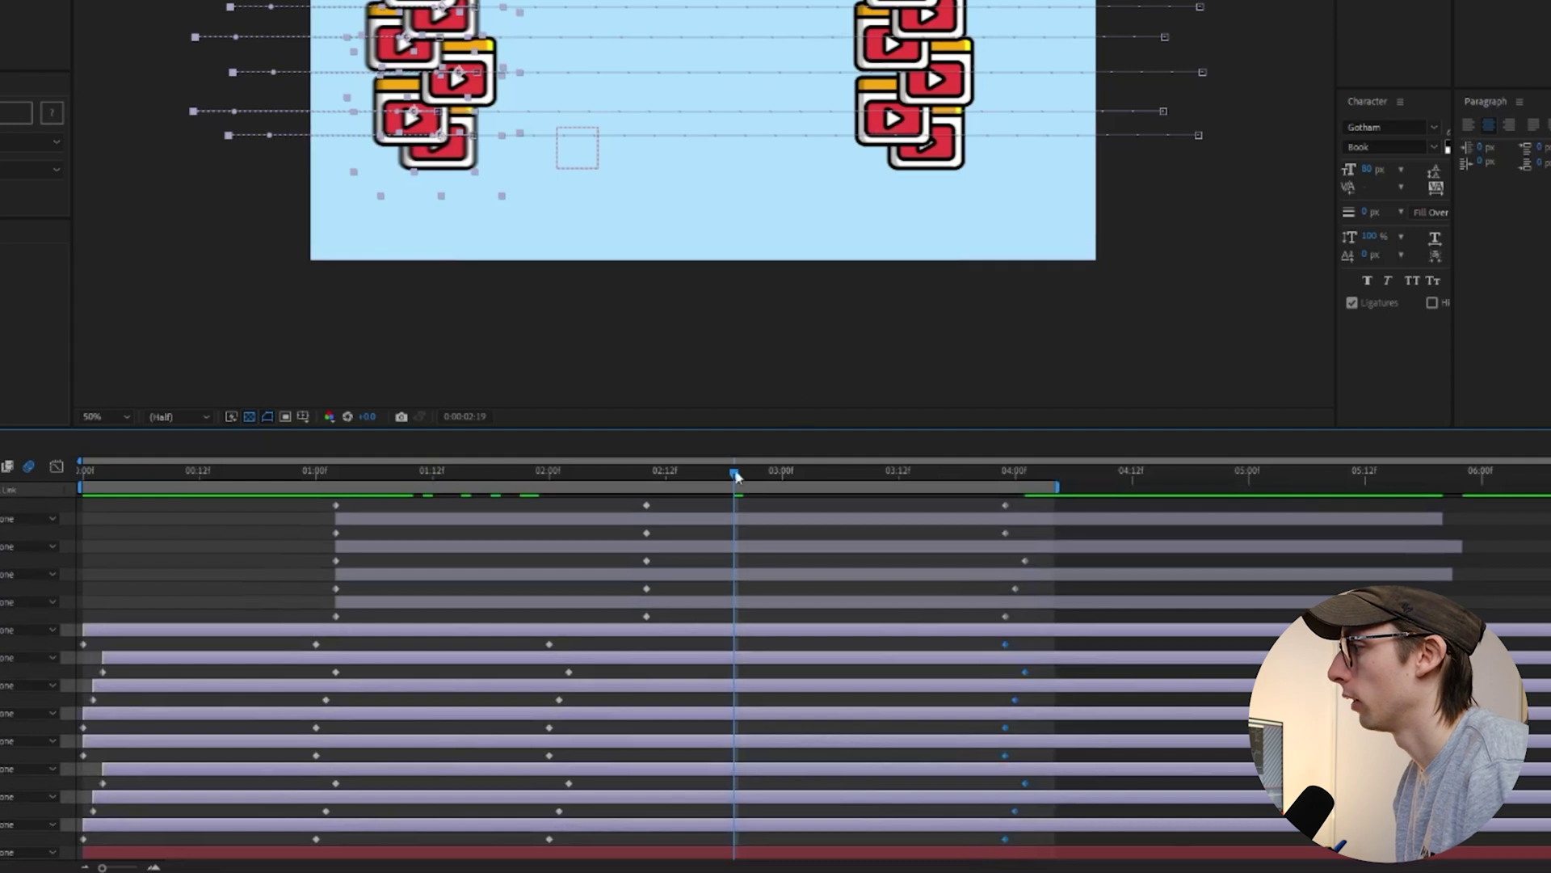
drag(735, 477, 339, 535)
scroll(633, 540, up, 3)
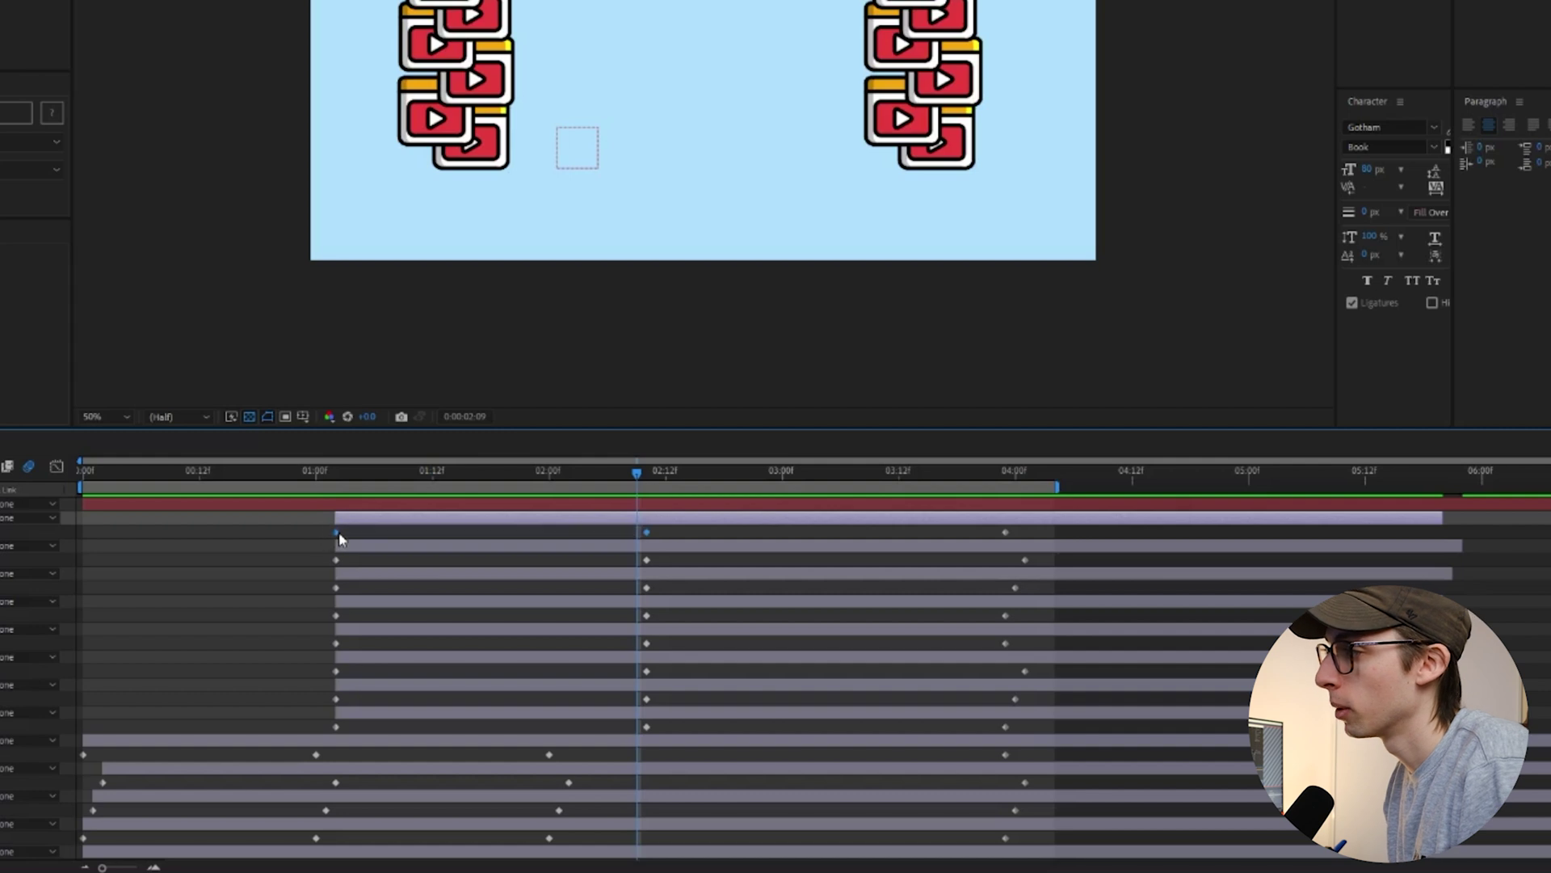
- Shift one layer's keyframes a frame earlier, move layer 8's onto the current time, and preview
shift+click(335, 616)
drag(646, 616, 637, 616)
drag(322, 666, 659, 679)
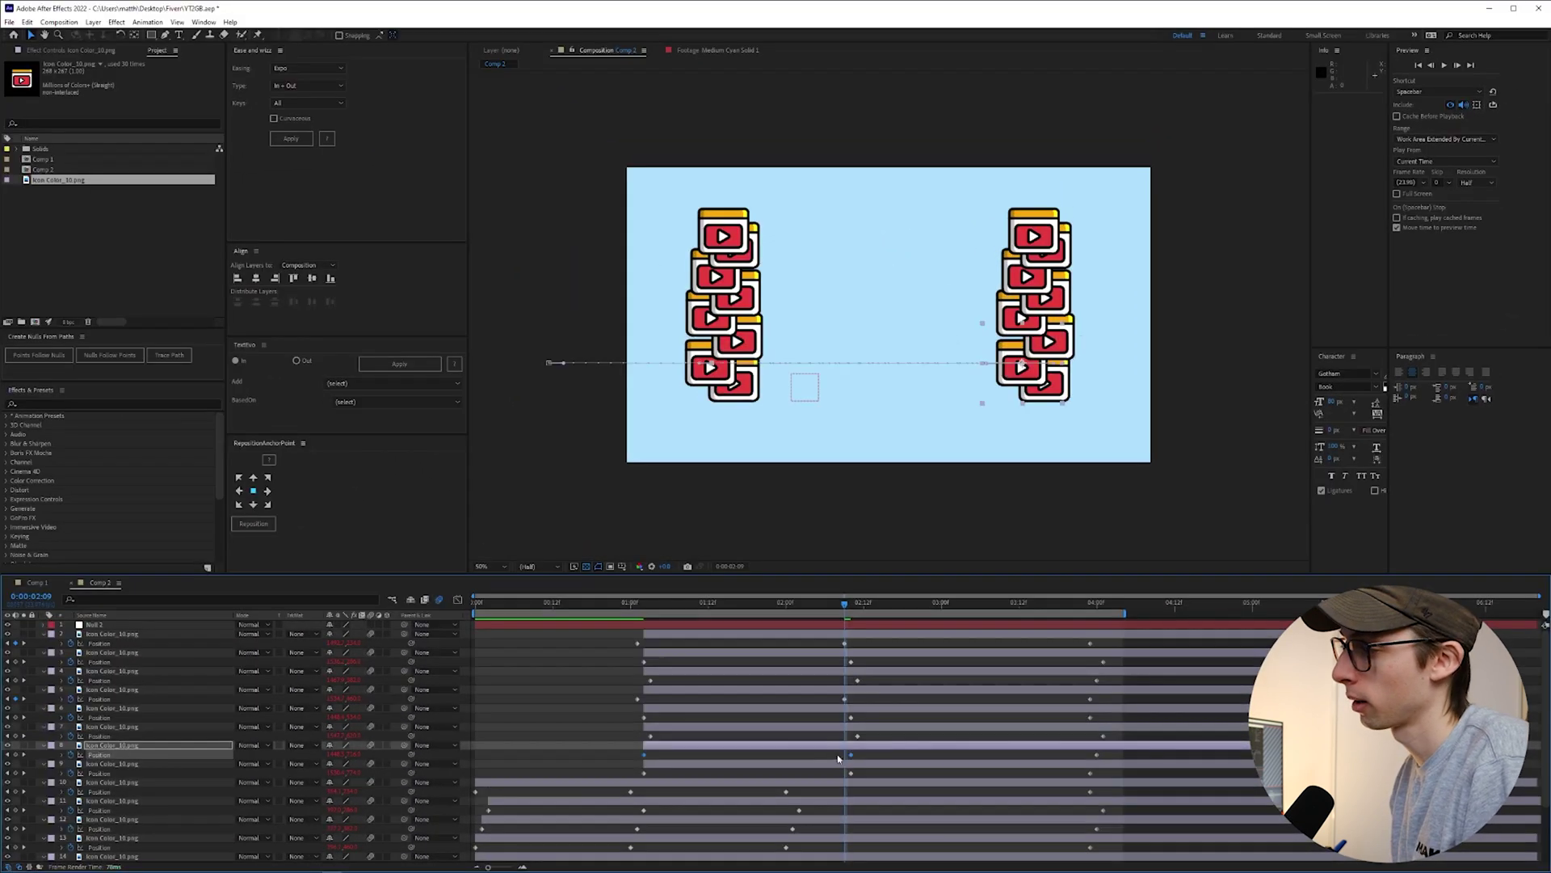
drag(851, 755, 845, 756)
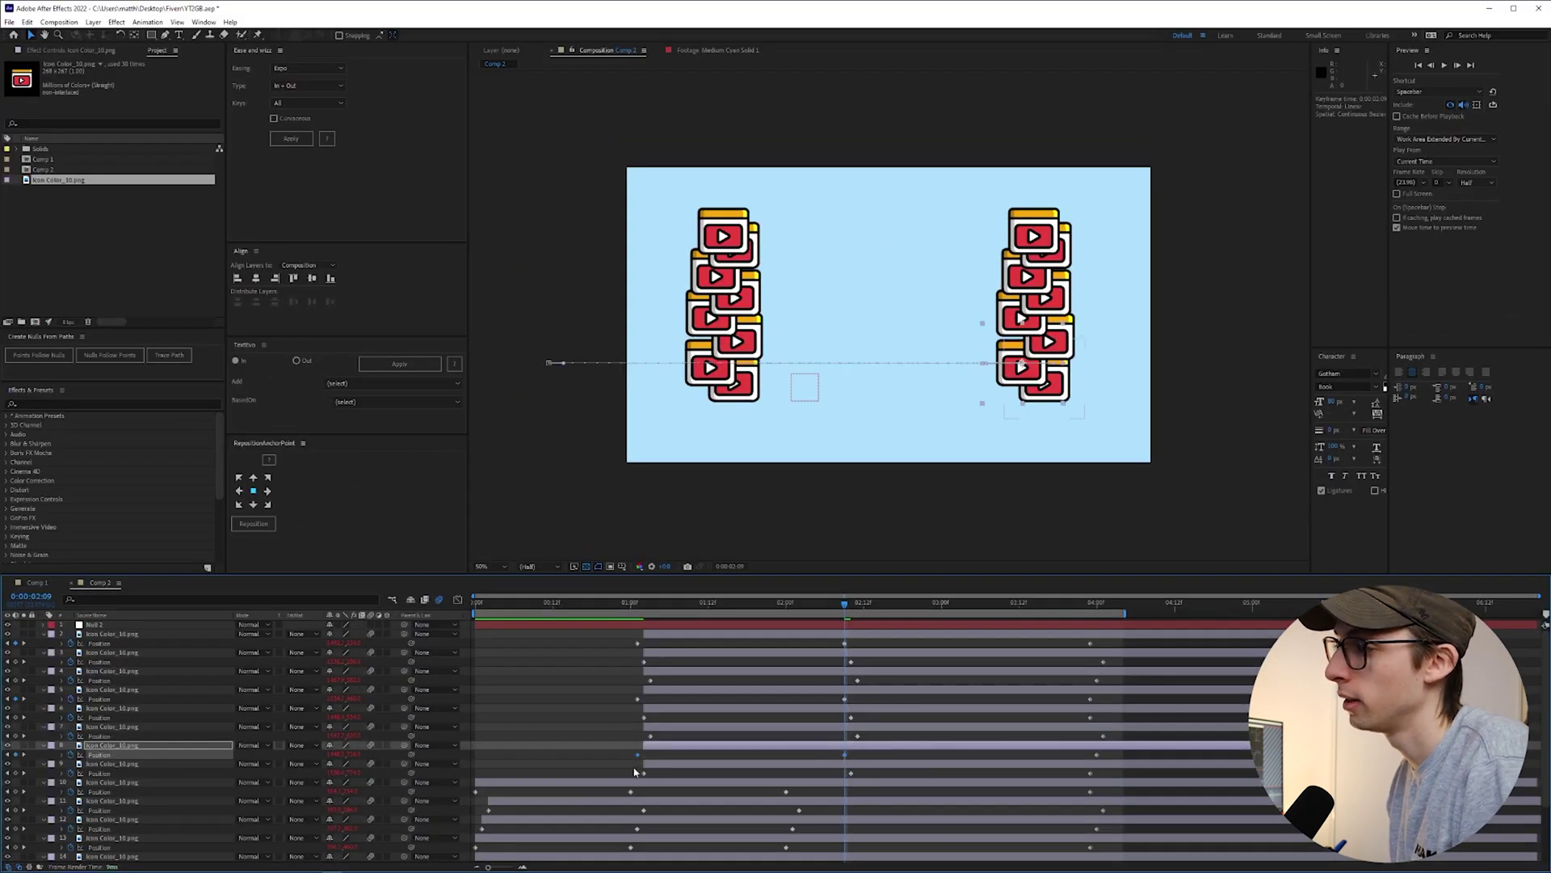
drag(635, 770, 874, 778)
key(space)
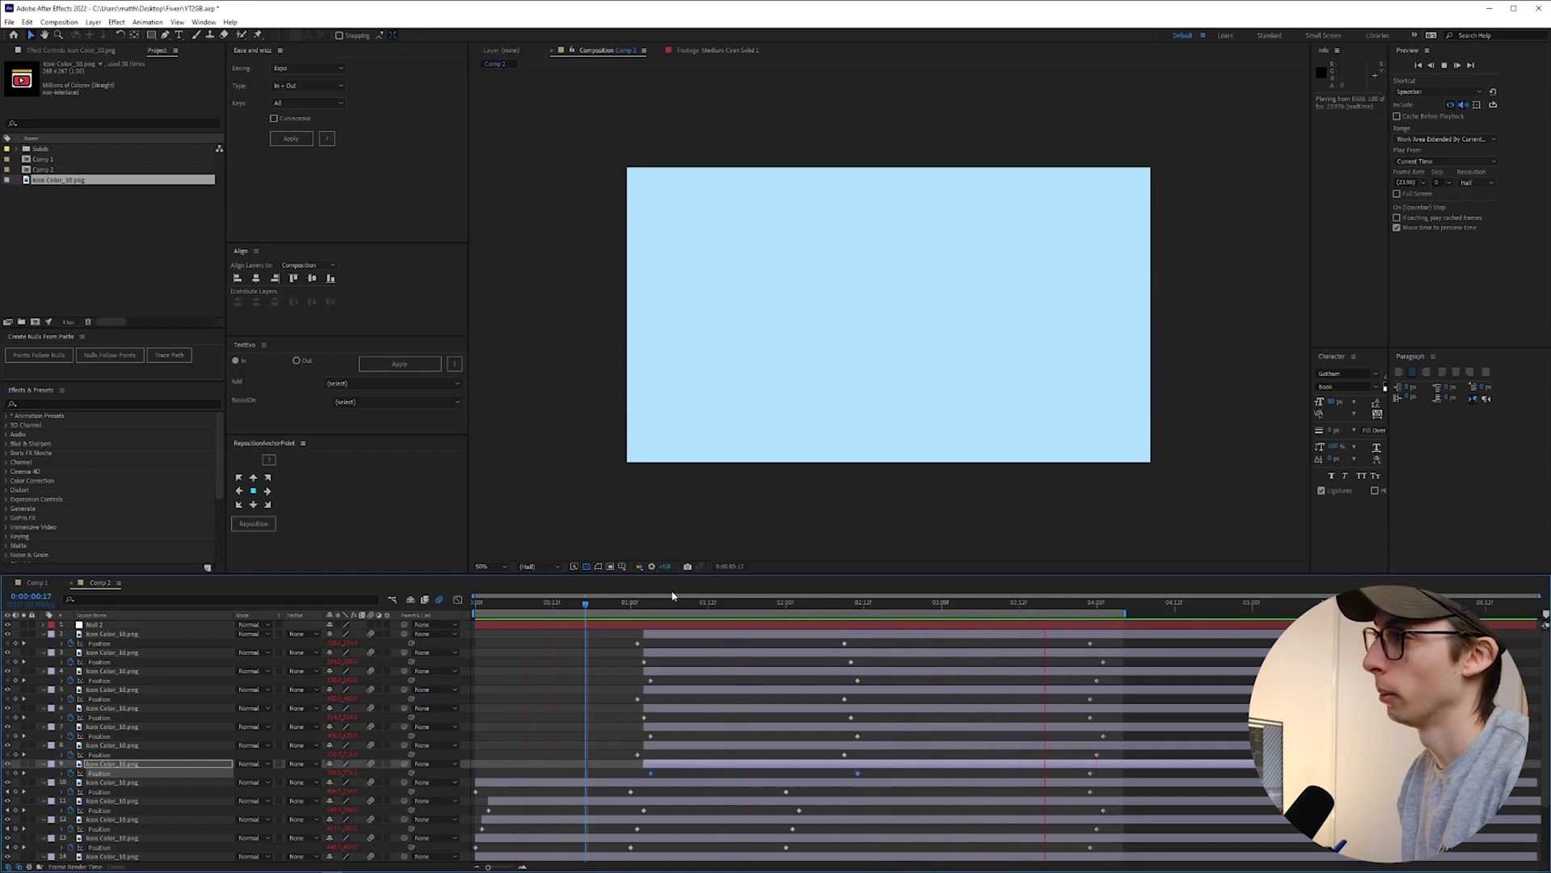
key(space)
- Collapse the keyframe rows of all layers in the timeline, then deselect everything
click(130, 633)
key(ctrl+a)
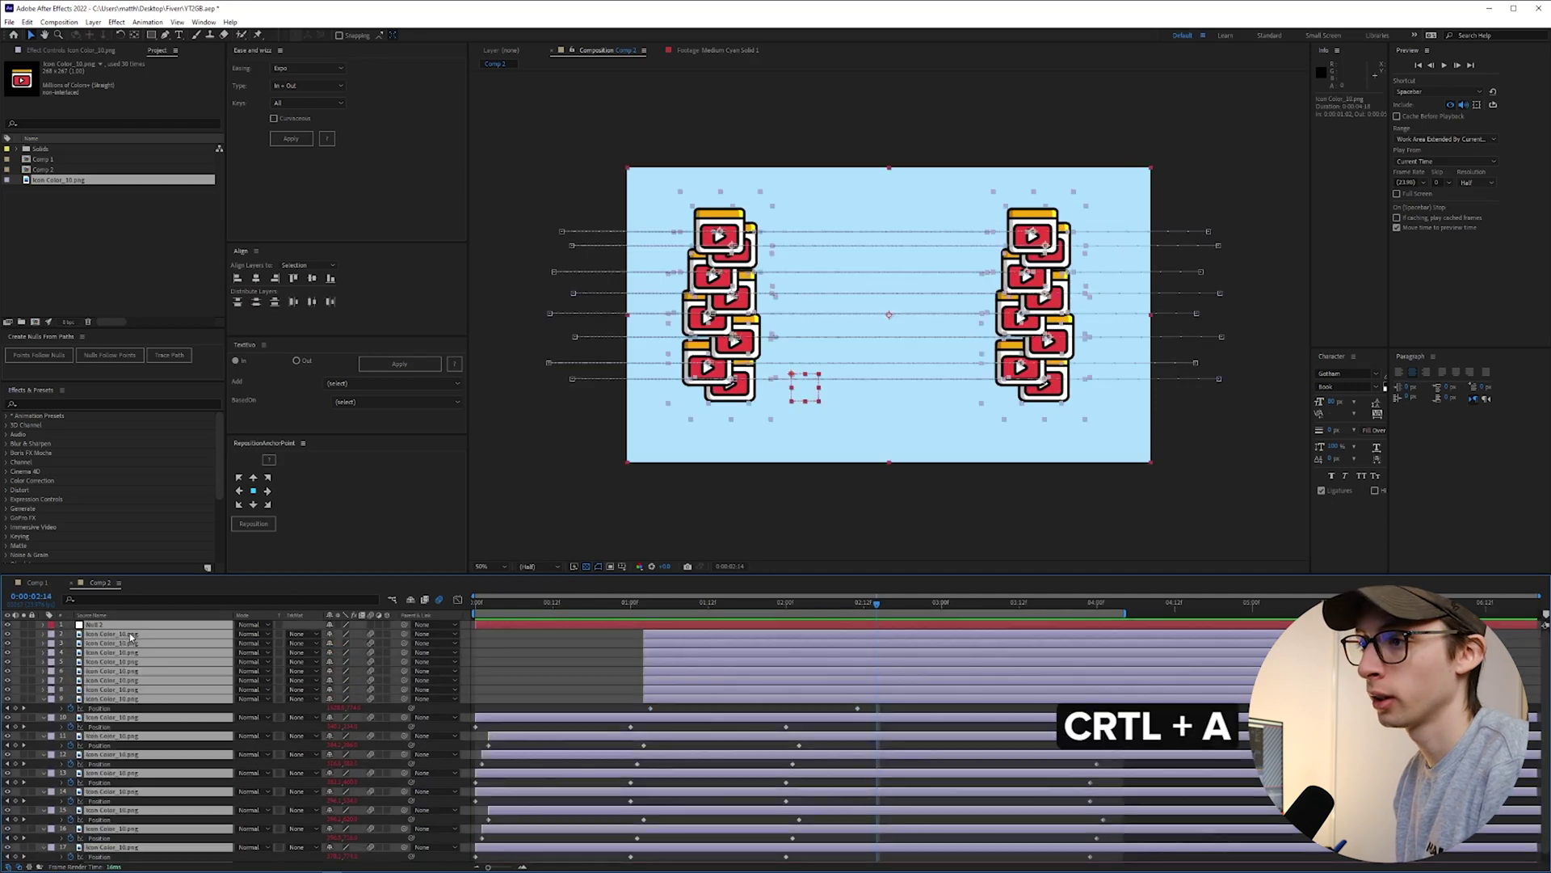
key(u)
key(u)
key(u)
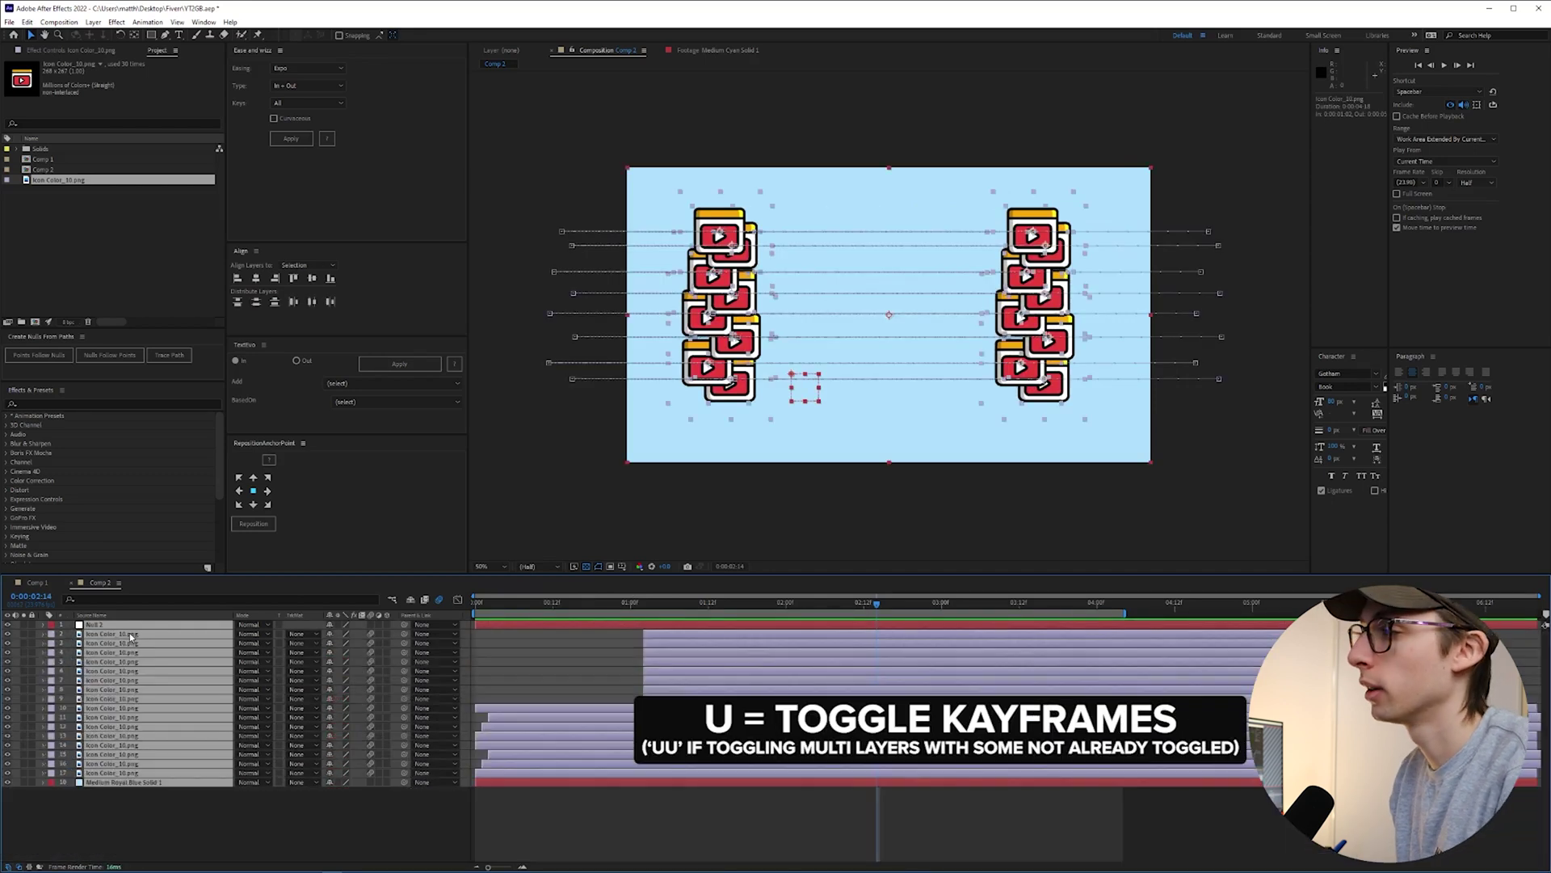
click(272, 834)
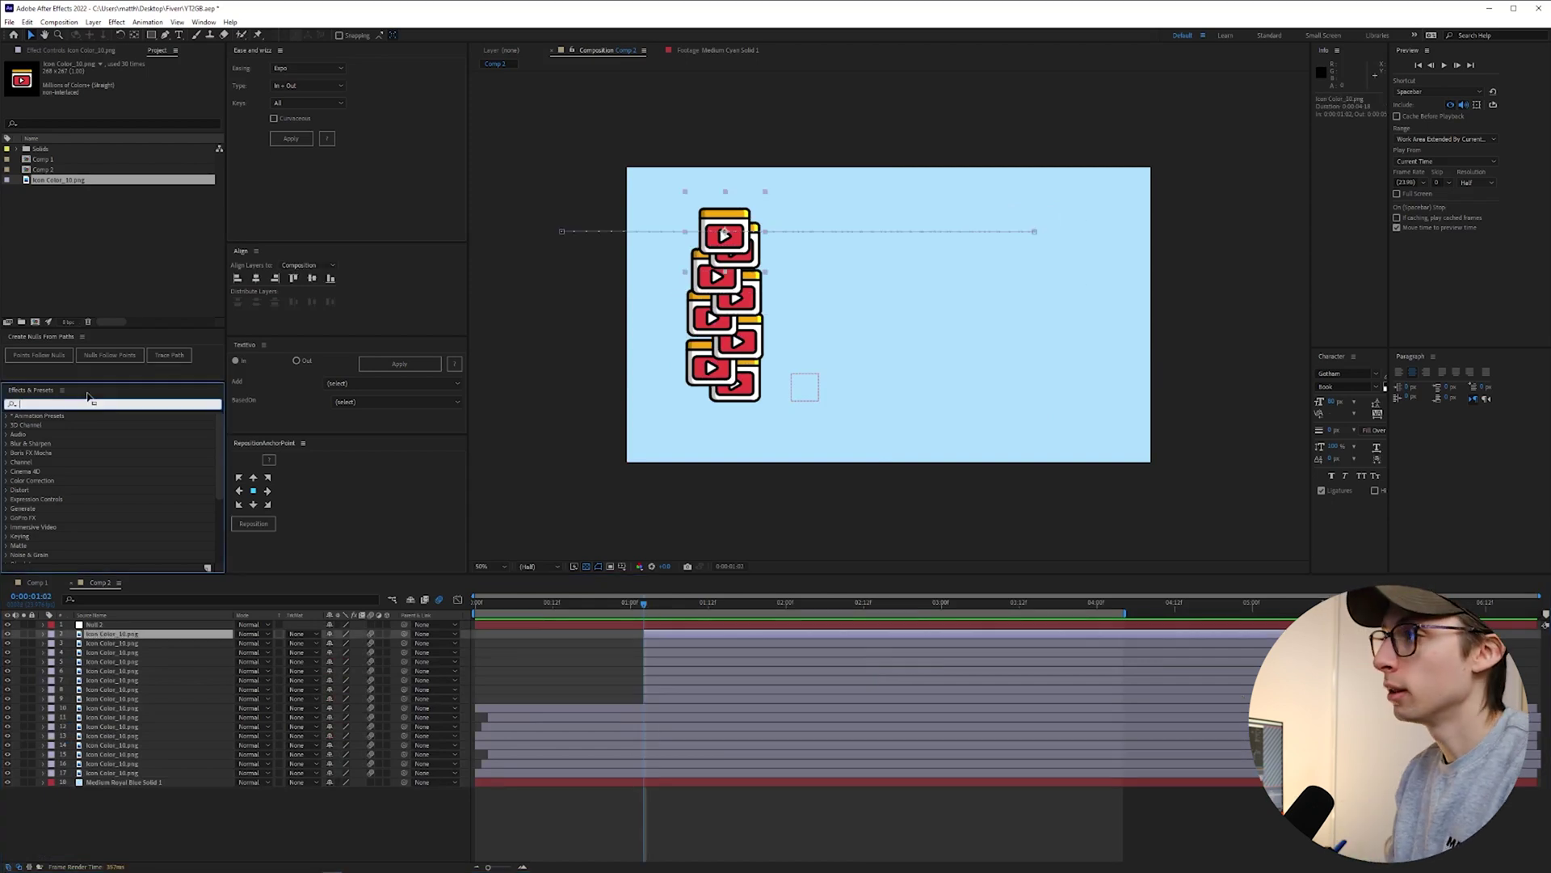
- Apply Change to Color to layer 2, sampling the icon's red as From and setting To blue
text(change)
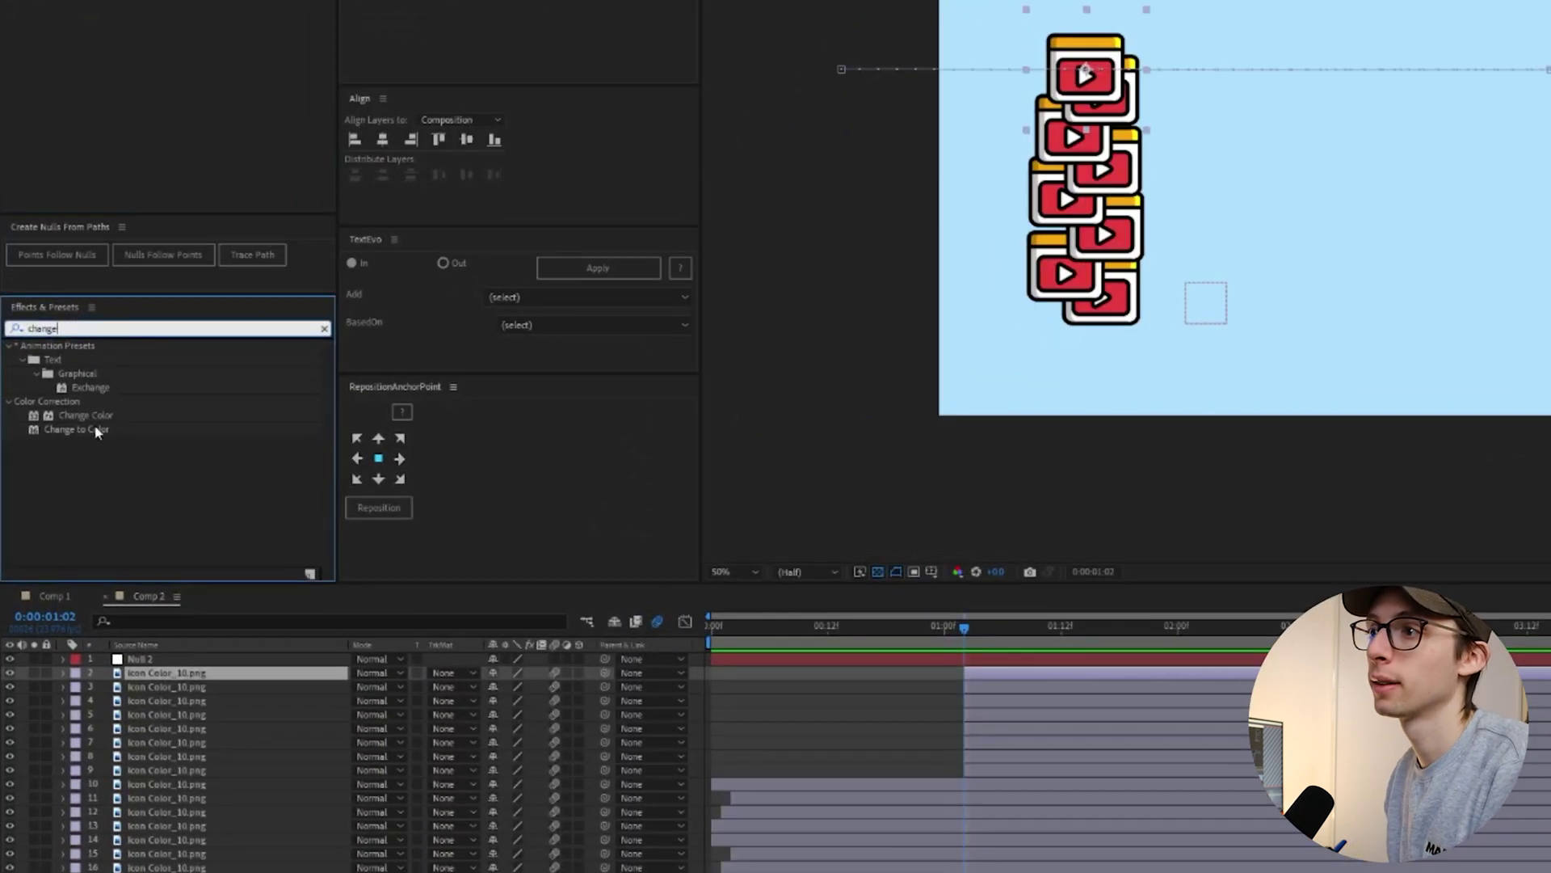
click(97, 431)
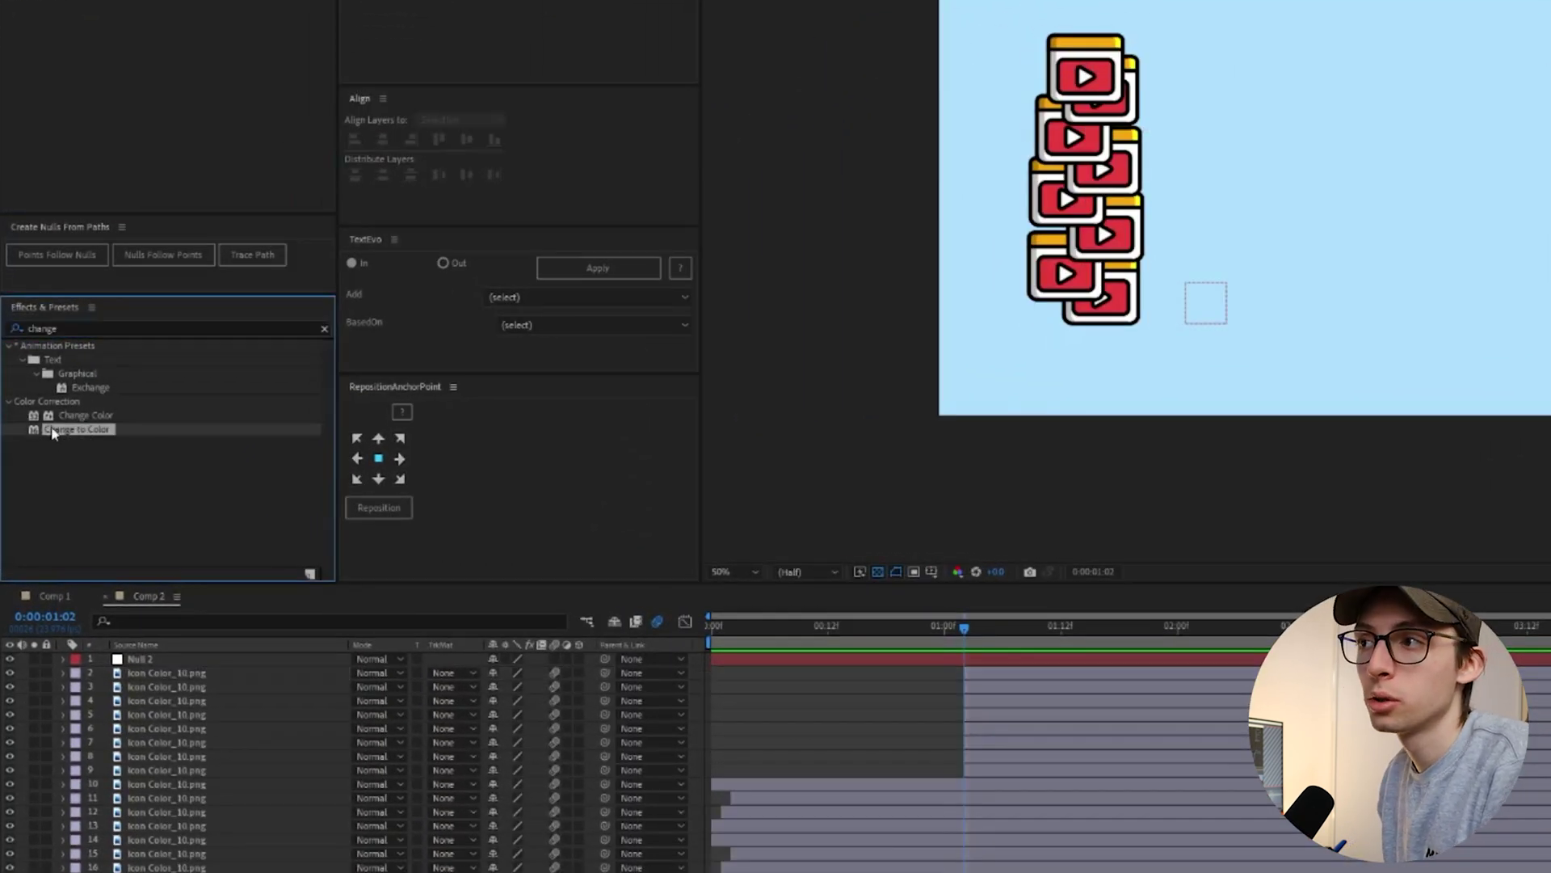
drag(53, 434, 968, 671)
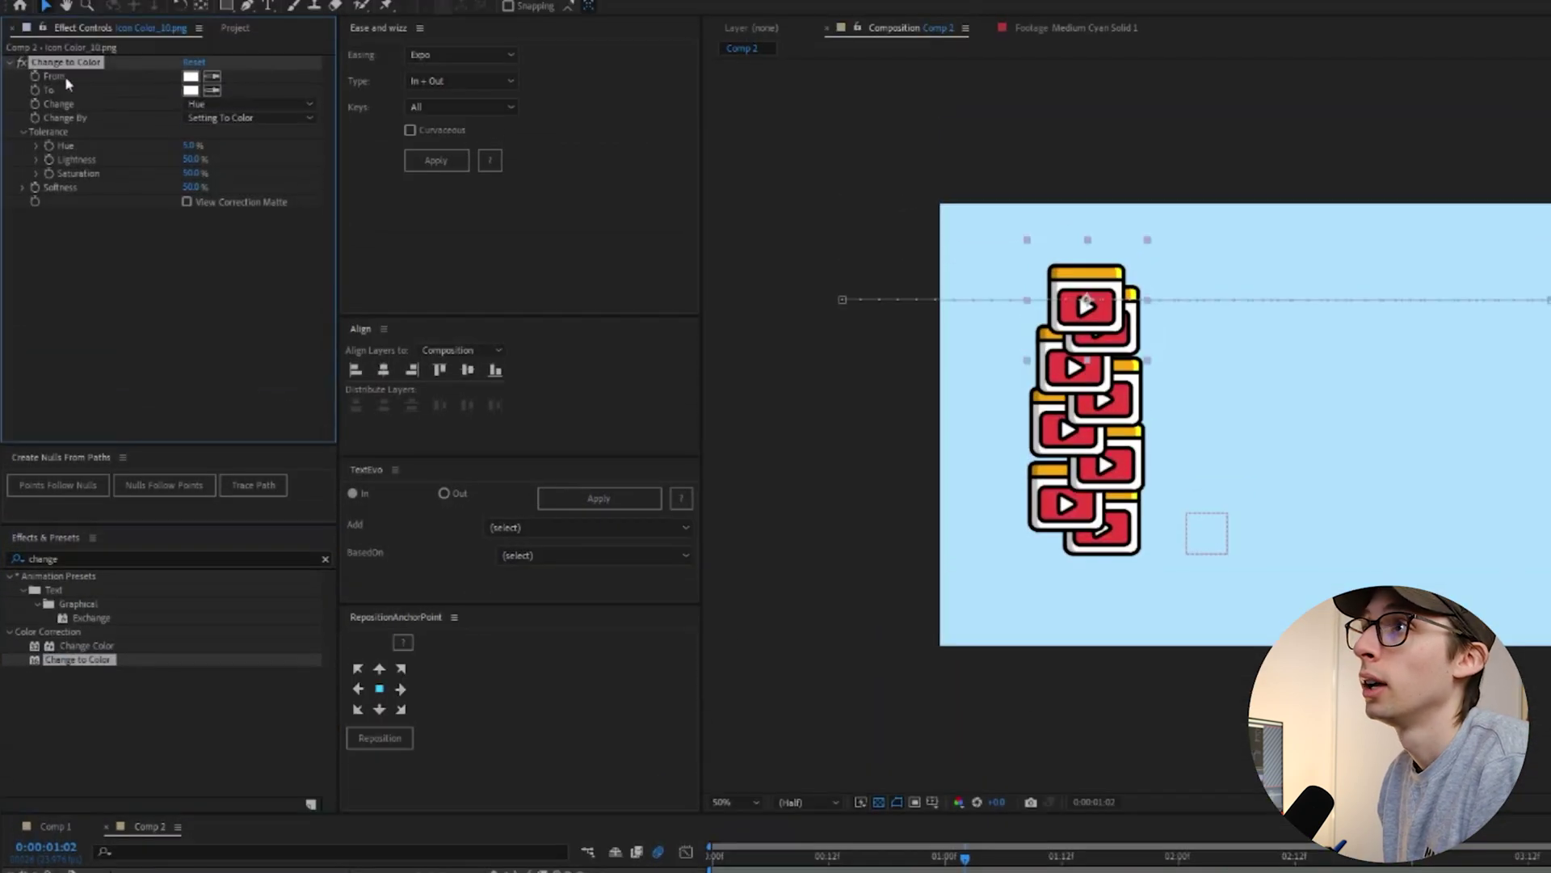
click(212, 76)
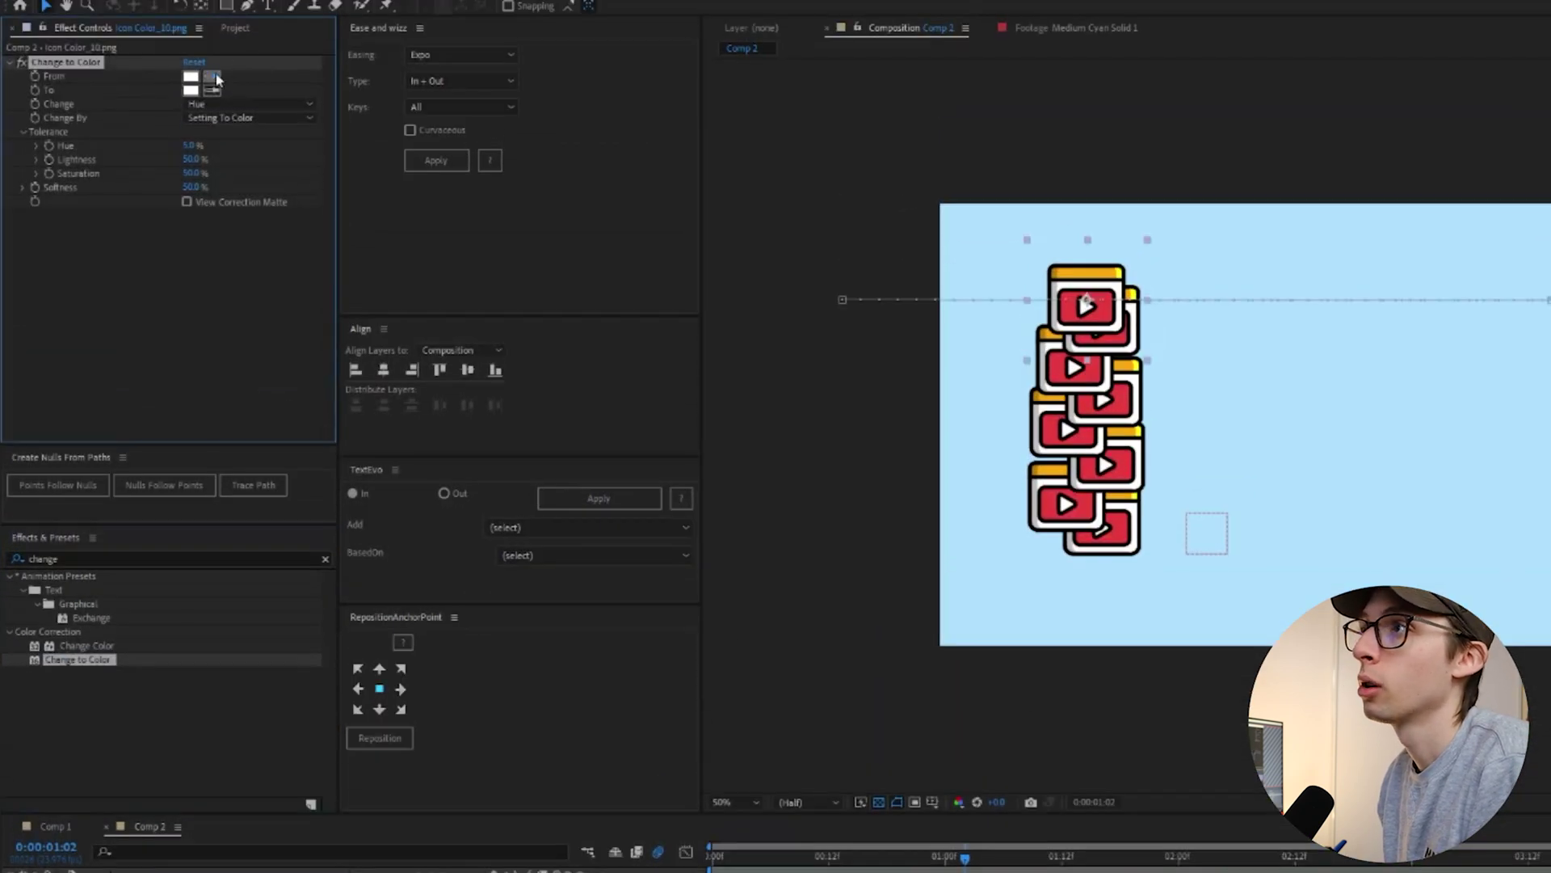
click(1108, 307)
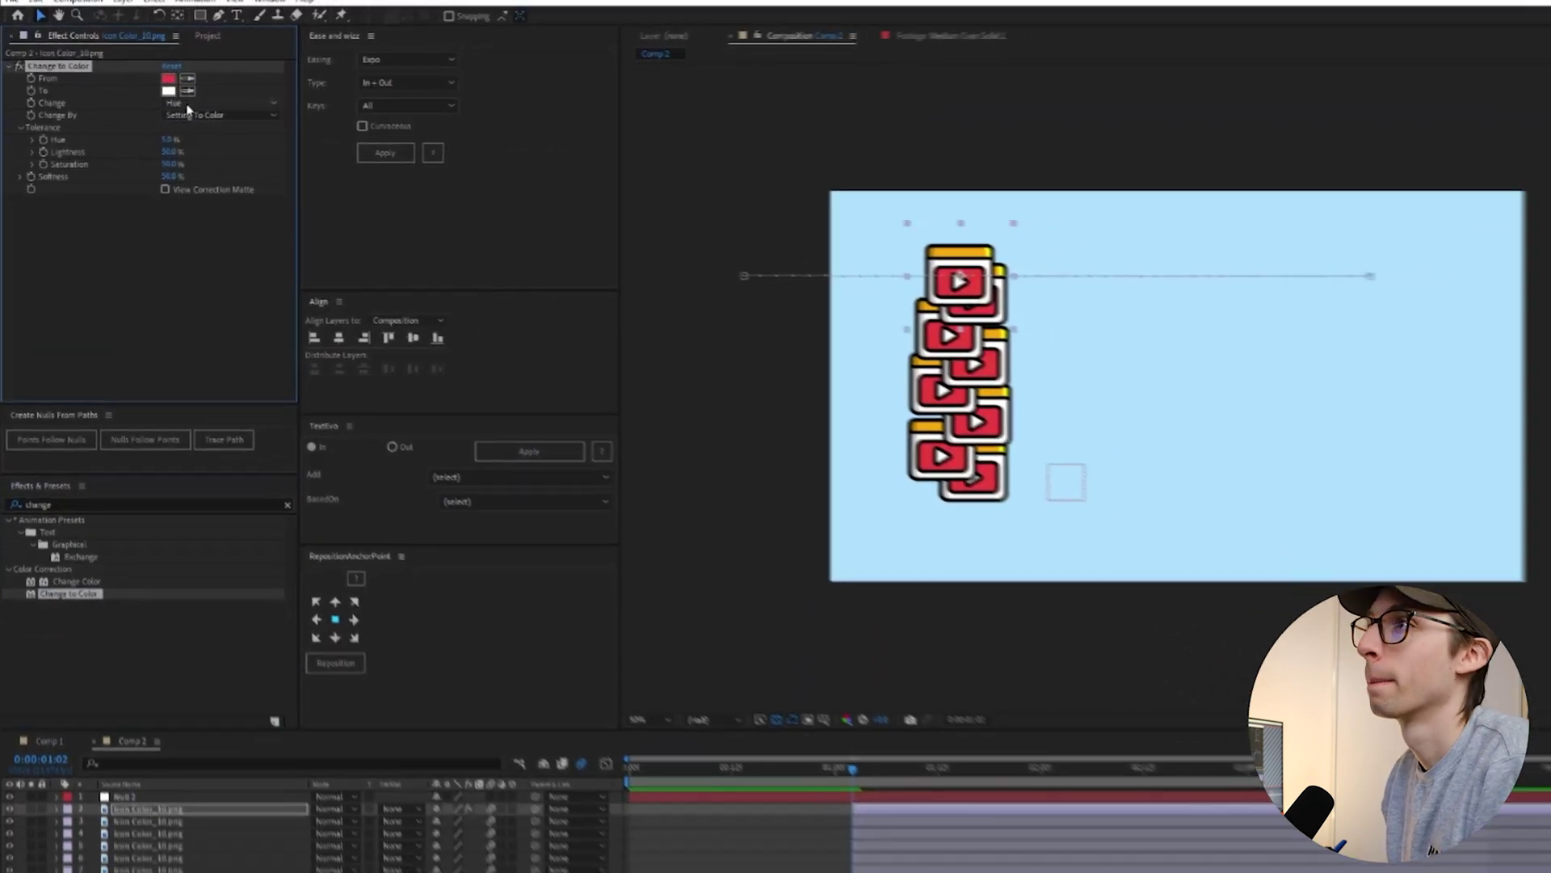
click(191, 90)
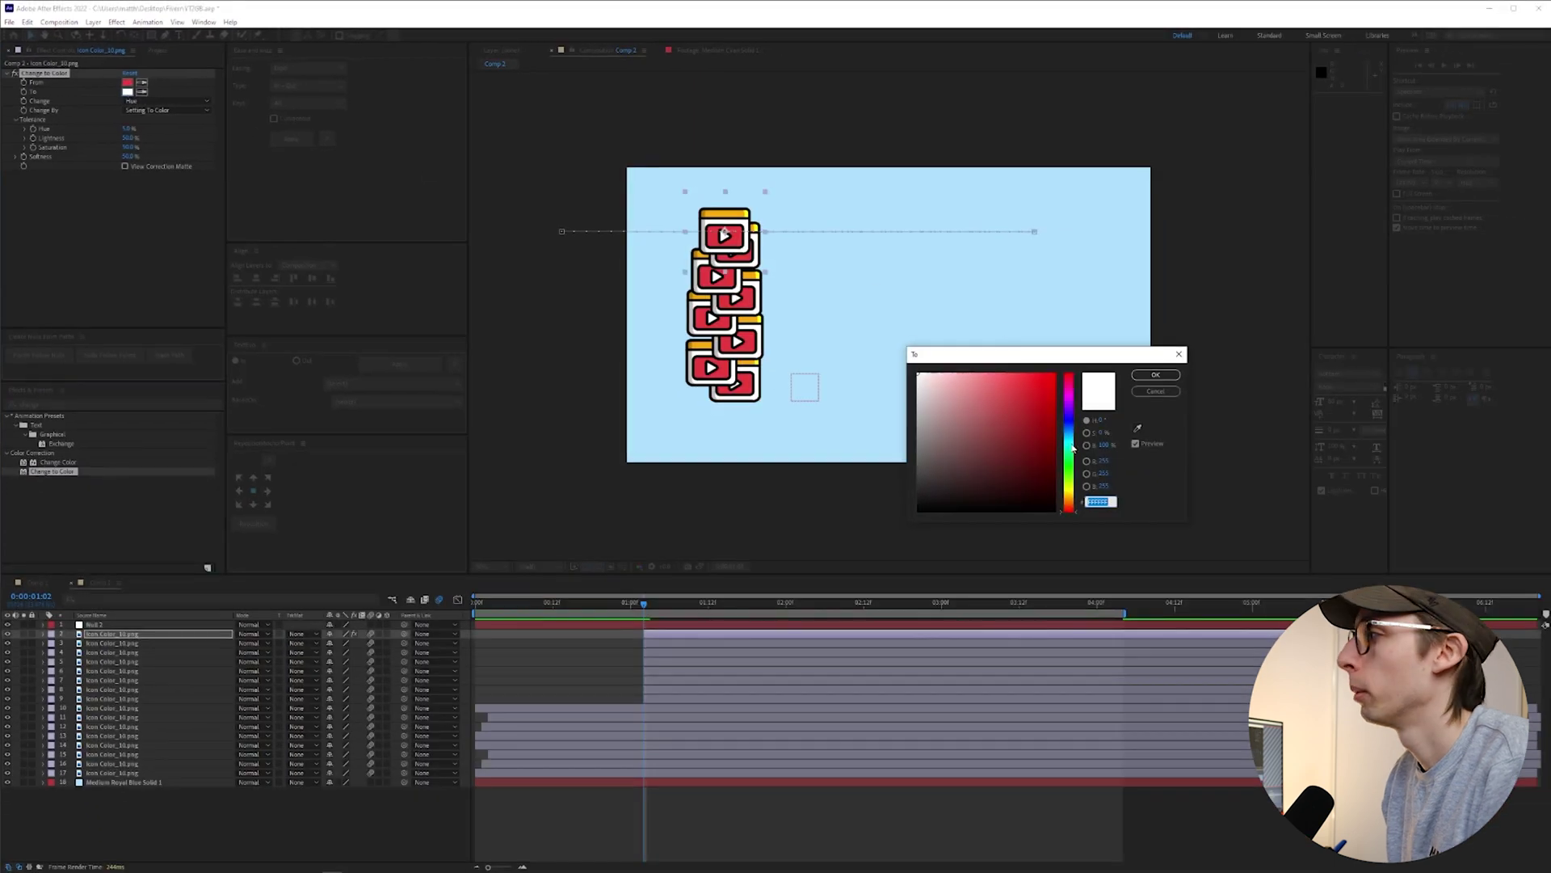
drag(1073, 449, 1073, 430)
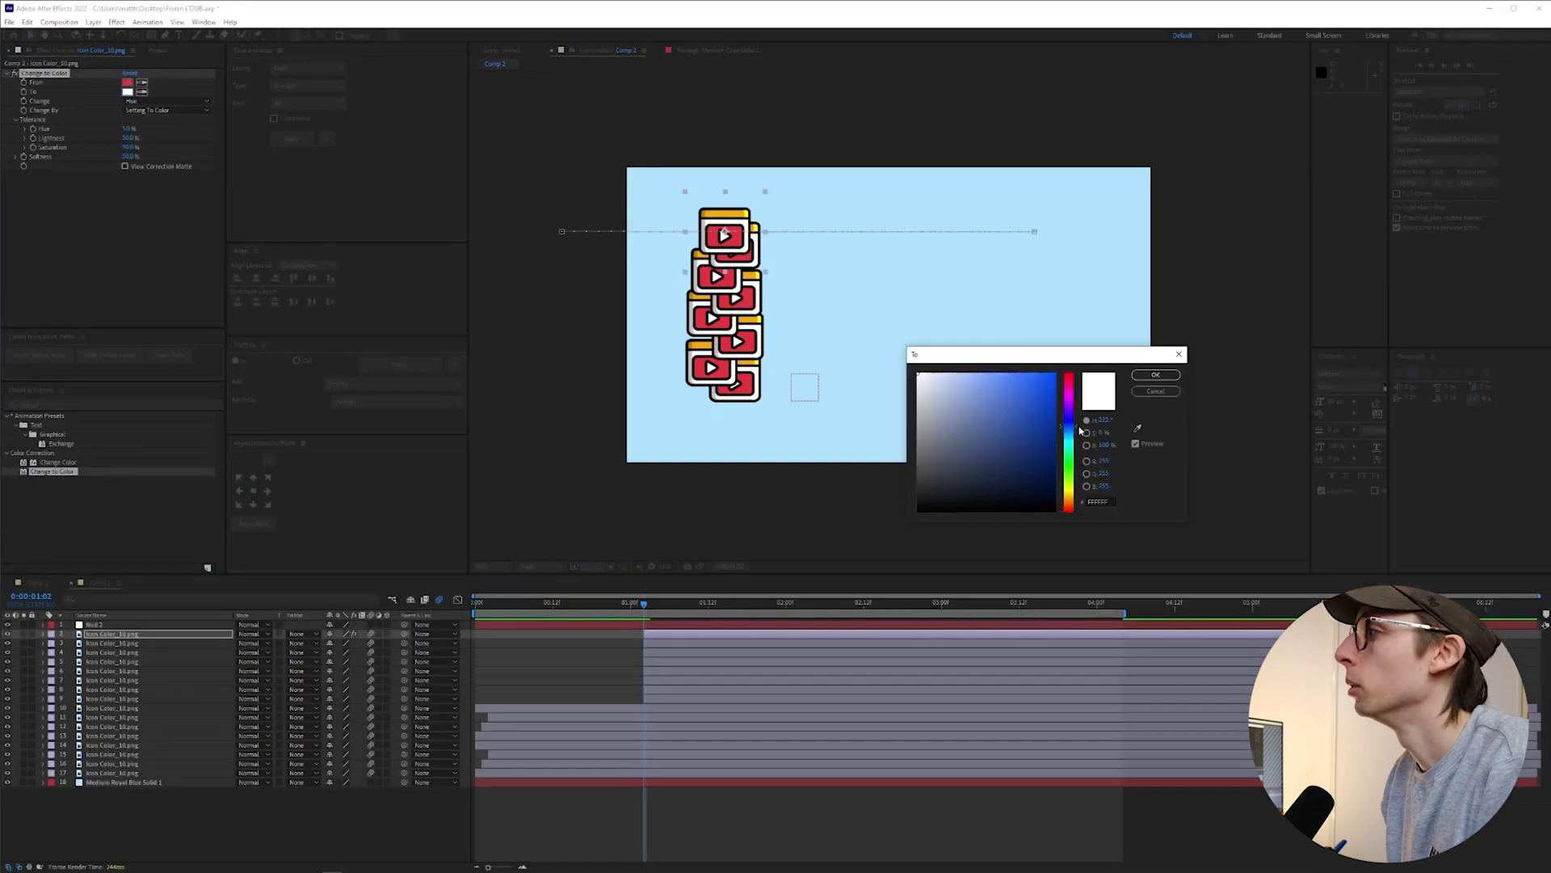
click(1047, 382)
click(1155, 375)
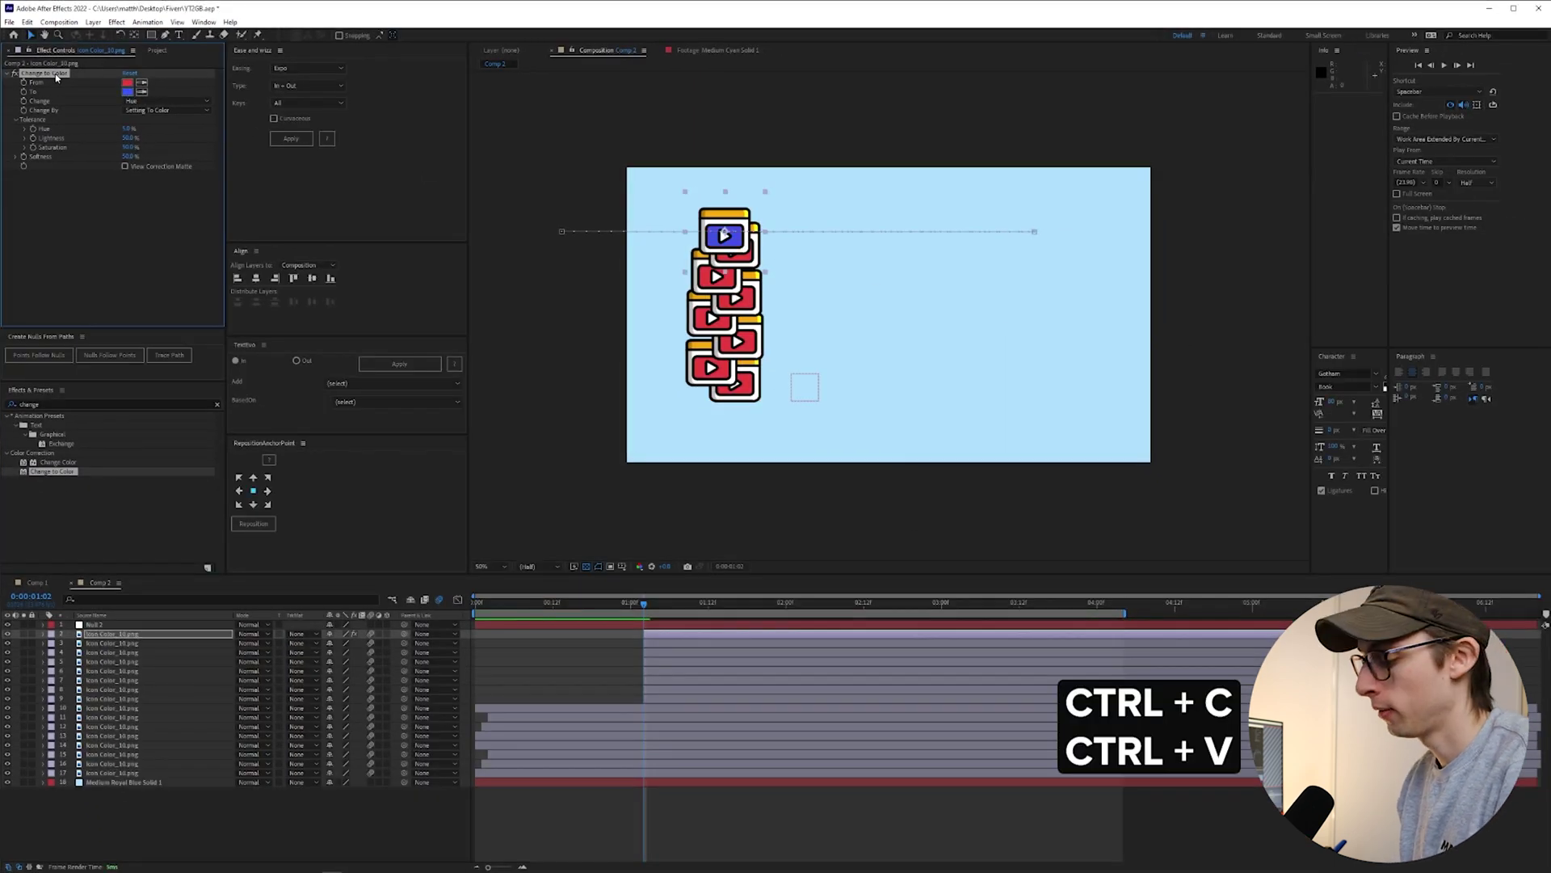
- Paste the Change to Color effect onto icon layers 3–9 and preview the animation
click(664, 642)
shift+click(680, 701)
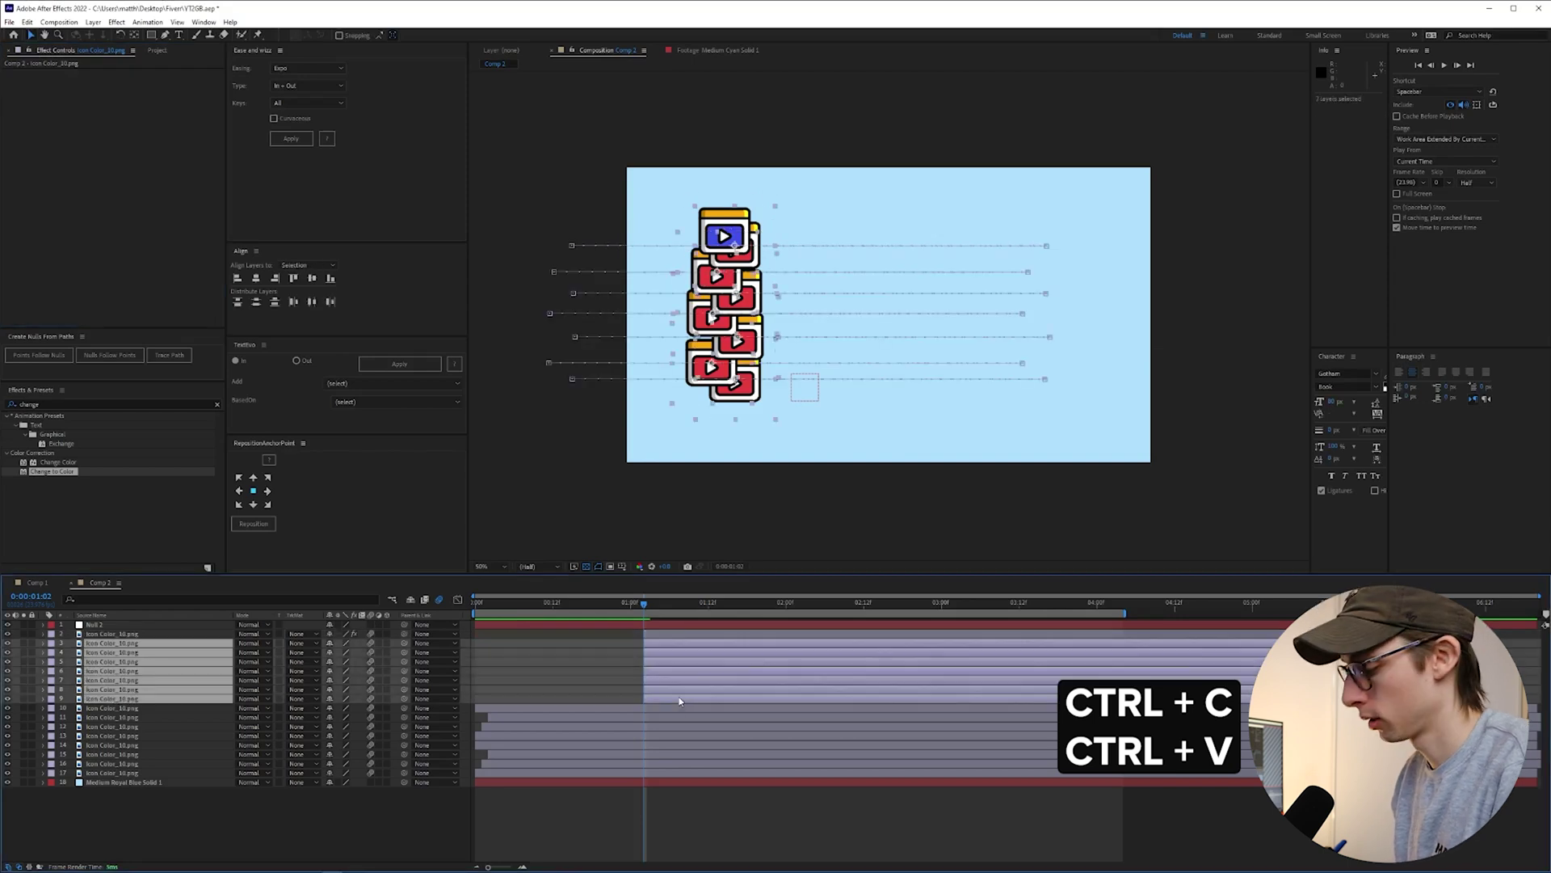
key(ctrl+v)
click(413, 856)
key(Home)
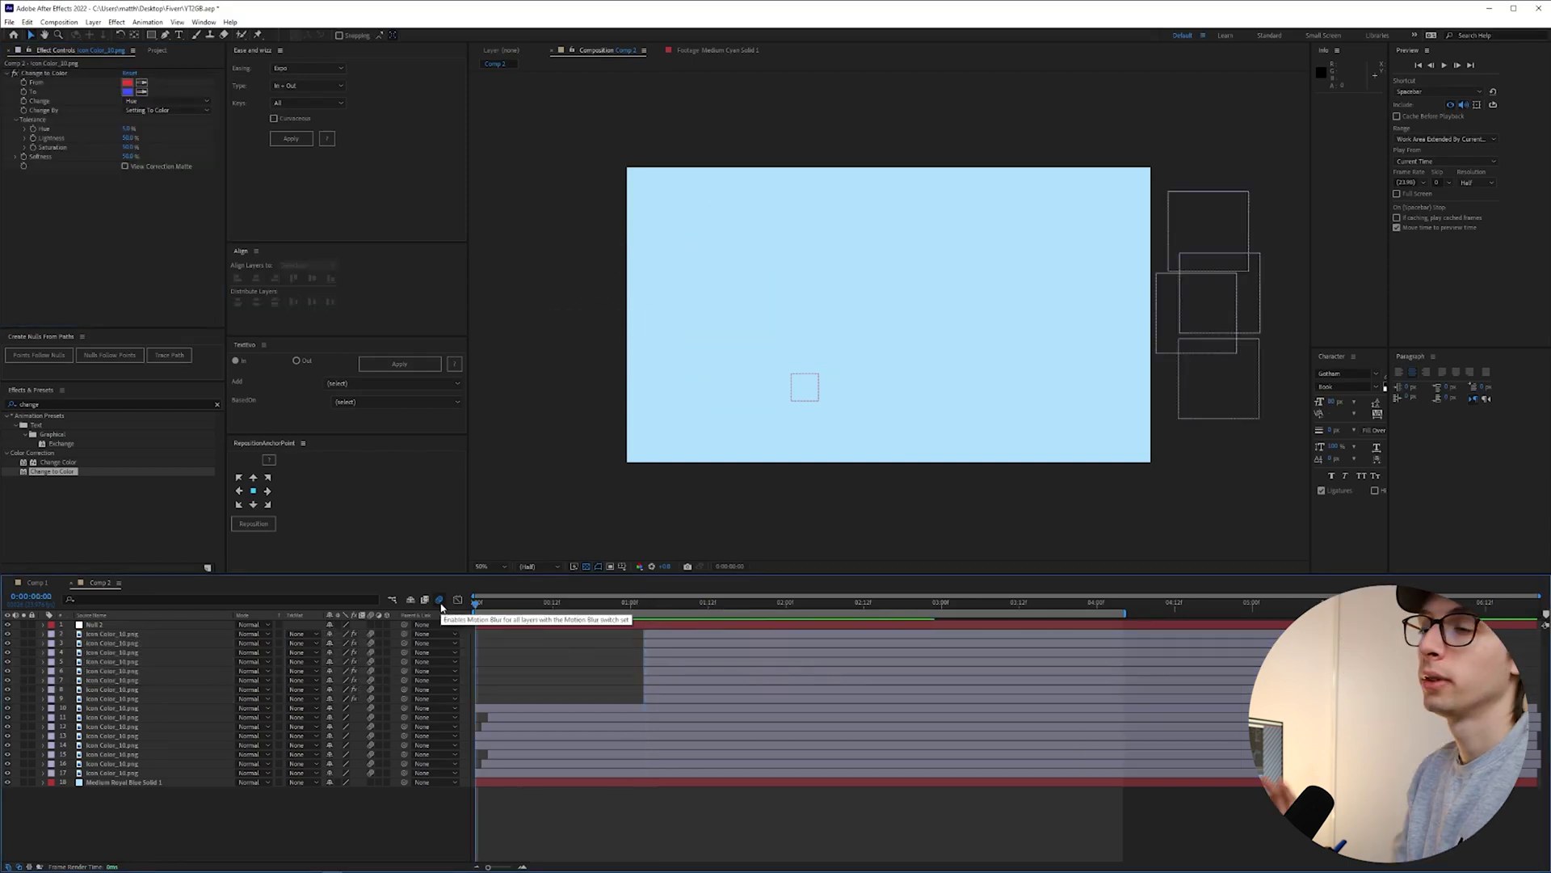
key(space)
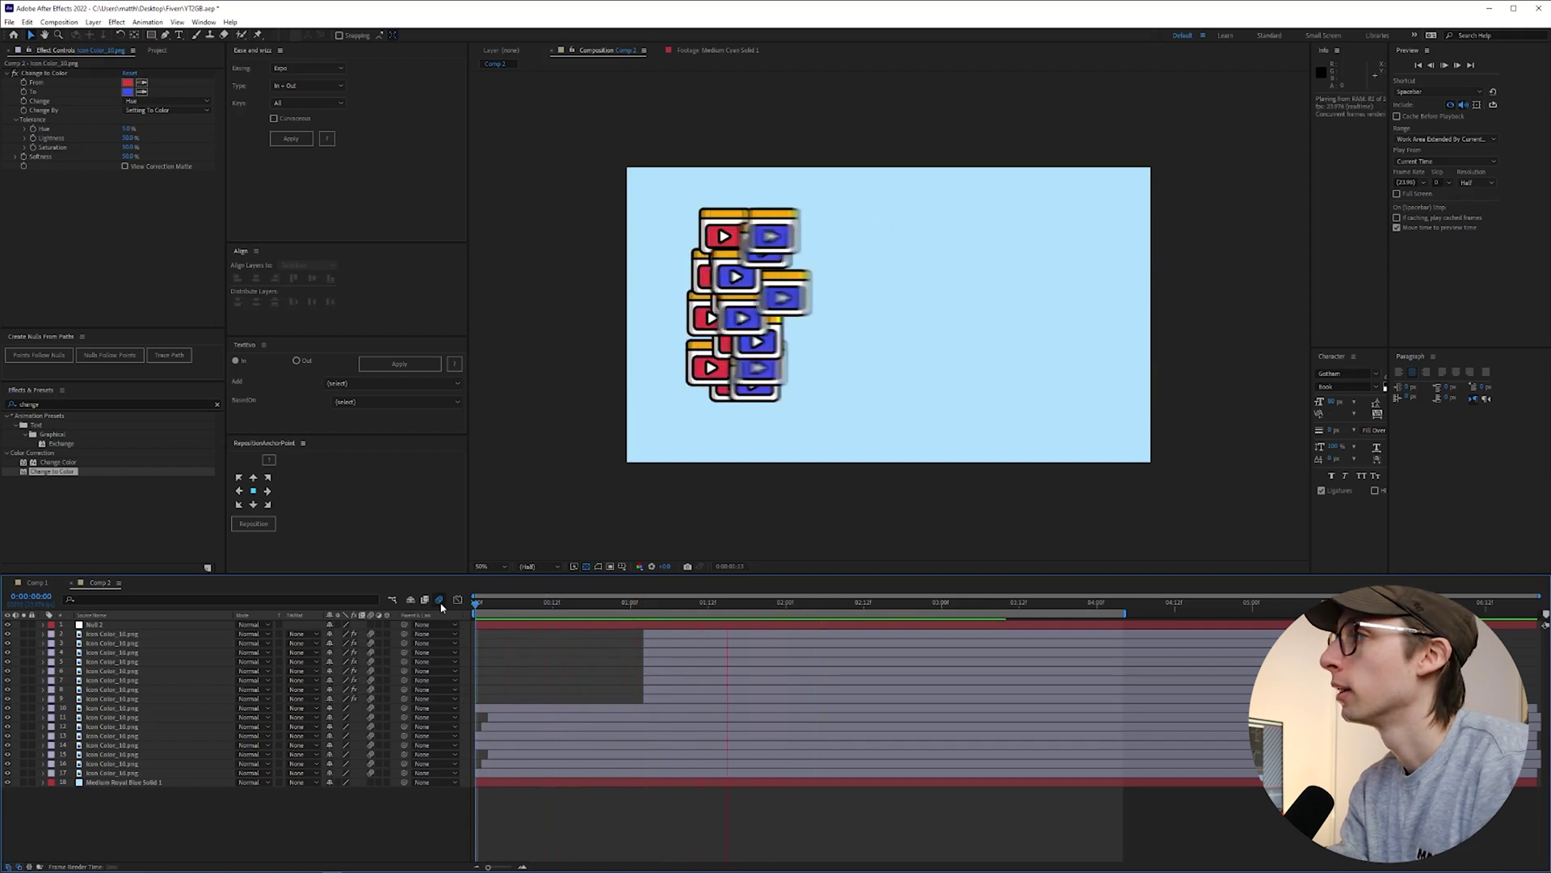
- Move the blue icon layers beneath layer 17, preview, and start a centred text layer
click(651, 602)
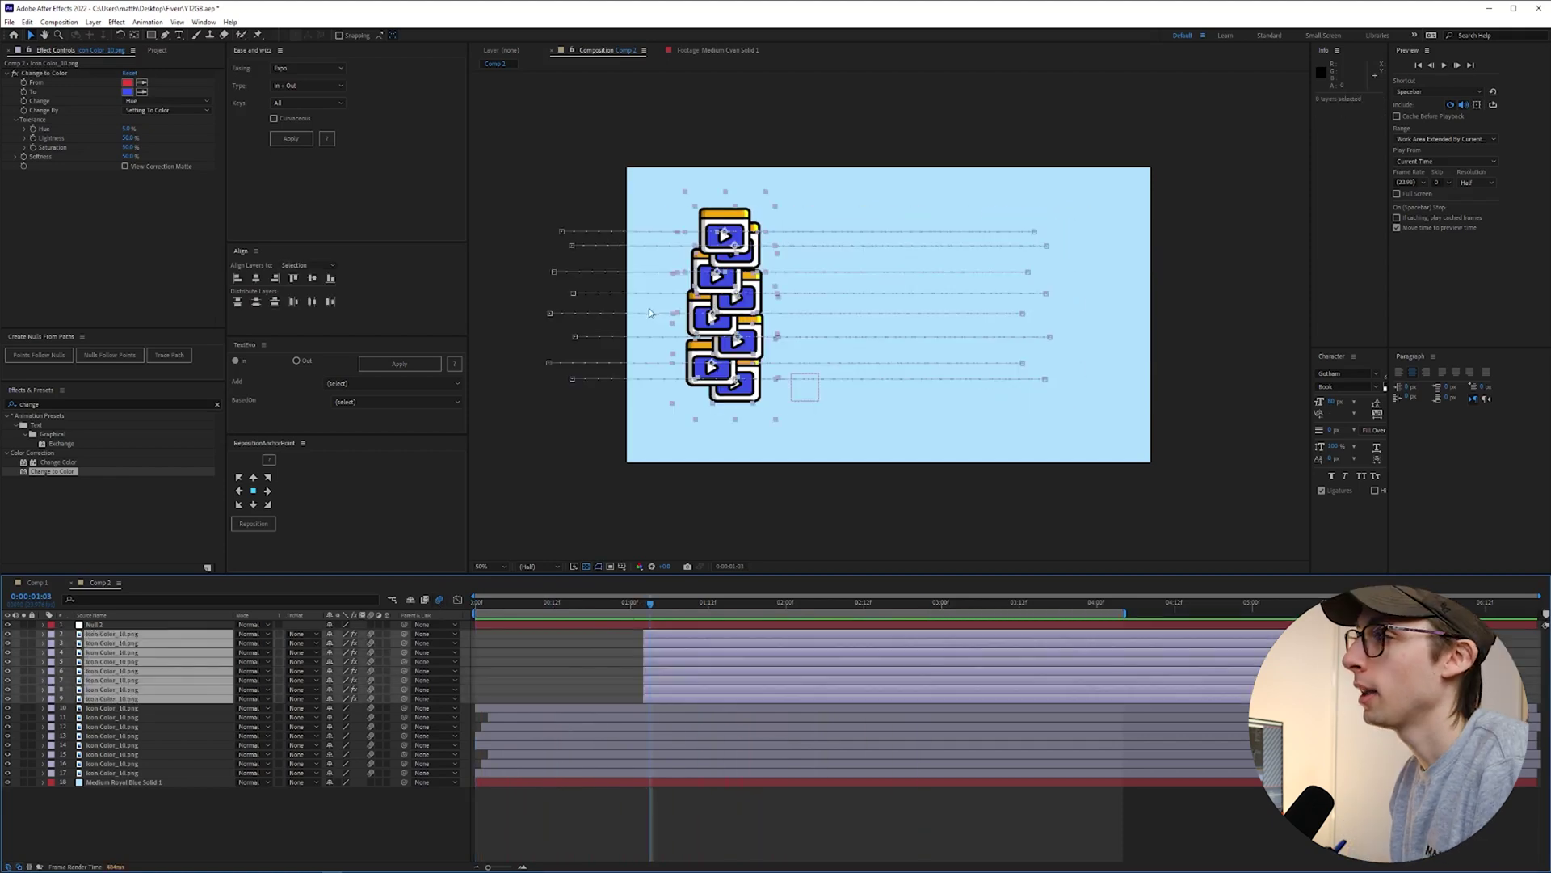
drag(137, 640, 149, 780)
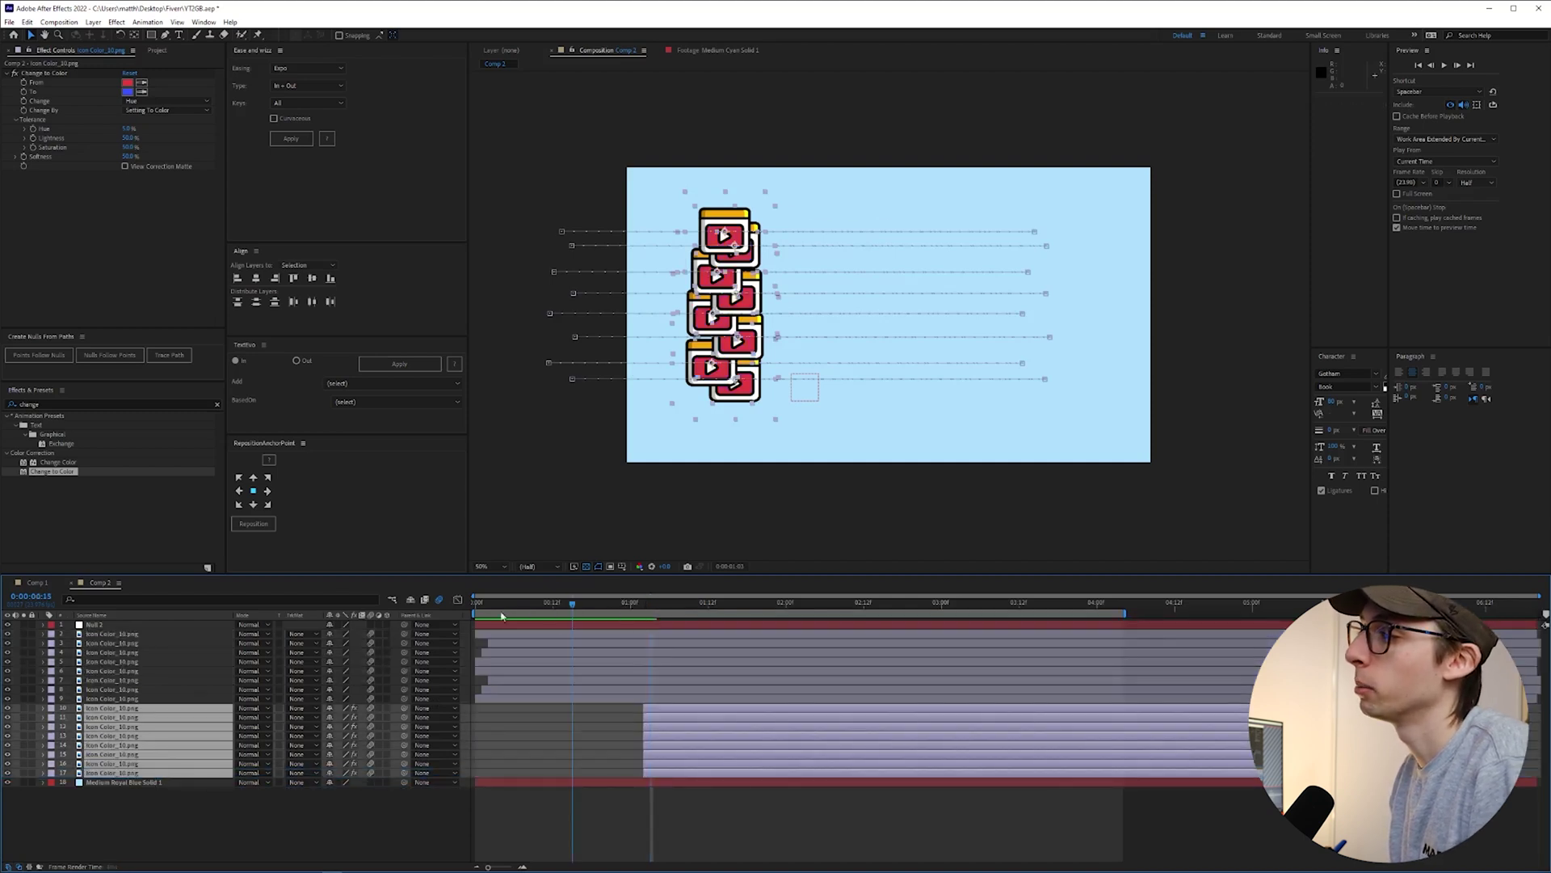
key(Home)
key(space)
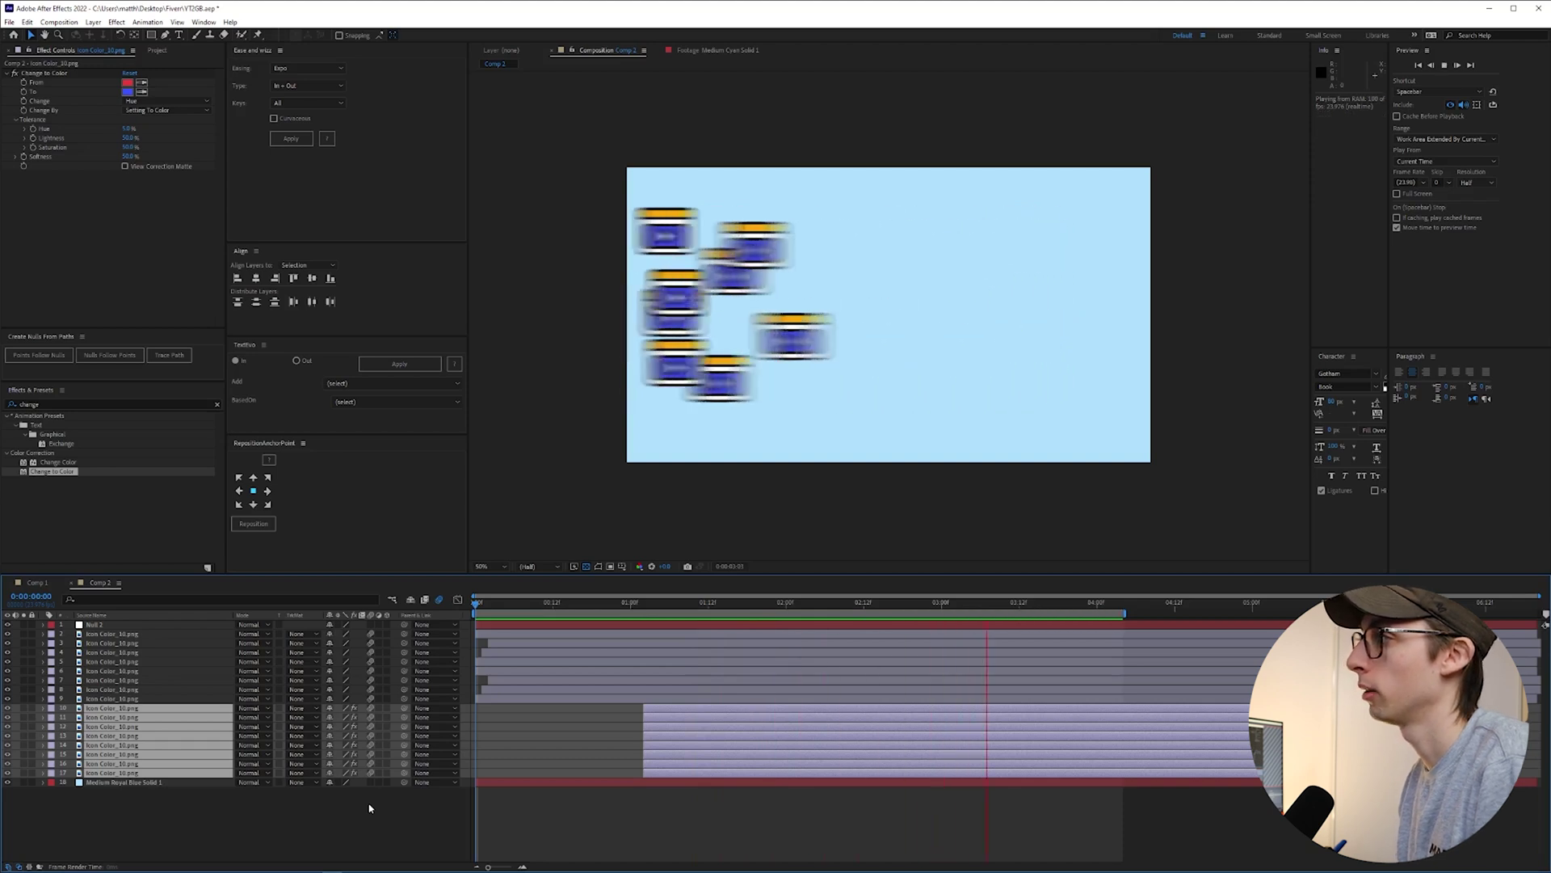
click(815, 215)
key(ctrl+t)
click(888, 328)
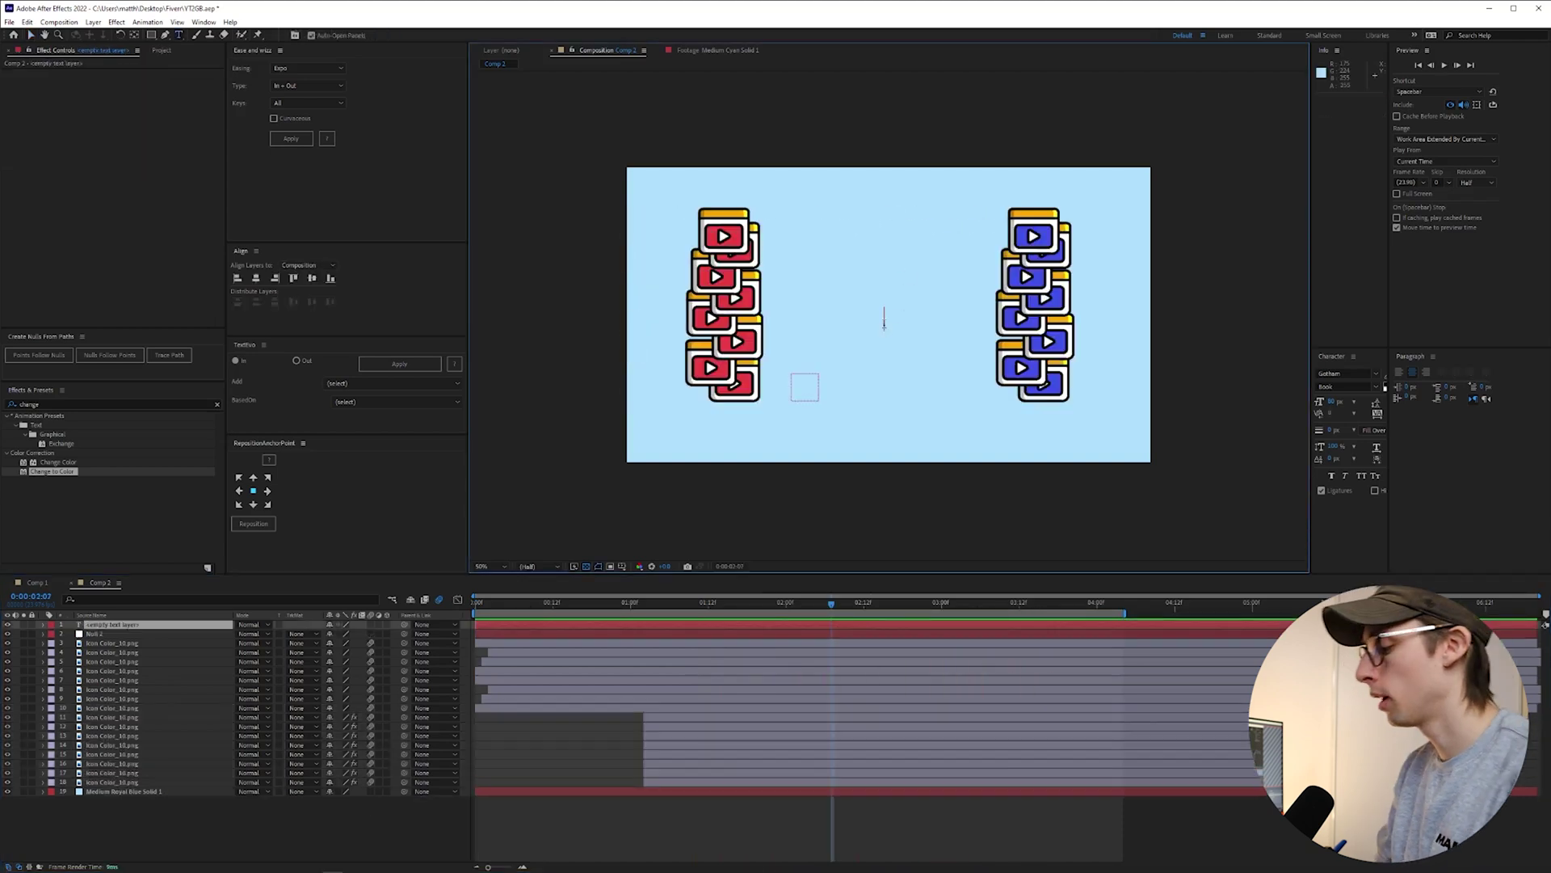
- Type 'YouTube' in the text layer and split that layer at the current time
text(Youtuy)
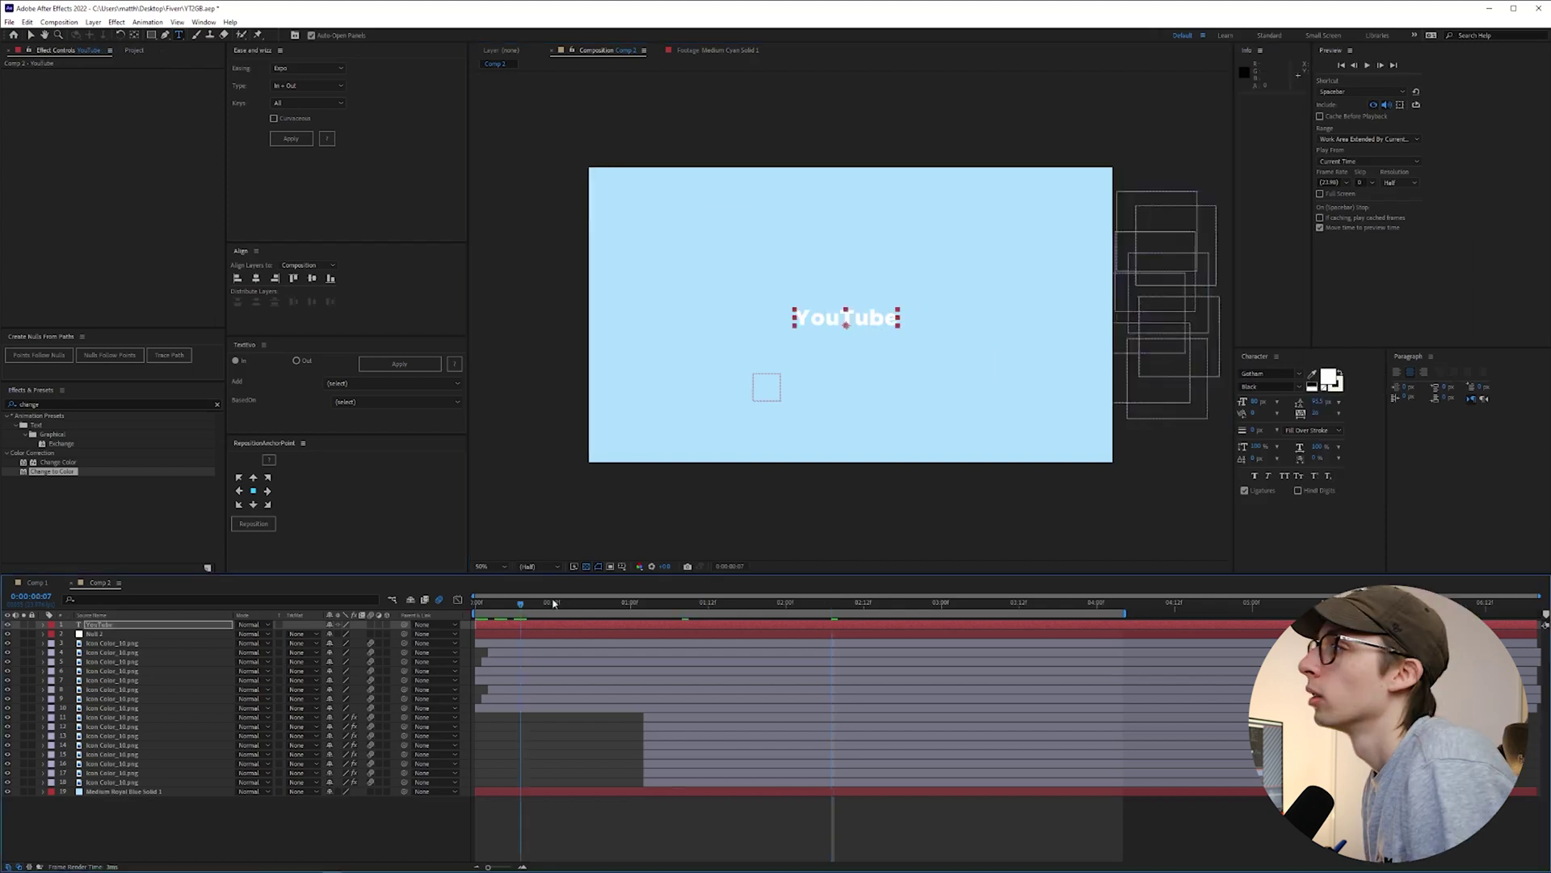
drag(590, 604, 754, 609)
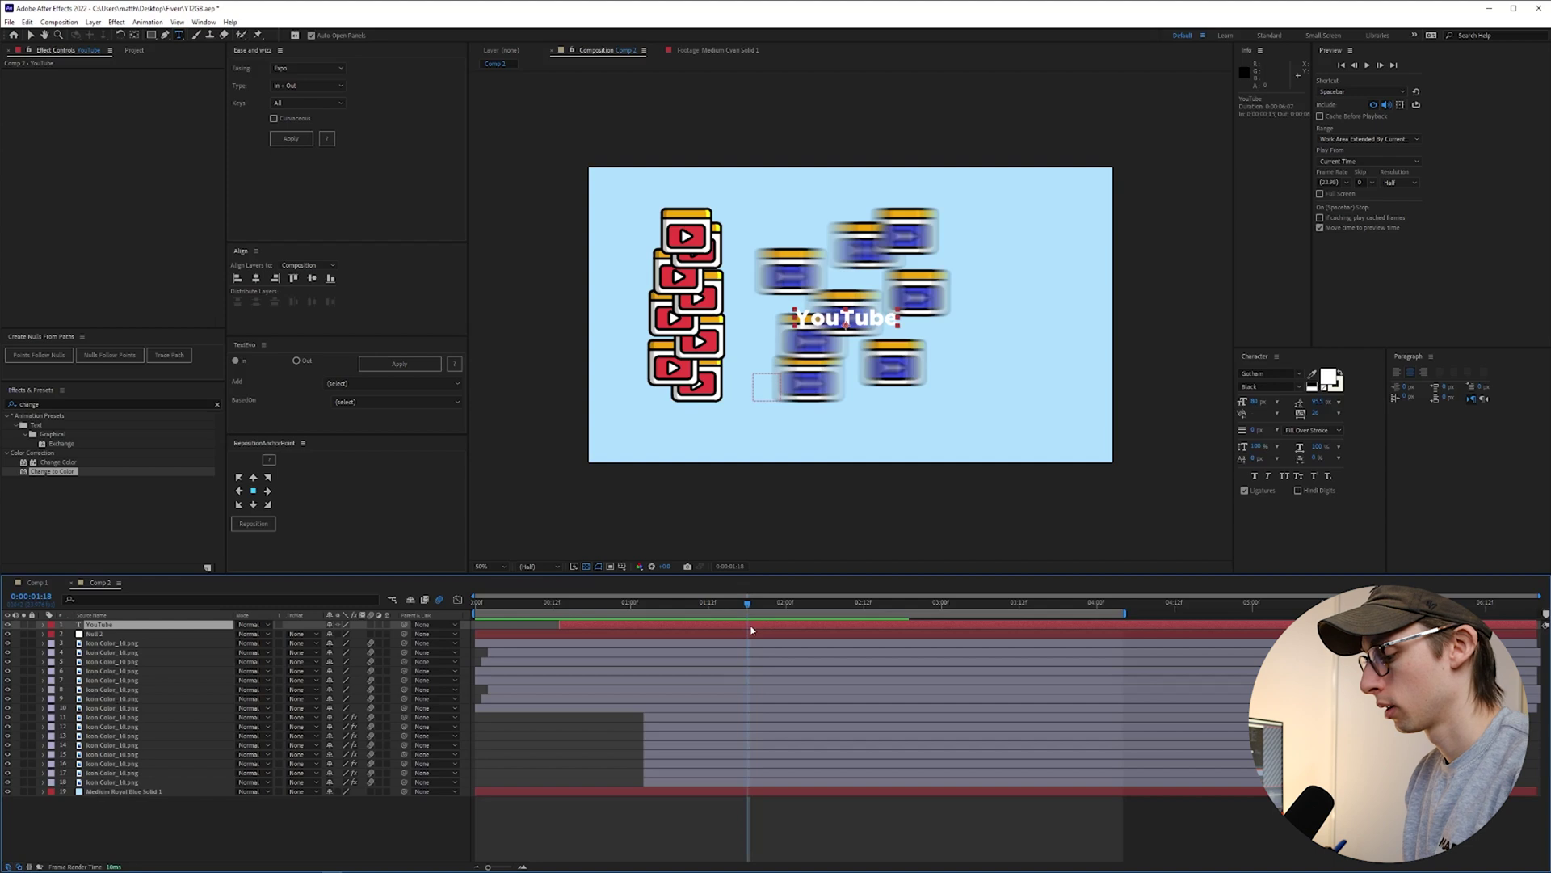
key(ctrl+shift+d)
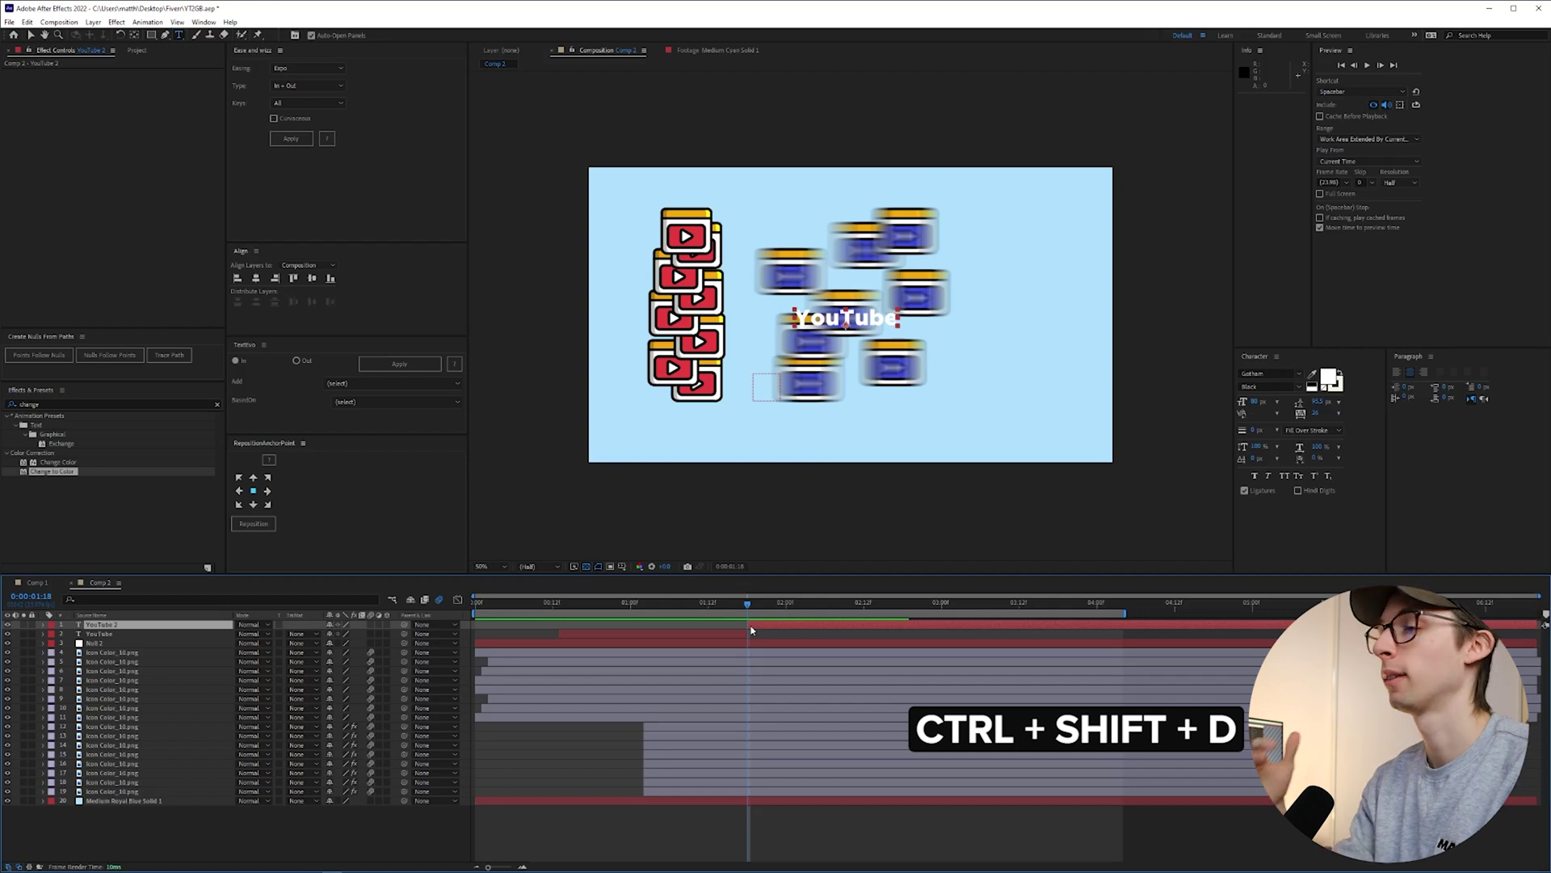
- Replace the later part's text with 'to Facebook' and preview the animation
click(889, 326)
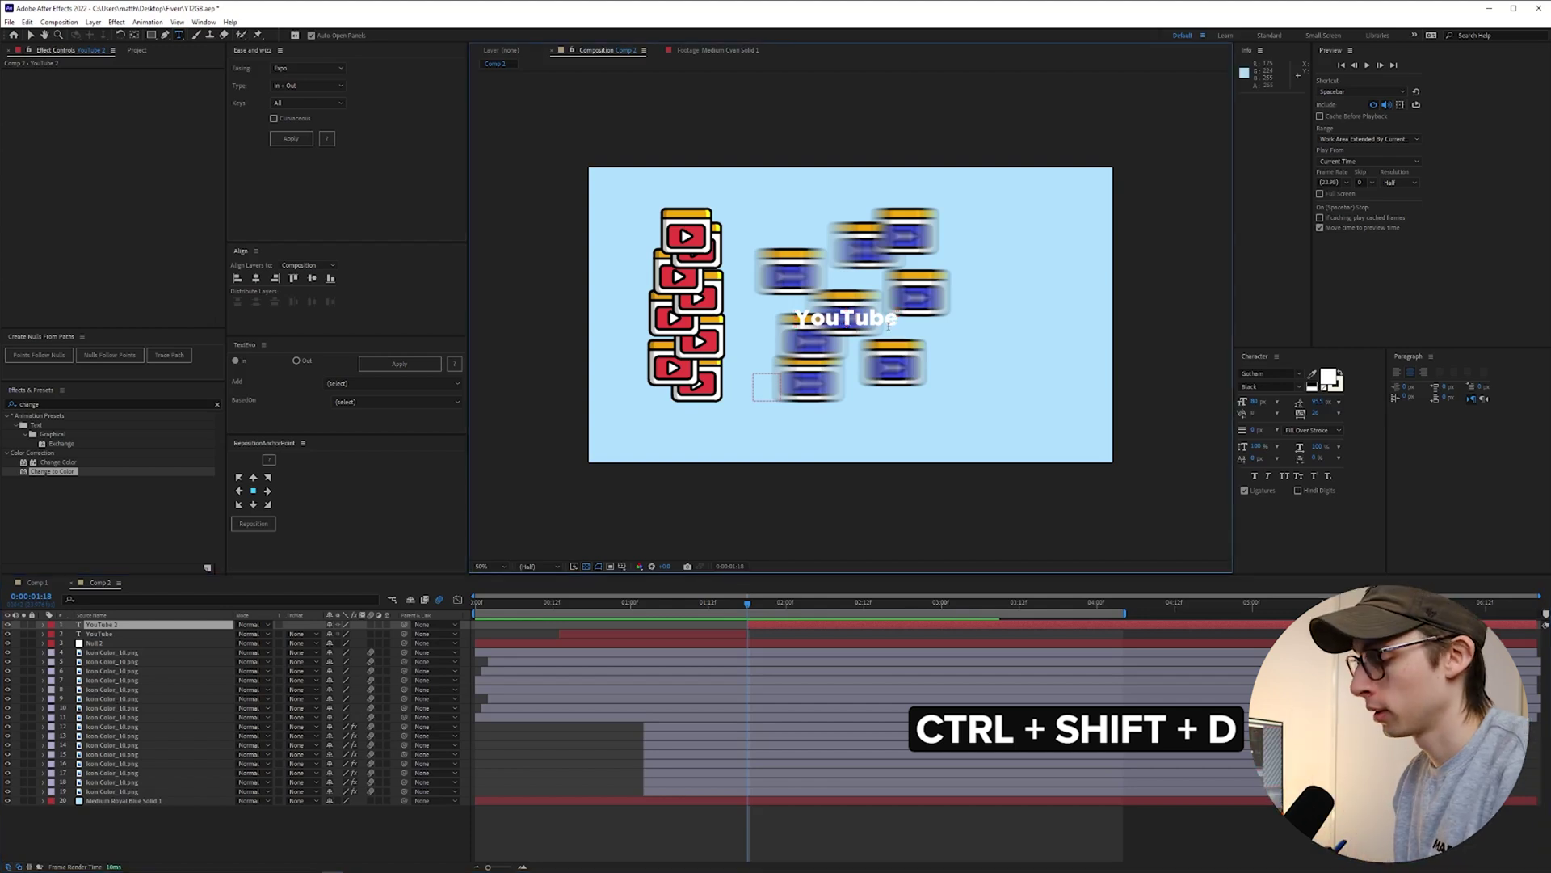
double_click(889, 326)
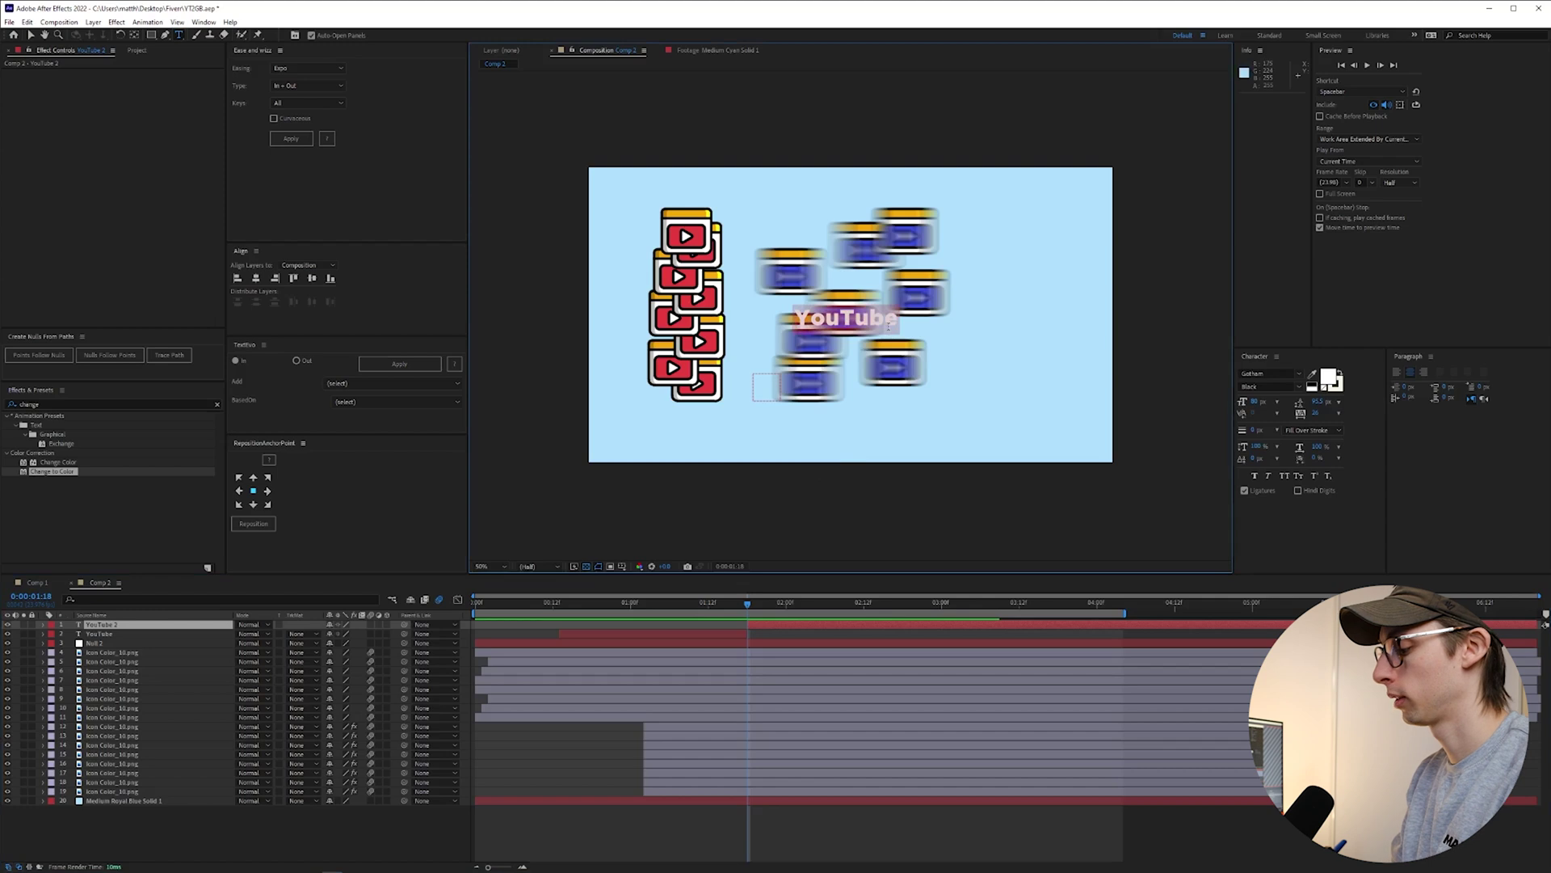
text(ti)
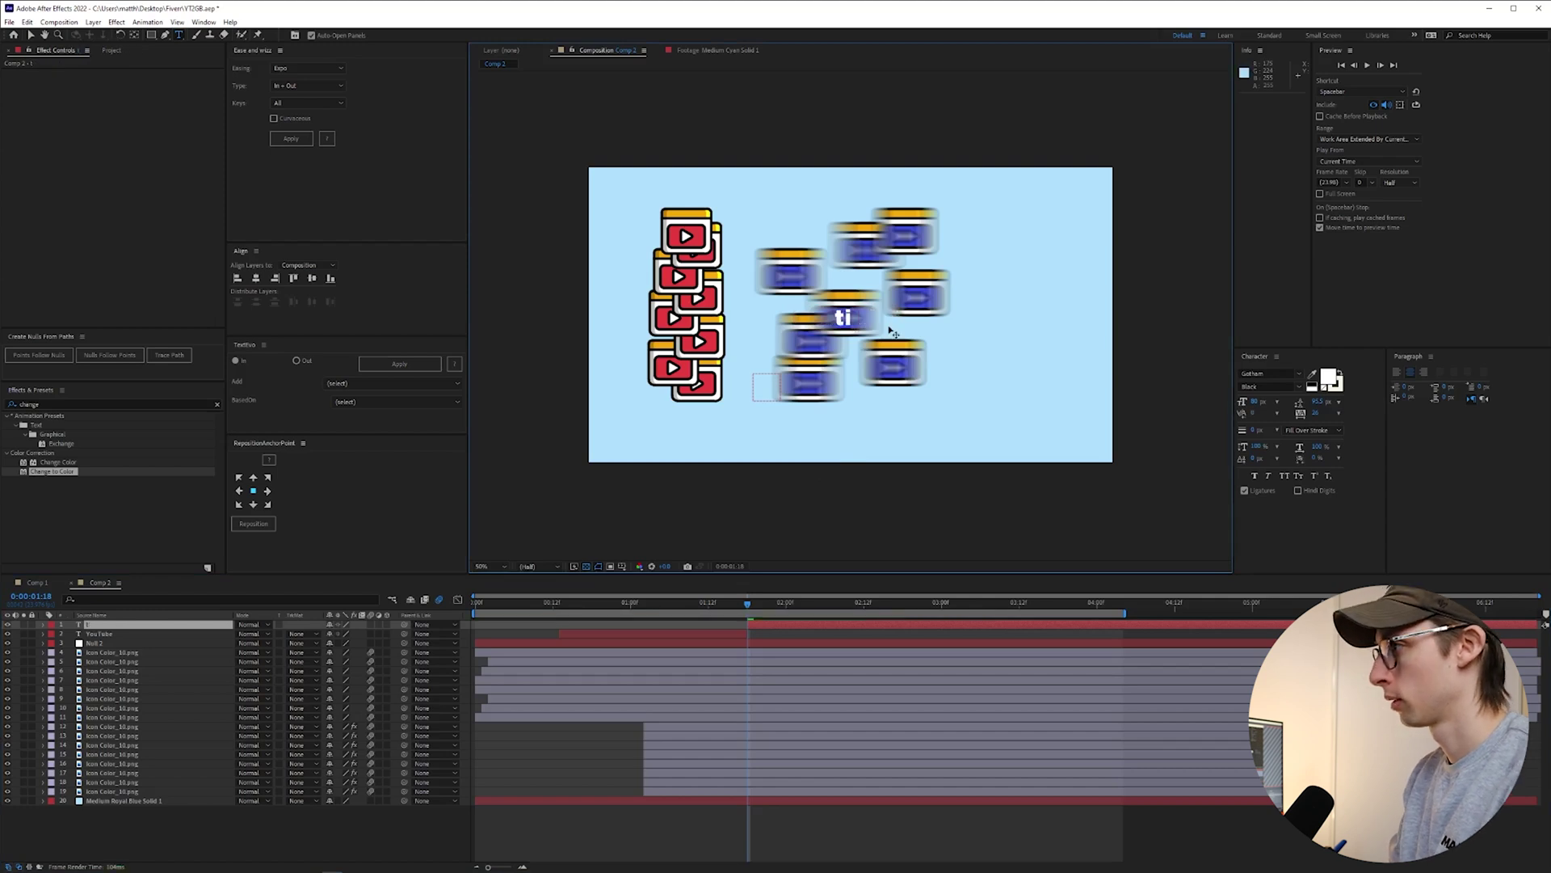
text( Face)
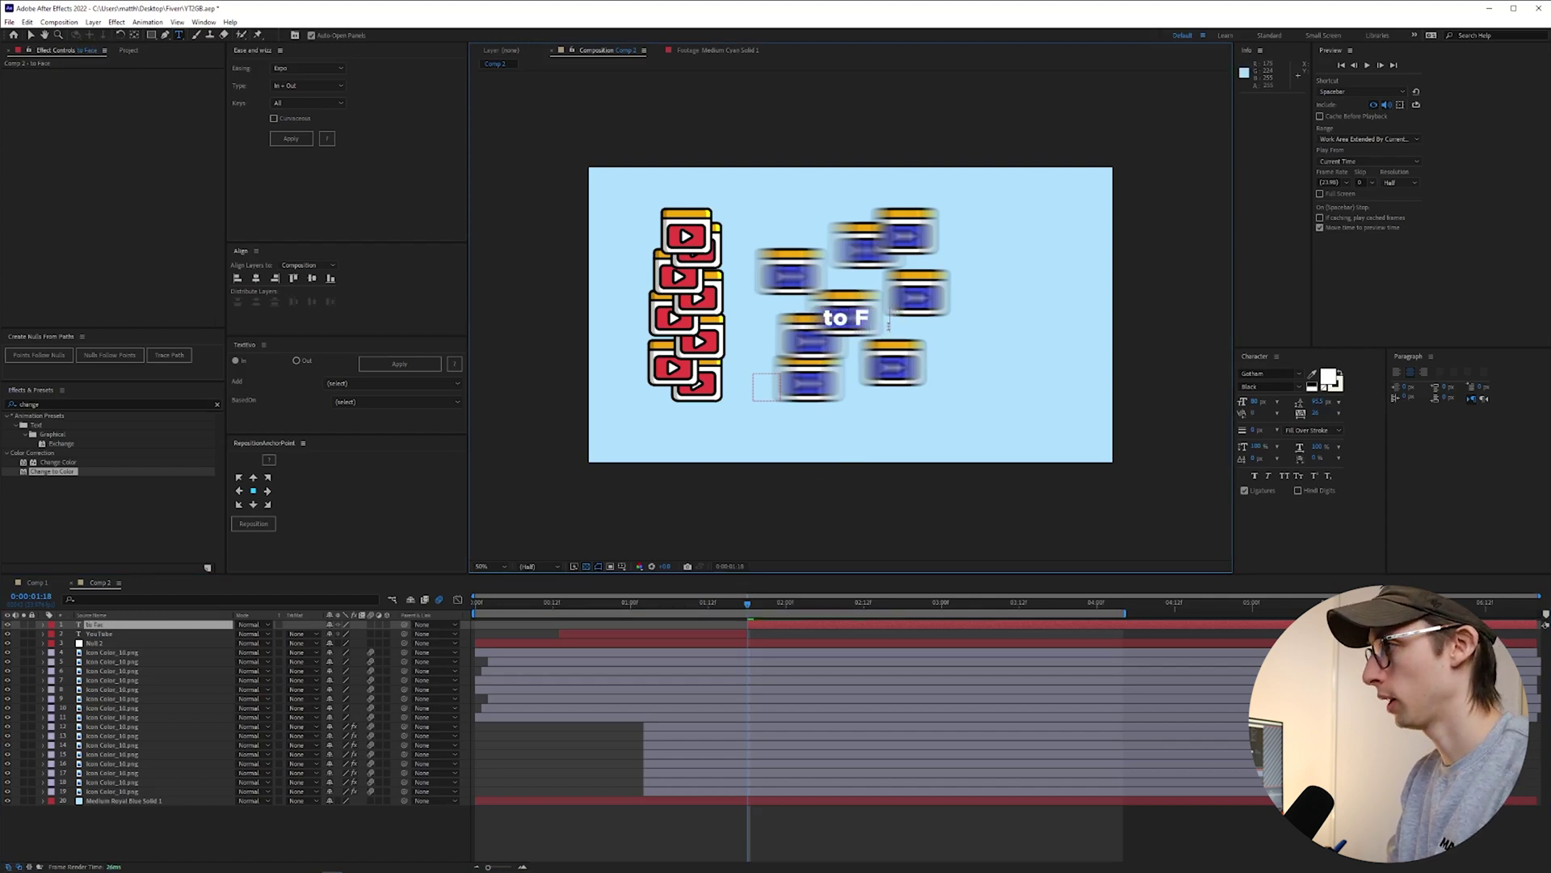
text(book)
key(Escape)
key(space)
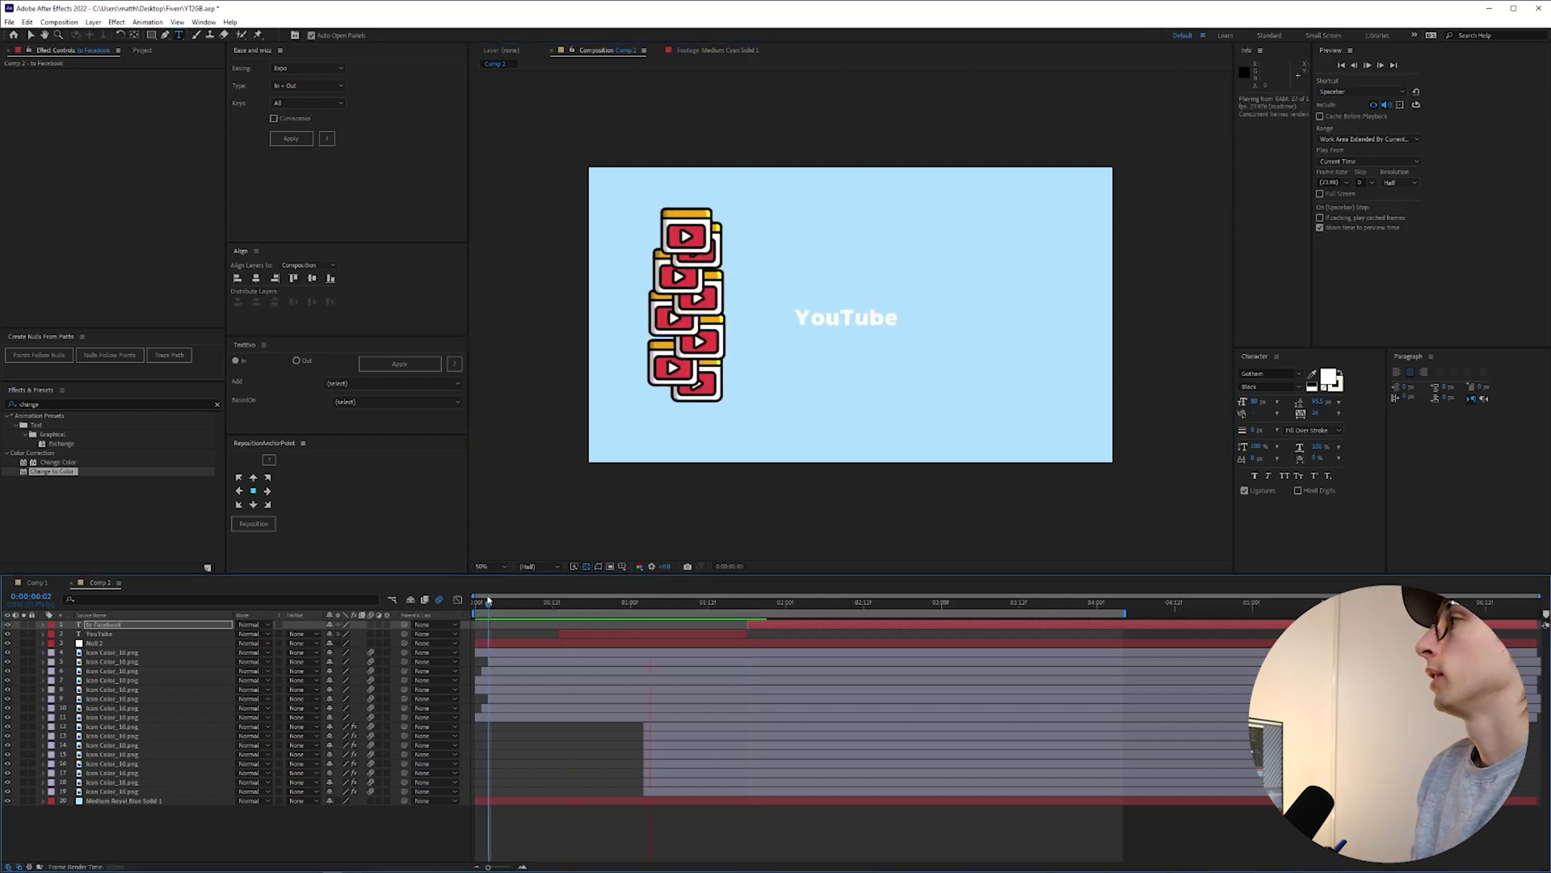
- Trim 'to Facebook' to end around 3:04 and drag both text layers below the icon layers
drag(488, 602, 982, 644)
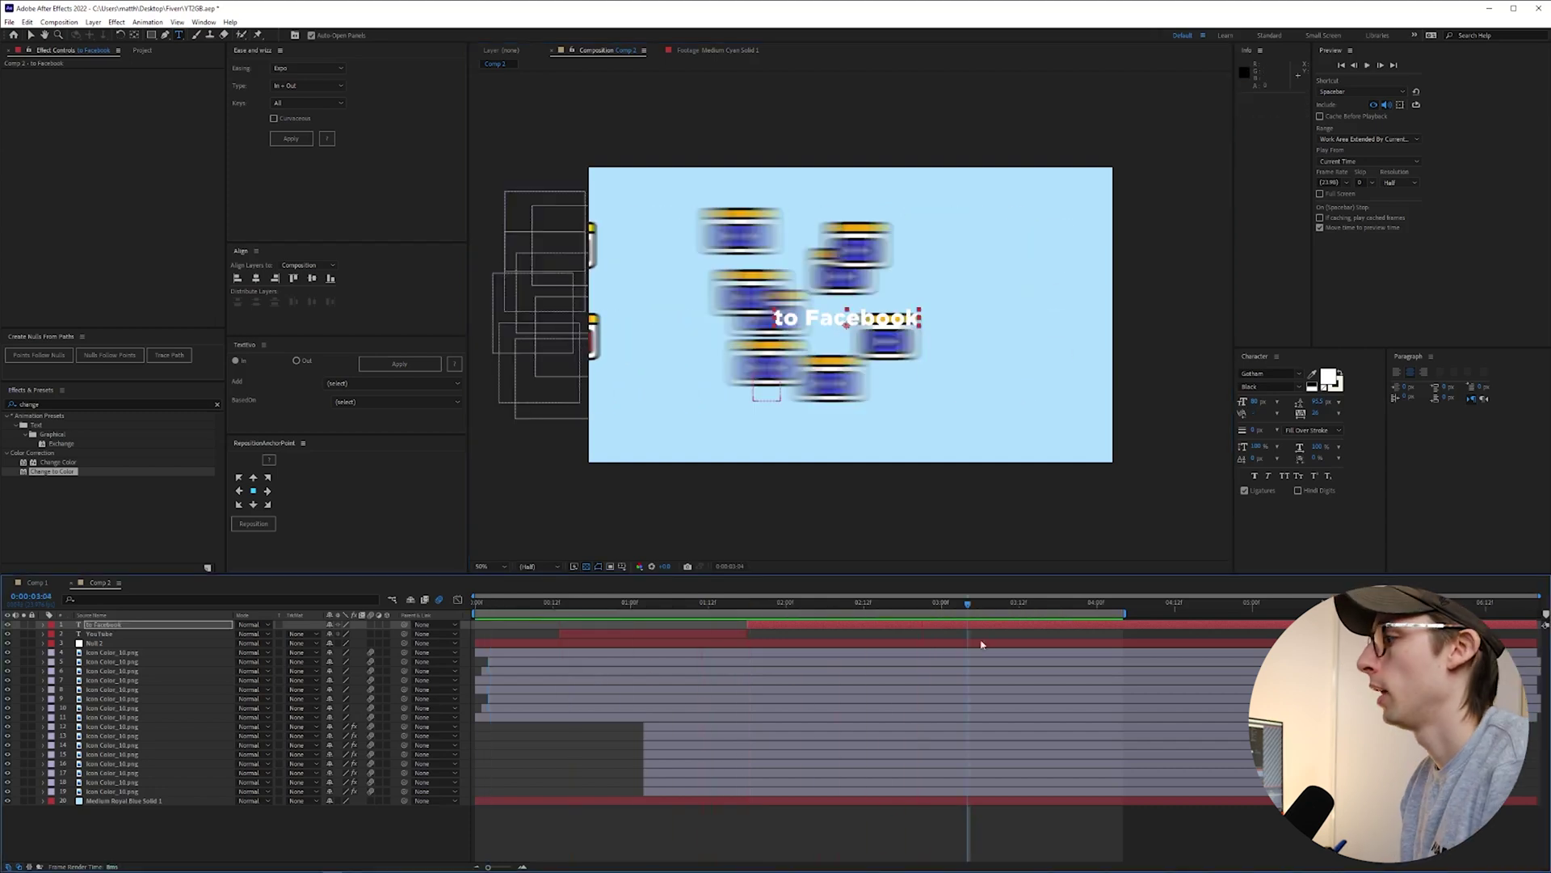
key(alt+bracketright)
key(alt+bracketright)
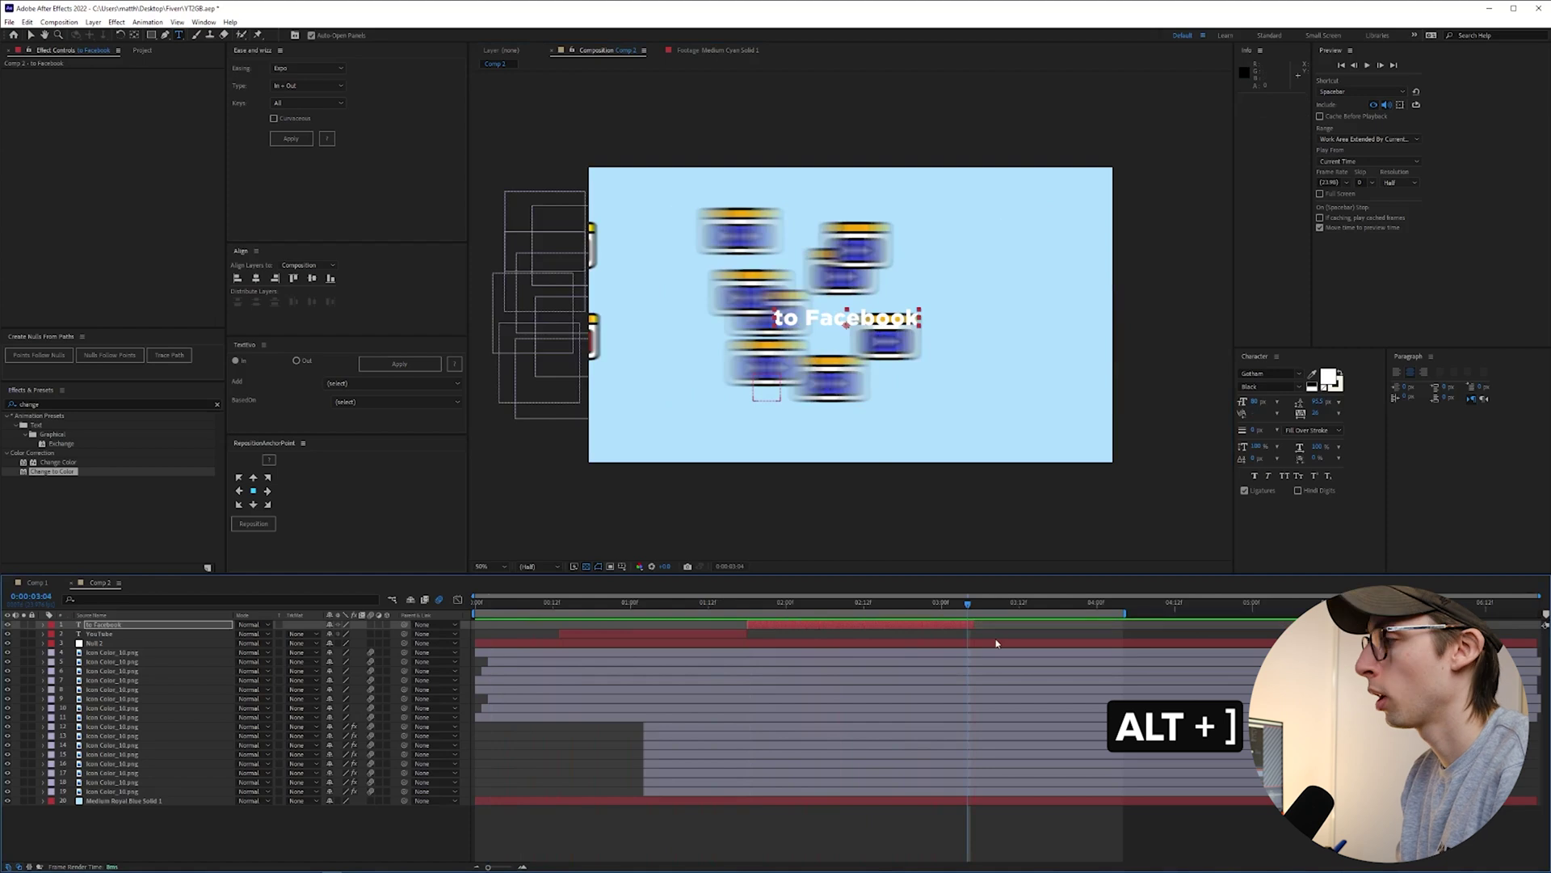
click(676, 602)
ctrl+click(565, 633)
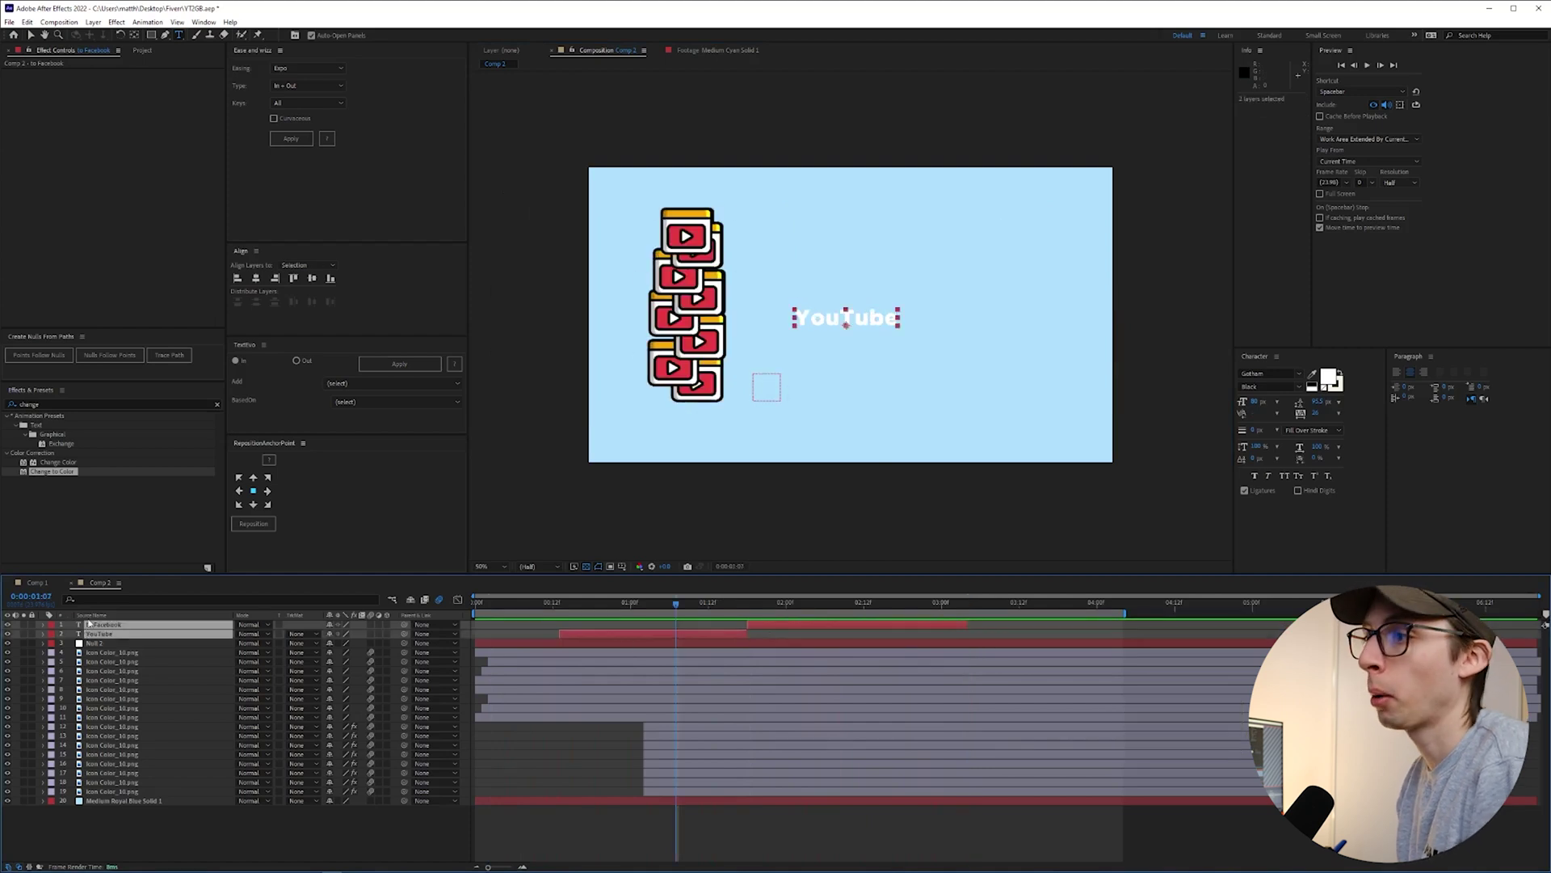
drag(89, 624, 126, 800)
drag(495, 604, 535, 606)
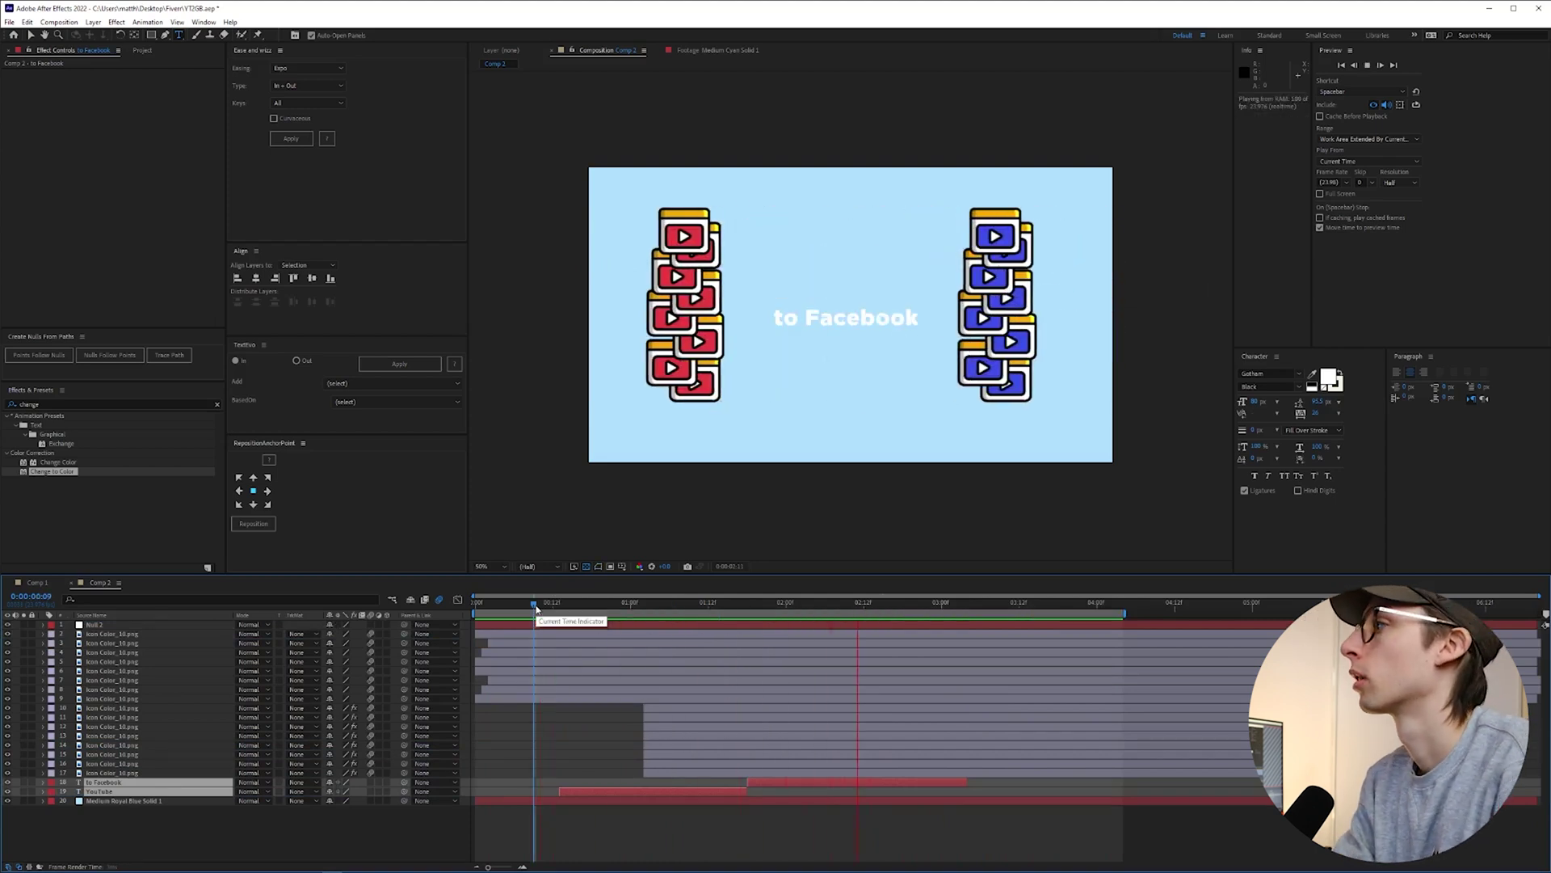
key(space)
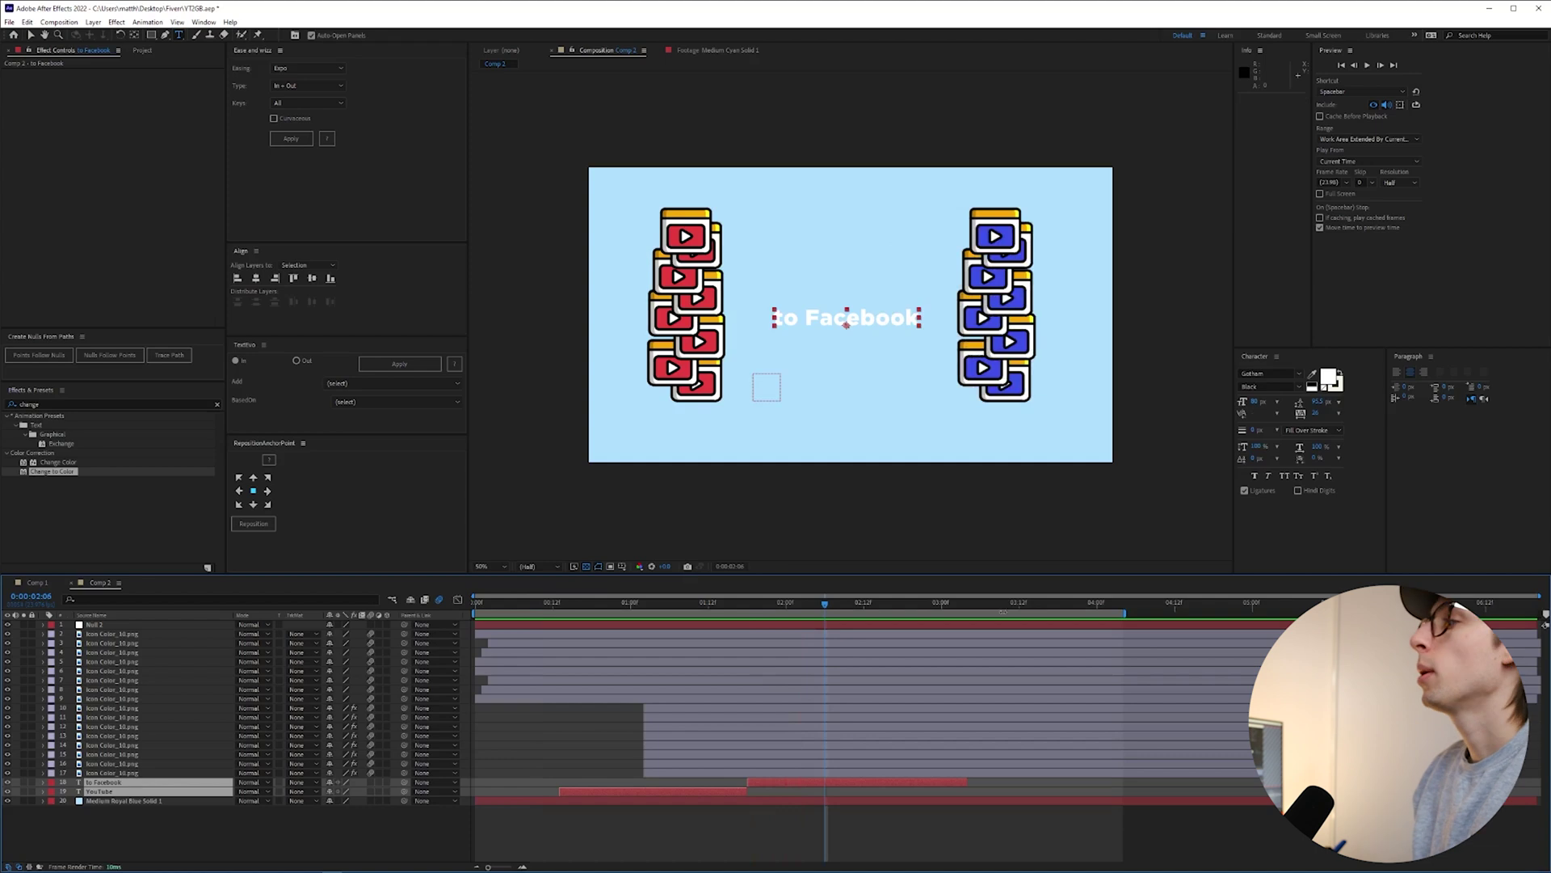
- Turn on the Title/Action Safe guides in the composition view
drag(1040, 606, 850, 590)
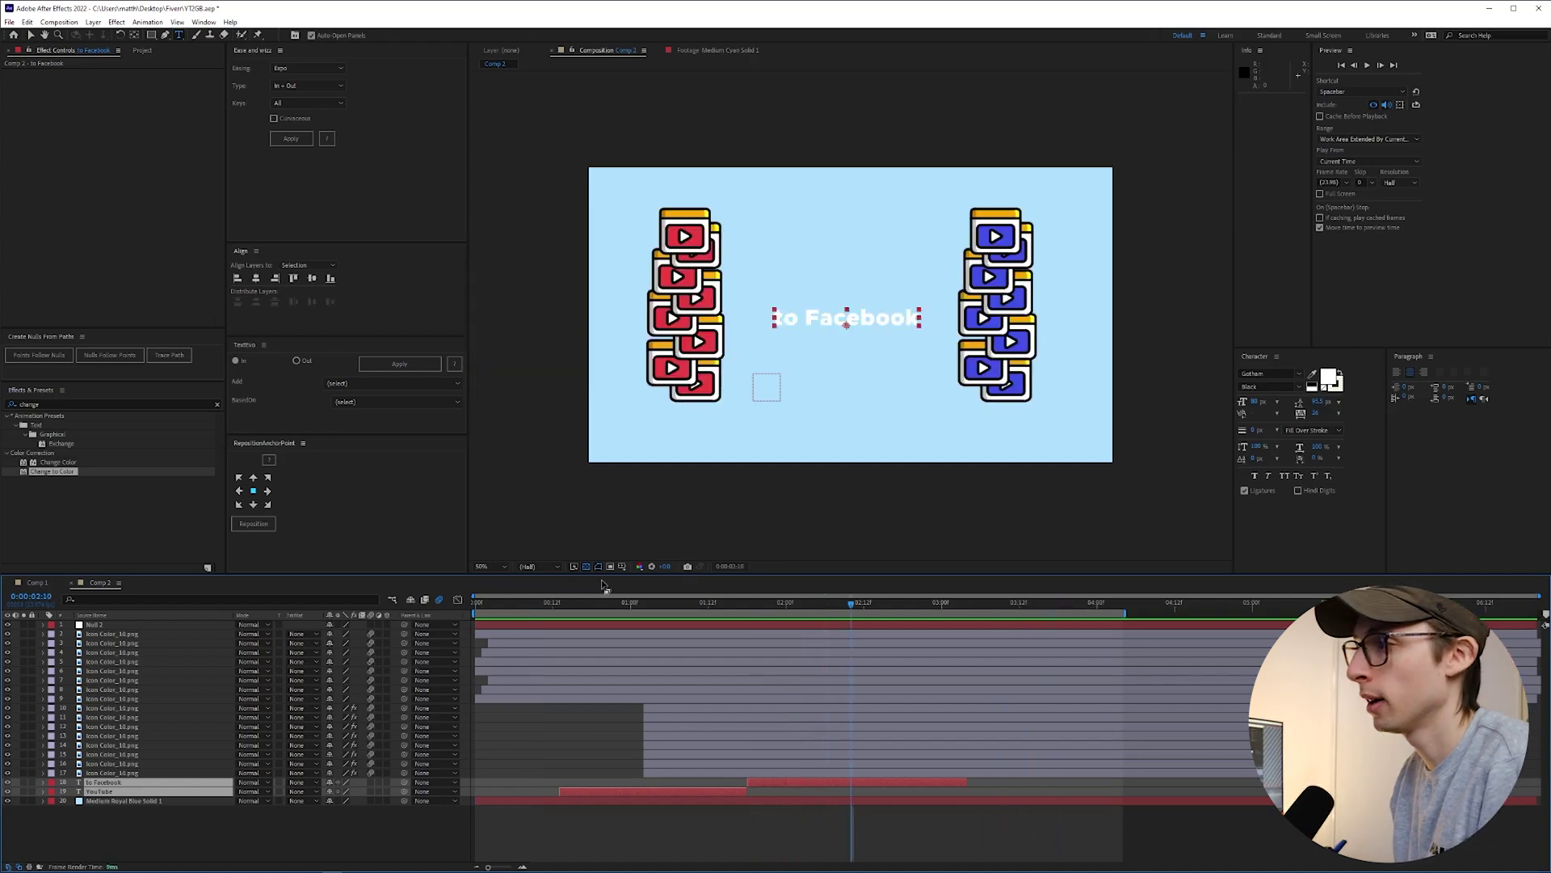
click(622, 566)
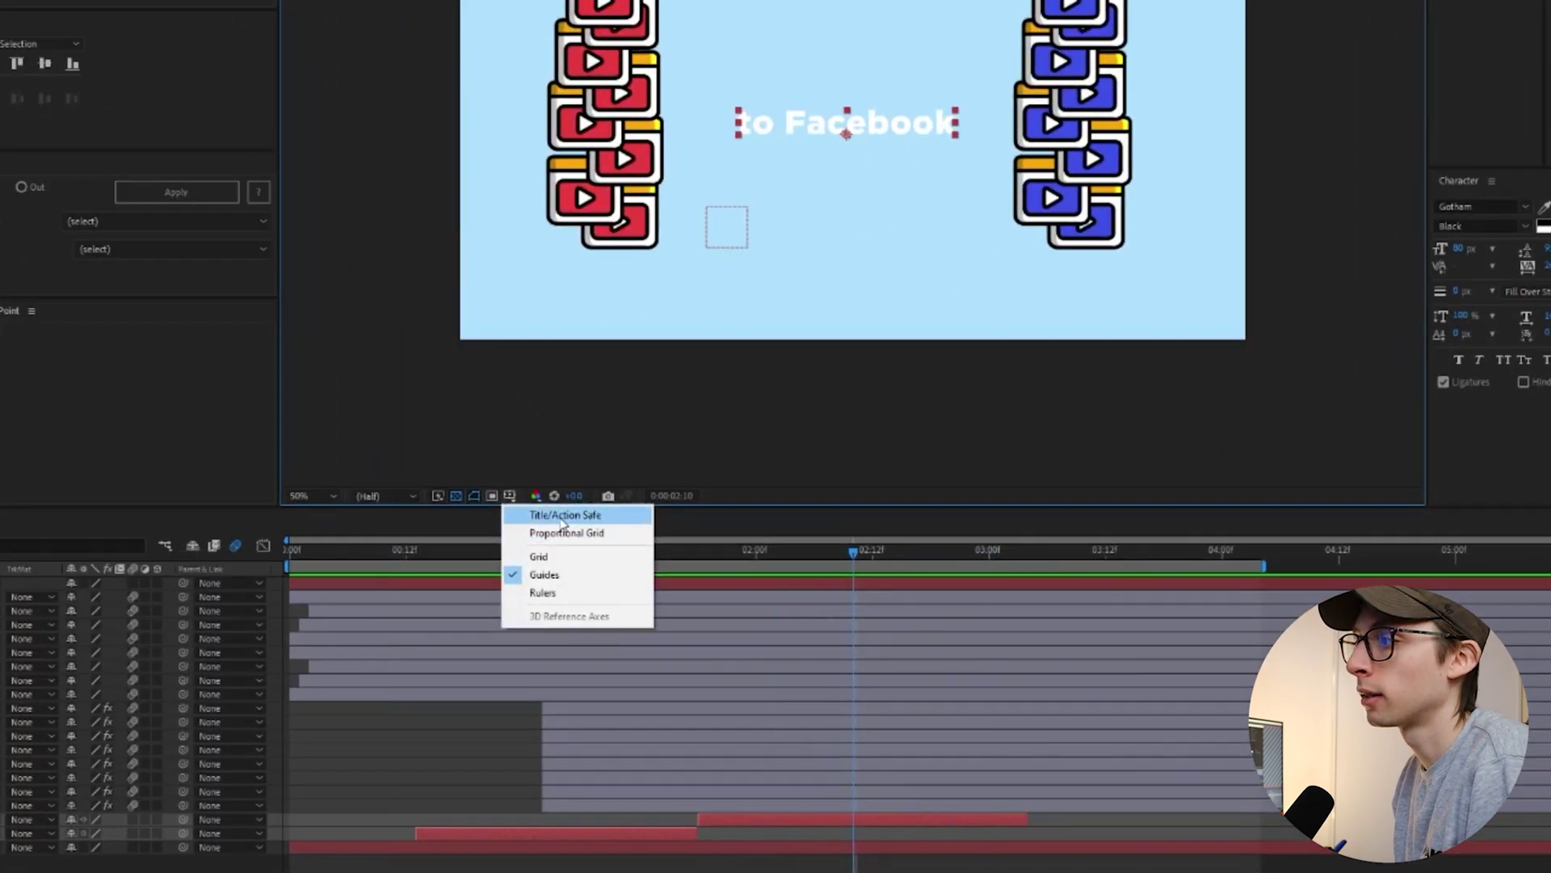
click(563, 518)
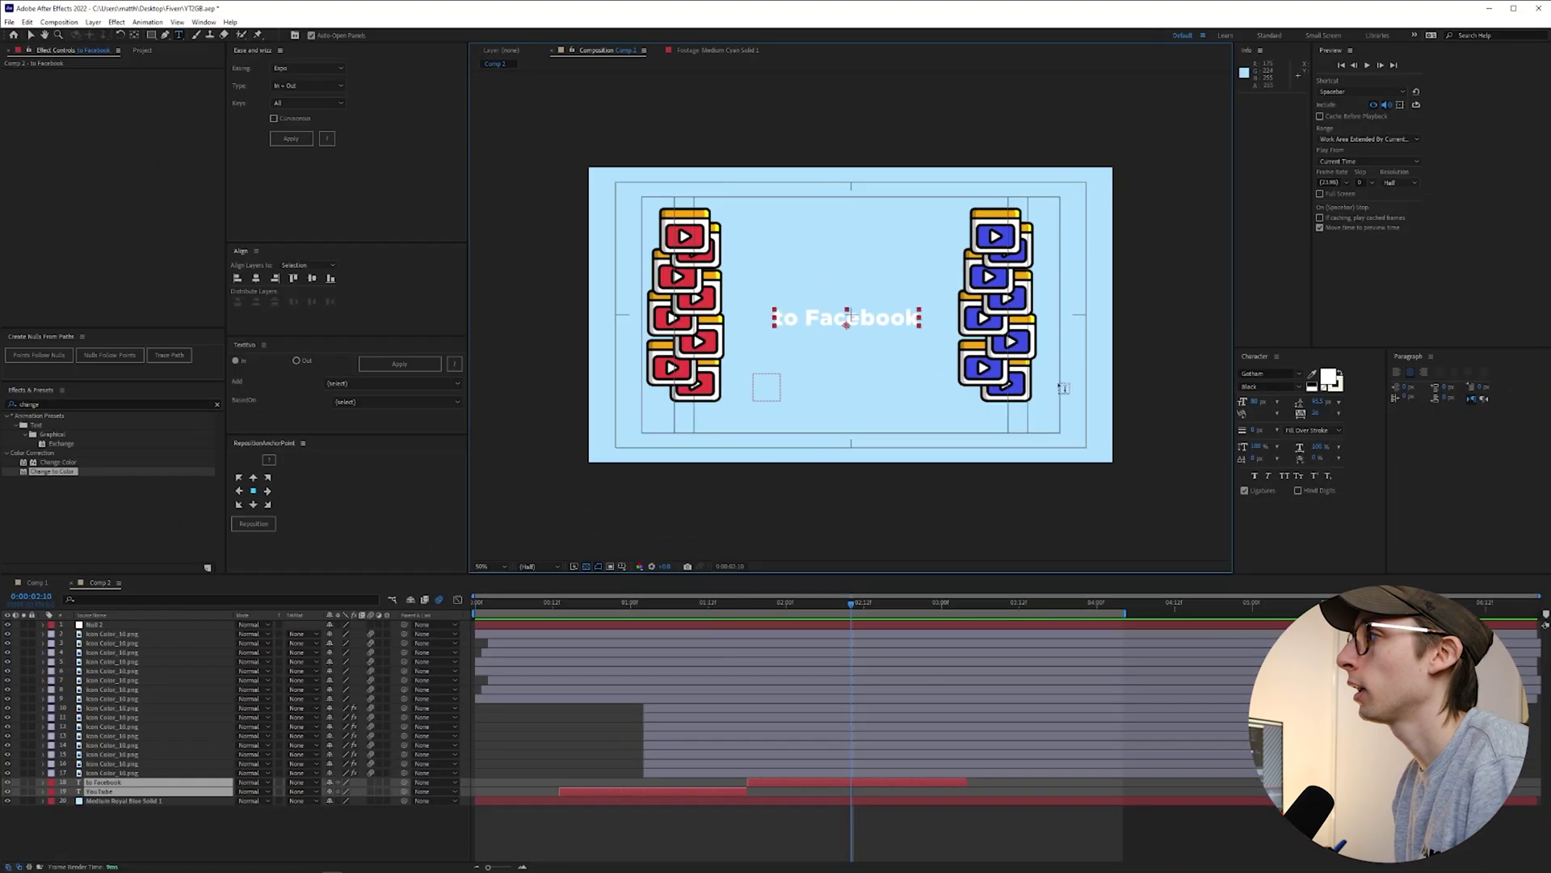
- Re-centre the anchor points of the 'to Facebook' and 'YouTube' text layers
click(30, 34)
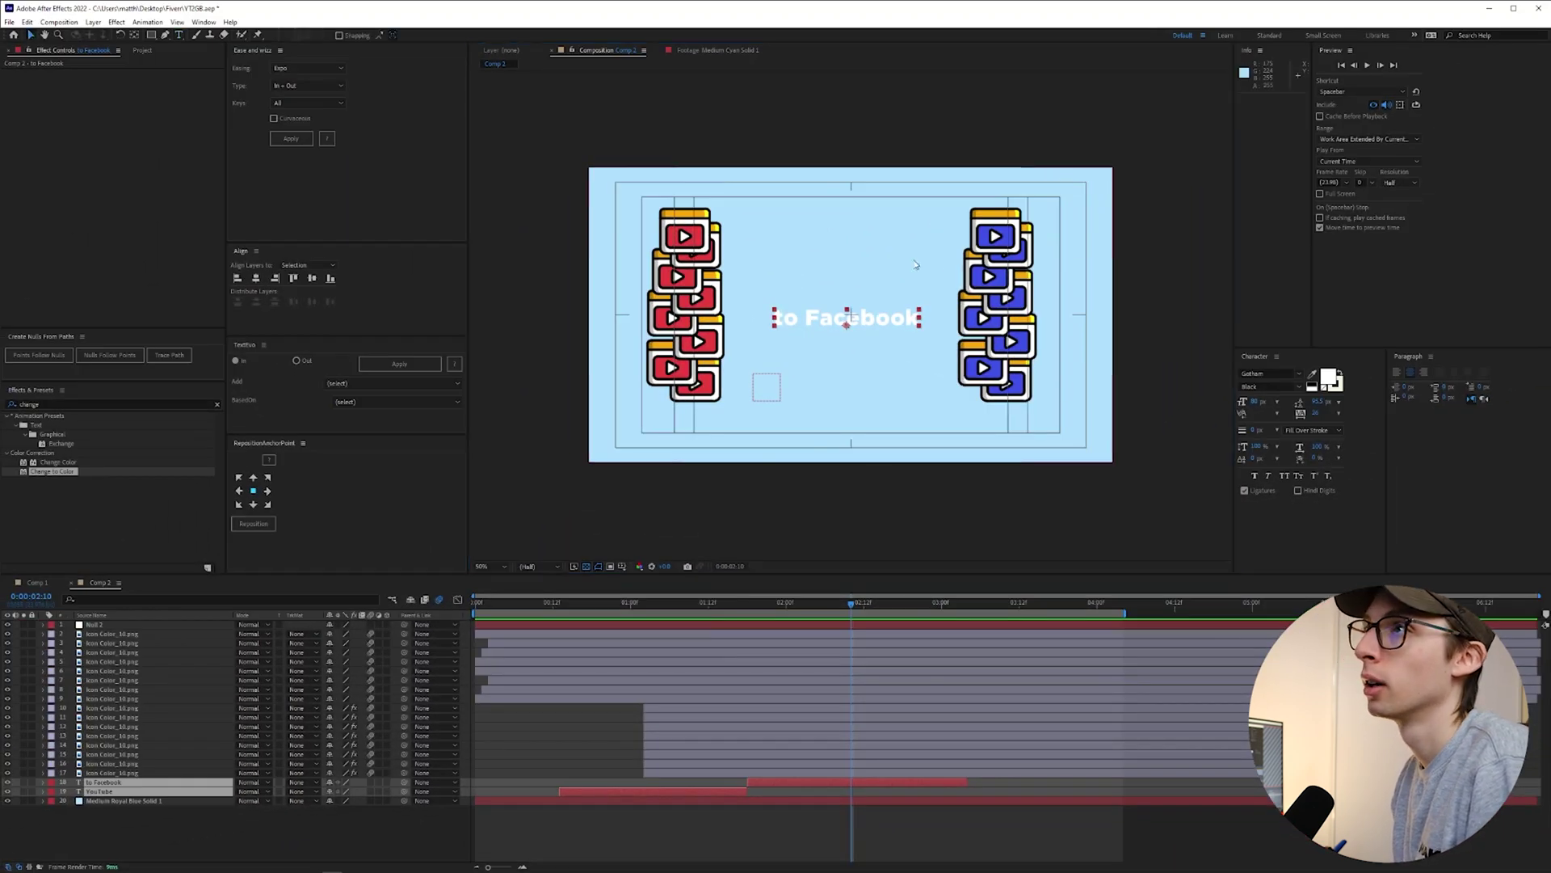
click(882, 321)
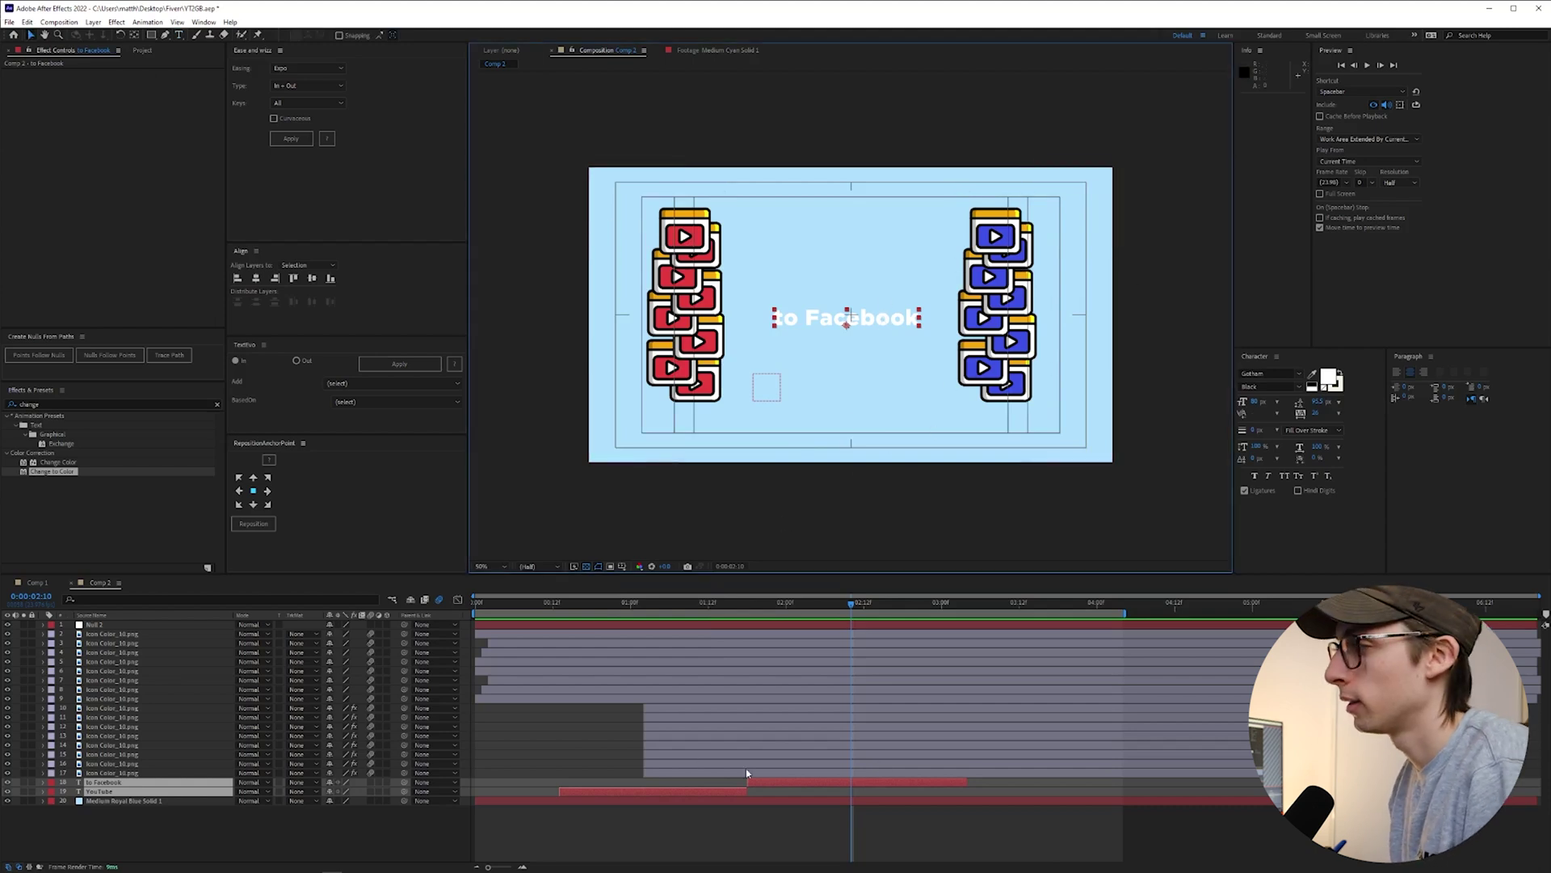
click(785, 790)
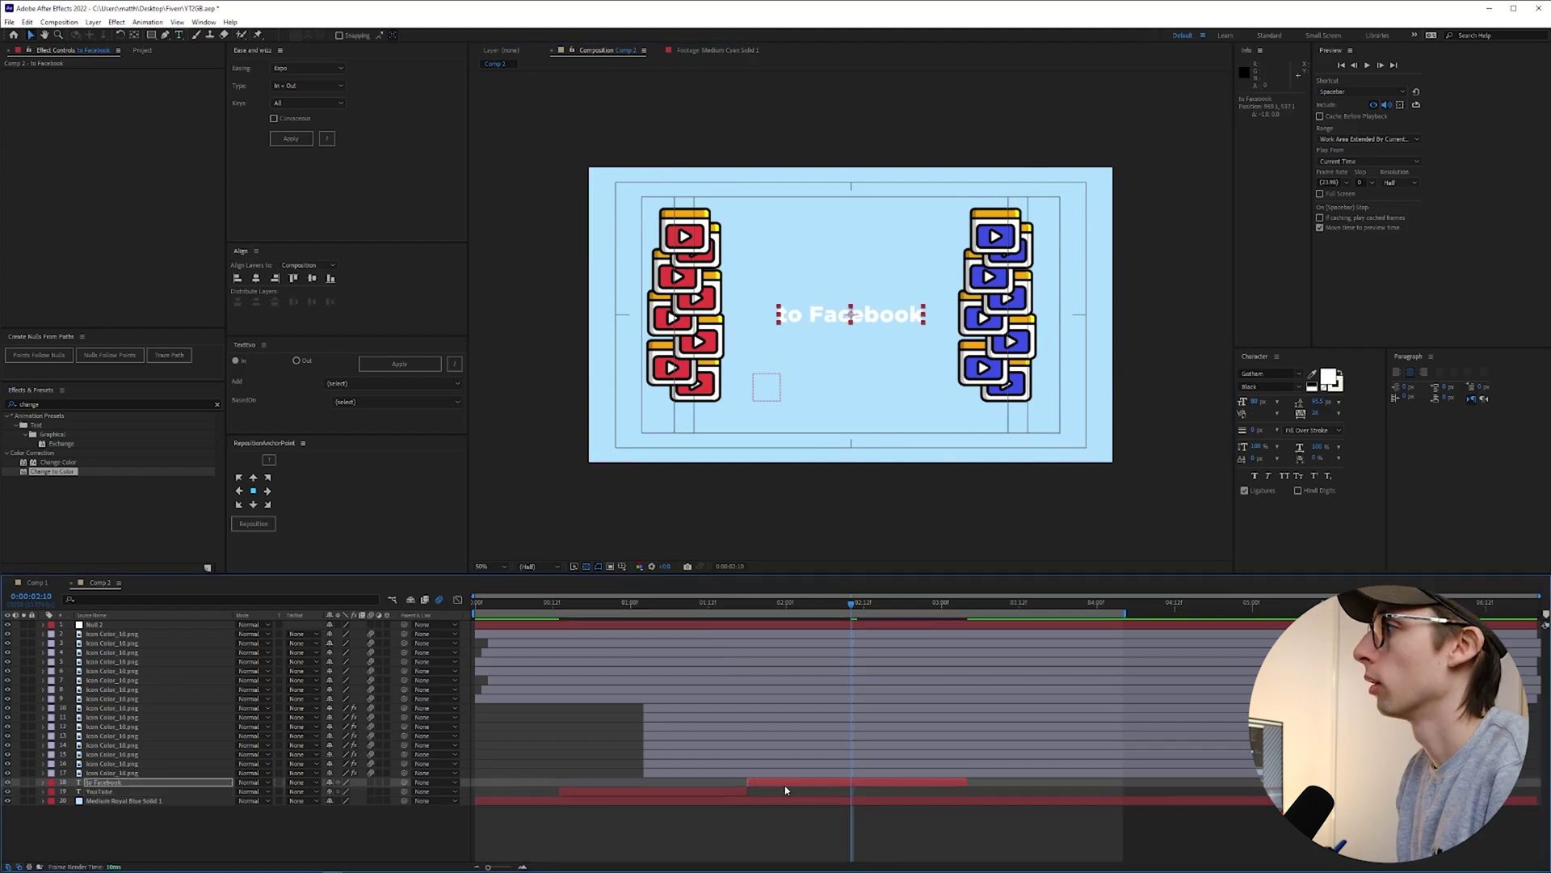
drag(851, 603, 669, 602)
click(707, 795)
click(262, 526)
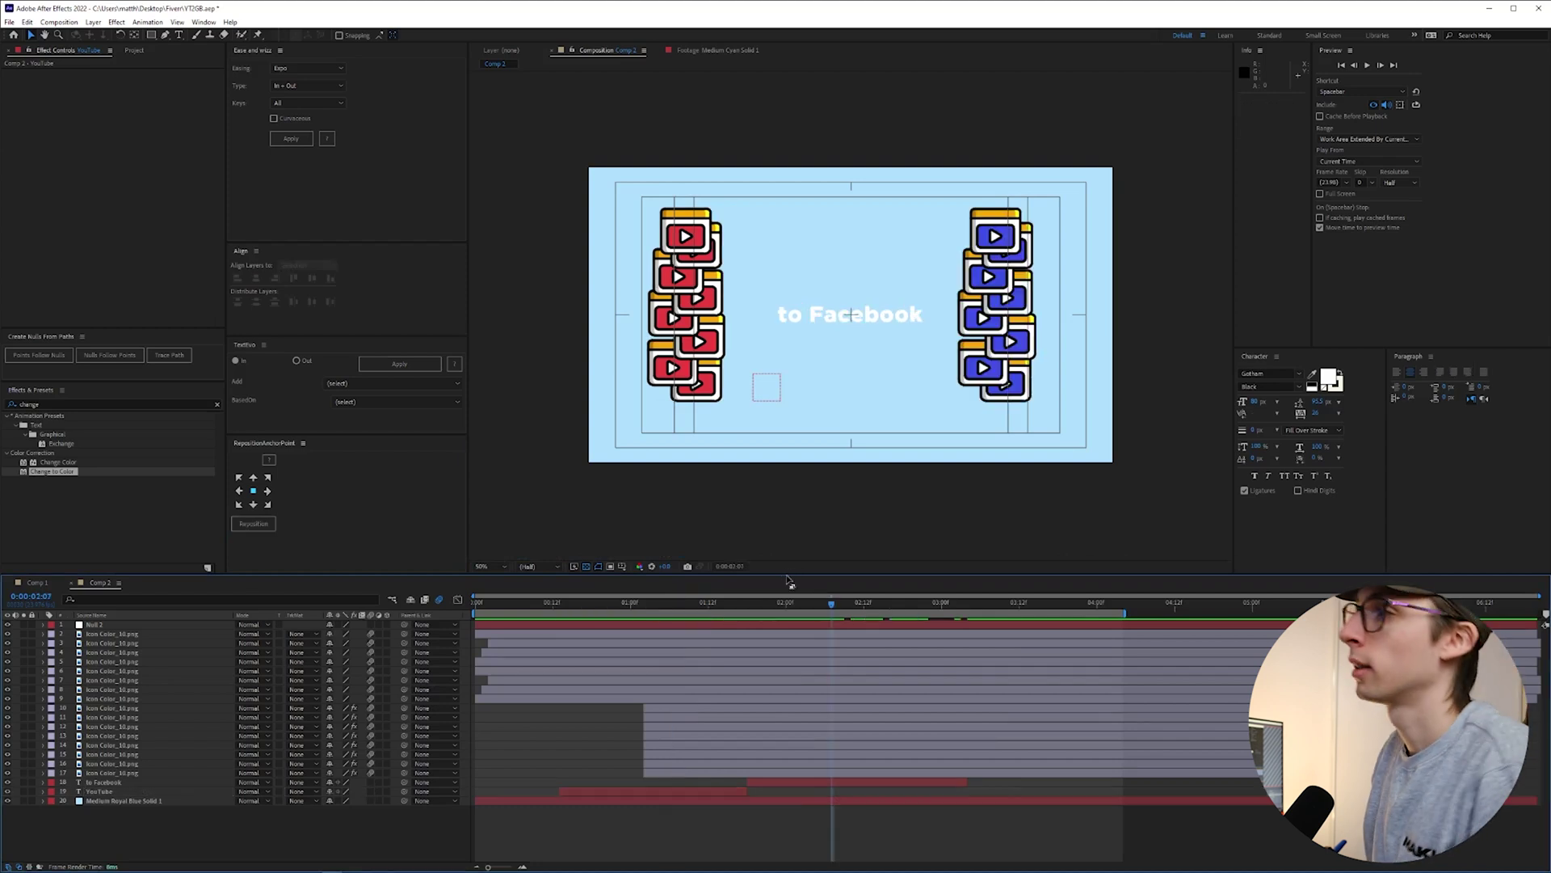
- Parent icon layers 2–17 to '1. Null 2'
click(145, 635)
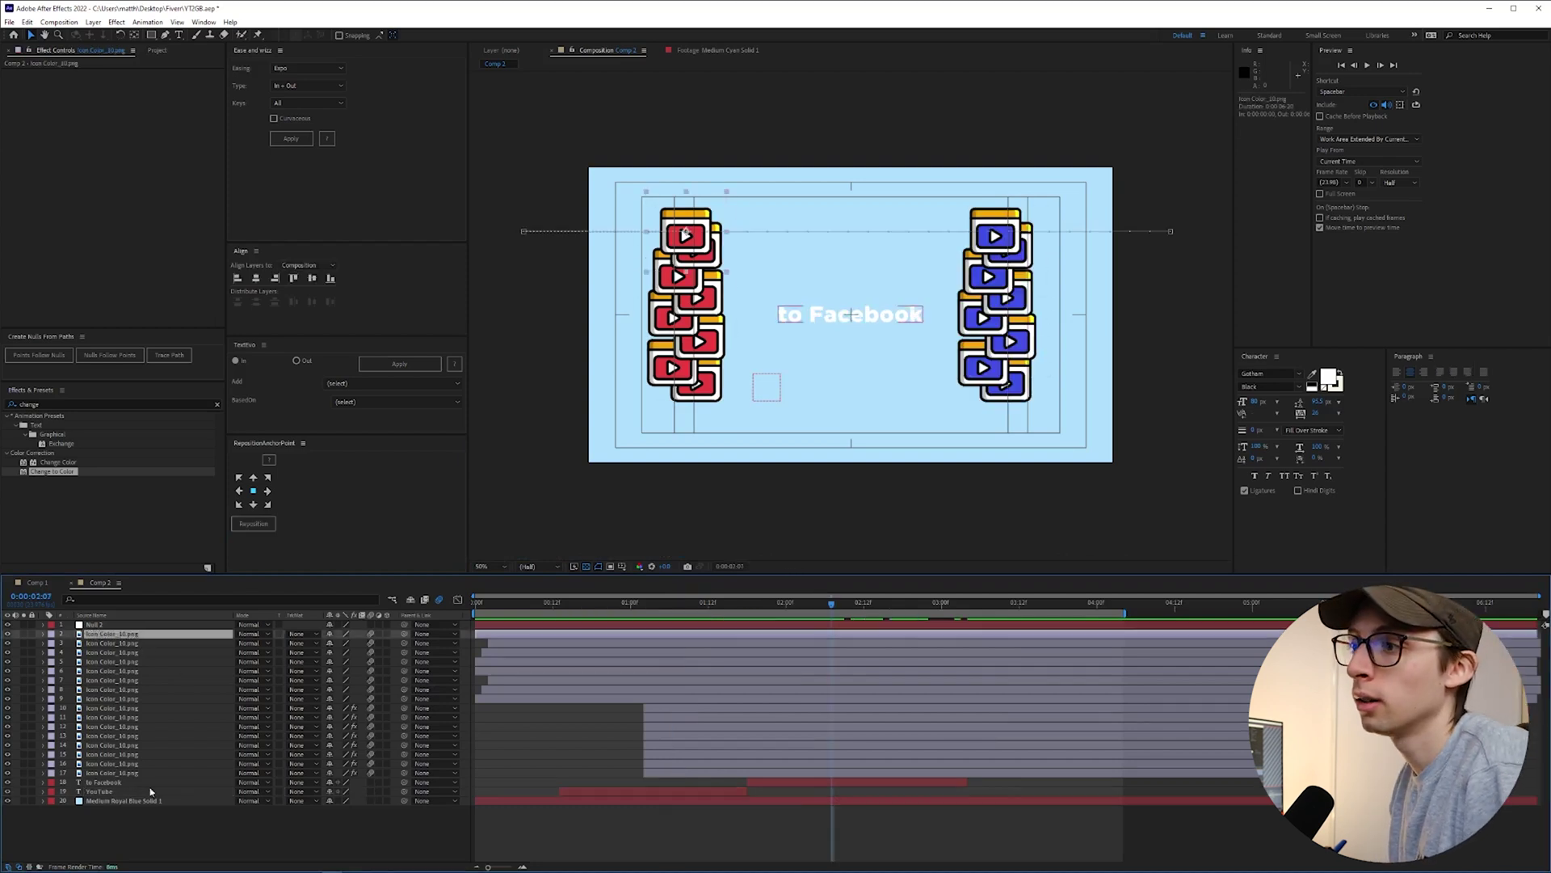
shift+click(134, 775)
click(428, 634)
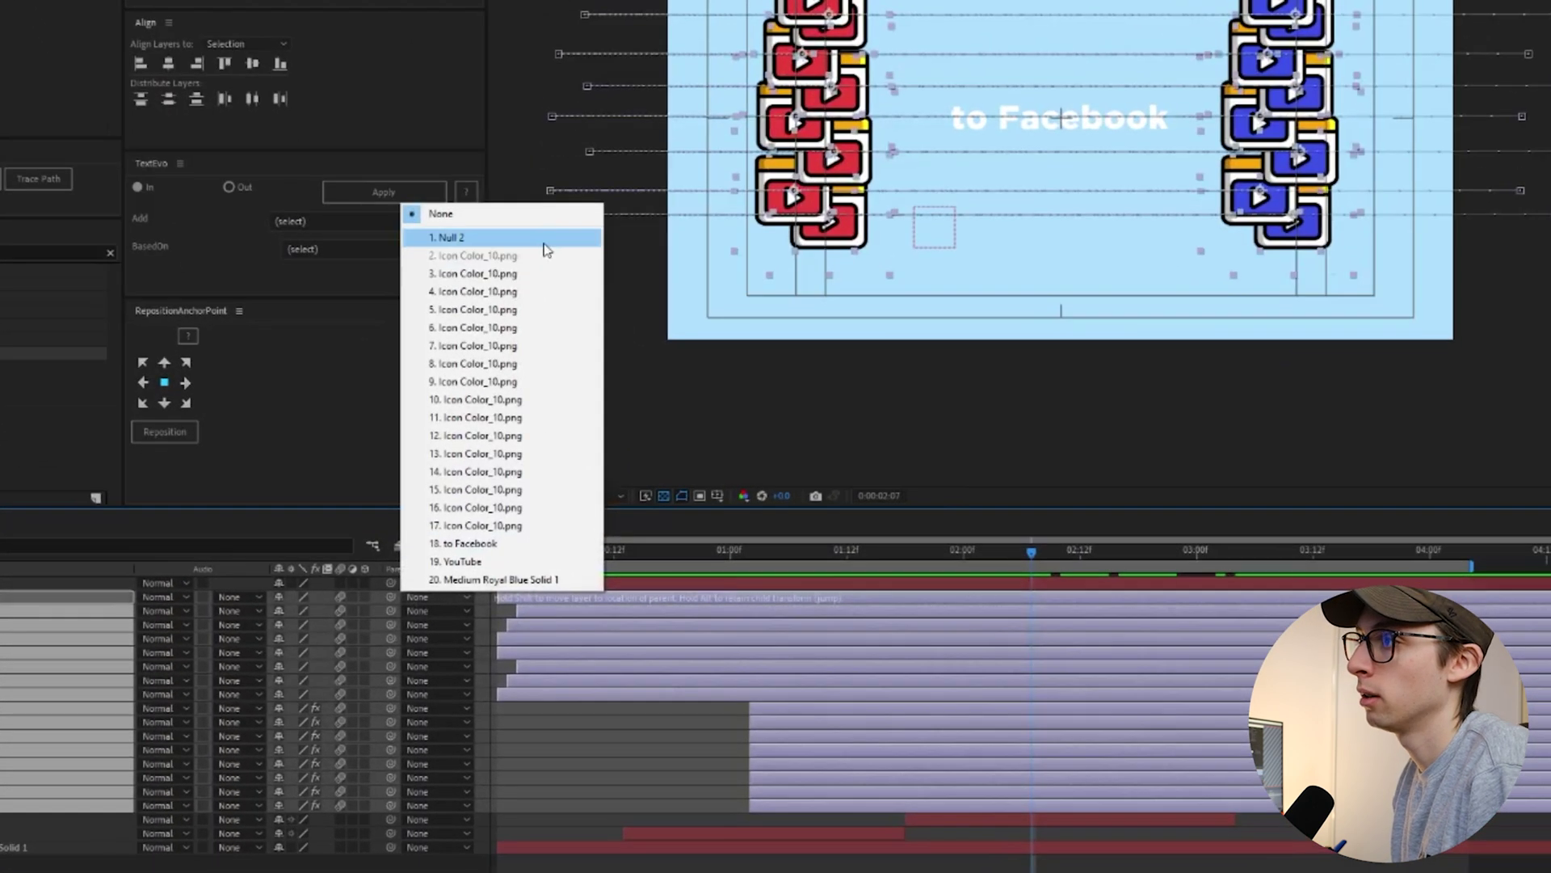
click(543, 239)
- Drag Null 2 slightly down so both icon stacks sit lower
click(11, 582)
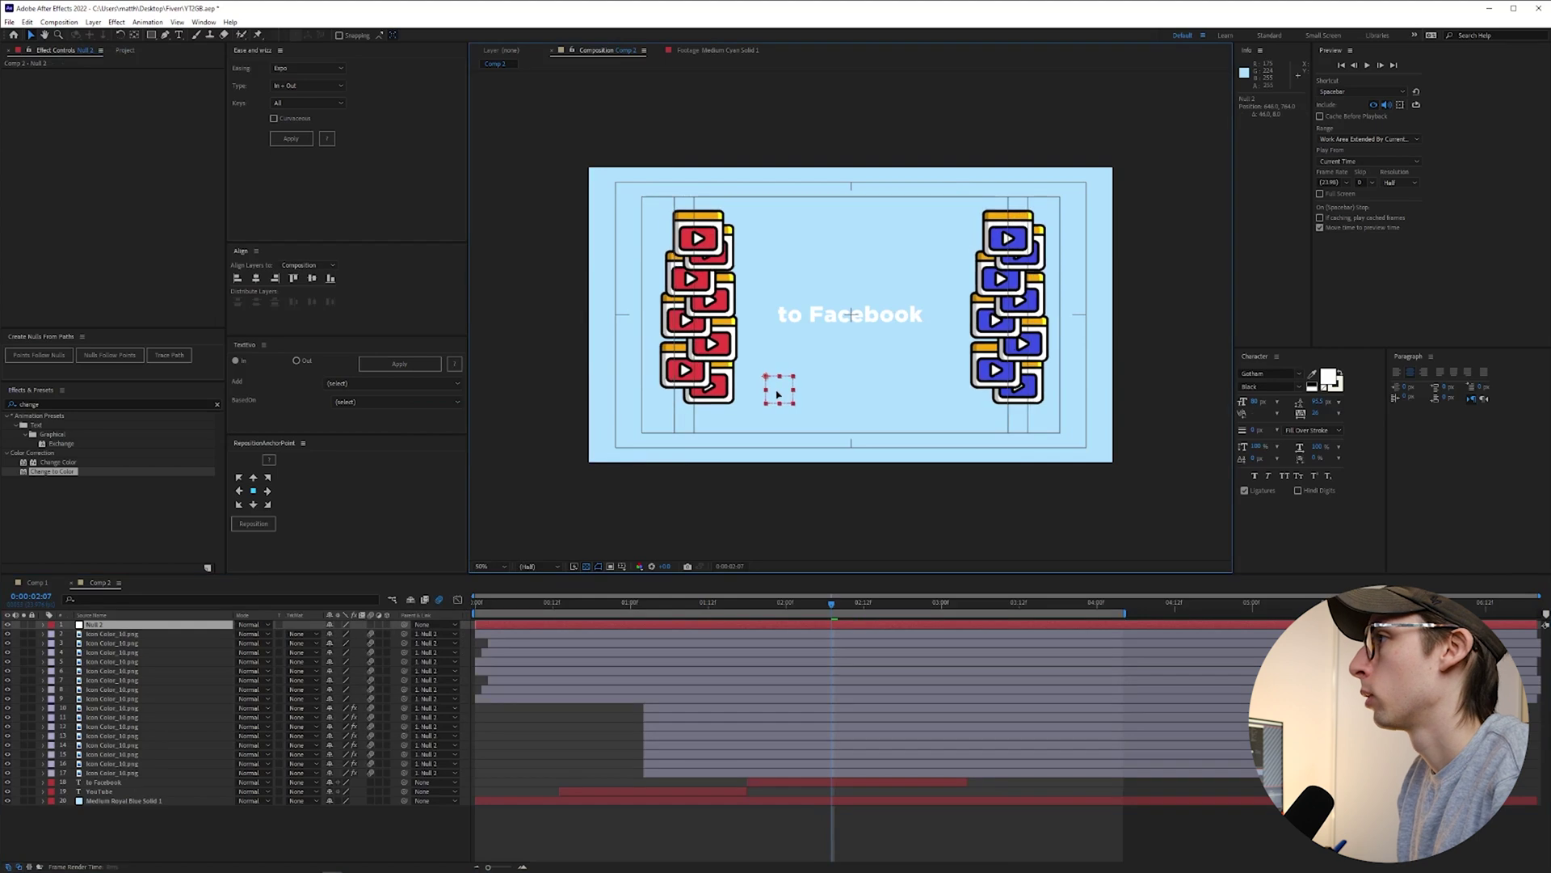
drag(780, 394, 776, 401)
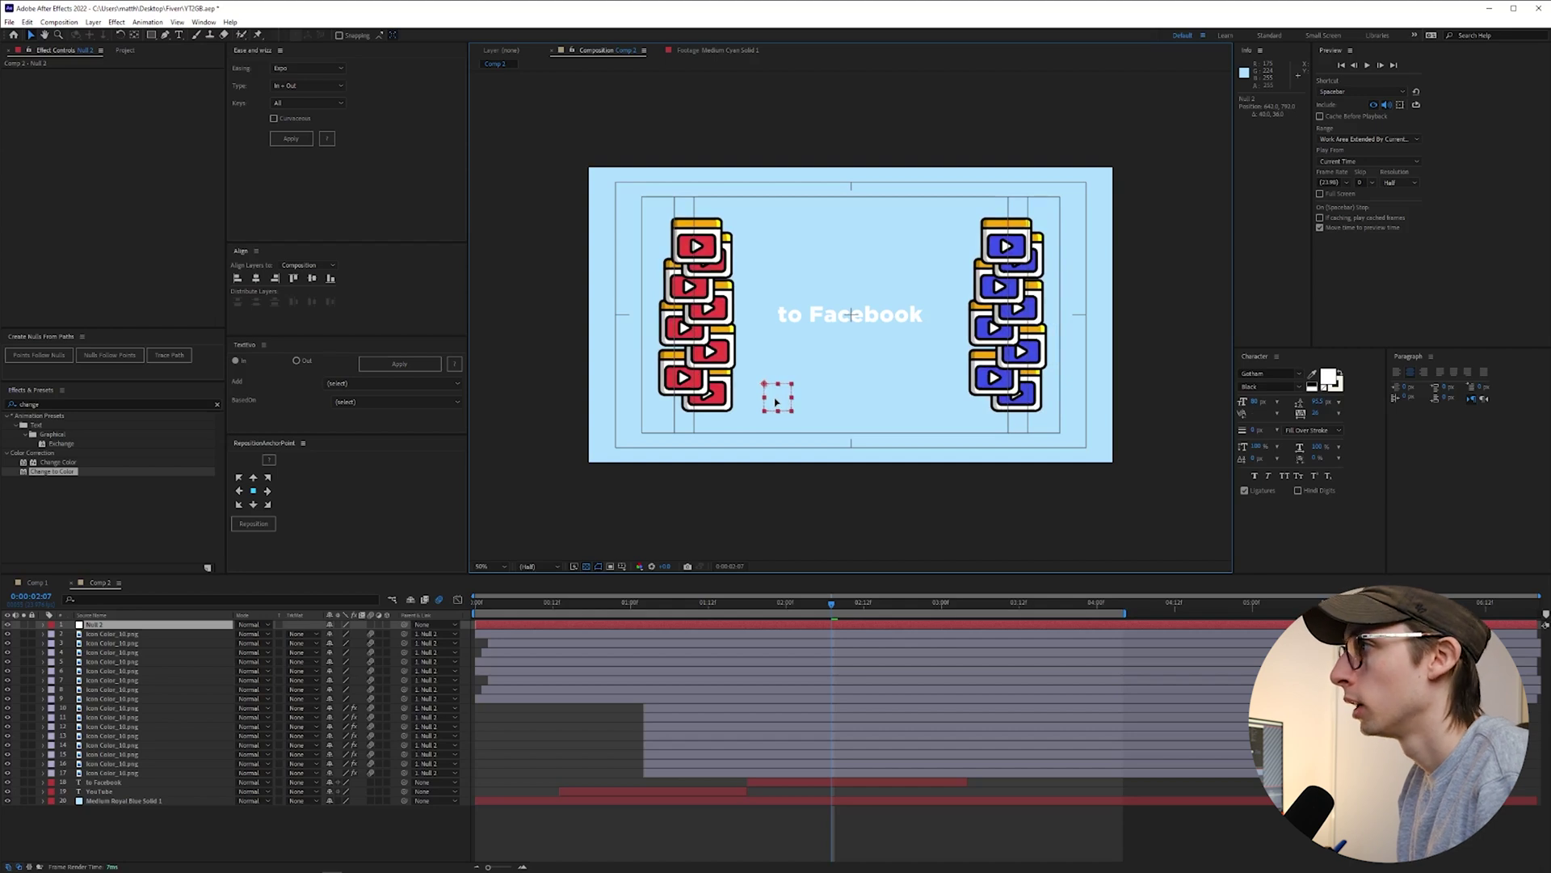
key(Return)
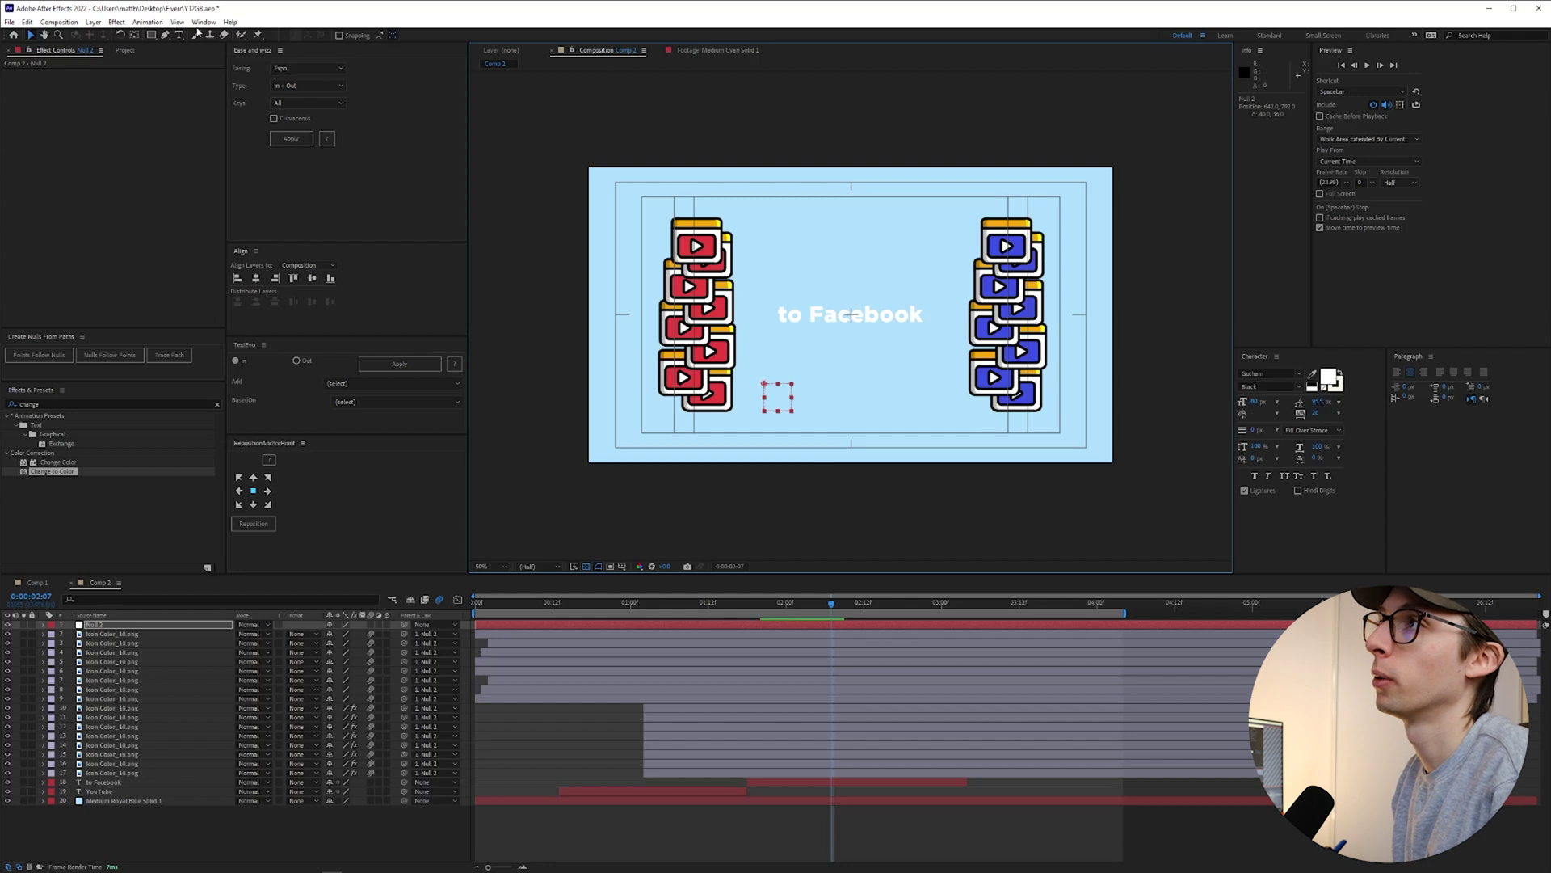
click(177, 22)
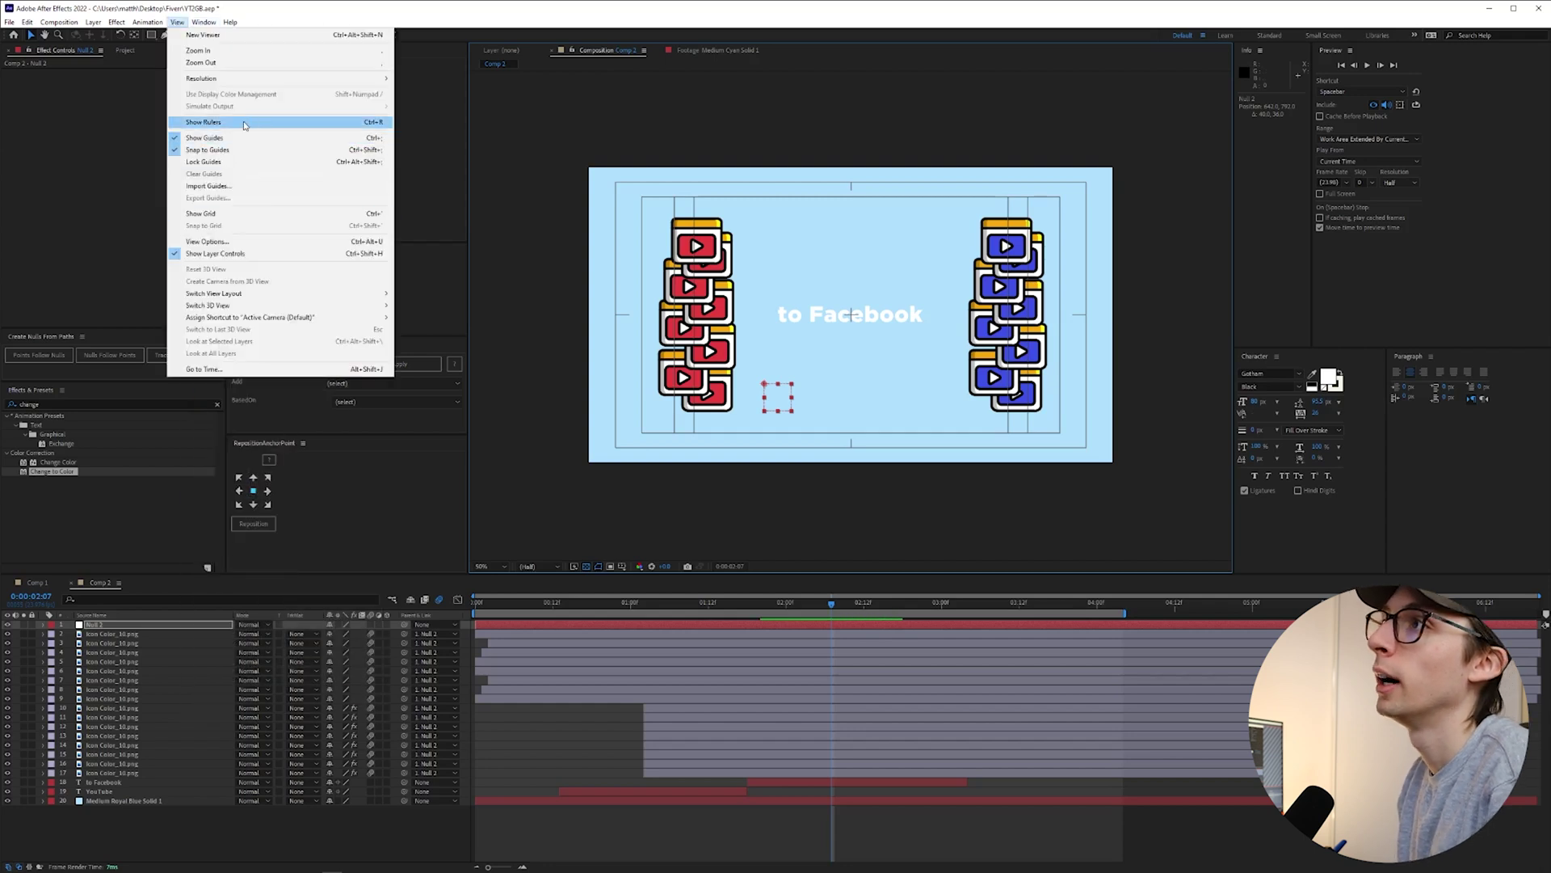
click(864, 113)
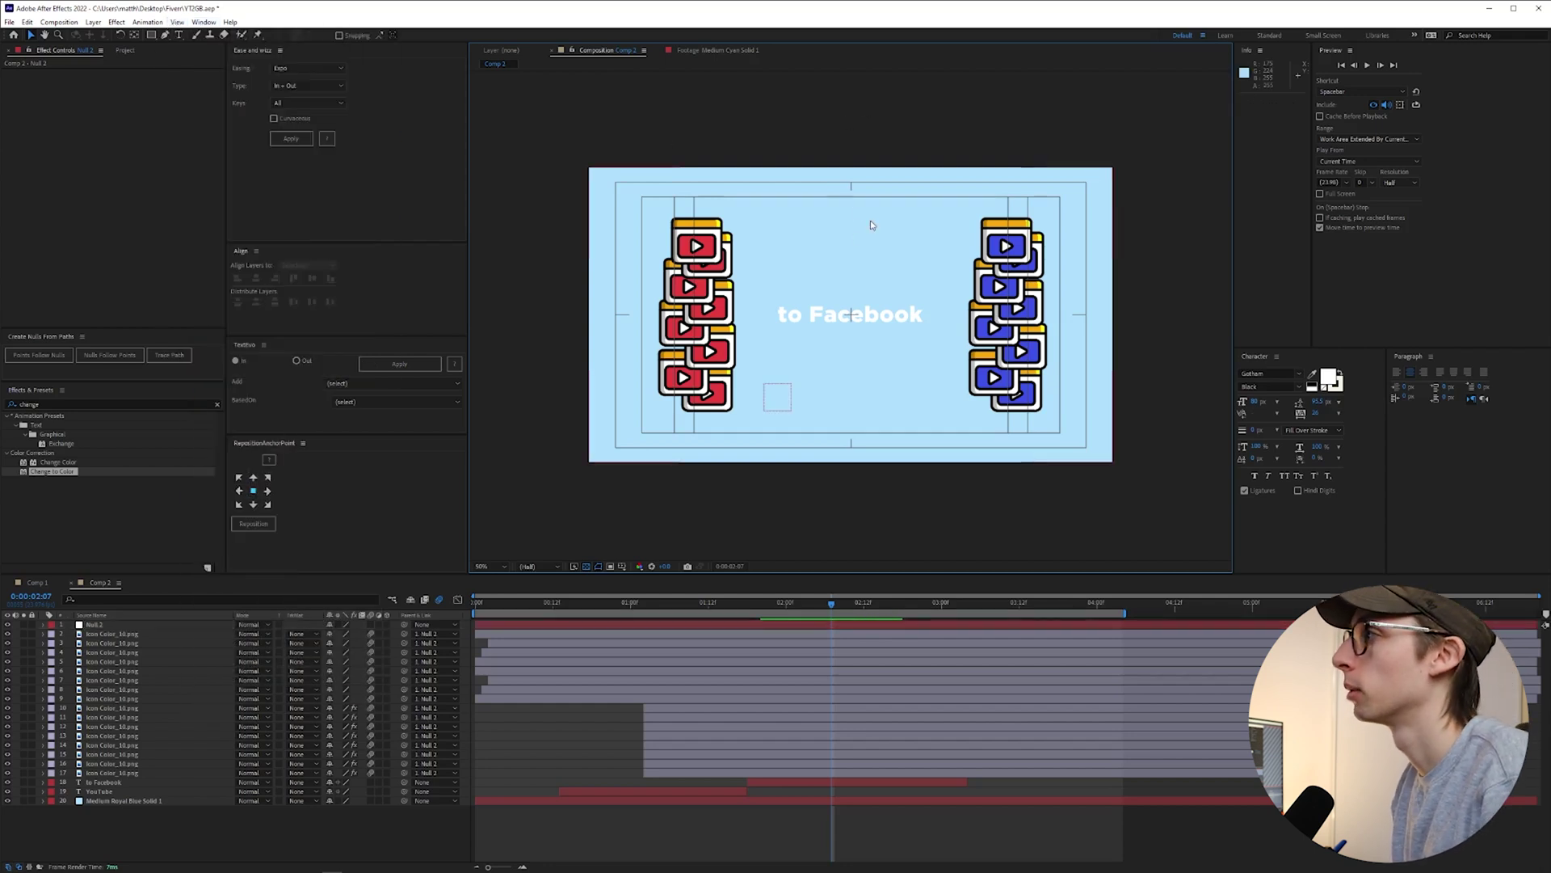
- Switch off the Title/Action Safe guides and preview the animation
click(622, 566)
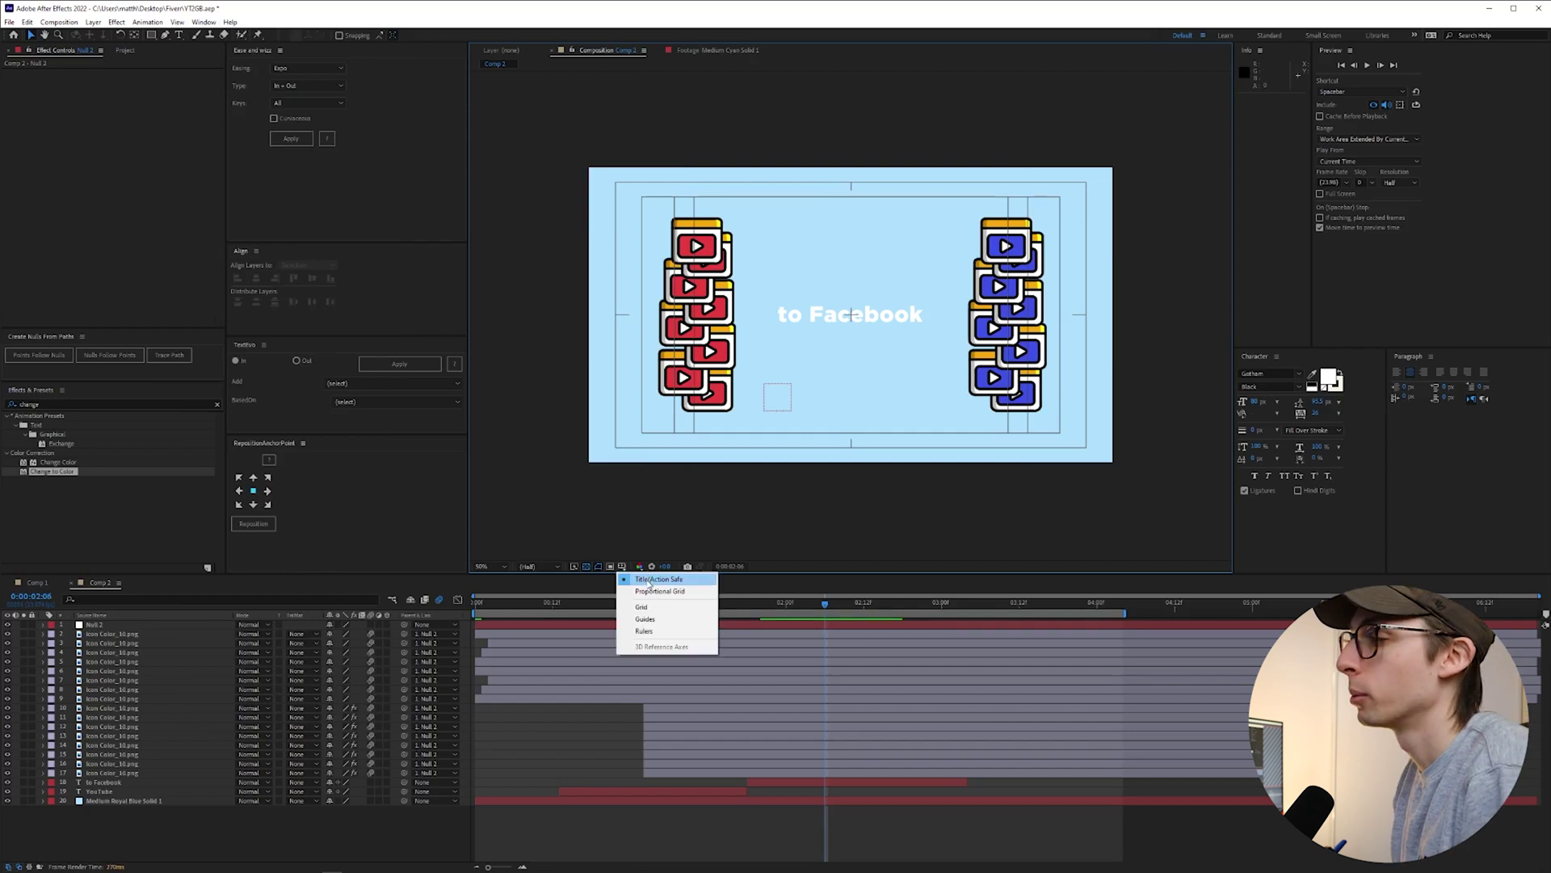
click(649, 580)
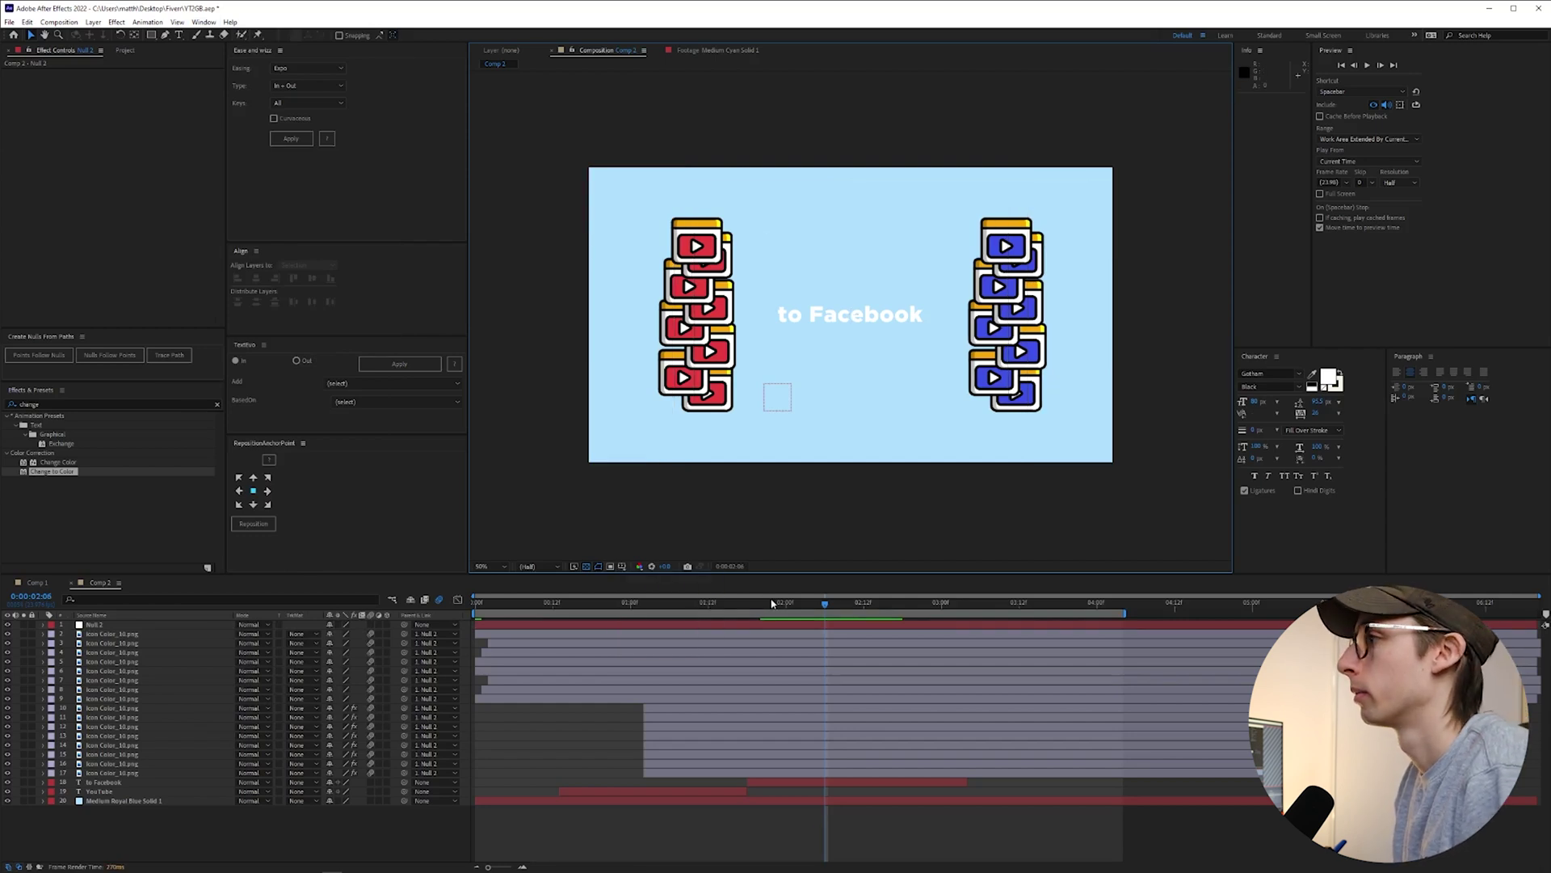
key(space)
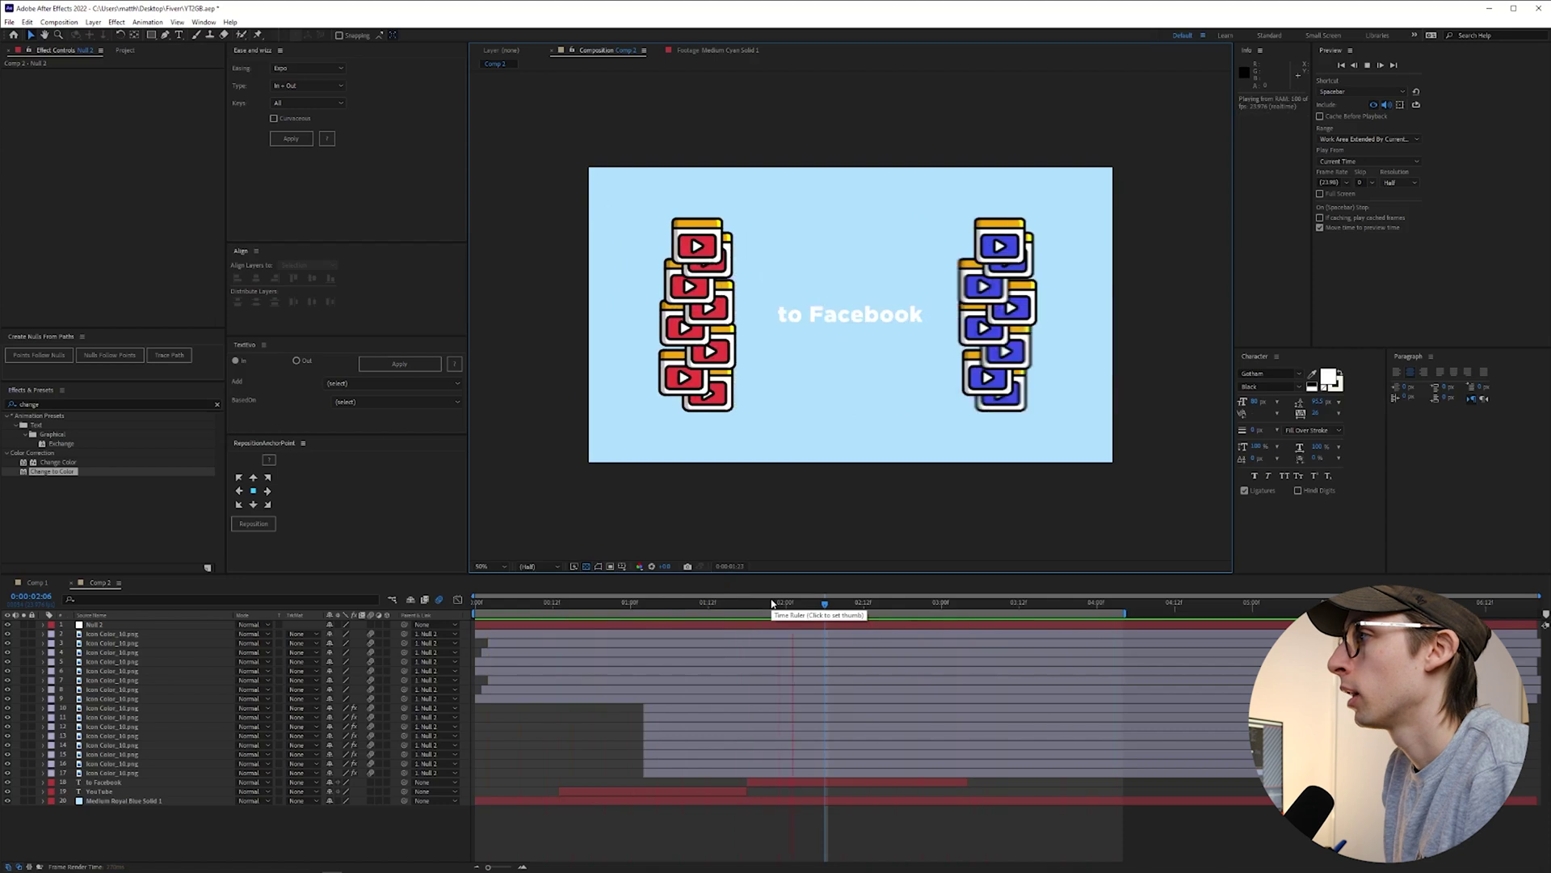